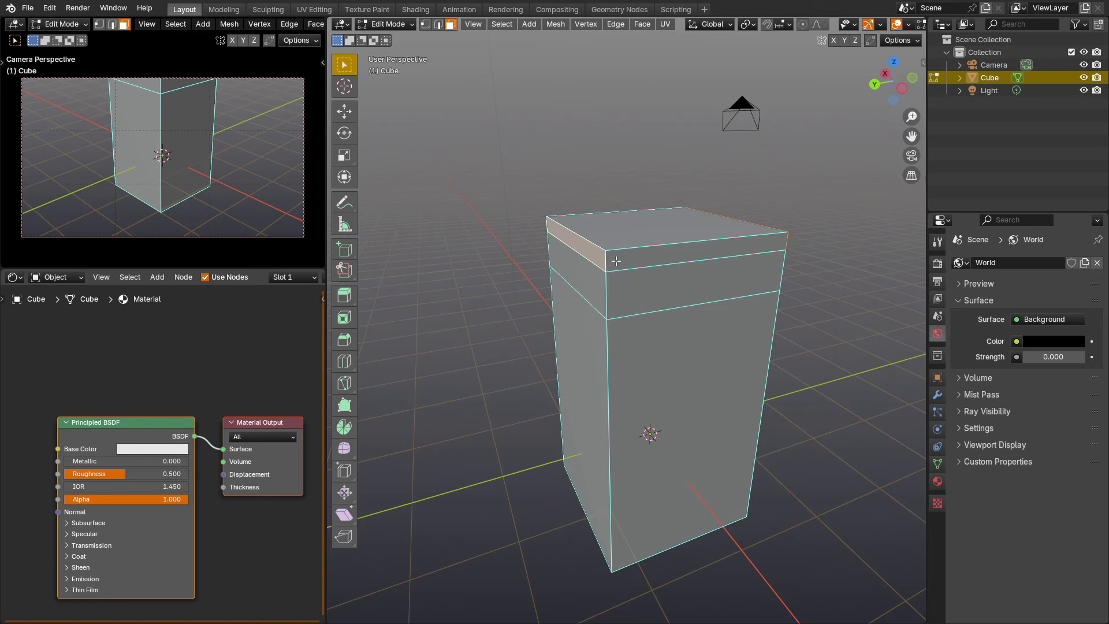
middle_click_drag(616, 260, 669, 276)
key("s")
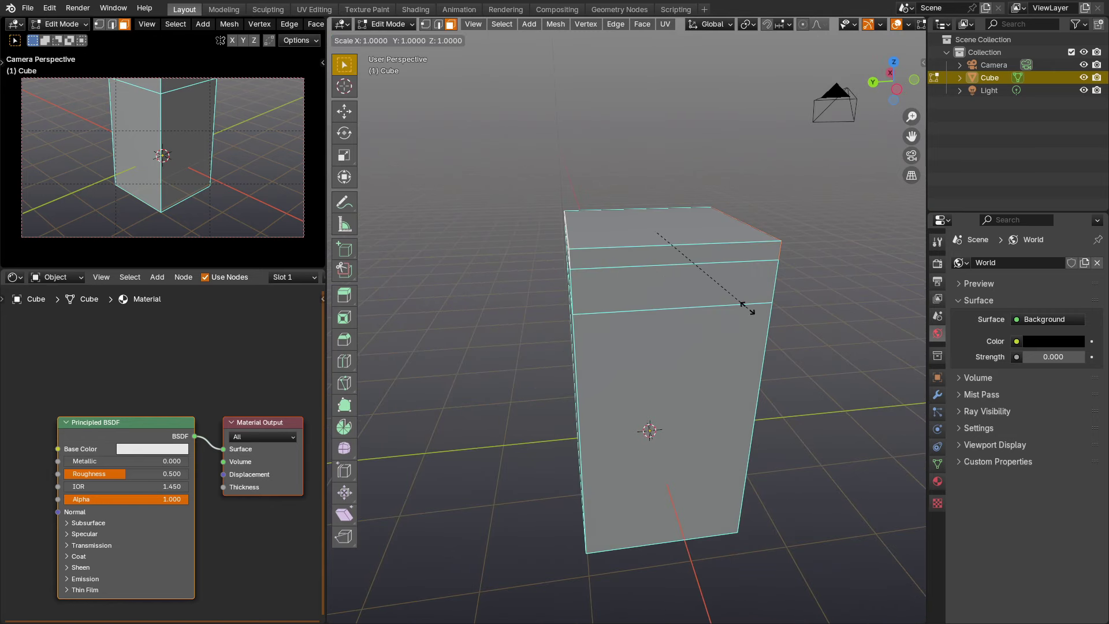
right_click(748, 308)
middle_click_drag(751, 308, 729, 303)
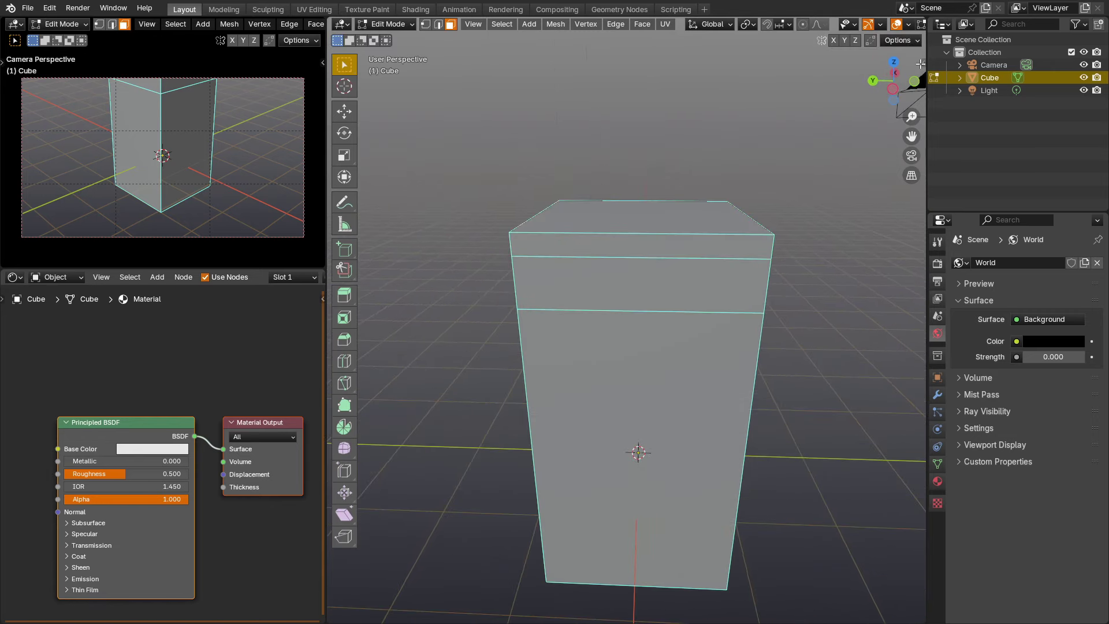
Turn on the Screencast Keys display and hide the sidebar again.
left_click(921, 64)
left_click(918, 248)
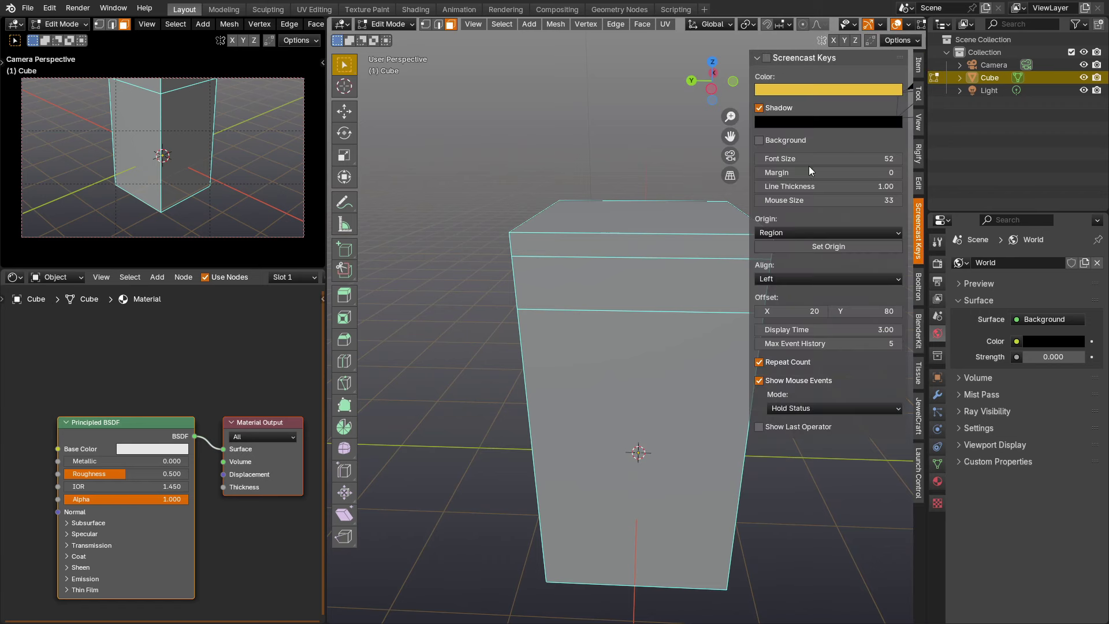
left_click(659, 350)
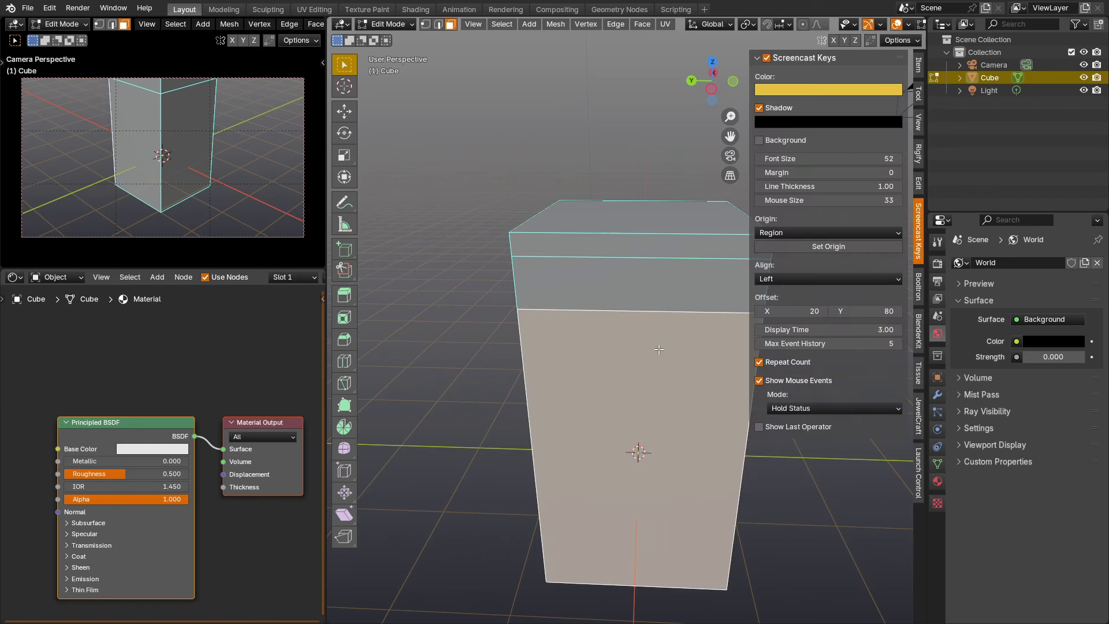
key("n")
Scale the two opposite Y-facing faces of the box's top band together along Y to form a thin ridge above a gable roof.
middle_click_drag(775, 407, 723, 402)
left_click(808, 245)
middle_click_drag(652, 287, 755, 346)
left_click(607, 258, "shift")
key("s")
key("y")
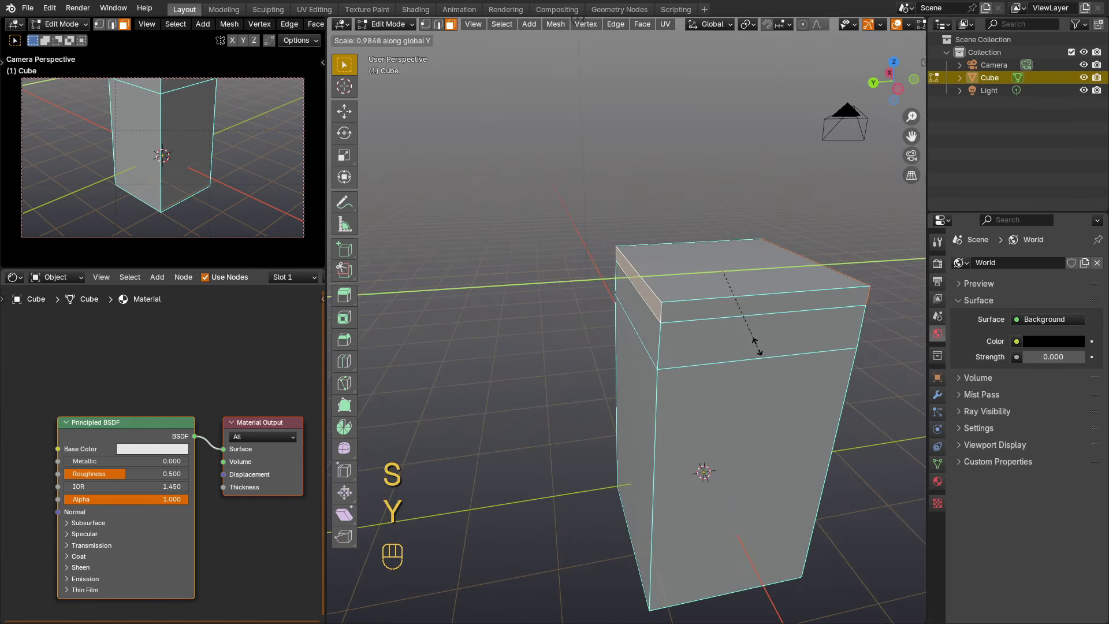
left_click(737, 295)
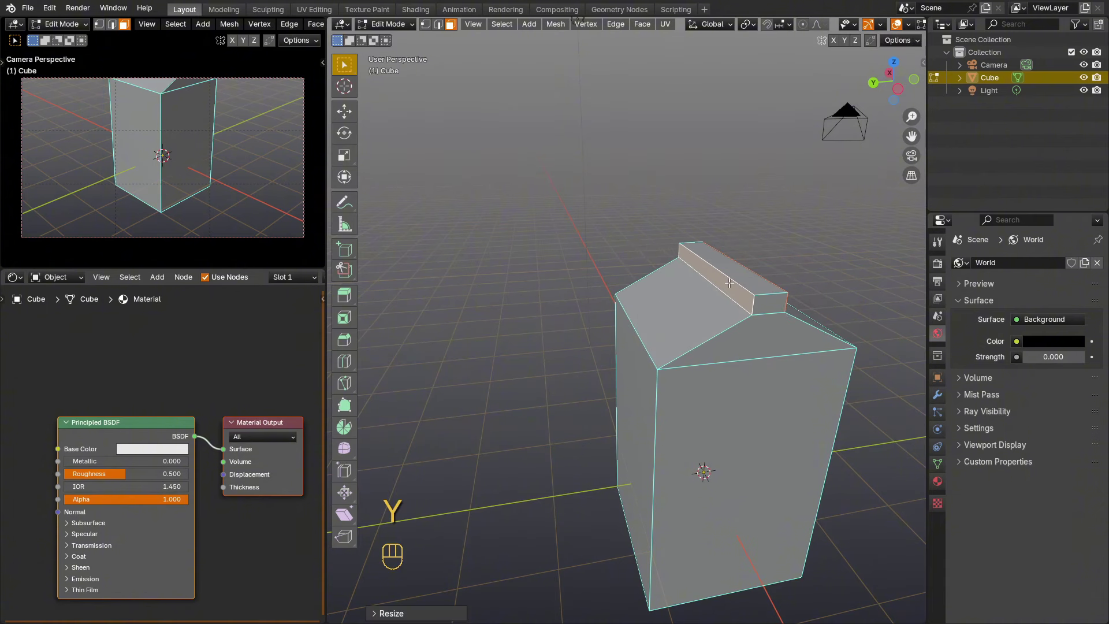
key("s")
key("y")
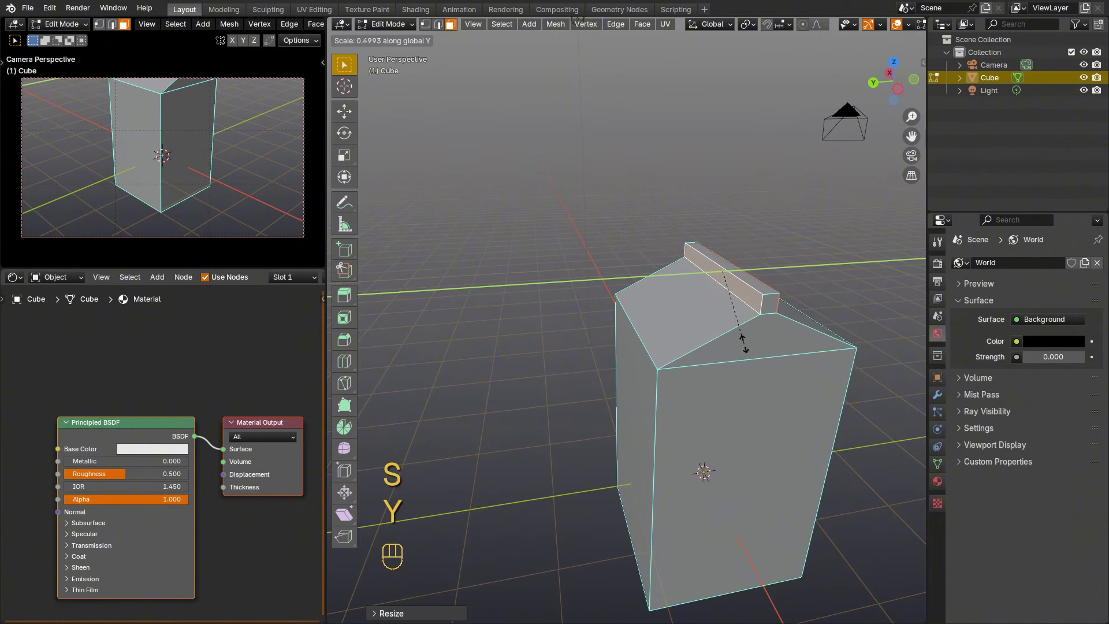
left_click(724, 299)
Scale the body's two opposite Y-facing side faces inward along Y to make the carton narrower.
scroll(772, 423, "down", 2)
middle_click_drag(772, 423, 748, 397, "shift")
left_click(629, 359)
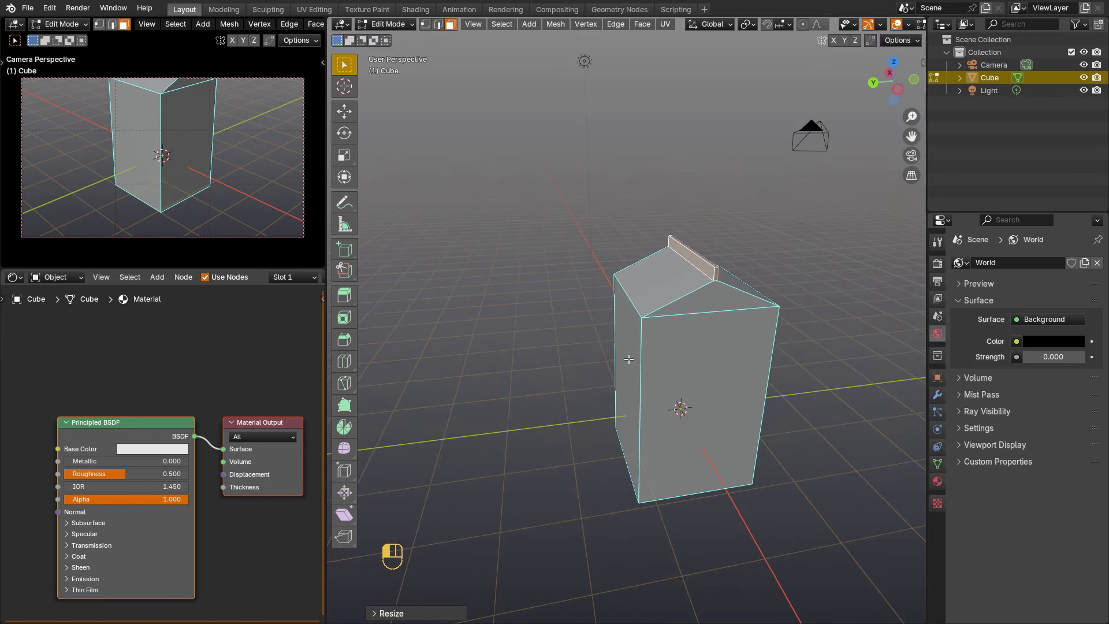
middle_click_drag(629, 360, 743, 384)
left_click(743, 383, "shift")
key("s")
key("y")
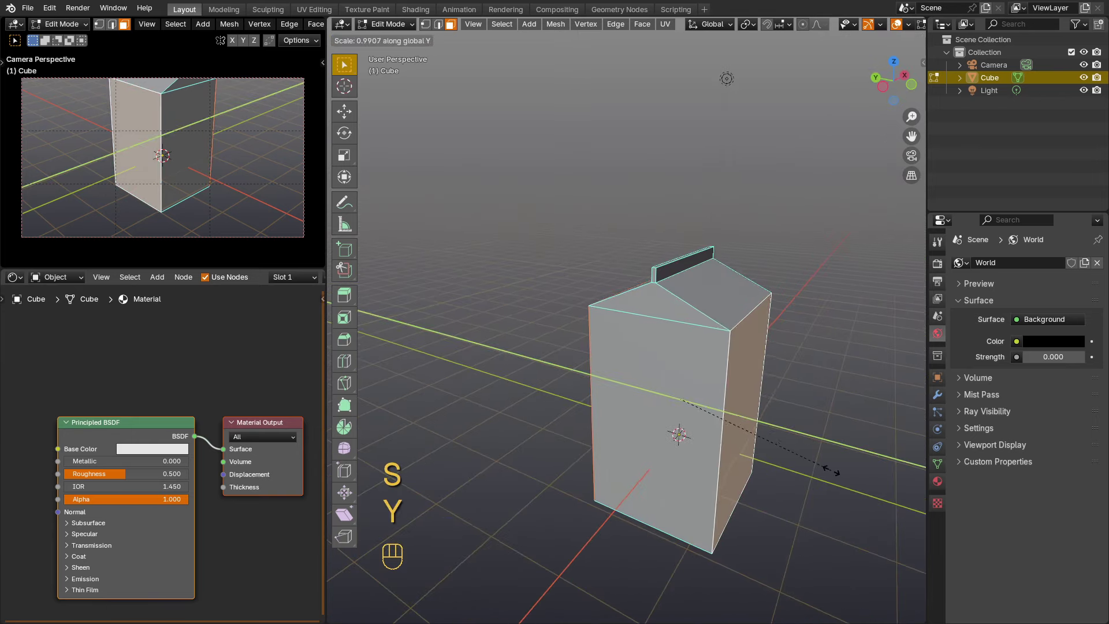
left_click(774, 426)
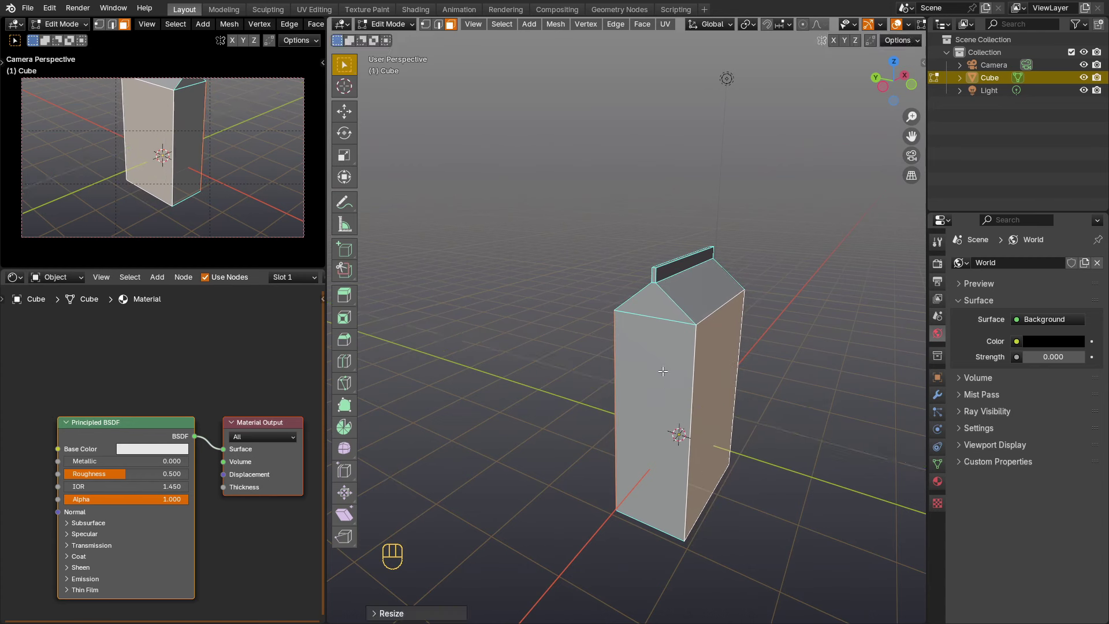
Select all vertices of the top ridge in X-ray view and raise them along Z to steepen the gable roof.
key("1")
middle_click_drag(663, 296, 705, 260)
key("alt+z")
left_click_drag(712, 239, 677, 261)
key("g")
key("z")
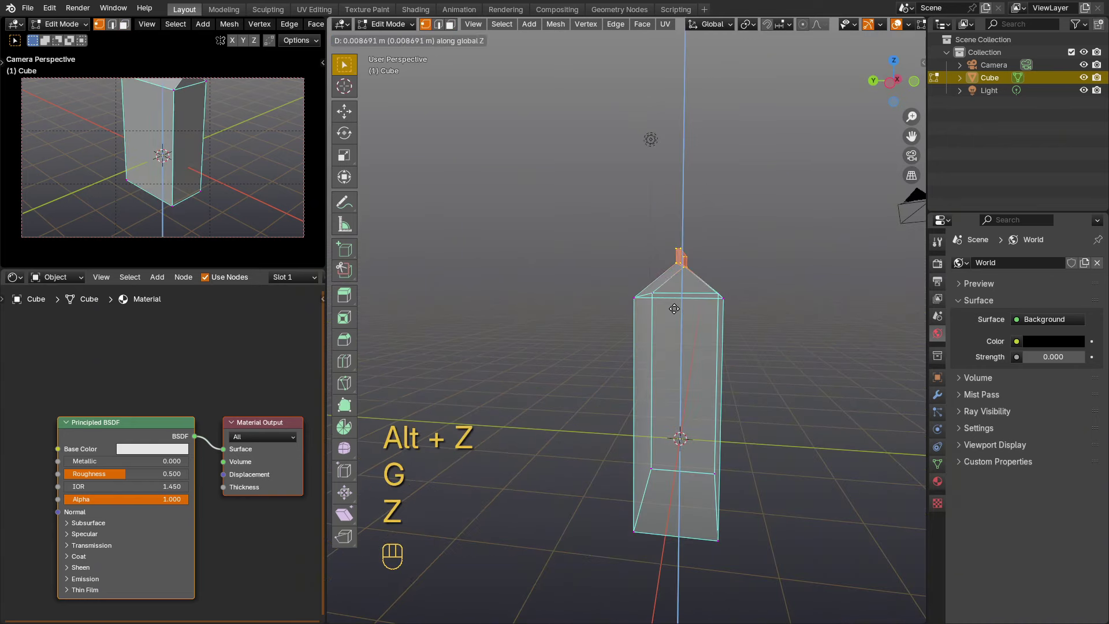
left_click(674, 300)
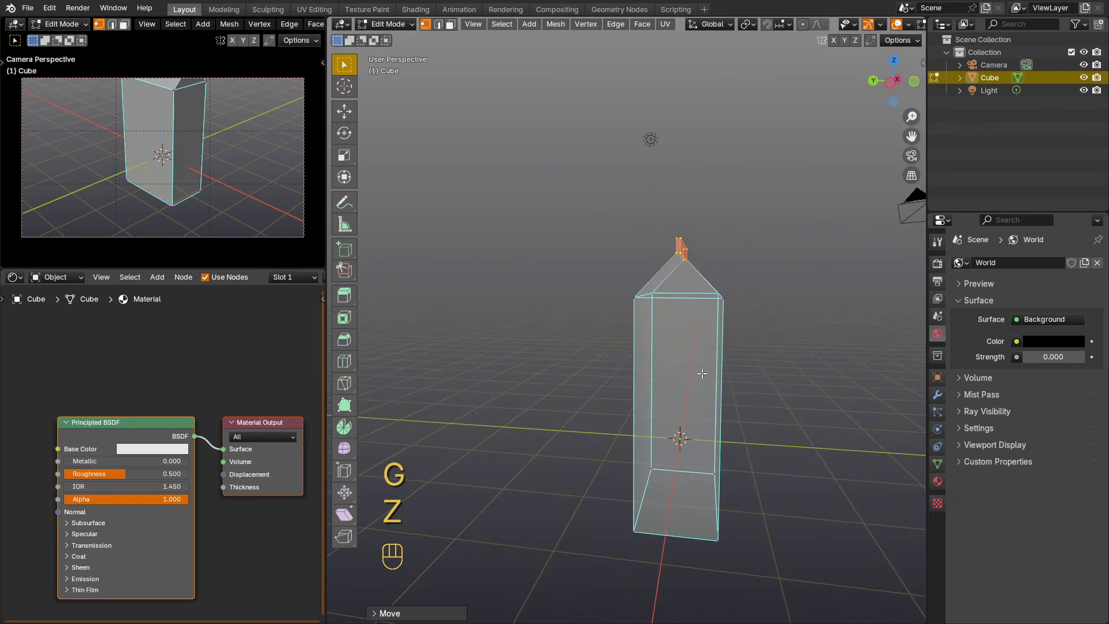
Raise only the uppermost vertices of the ridge along Z to make the sealing fin taller.
key("Tab")
middle_click_drag(716, 410, 588, 442)
scroll(690, 278, "up", 4)
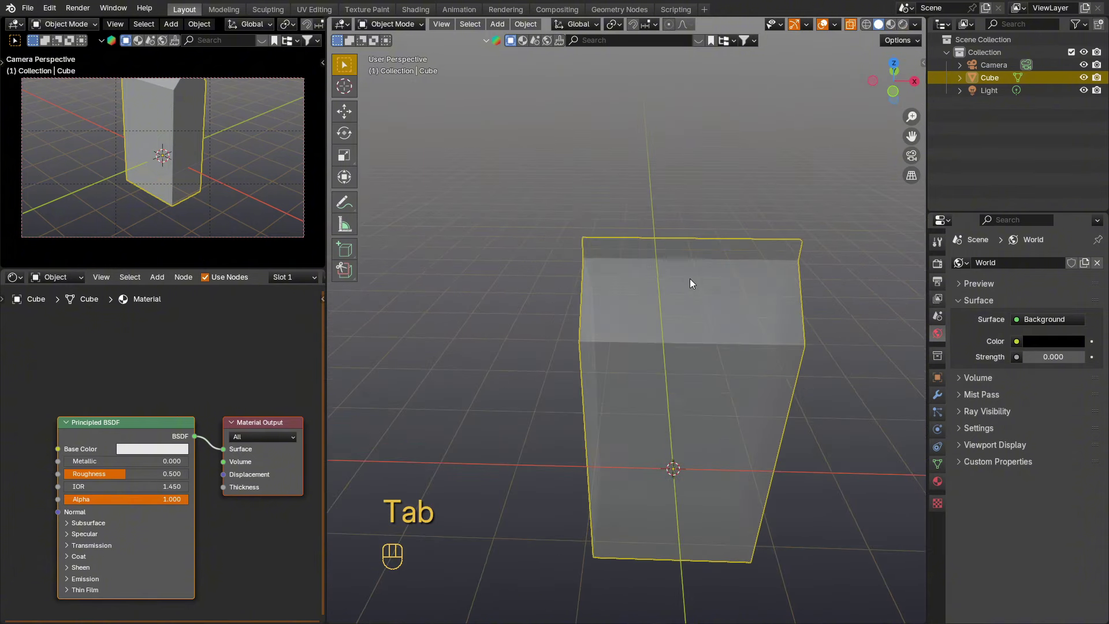
key("Tab")
key("1")
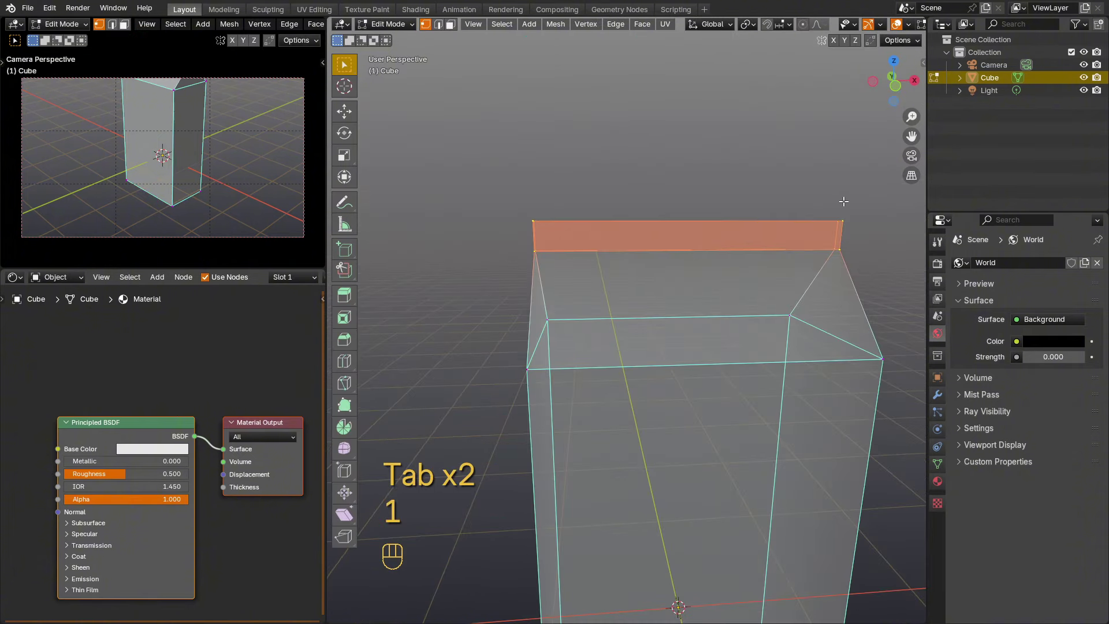
left_click_drag(477, 204, 472, 229)
key("g")
key("z")
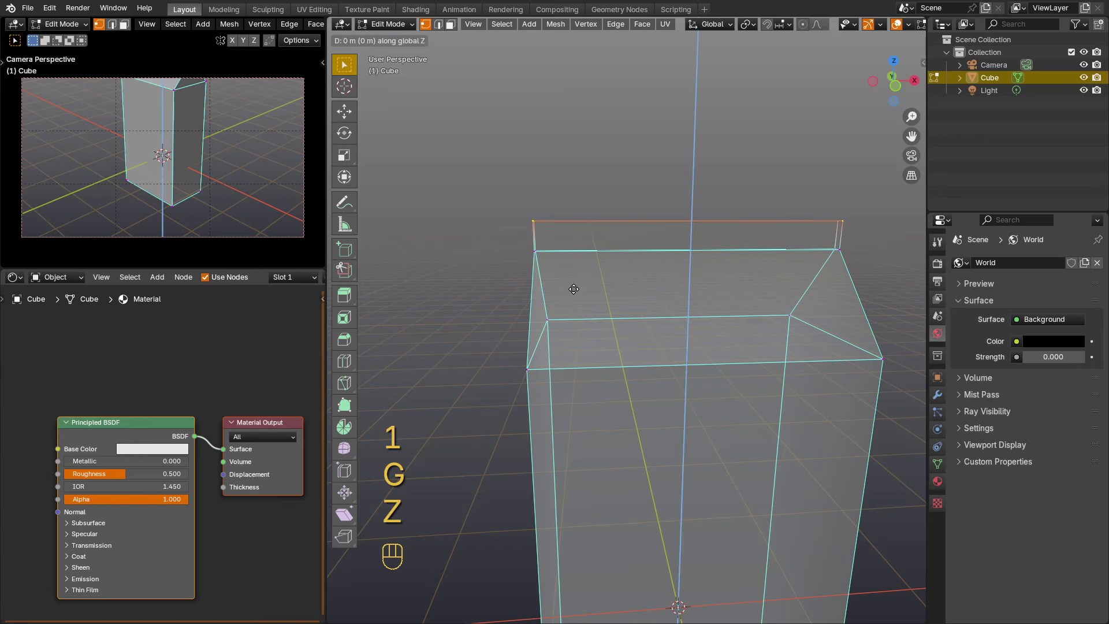
left_click(572, 276)
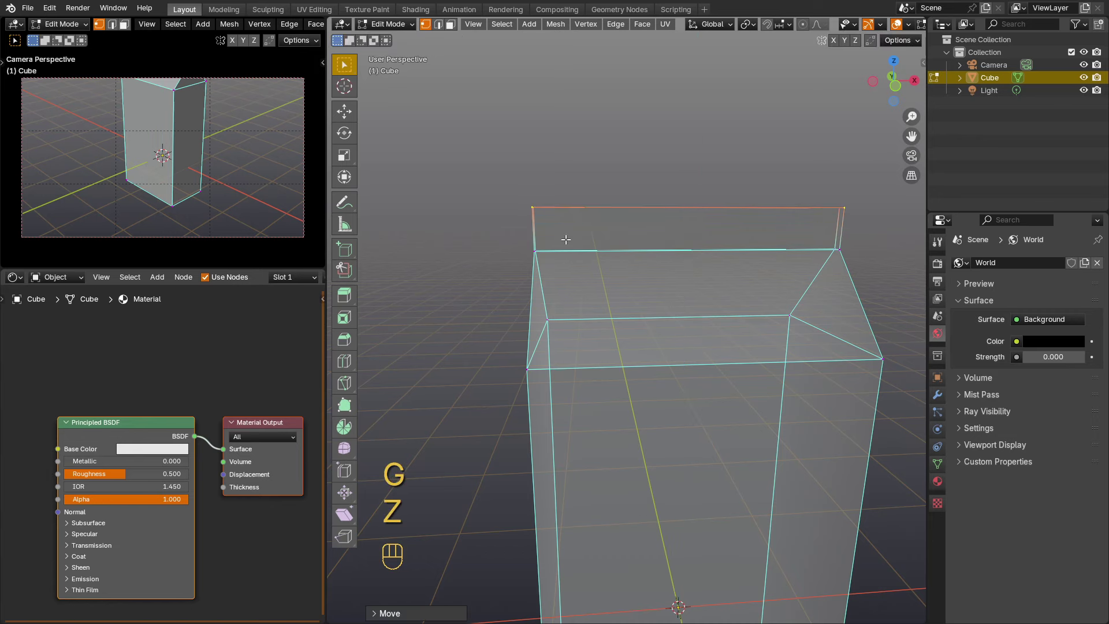
Turn X-ray off and add five evenly spaced horizontal loop cuts around the fin.
scroll(577, 250, "up", 2)
middle_click_drag(577, 250, 651, 254)
scroll(651, 255, "down", 3)
key("alt+z")
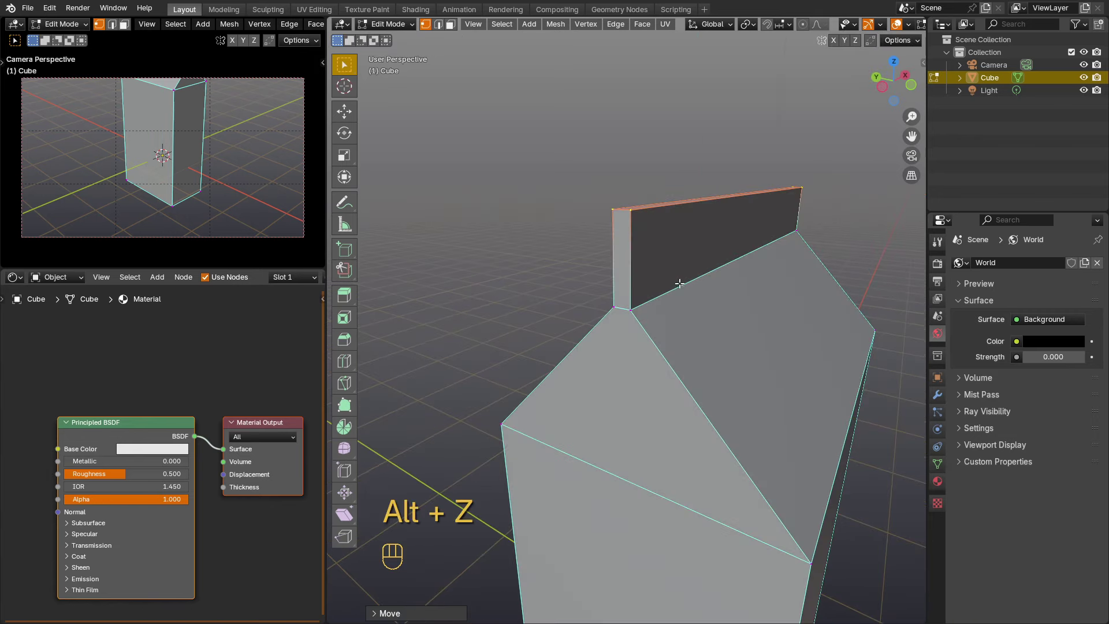
key("ctrl+r")
scroll(647, 271, "up", 4)
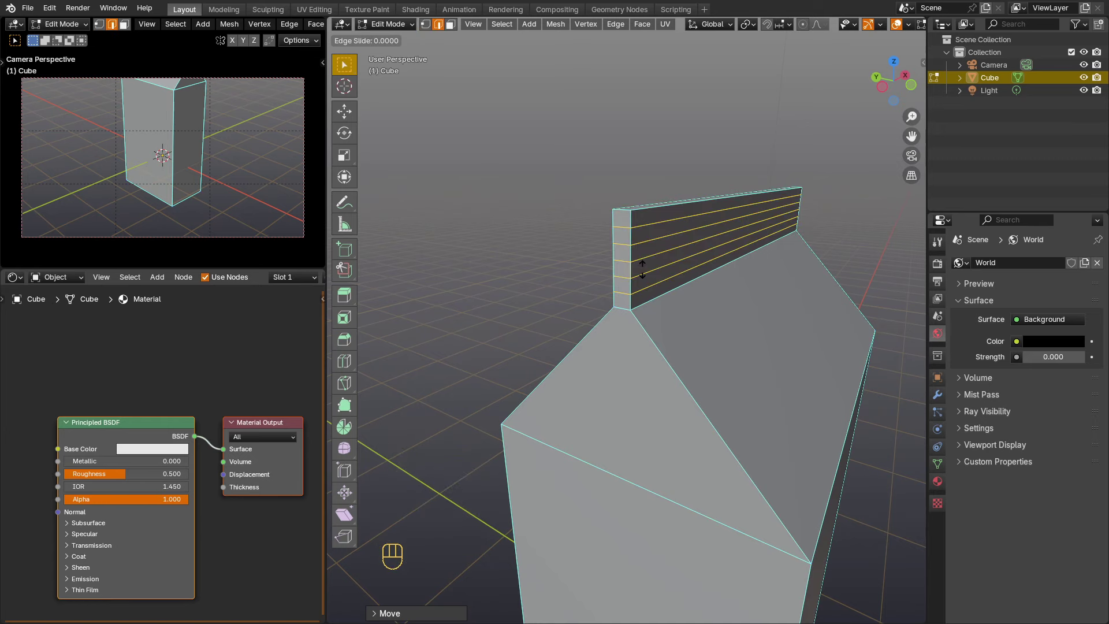
left_click(643, 270)
Select the second and fourth strips from the fin's base on one long side.
middle_click_drag(720, 274, 656, 269)
key("3")
left_click(637, 249)
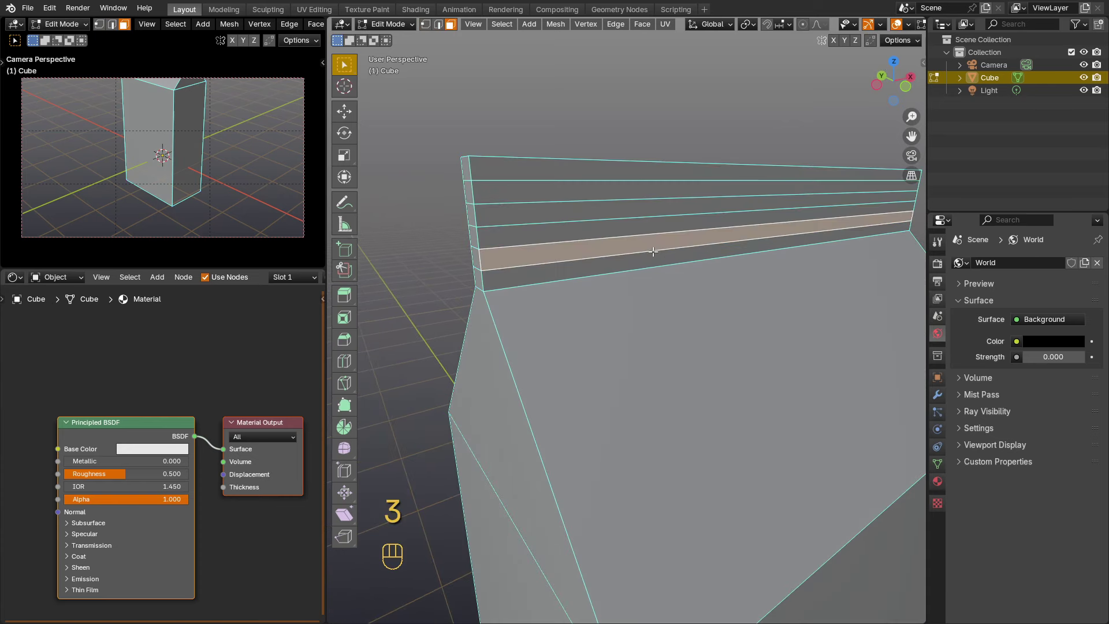
left_click(676, 207, "shift")
middle_click_drag(676, 208, 624, 265)
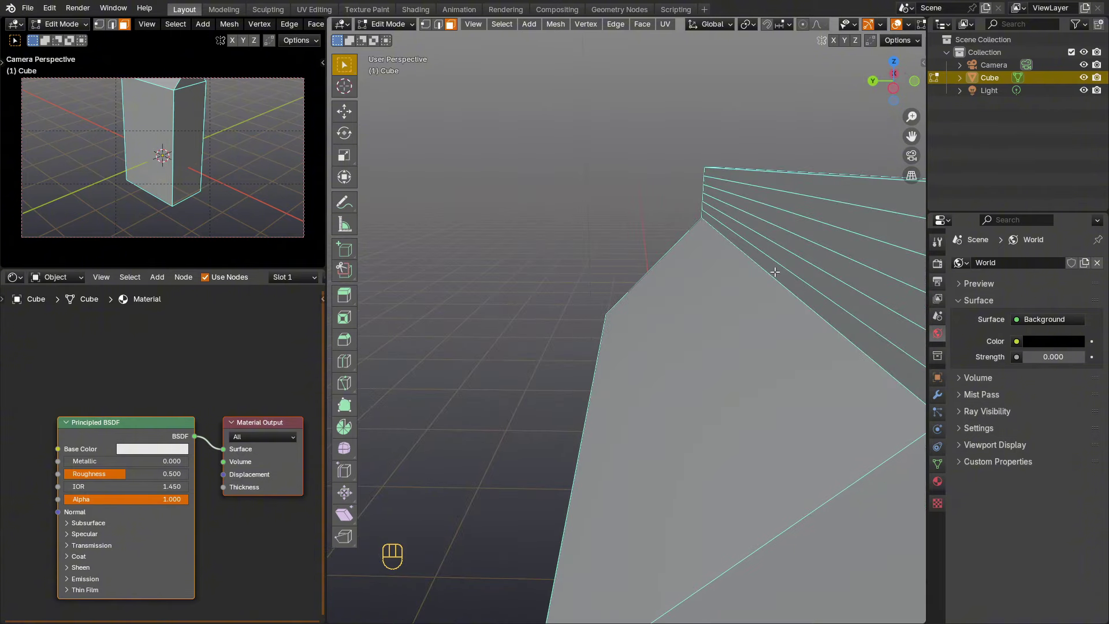
middle_click_drag(775, 271, 694, 272)
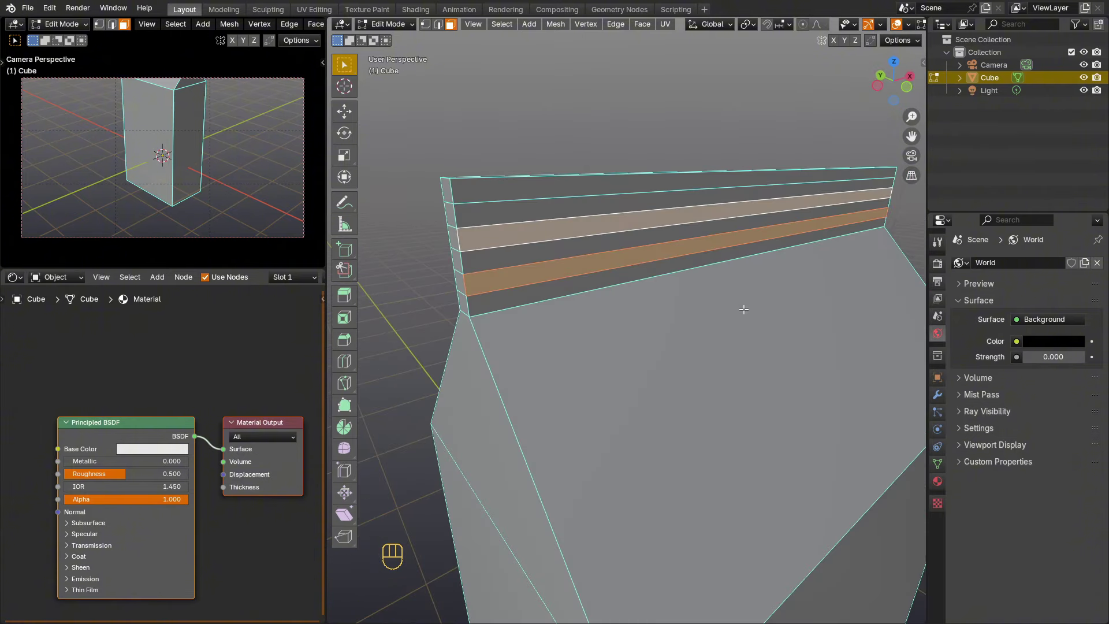
Apply the carton object's scale in Object Mode.
key("Tab")
key("ctrl+a")
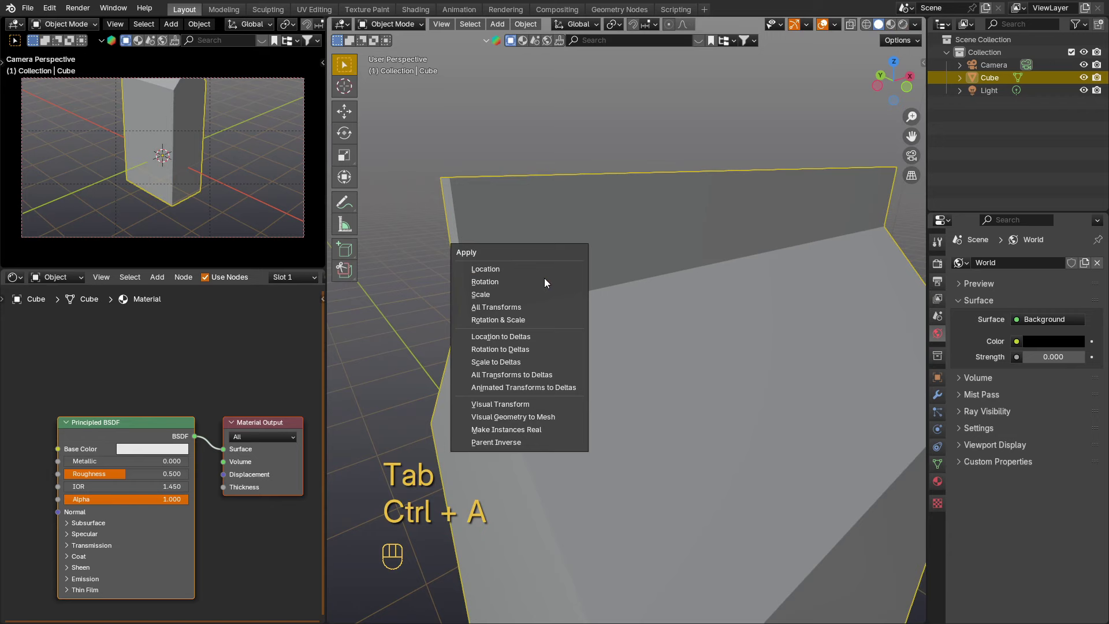
left_click(517, 292)
Inset the two selected fin strips by about 0.005 m and extrude them slightly outward along Y as raised ribs.
key("Tab")
key("i")
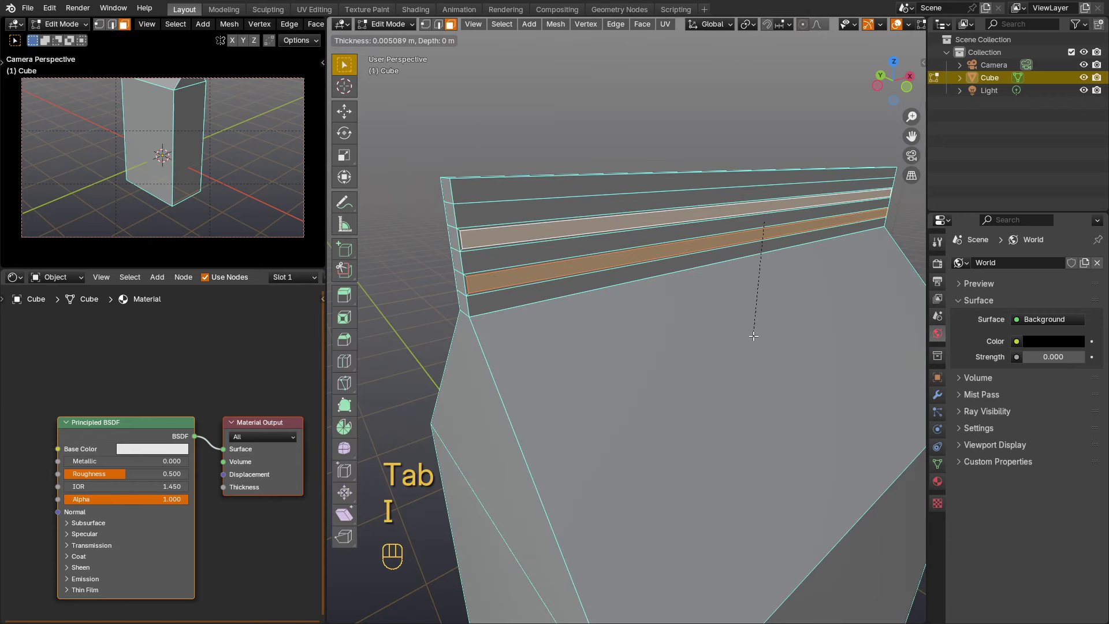
left_click(754, 334)
middle_click_drag(607, 291, 621, 310)
key("e")
key("y")
left_click(622, 293)
Inset the matching second and fourth strips on the fin's opposite side and extrude them outward as ribs.
middle_click_drag(725, 309, 721, 325, "shift")
left_click(749, 334)
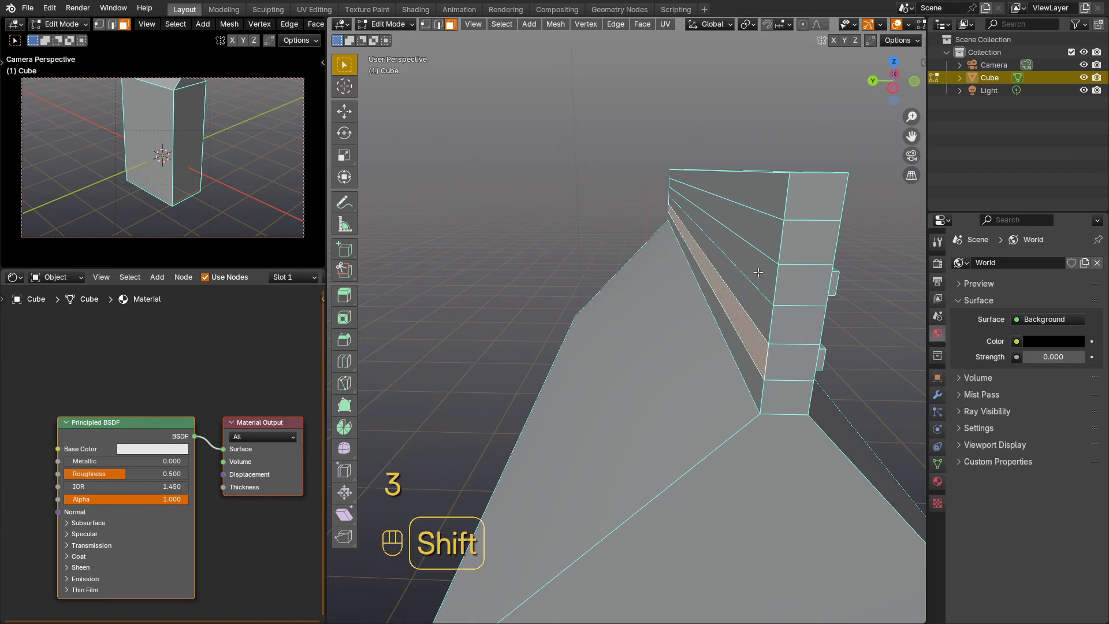
left_click(748, 303, "shift")
key("i")
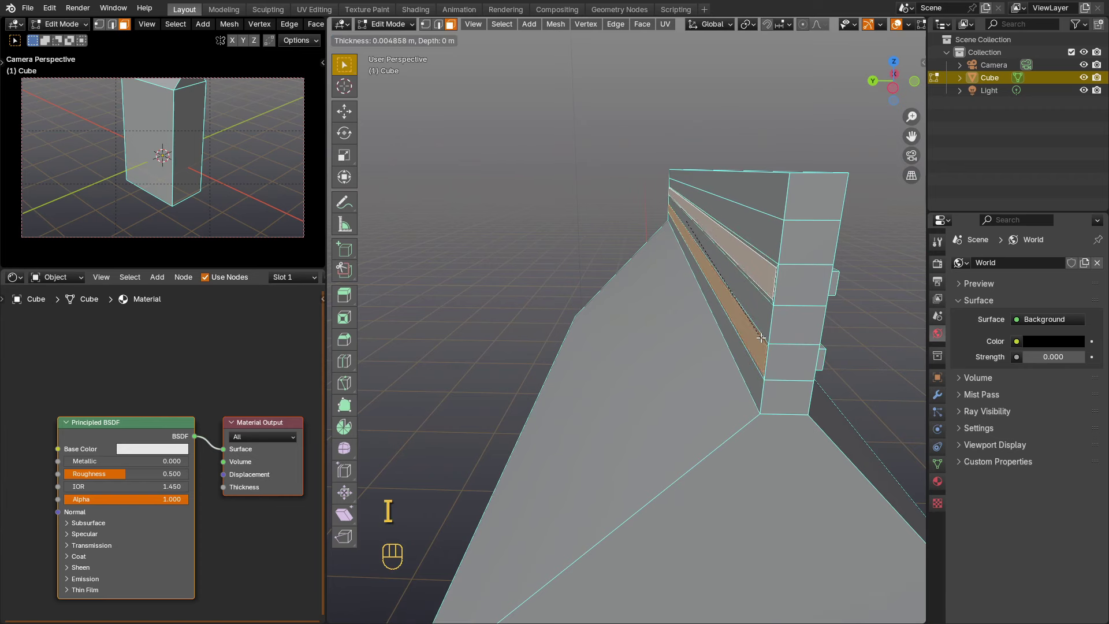
left_click(741, 327)
middle_click_drag(742, 327, 638, 308)
key("e")
left_click(773, 331)
Select the wall and gable faces at both narrow ends of the carton and inset them by about 0.025 m.
scroll(716, 331, "down", 6)
key("Tab")
key("Tab")
key("3")
left_click(667, 391, "shift")
middle_click_drag(725, 310, 557, 320)
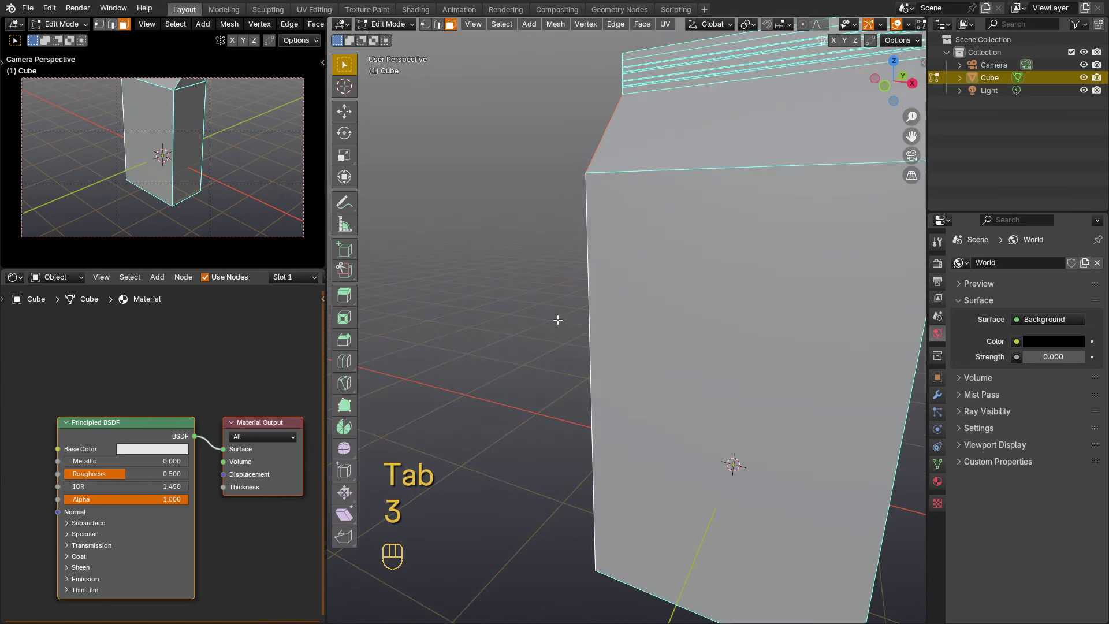
middle_click_drag(751, 357, 554, 343, "shift")
left_click(678, 233, "shift")
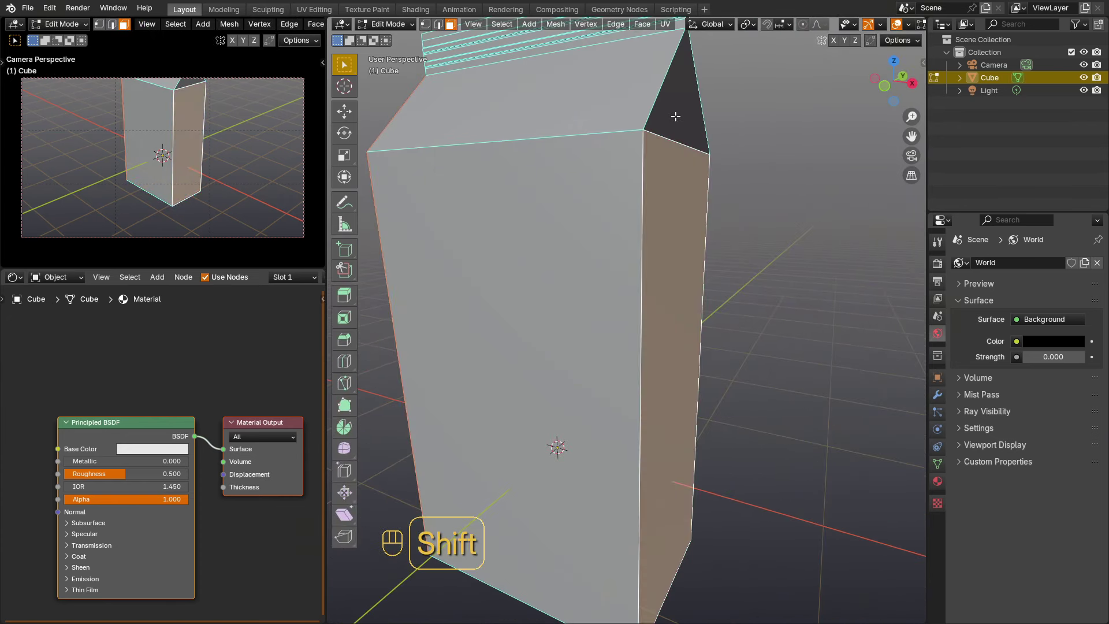
middle_click_drag(676, 116, 633, 272)
key("i")
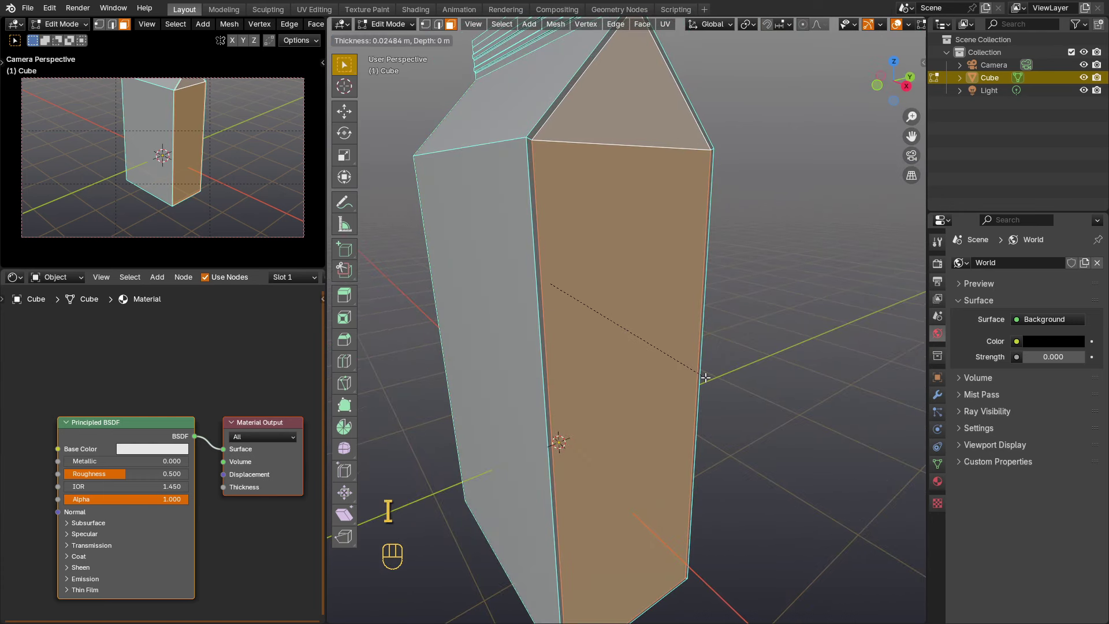
left_click(706, 377)
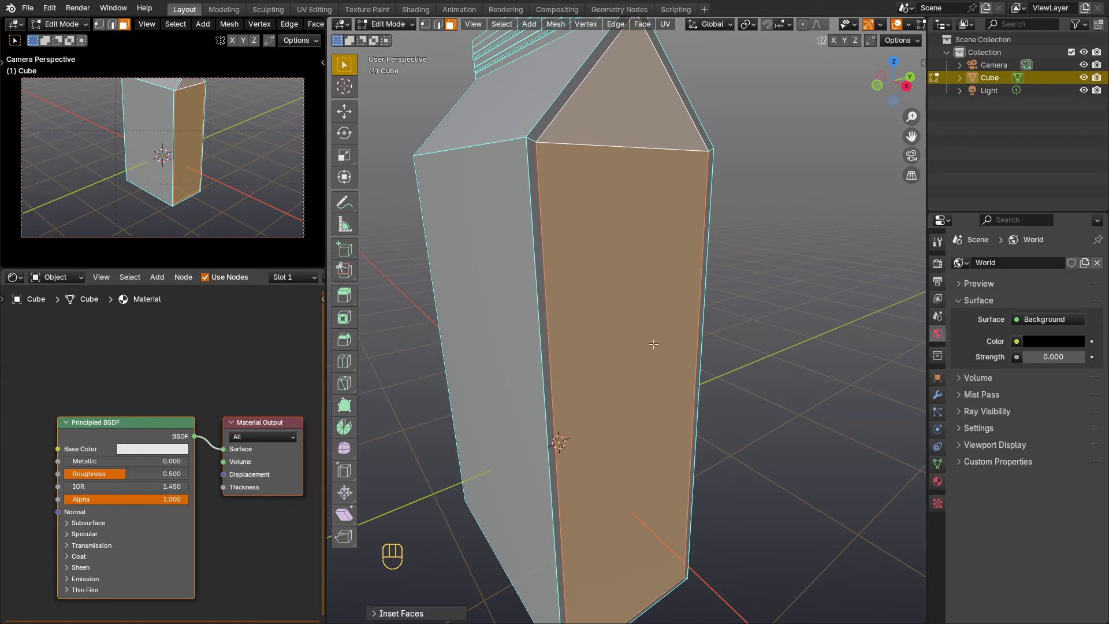
Inset the end faces a second time and recess them inward by scaling to about 0.92 along X.
middle_click_drag(706, 377, 743, 353)
key("i")
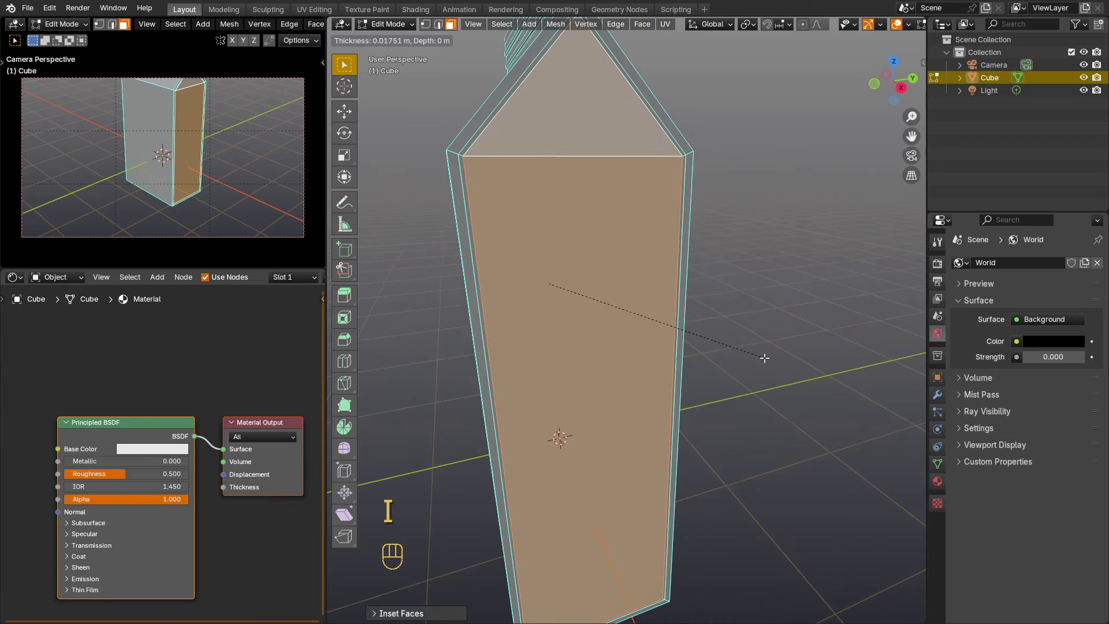
left_click(747, 359)
middle_click_drag(707, 391, 725, 384)
key("s")
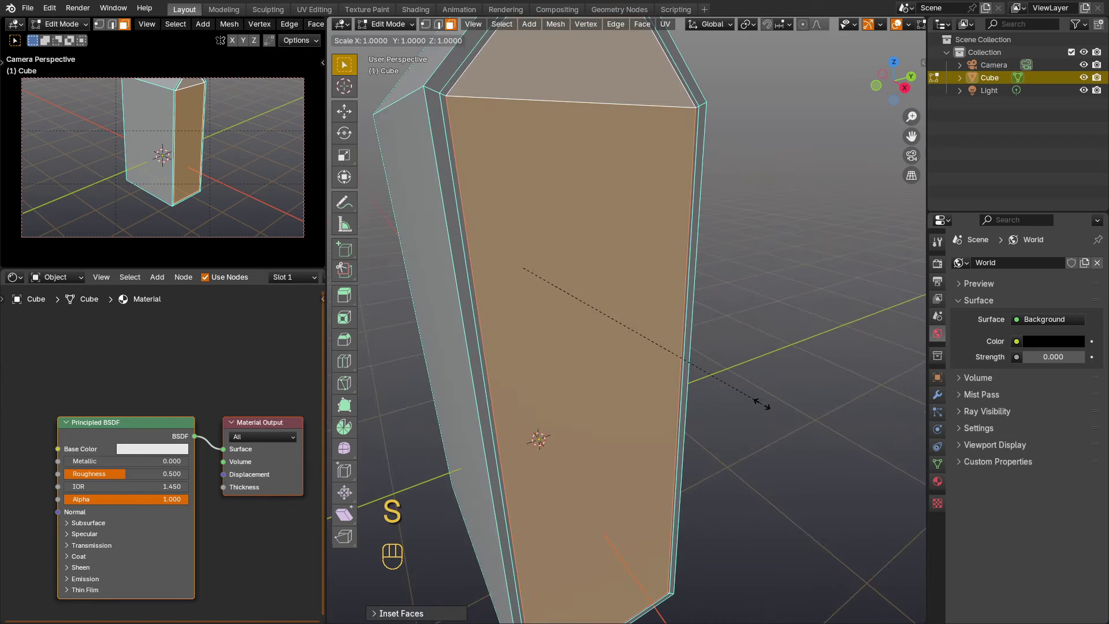
key("x")
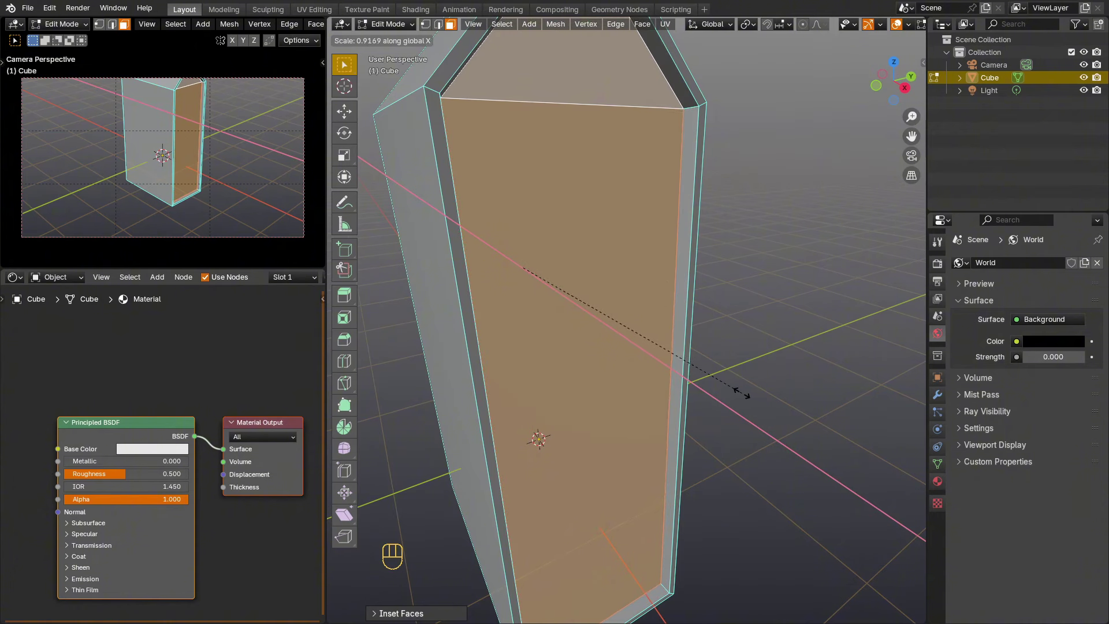
left_click(745, 391)
Add two evenly spaced vertical loop cuts through the recessed end faces, leaving them unslid.
scroll(695, 391, "down", 2)
middle_click_drag(663, 390, 639, 389)
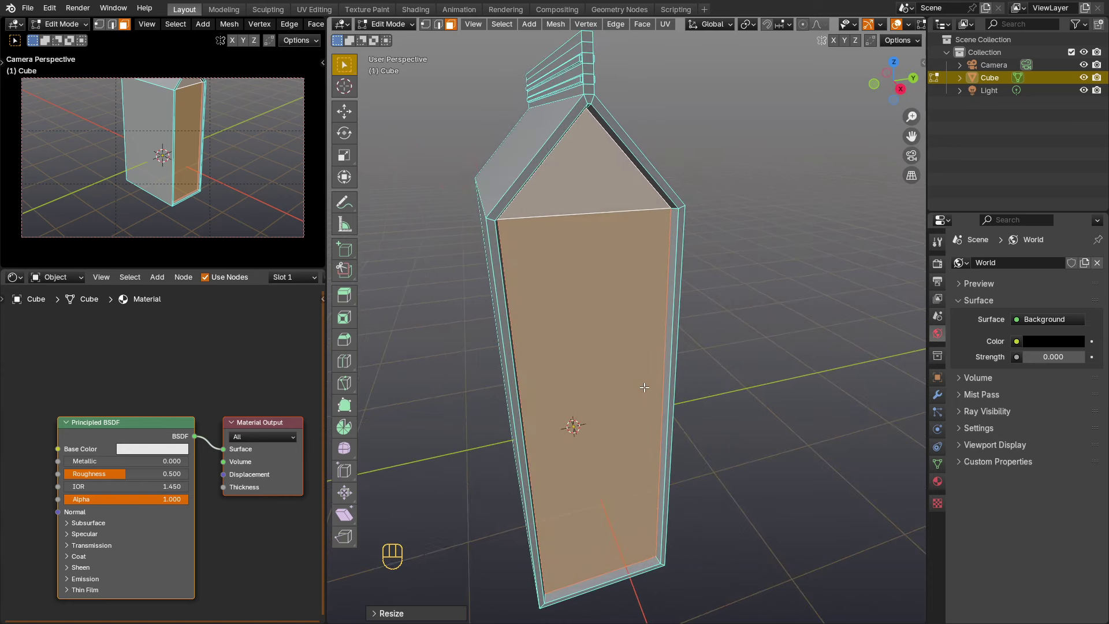
key("ctrl+r")
scroll(586, 212, "up", 1)
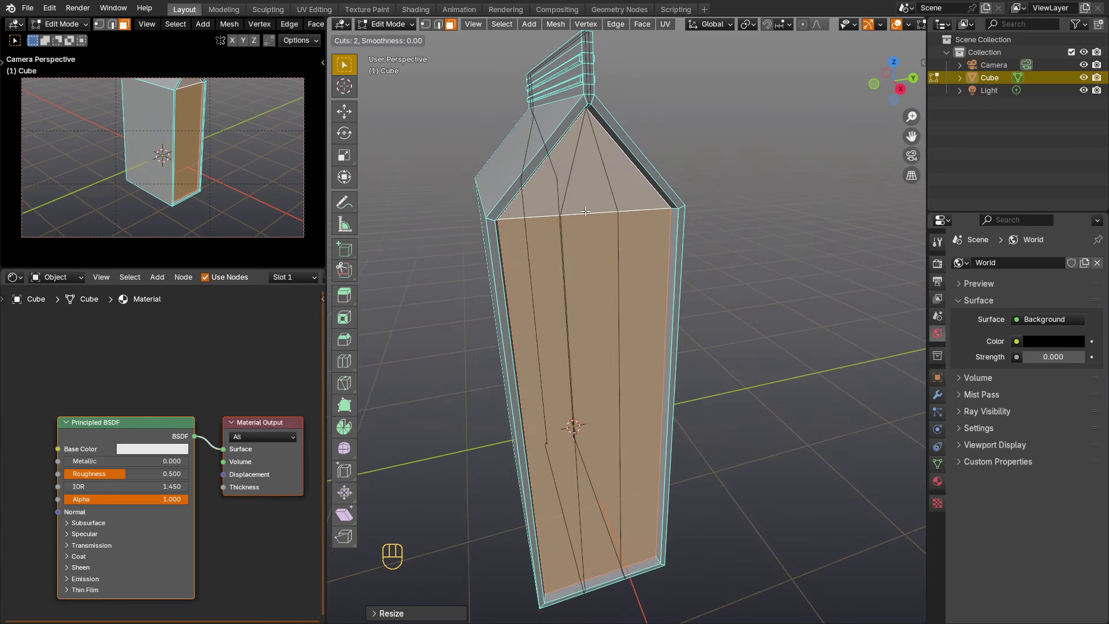
left_click(586, 212)
left_click(586, 211)
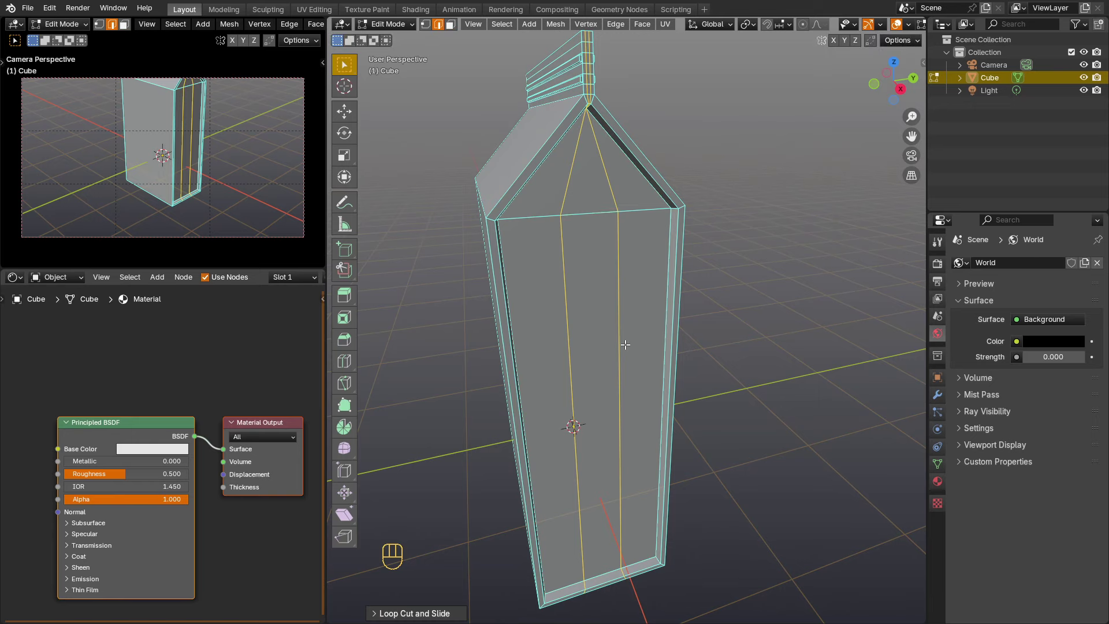
Add four evenly spaced horizontal loop cuts around the carton body, leaving them unslid.
scroll(626, 345, "down", 1)
middle_click_drag(586, 371, 583, 340)
key("ctrl+r")
scroll(576, 401, "up", 3)
left_click(577, 402)
left_click(586, 400)
Select the central vertices on both narrow end panels and bulge them outward by scaling to about 1.06 along X.
key("1")
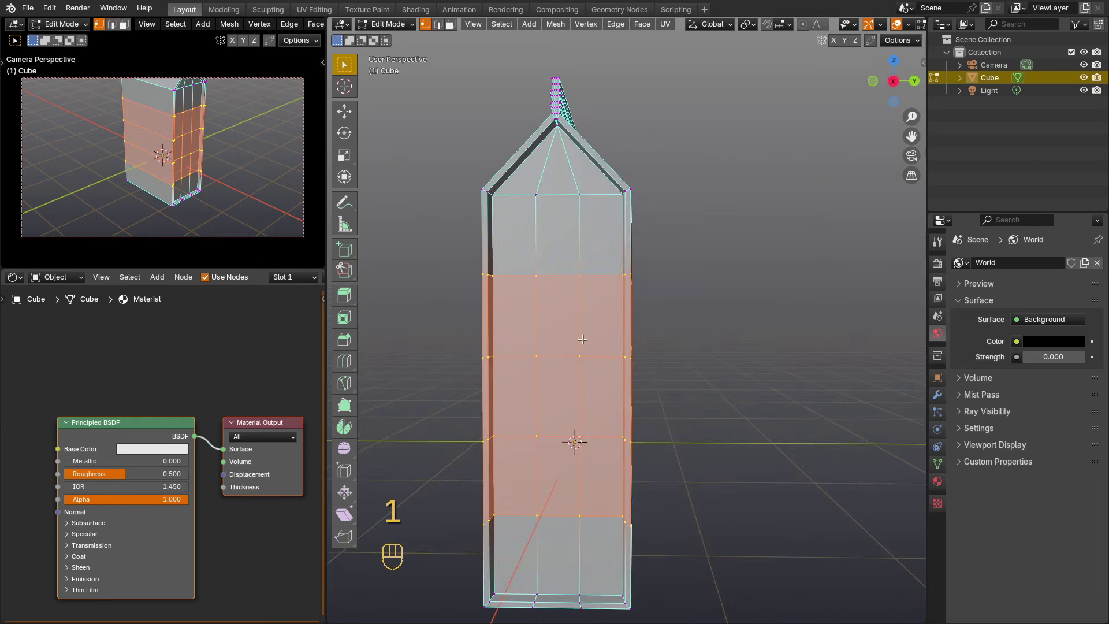
left_click_drag(525, 529, 521, 527)
scroll(559, 407, "down", 2)
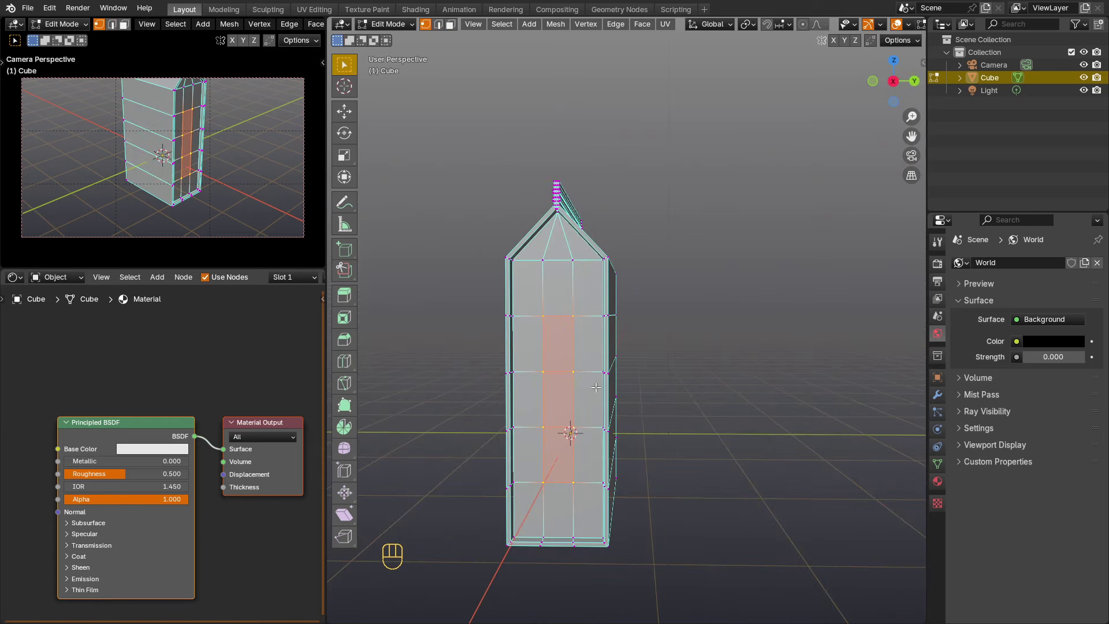
middle_click_drag(606, 385, 559, 393)
scroll(607, 391, "up", 2)
middle_click_drag(590, 417, 593, 343, "shift")
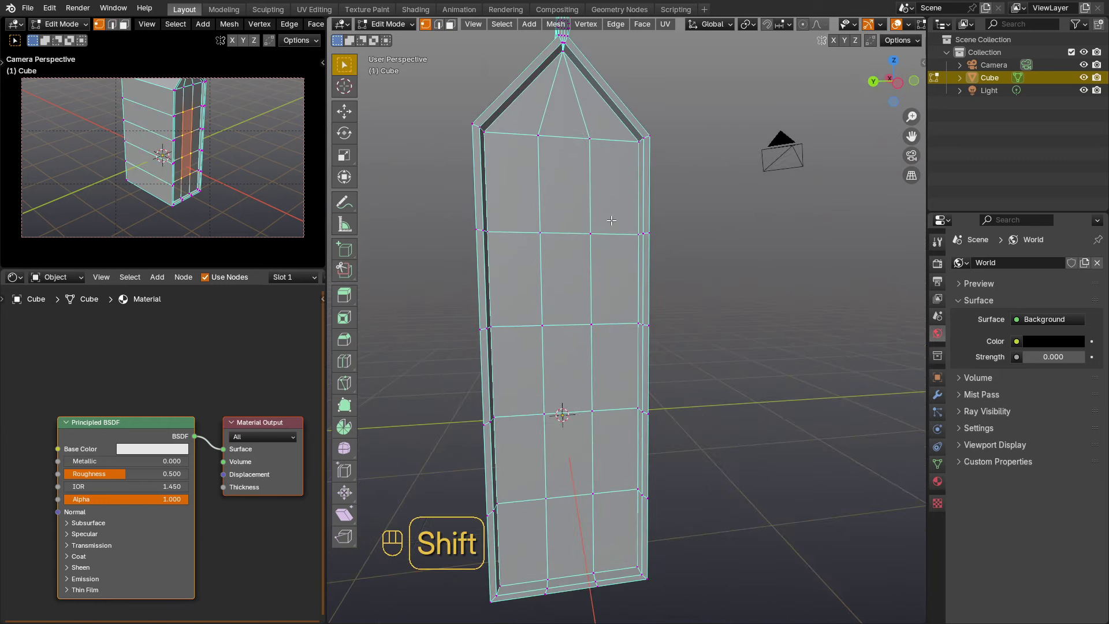
left_click_drag(533, 516, 524, 512, "shift")
middle_click_drag(534, 465, 591, 471)
key("s")
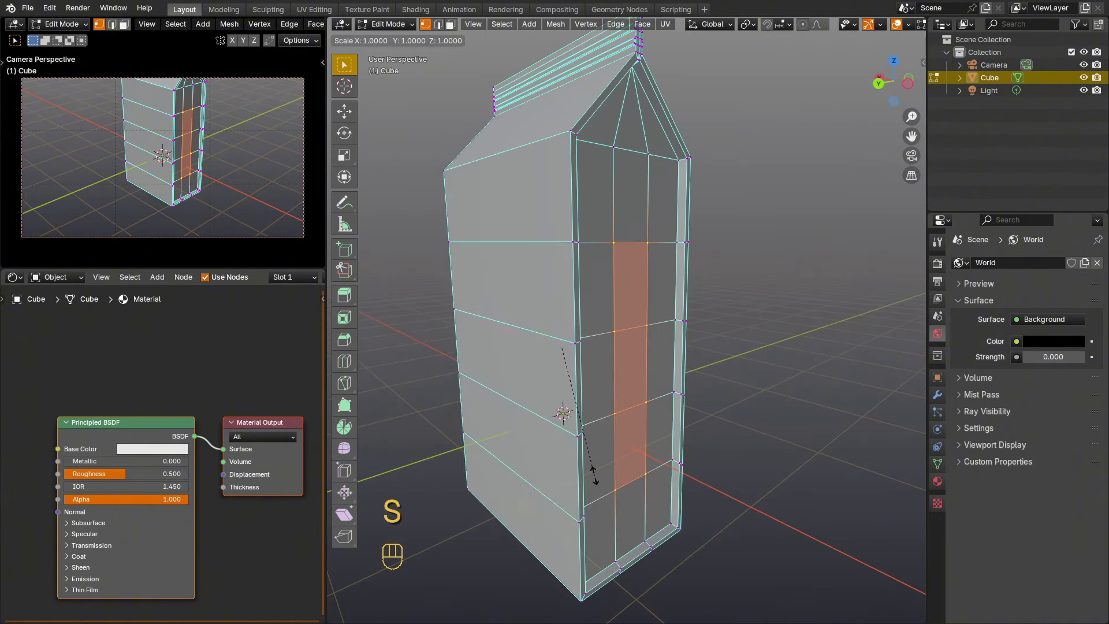
key("x")
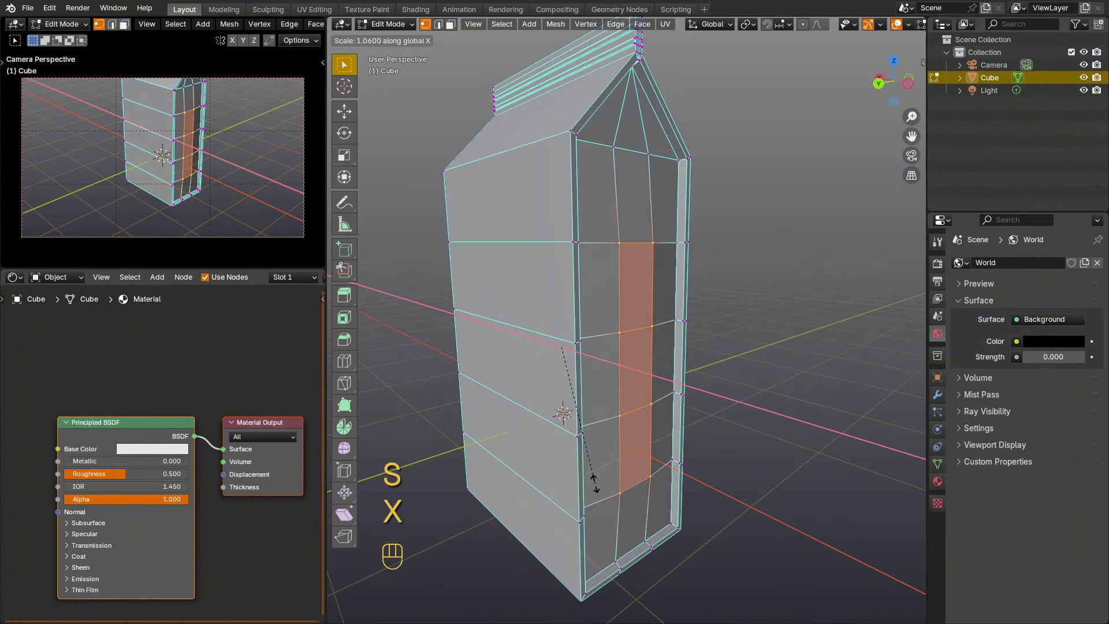
left_click(595, 486)
Add two evenly spaced vertical loop cuts through the carton's broad sides, leaving them unslid.
middle_click_drag(542, 423, 615, 421)
key("ctrl+r")
scroll(567, 260, "up", 1)
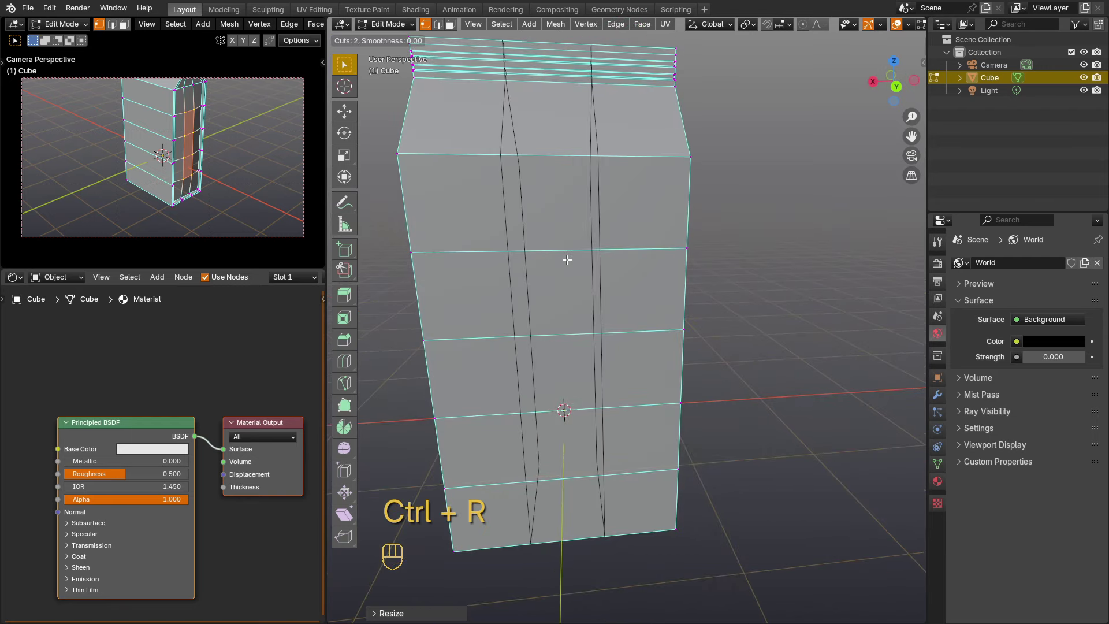
left_click(567, 260)
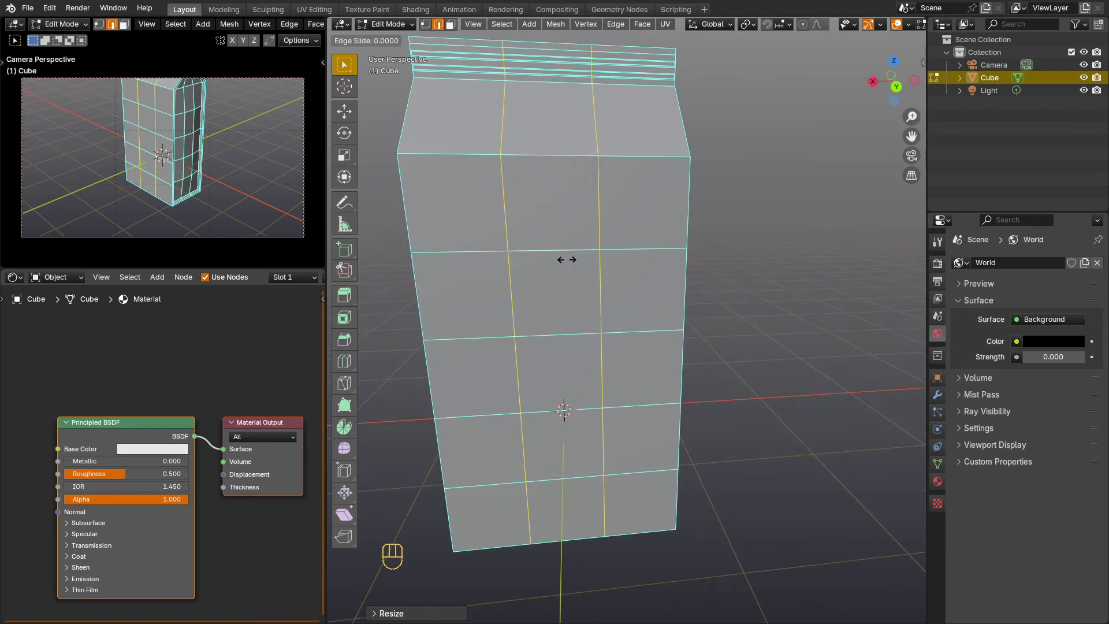
right_click(567, 260)
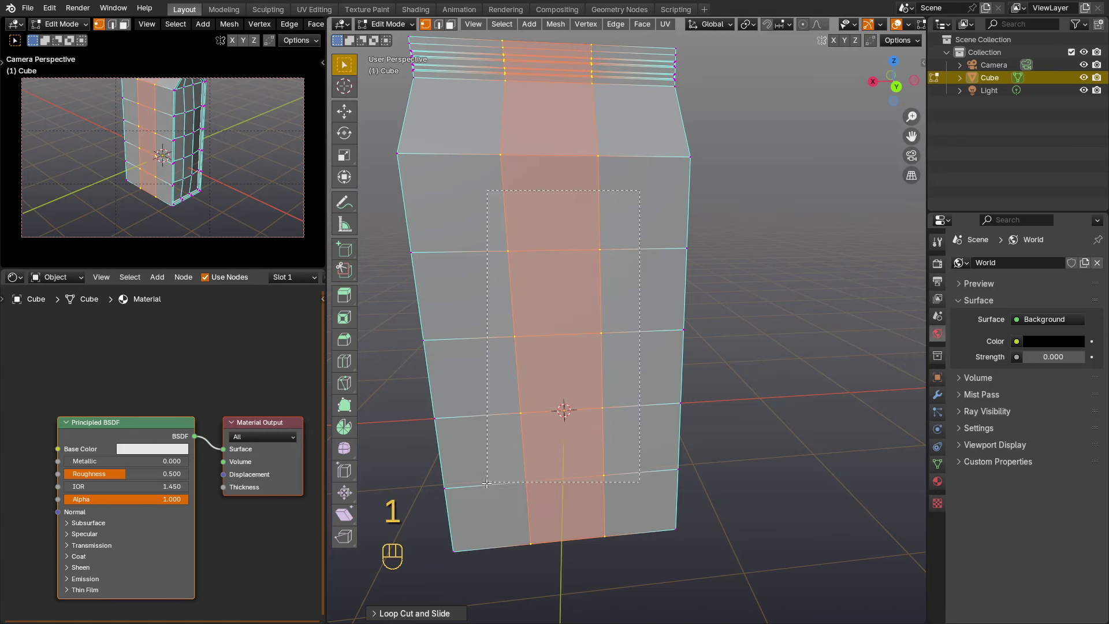
Select the central vertices on both broad sides and bulge them outward by scaling to about 1.16 along Y.
left_click_drag(487, 483, 490, 494)
middle_click_drag(653, 381, 482, 335)
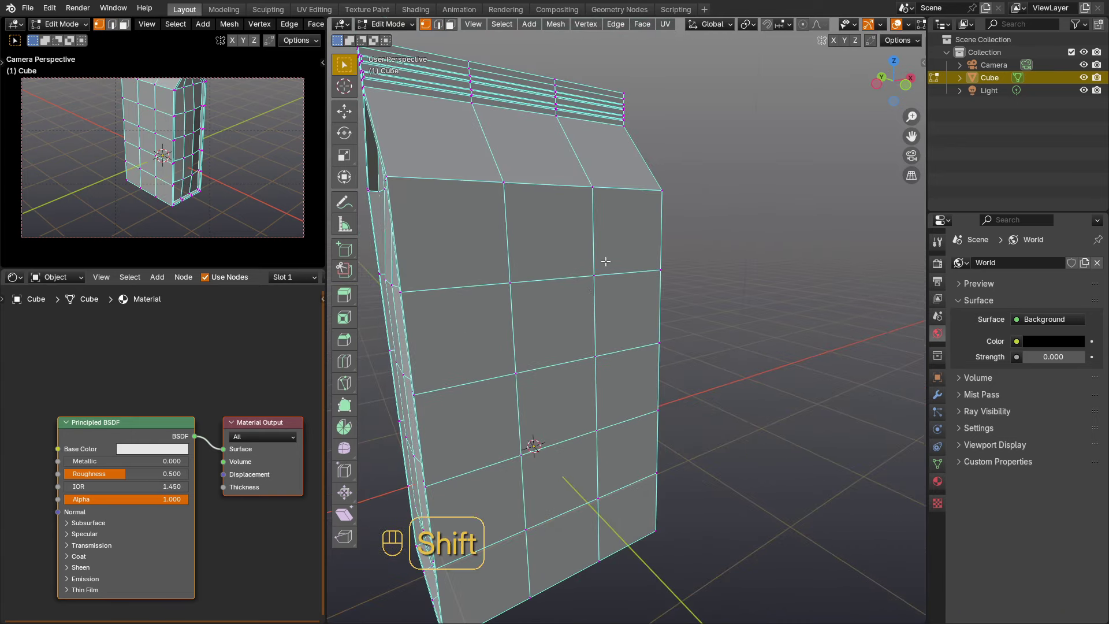
left_click_drag(492, 509, 491, 510, "shift")
middle_click_drag(508, 479, 593, 496)
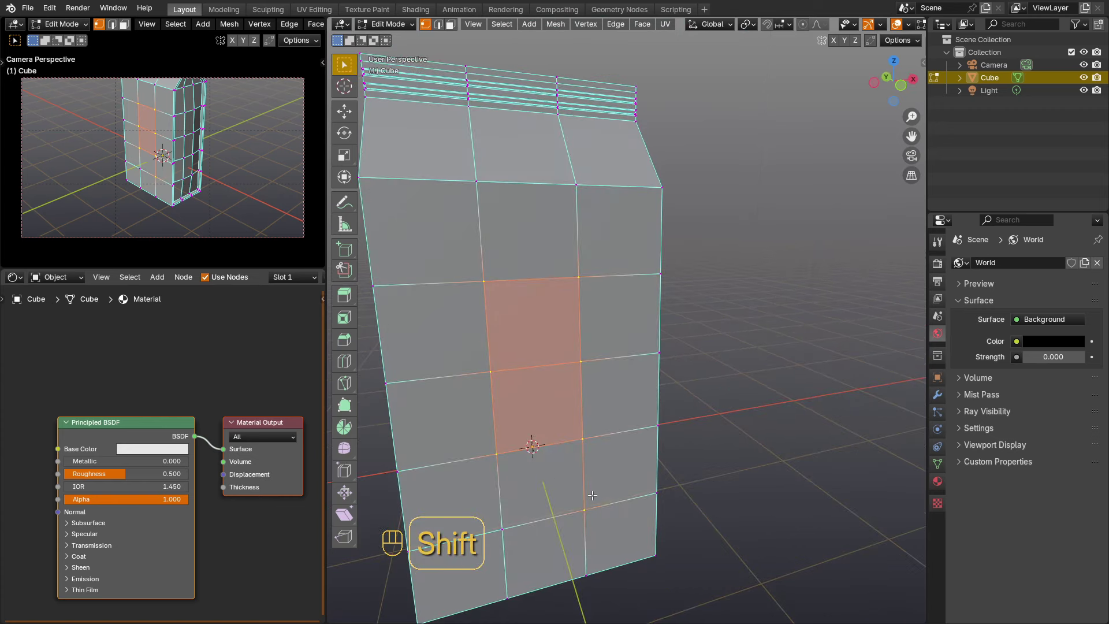
left_click(519, 514, "shift")
middle_click_drag(520, 515, 555, 494)
key("s")
key("y")
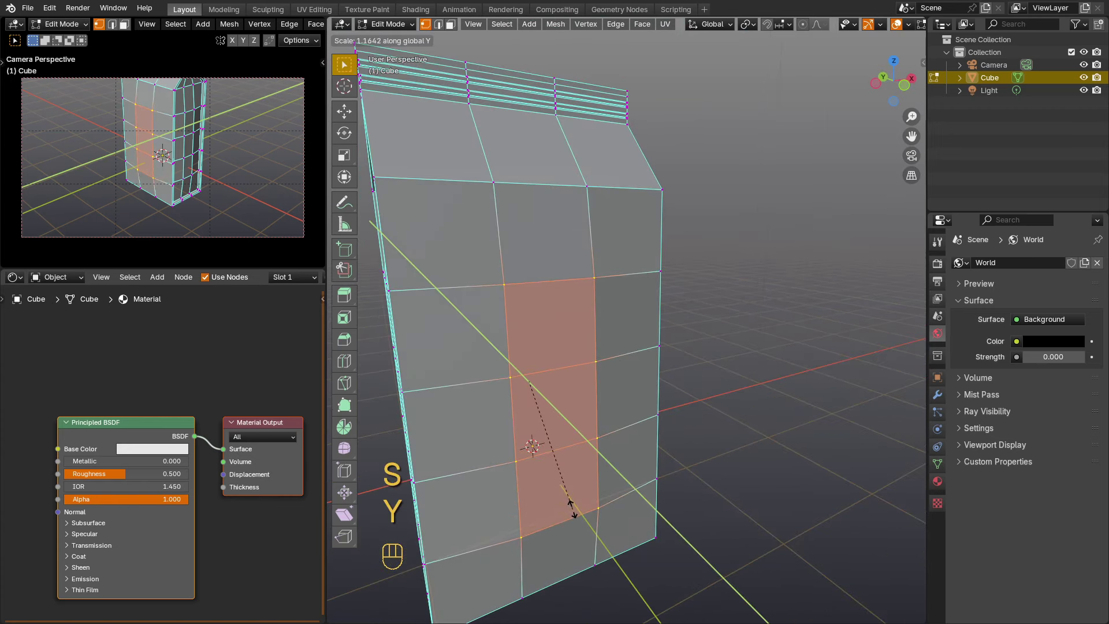
left_click(572, 507)
Return to Object Mode and add a level 3 Catmull-Clark Subdivision modifier to the carton.
scroll(555, 477, "down", 2)
key("Tab")
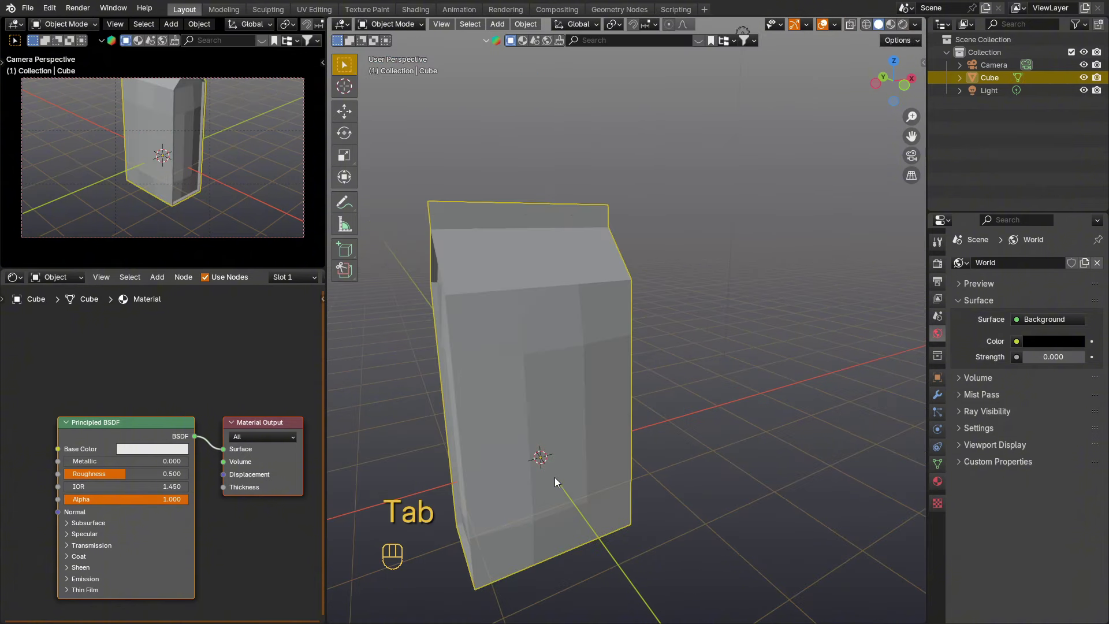
scroll(555, 477, "down", 1)
middle_click_drag(538, 447, 661, 320, "shift")
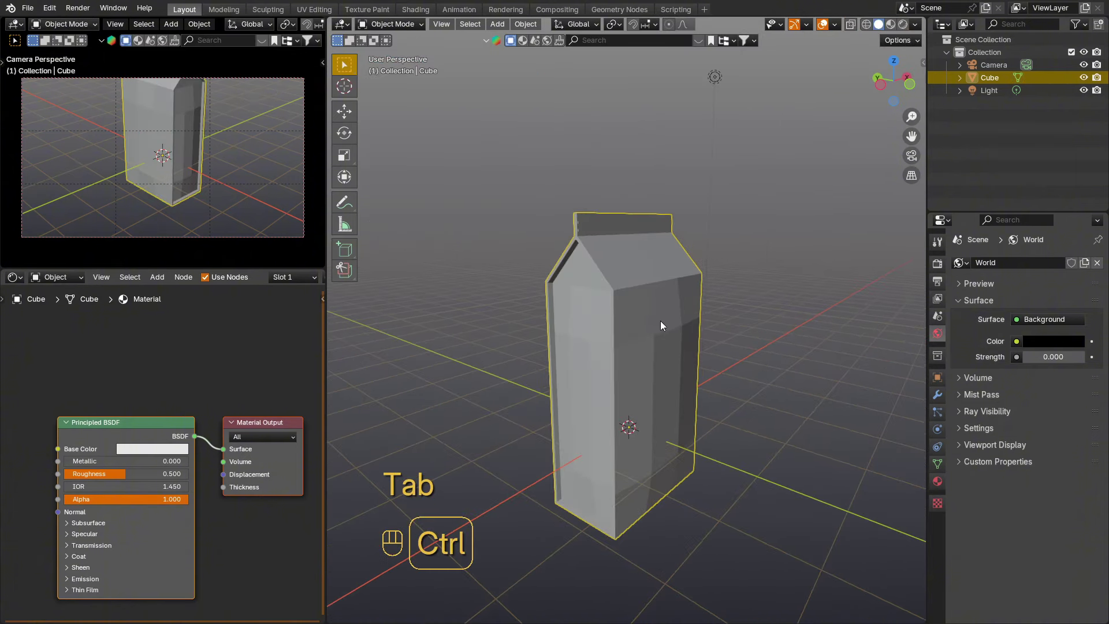
left_click(937, 394)
key("ctrl+3")
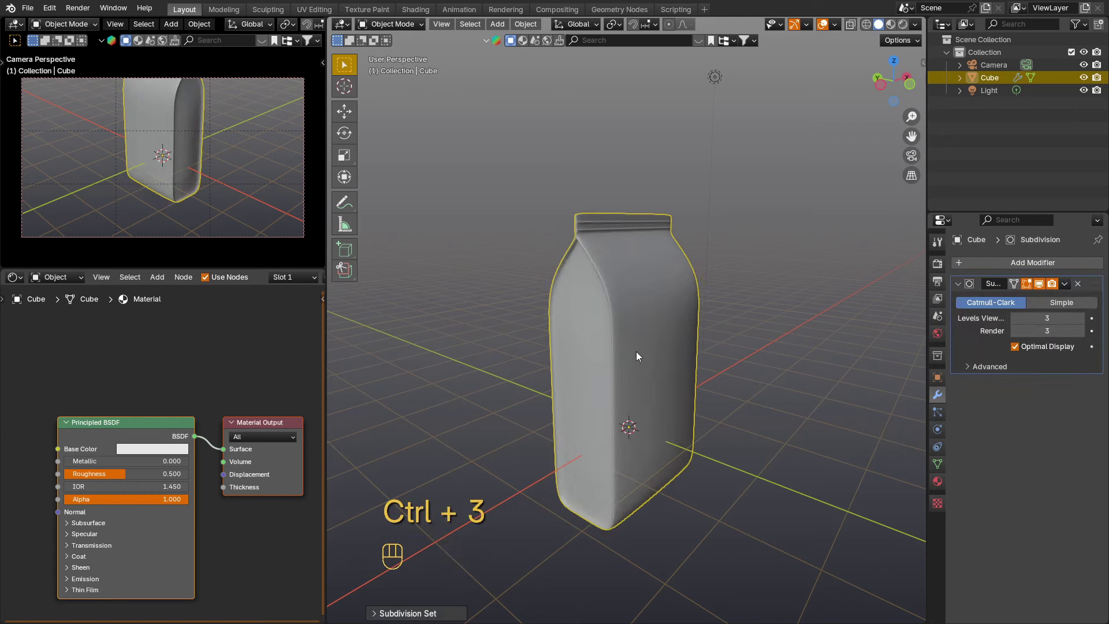
In edge selection, select the outer rim edge loops around both narrow end panels.
key("Tab")
key("2")
scroll(539, 368, "up", 4)
middle_click_drag(538, 368, 560, 365)
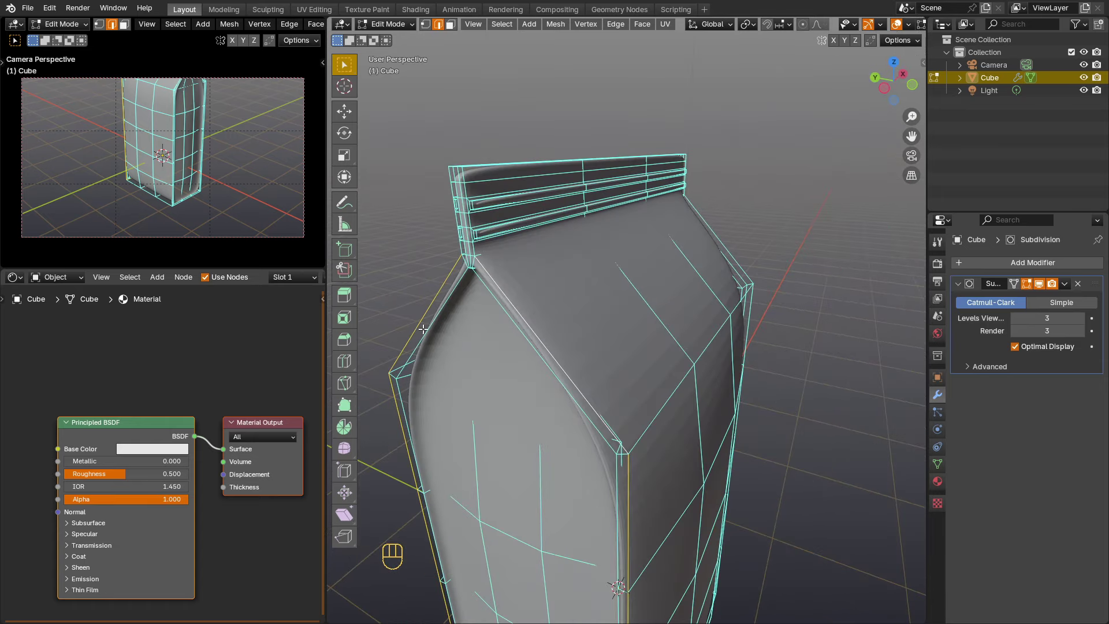
middle_click_drag(675, 345, 536, 342)
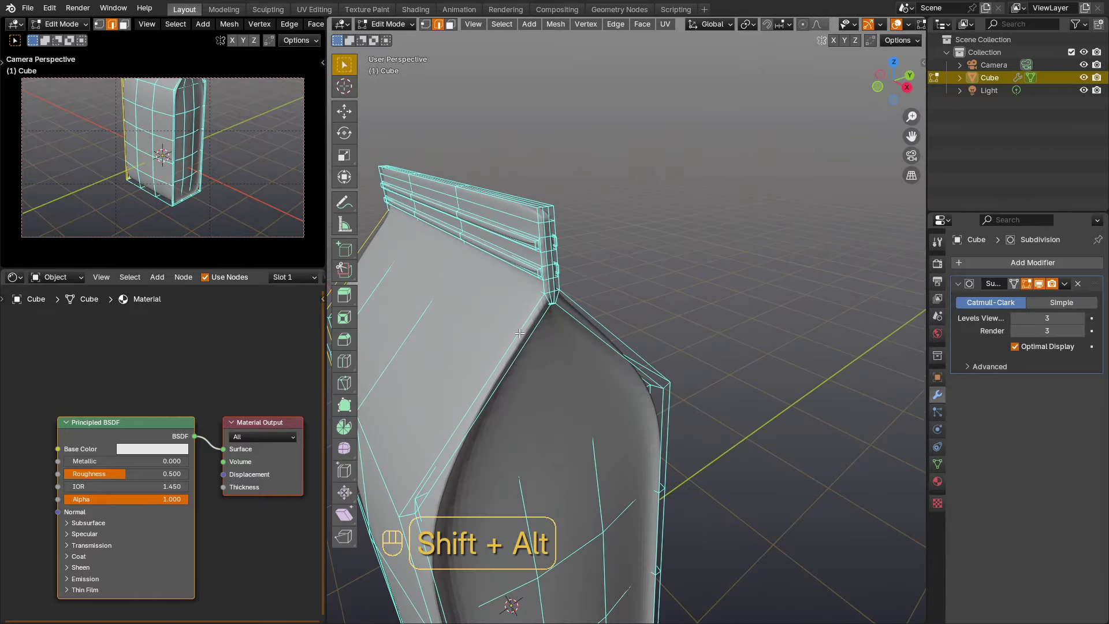
left_click(525, 343, "alt+shift")
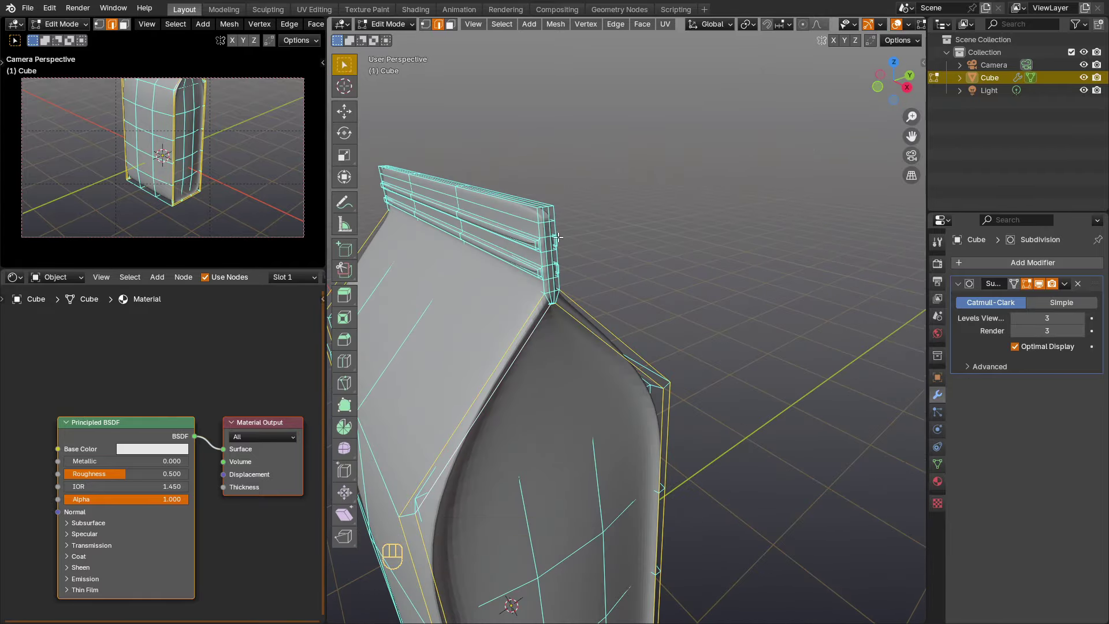
Extend the selection with the fin's top edge loop and the vertical corner edges at one end of the fin.
scroll(558, 237, "up", 2)
mouse_move(558, 237)
middle_mouse_down()
mouse_move(569, 273)
mouse_move(575, 240)
middle_mouse_up()
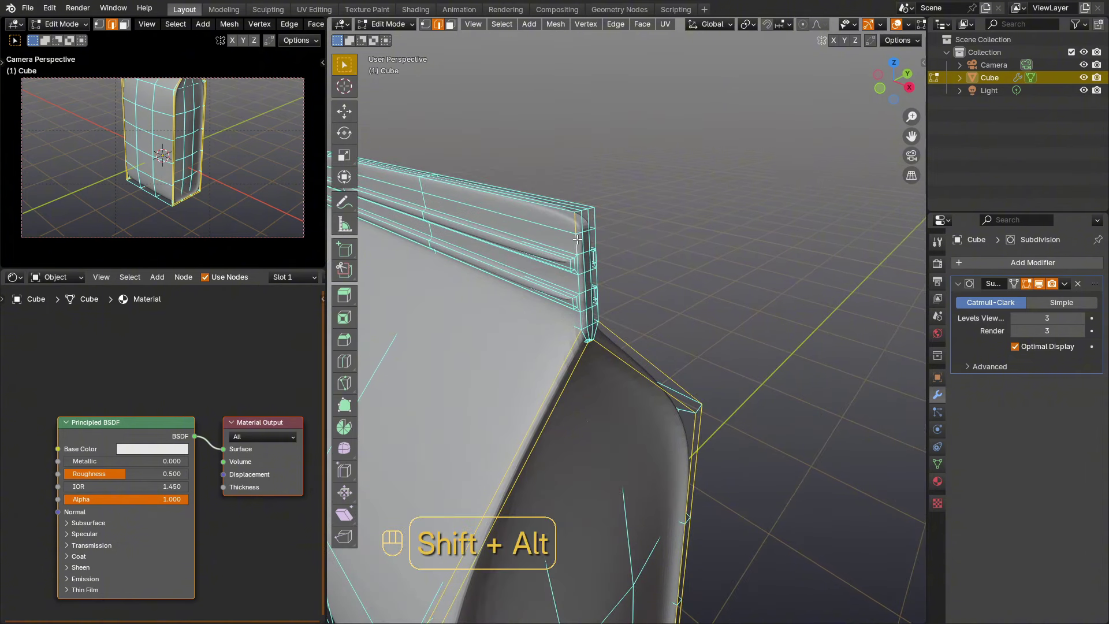
scroll(578, 250, "up", 2)
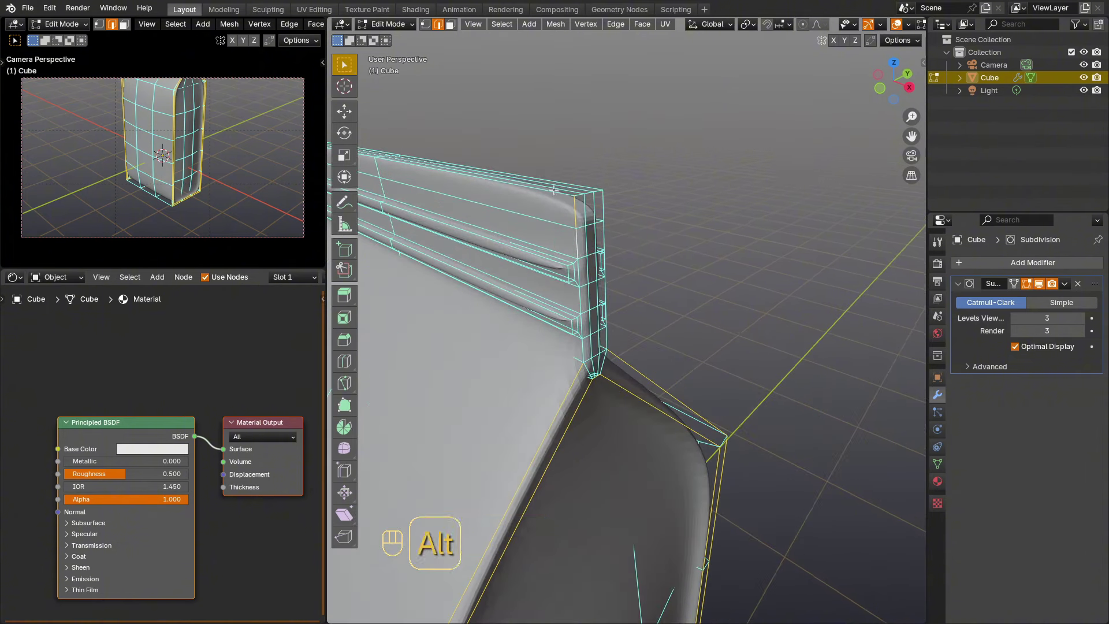
middle_click_drag(525, 200, 621, 258)
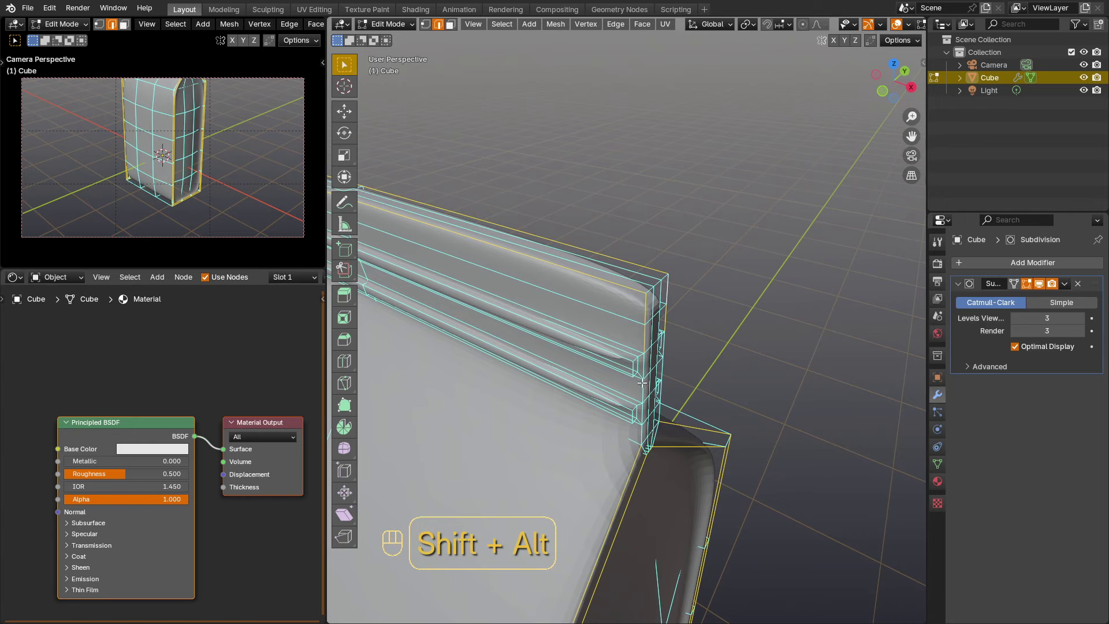
scroll(640, 365, "up", 3)
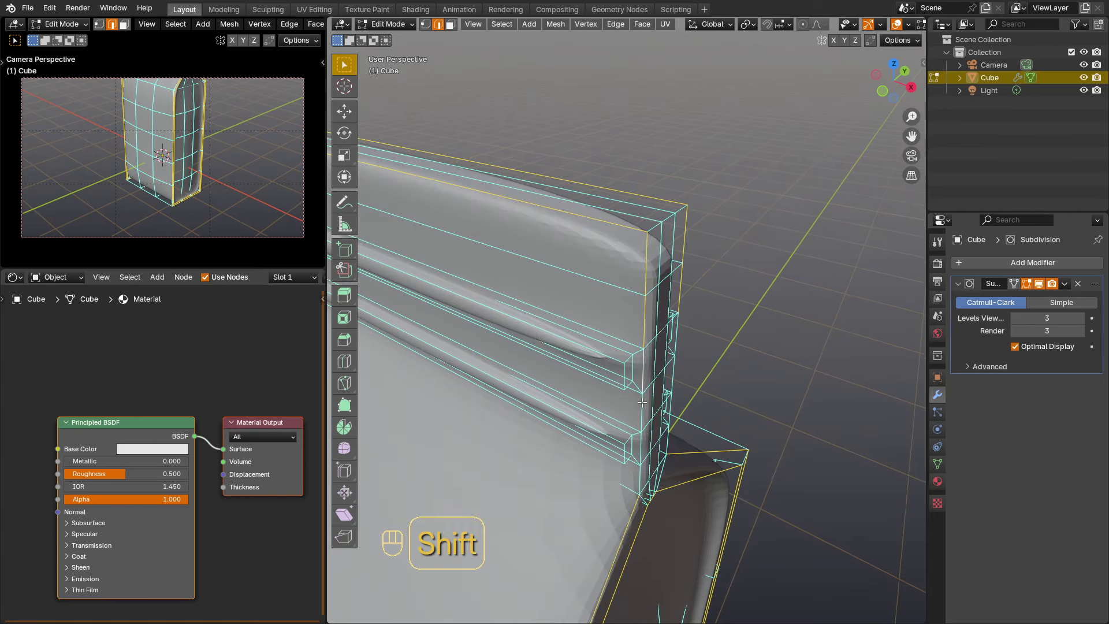
left_click(639, 476, "shift")
middle_click_drag(649, 451, 623, 449)
key("alt+z")
key("alt+z")
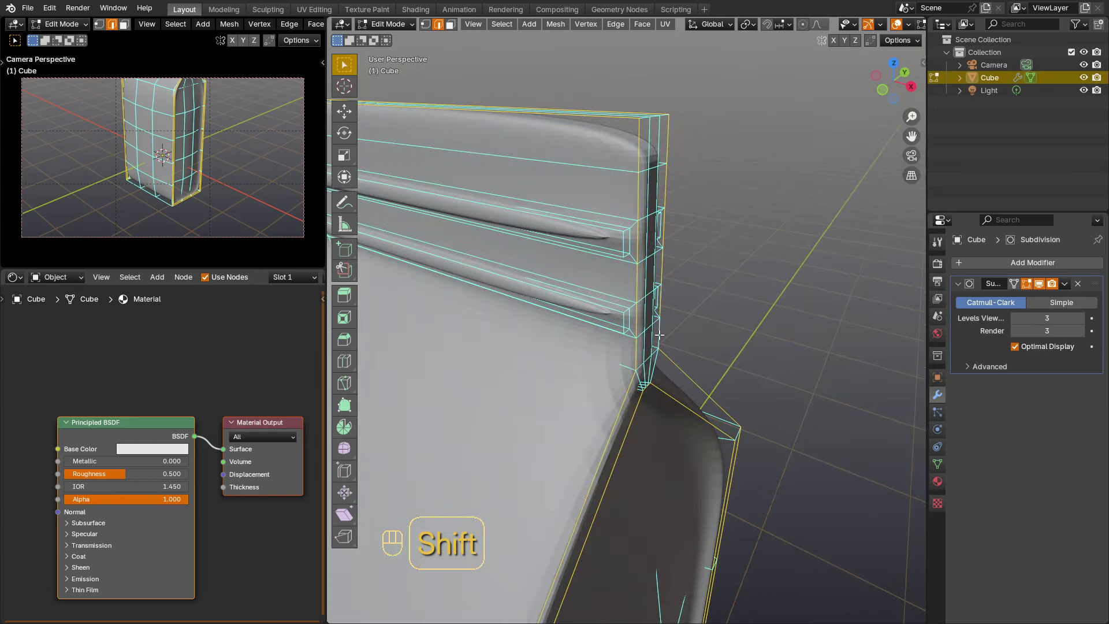
Add the carton's bottom edges along both broad sides to the edge selection.
scroll(684, 359, "down", 6)
middle_click_drag(684, 369, 705, 161, "shift")
middle_click_drag(630, 451, 638, 452)
scroll(638, 457, "up", 2)
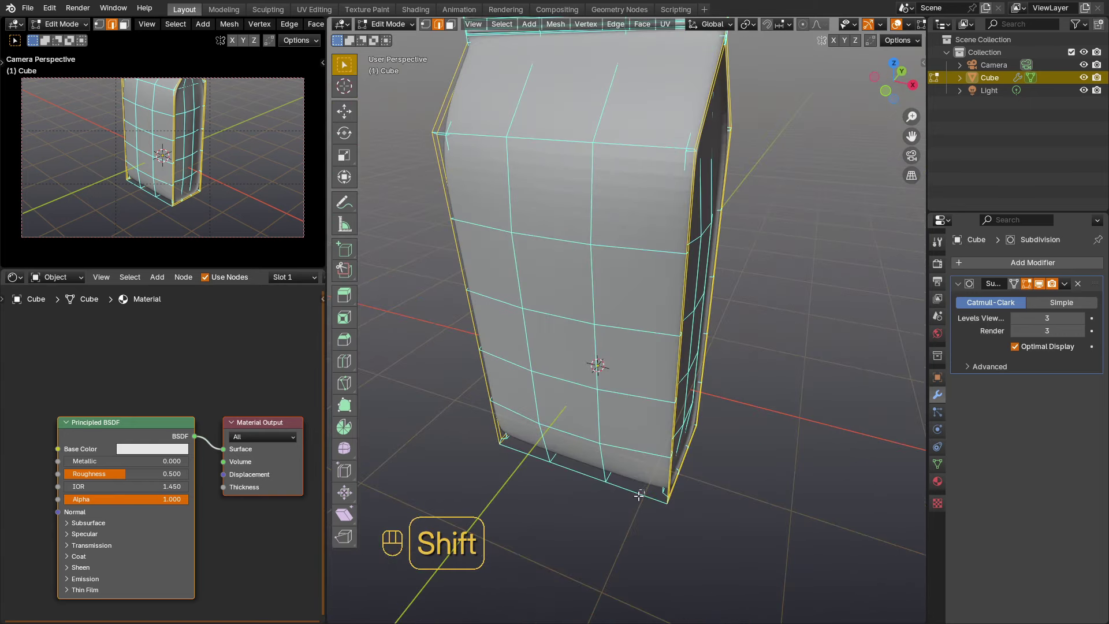
left_click(531, 456, "shift")
middle_click_drag(537, 410, 757, 410)
left_click(665, 523, "shift")
left_click(612, 514, "shift")
left_click(544, 495, "shift")
At the fin's opposite end, add the vertical edges of one corner to the edge selection.
middle_click_drag(626, 253, 687, 450, "shift")
scroll(665, 370, "up", 4)
middle_click_drag(514, 243, 636, 277)
middle_click_drag(751, 254, 497, 323, "shift")
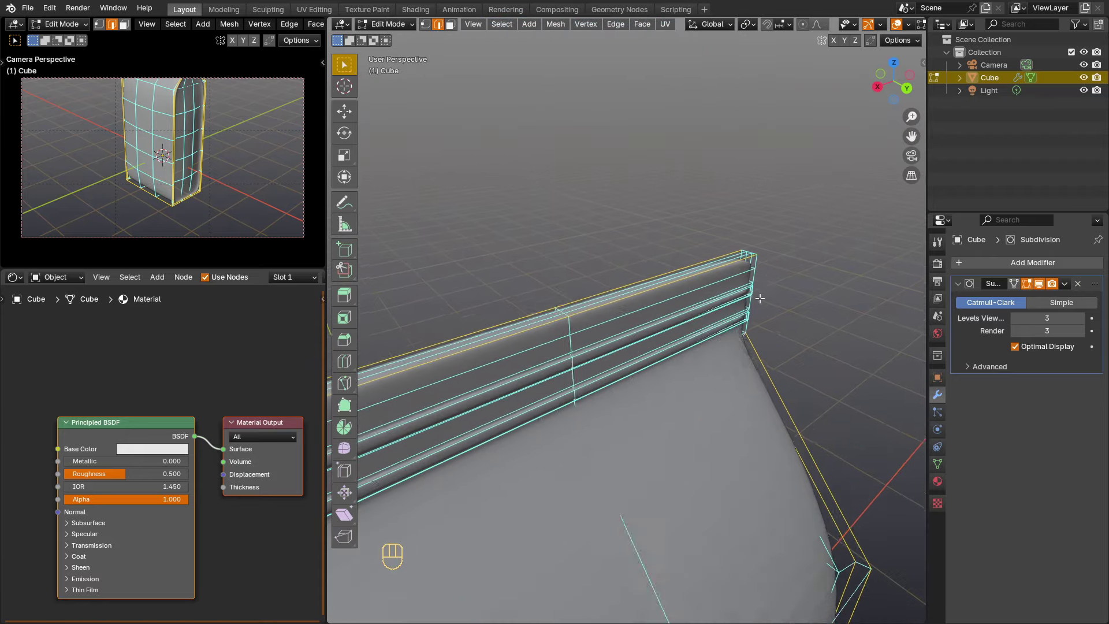
middle_click_drag(760, 299, 578, 335)
scroll(623, 358, "down", 3)
middle_click_drag(659, 404, 647, 328, "shift")
scroll(647, 328, "up", 4)
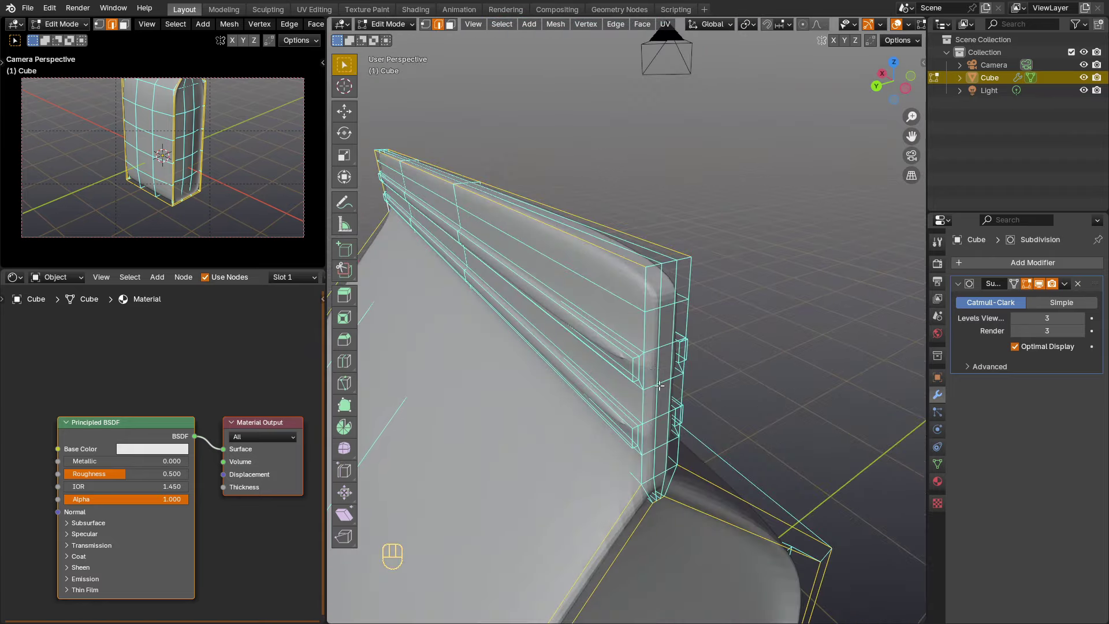
left_click(645, 333, "alt+shift")
left_click(644, 371, "alt+shift")
left_click(643, 406, "alt+shift")
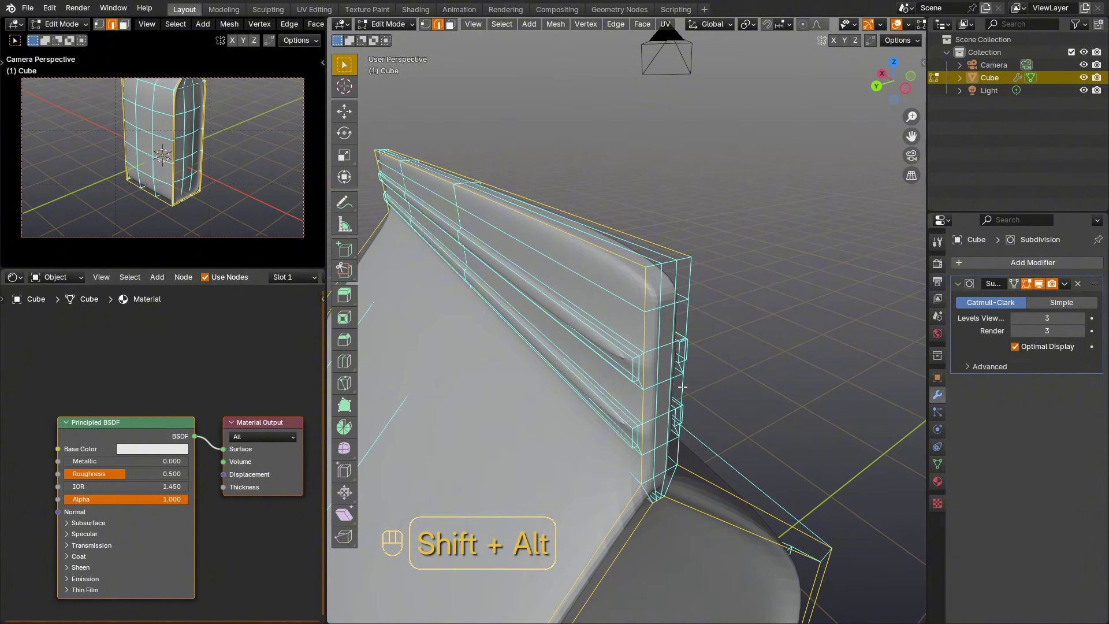
Add the vertical edges of the other corner at the same end of the fin.
left_click(687, 347, "alt+shift")
left_click(686, 386, "alt+shift")
middle_click_drag(686, 386, 699, 384)
scroll(699, 384, "up", 3)
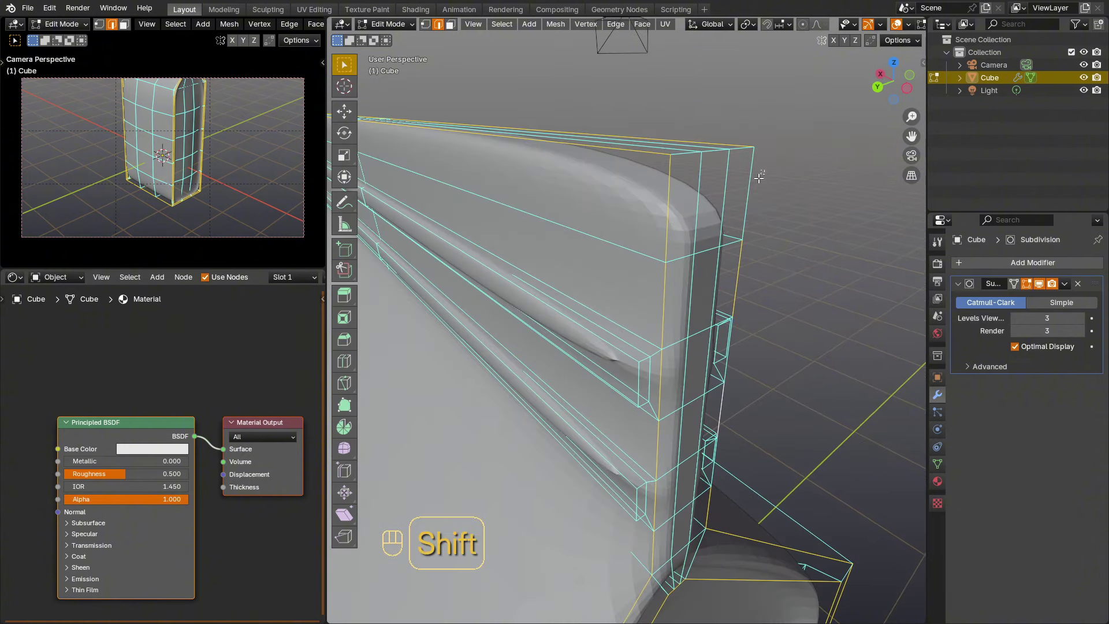
left_click(717, 469, "shift")
Mark all the selected rim, fin and bottom edges as UV seams.
scroll(729, 491, "down", 1)
middle_click_drag(765, 404, 795, 282, "shift")
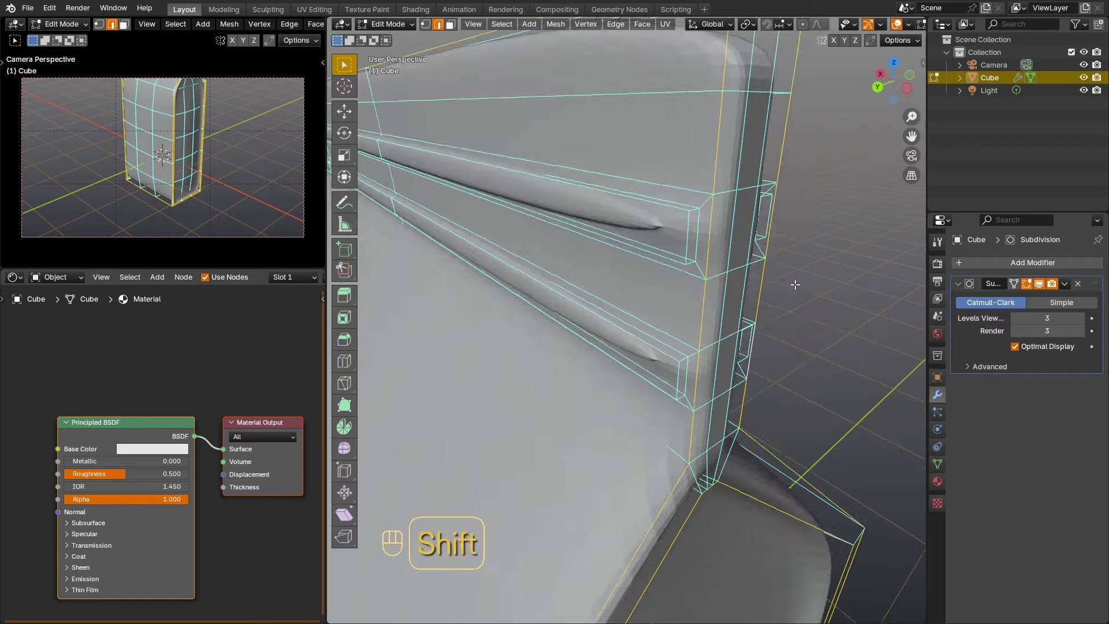
scroll(795, 283, "down", 6)
middle_click_drag(757, 404, 784, 268, "shift")
middle_click_drag(754, 428, 769, 417)
middle_click_drag(729, 489, 770, 466, "shift")
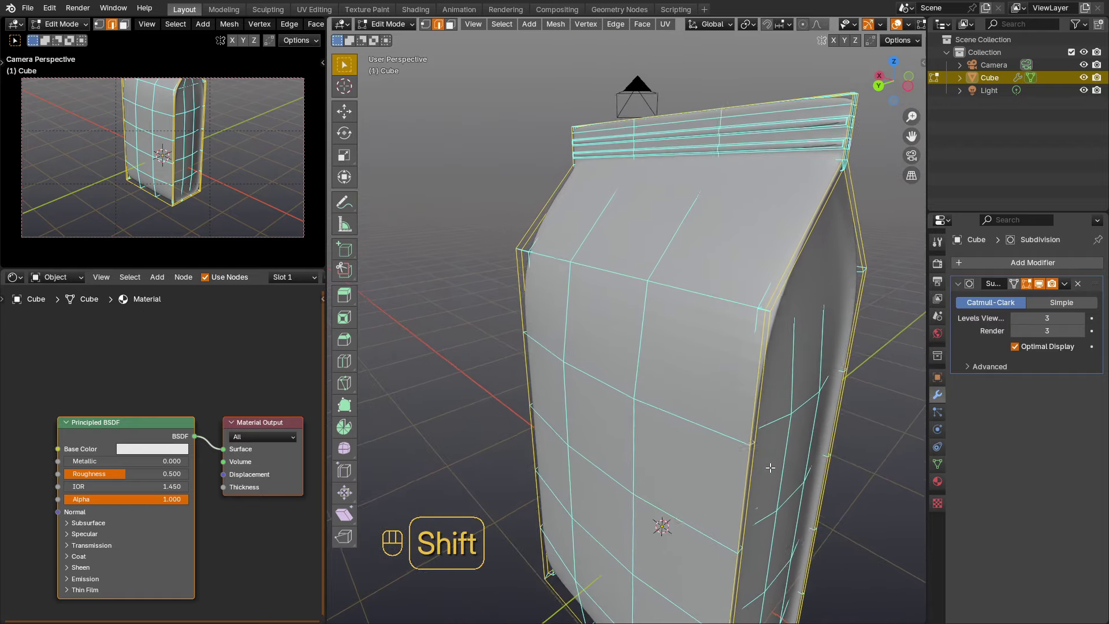
right_click(765, 296)
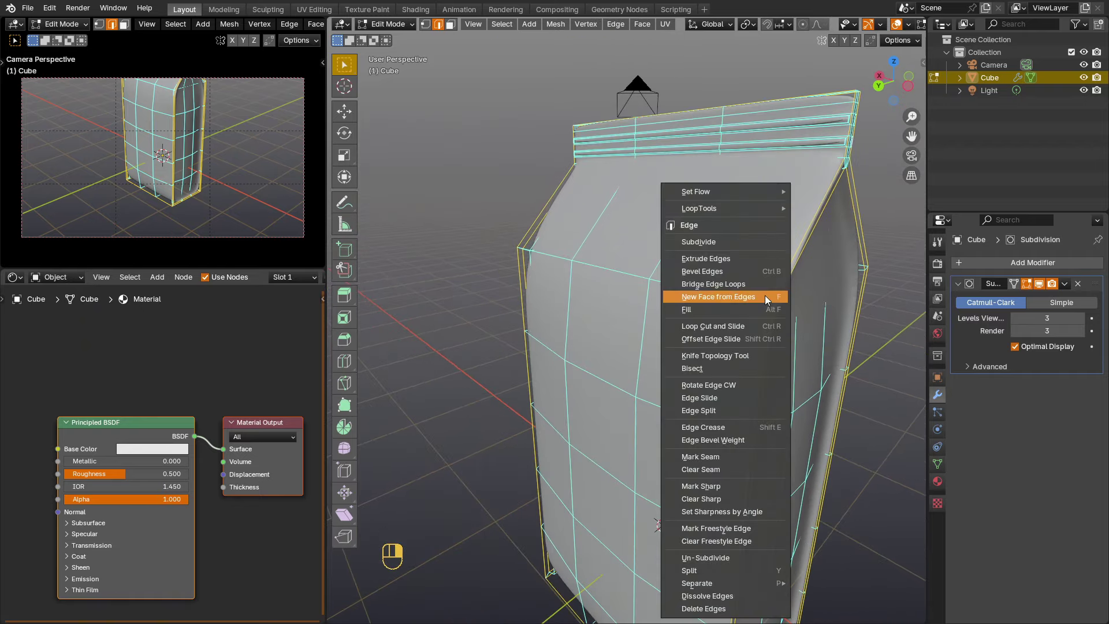
left_click(725, 456)
Switch to the UV Editing workspace, select the whole carton mesh and unwrap it along the seams.
scroll(777, 326, "down", 1)
middle_click_drag(777, 326, 767, 347)
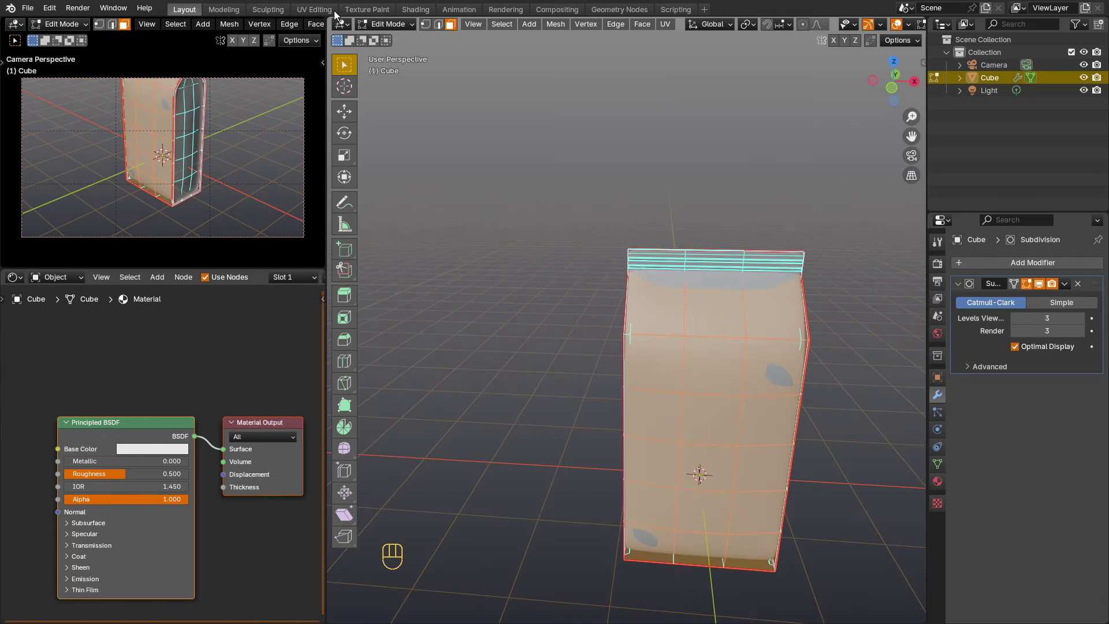
left_click(315, 9)
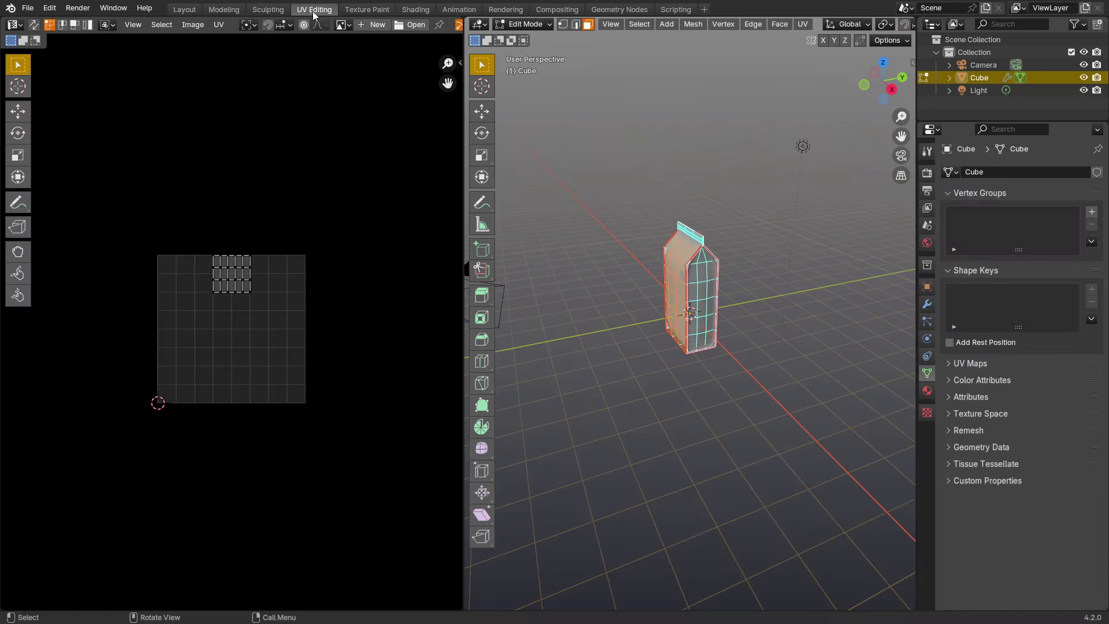
scroll(697, 294, "up", 4)
key("a")
middle_click_drag(627, 246, 678, 253)
key("u")
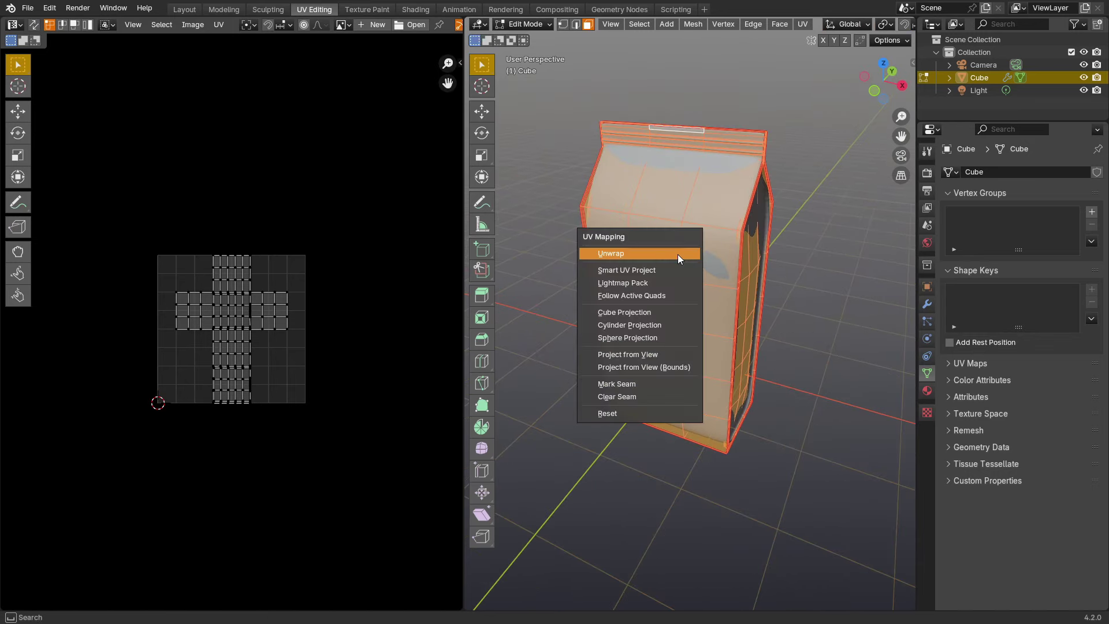
left_click(631, 254)
scroll(207, 367, "up", 4)
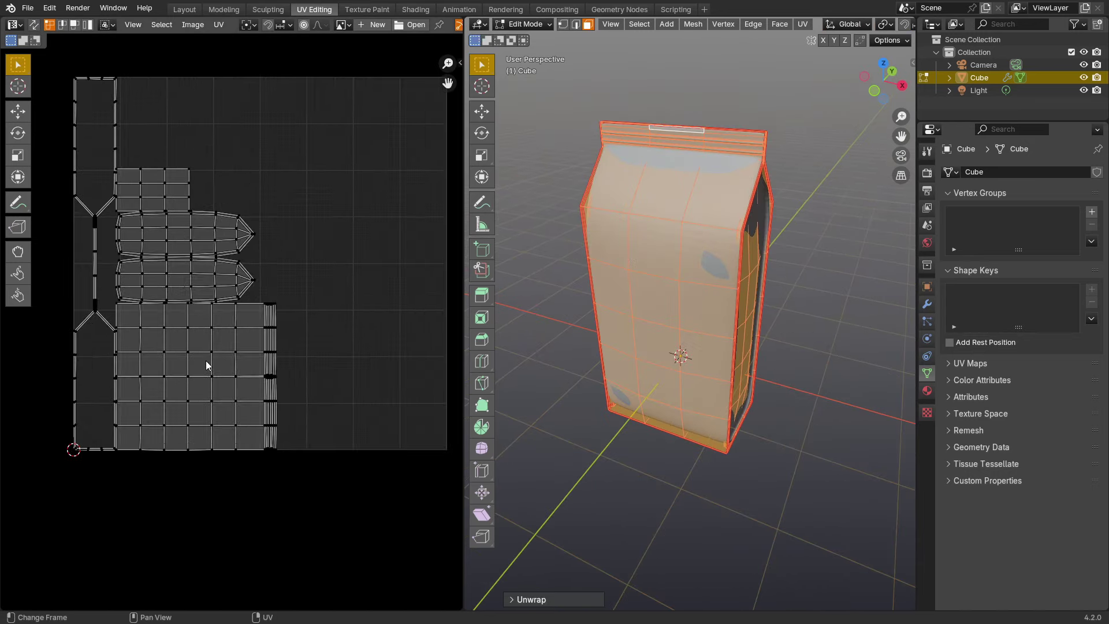
scroll(225, 342, "up", 1)
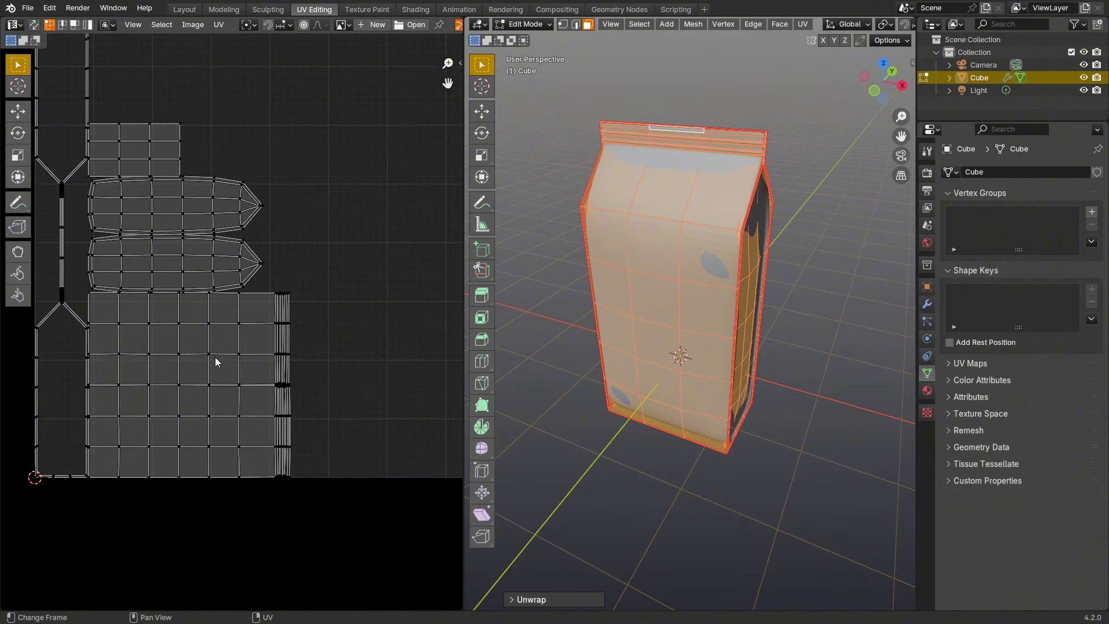
Rotate all the UV islands by -90° and move them back within the width of the UV square.
scroll(215, 358, "down", 2)
key("a")
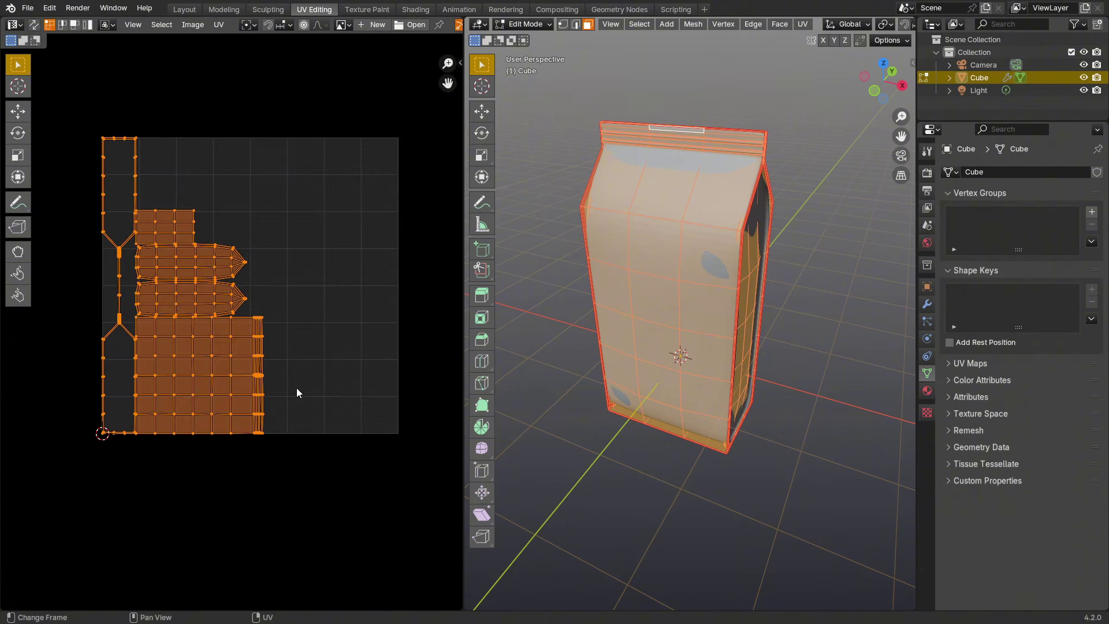
type("r")
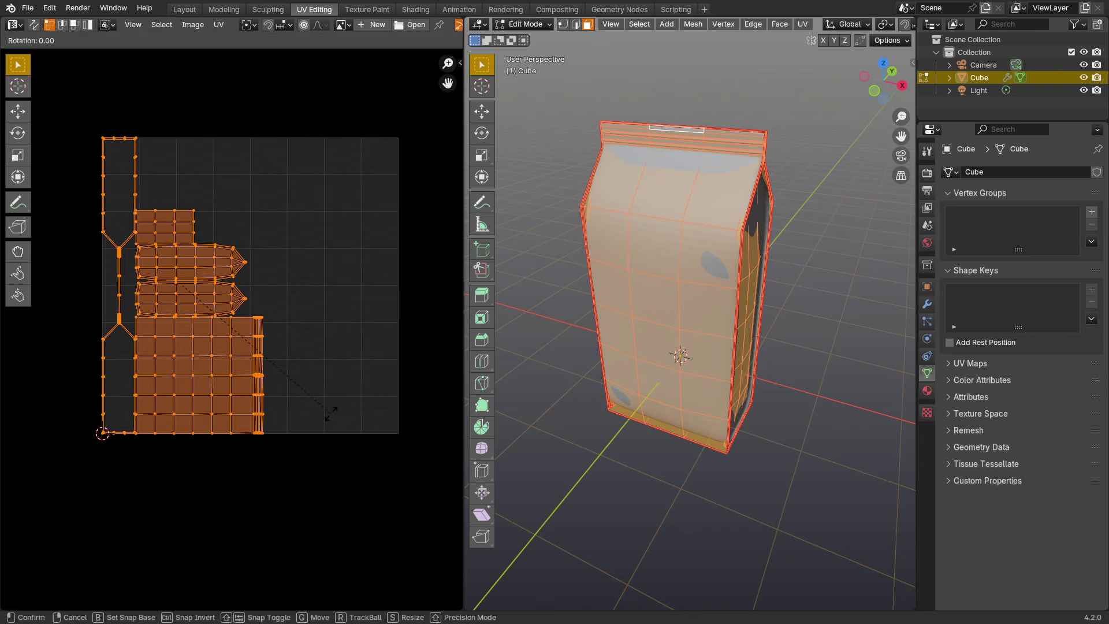
type("-90")
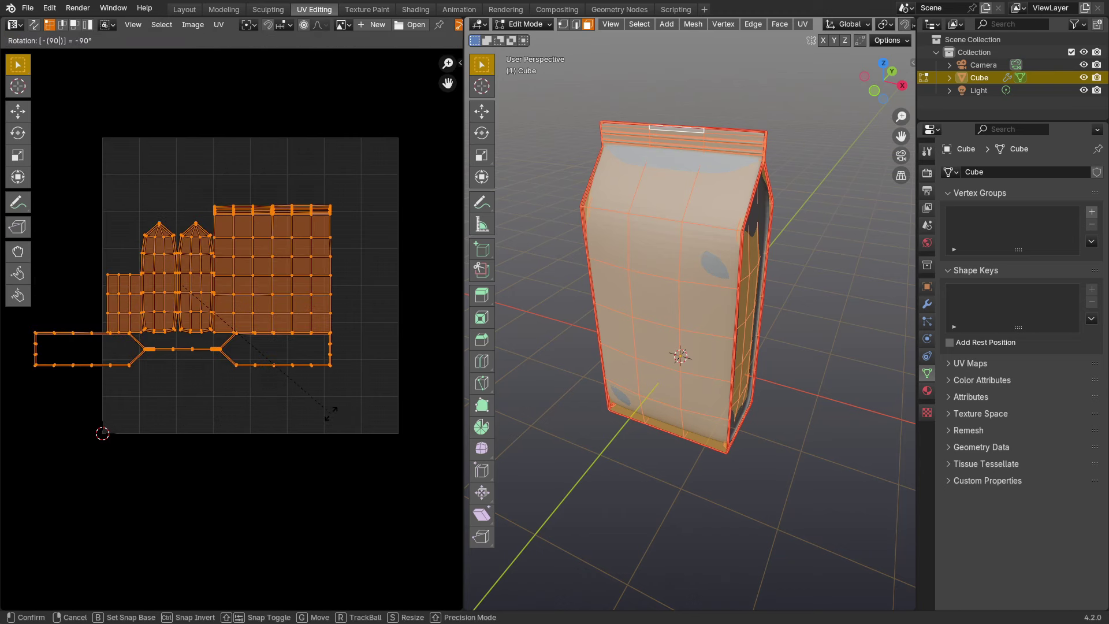
key("Return")
key("g")
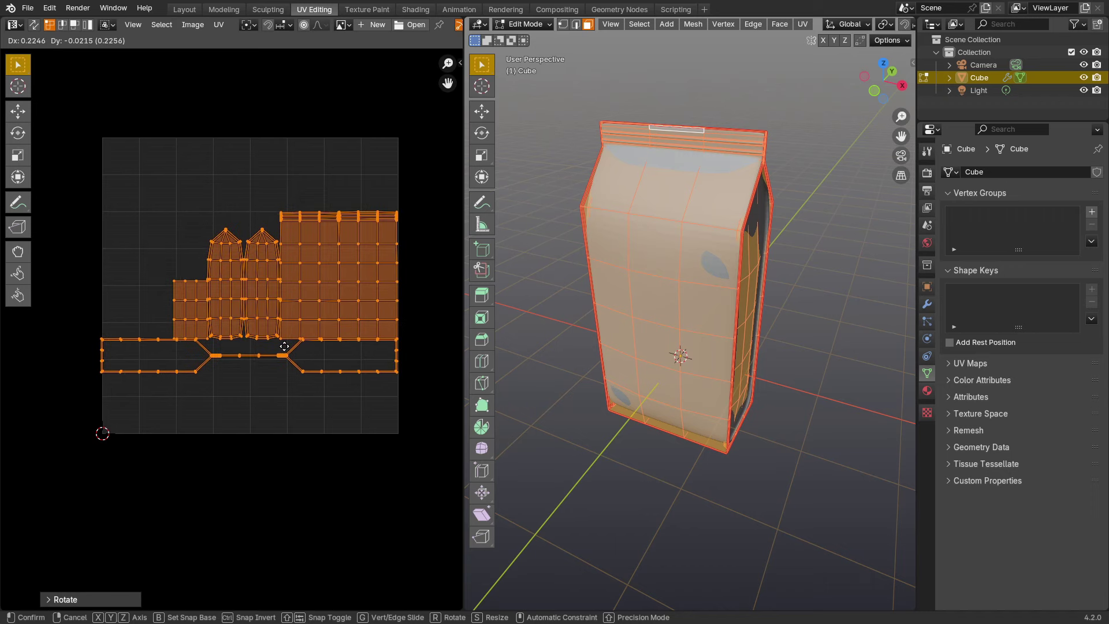
left_click(284, 346)
Select the four panel islands and the small grid island, move them up off the long strip island and enlarge them.
scroll(328, 337, "up", 1)
left_click(391, 267)
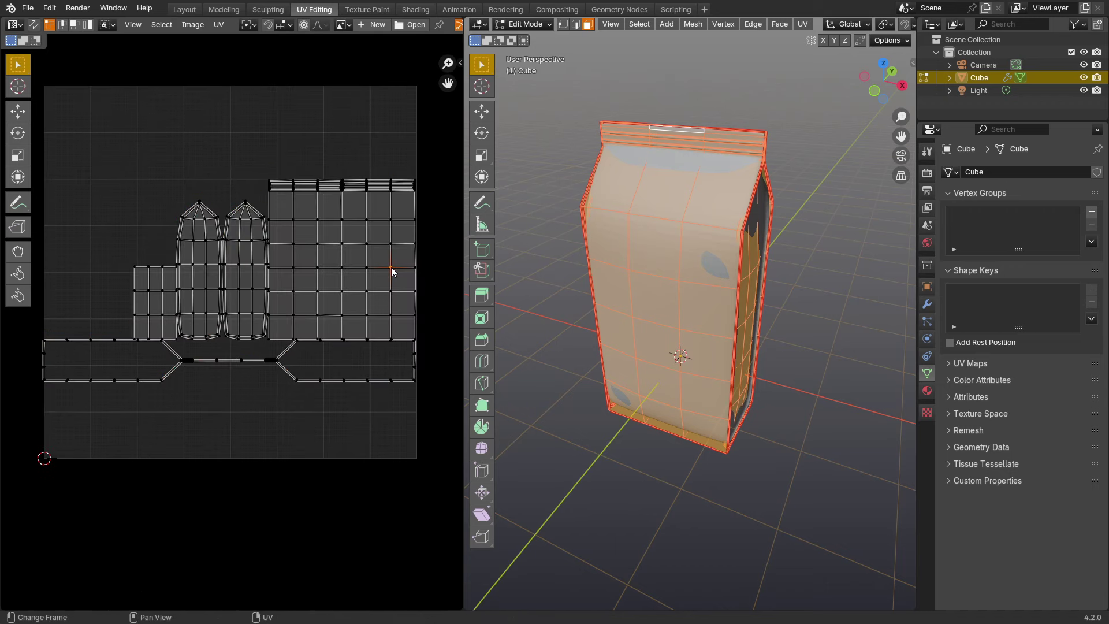
key("l")
key("l")
key("l")
key("l")
key("l")
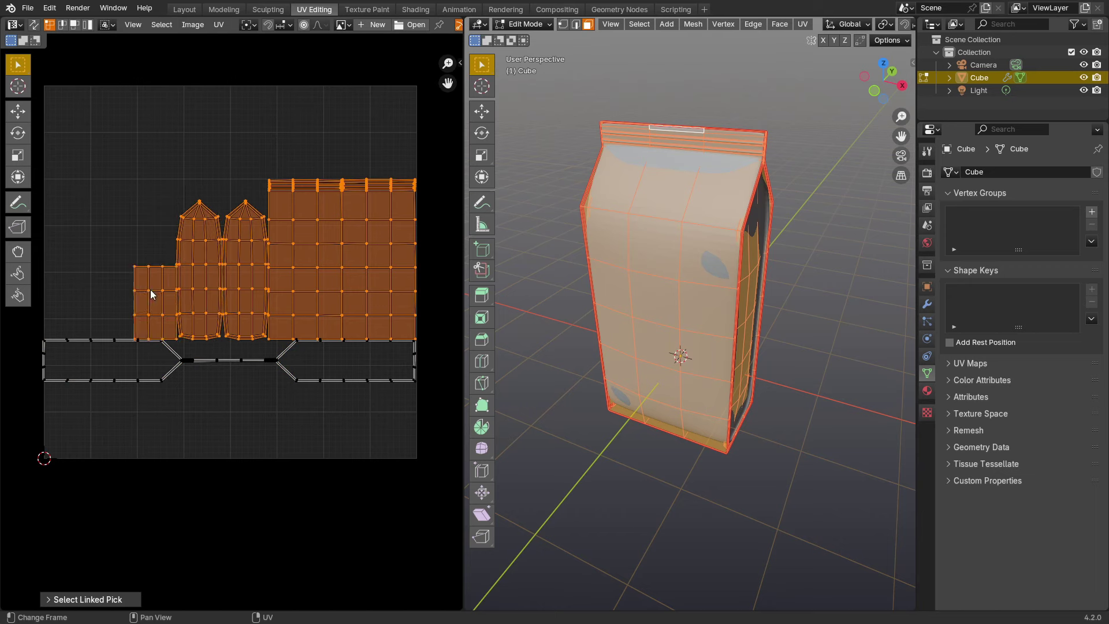
key("g")
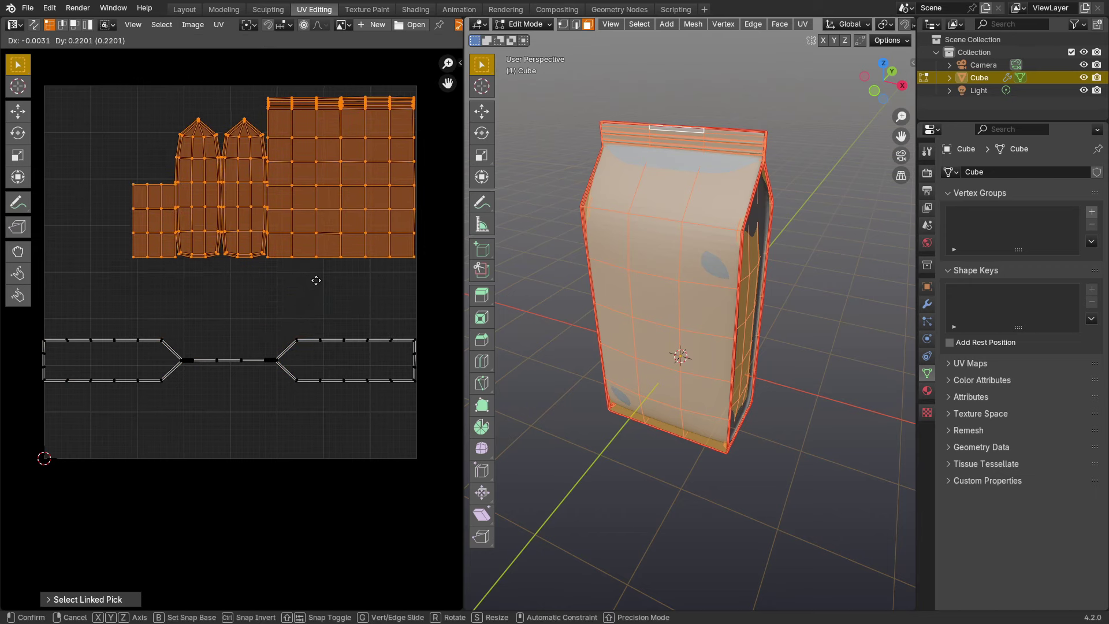
left_click(281, 310)
key("s")
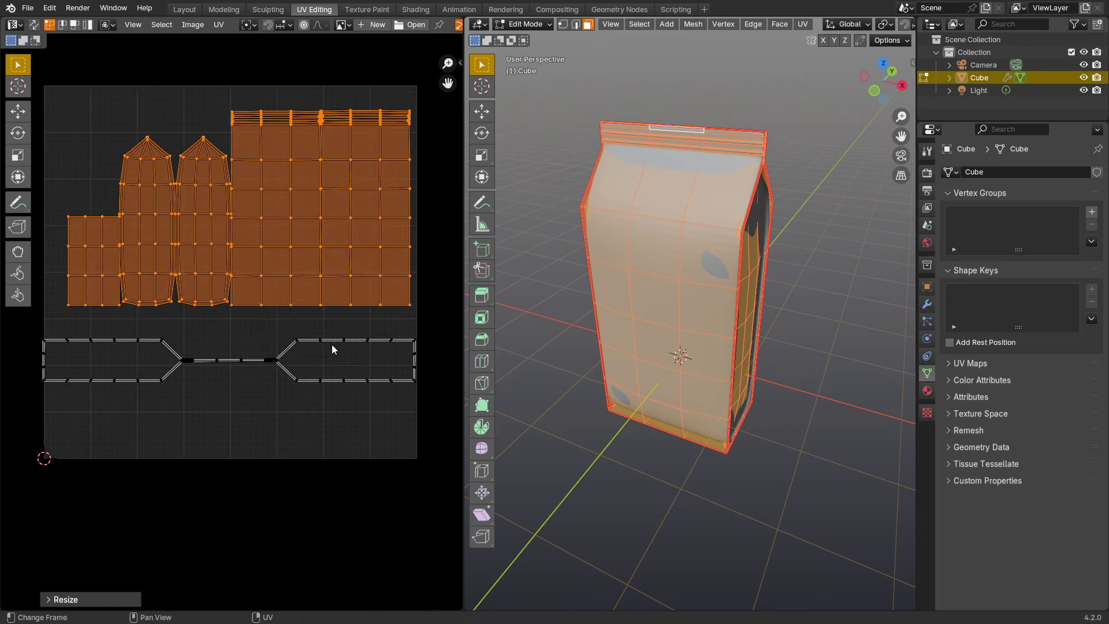
left_click(332, 345)
key("g")
left_click(321, 365)
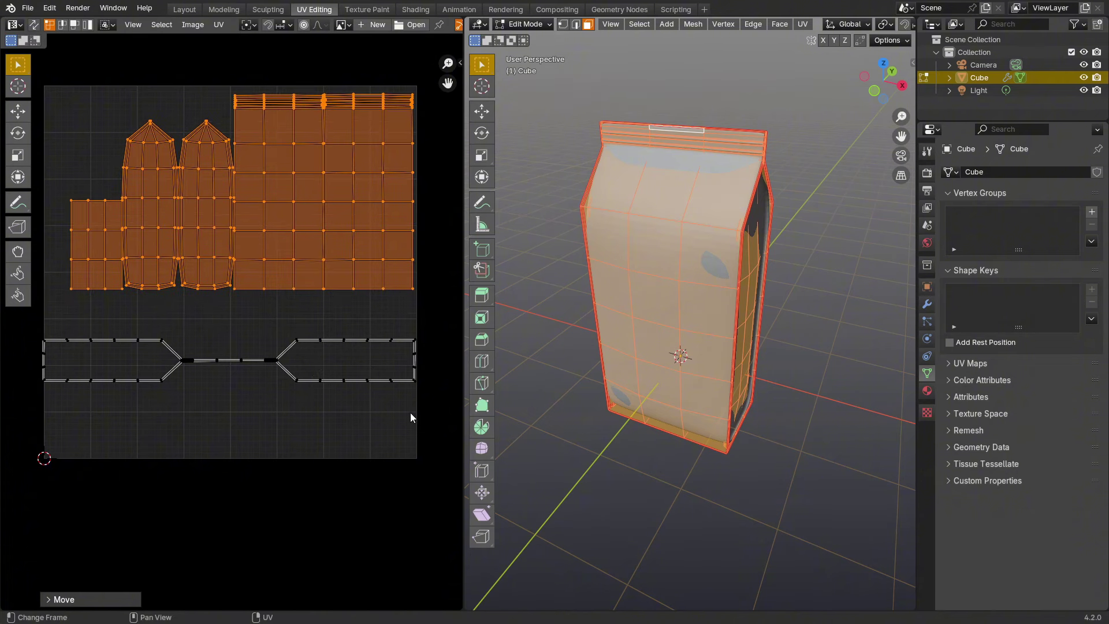
Shrink the long strip island slightly and move it down to the lower edge of the UV square.
left_click_drag(431, 414, 39, 326)
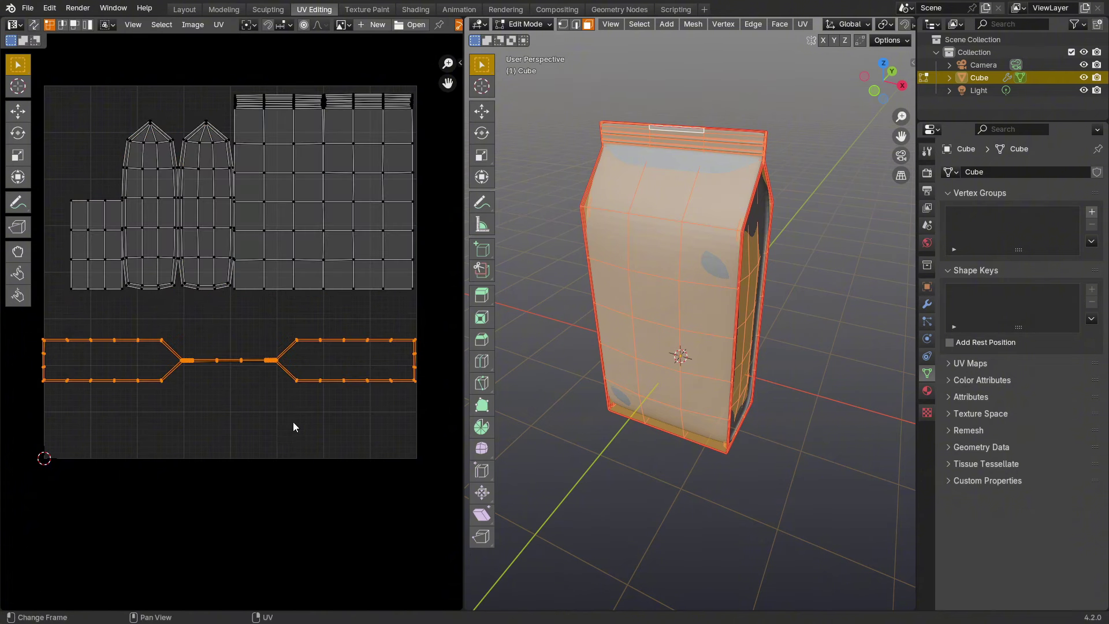
key("s")
left_click(291, 413)
key("g")
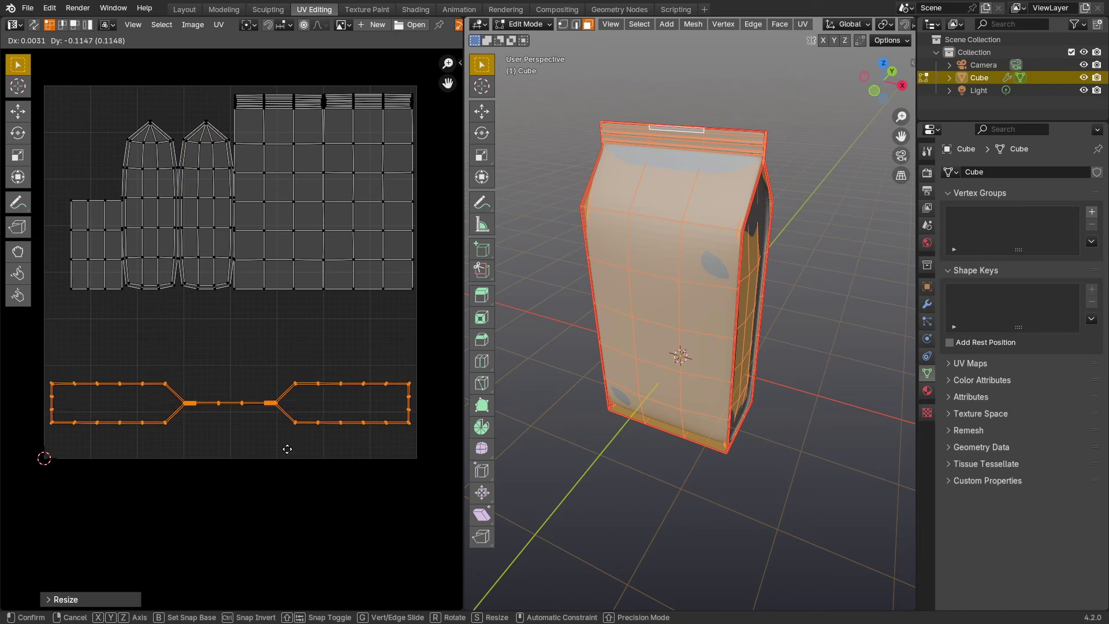
left_click(288, 472)
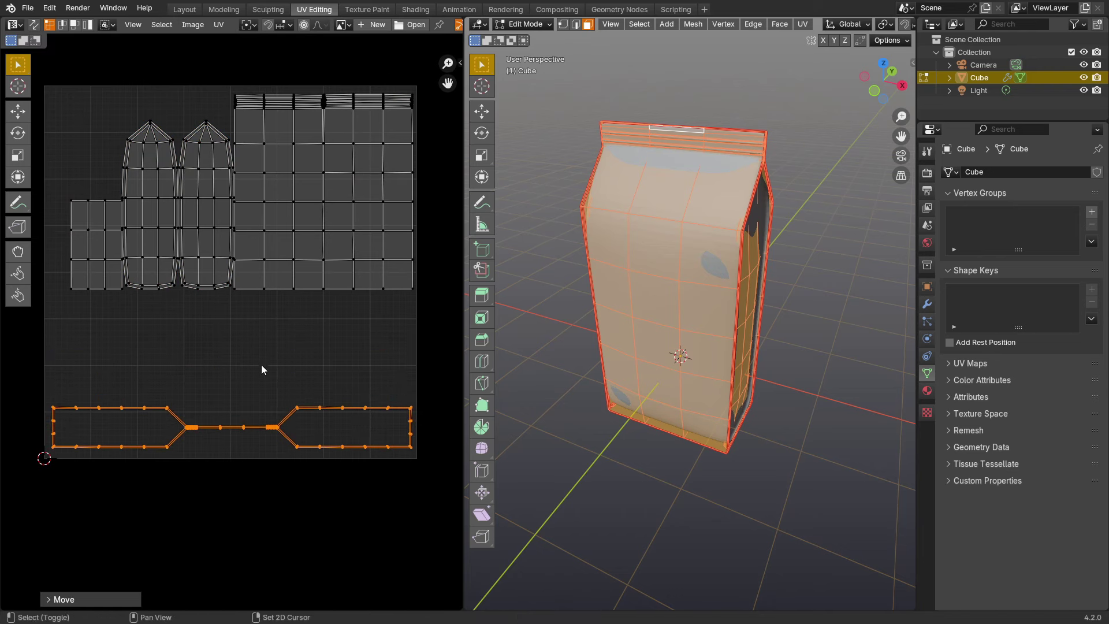
Move all the islands above the strip down closer to it and enlarge them to nearly the full UV width.
mouse_move(309, 391)
middle_mouse_down()
mouse_move(364, 438)
mouse_move(306, 390)
middle_mouse_up()
left_click_drag(428, 383, 57, 219)
key("g")
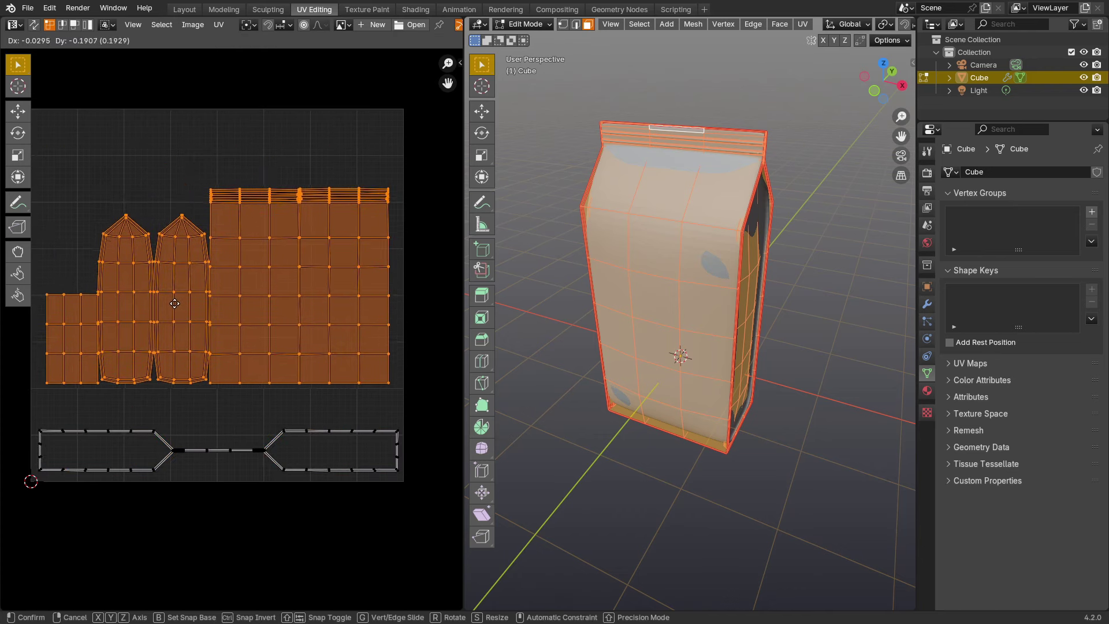
left_click(171, 280)
middle_click_drag(180, 385, 244, 385)
key("s")
left_click(302, 386)
scroll(295, 416, "down", 2)
middle_click_drag(293, 413, 277, 362)
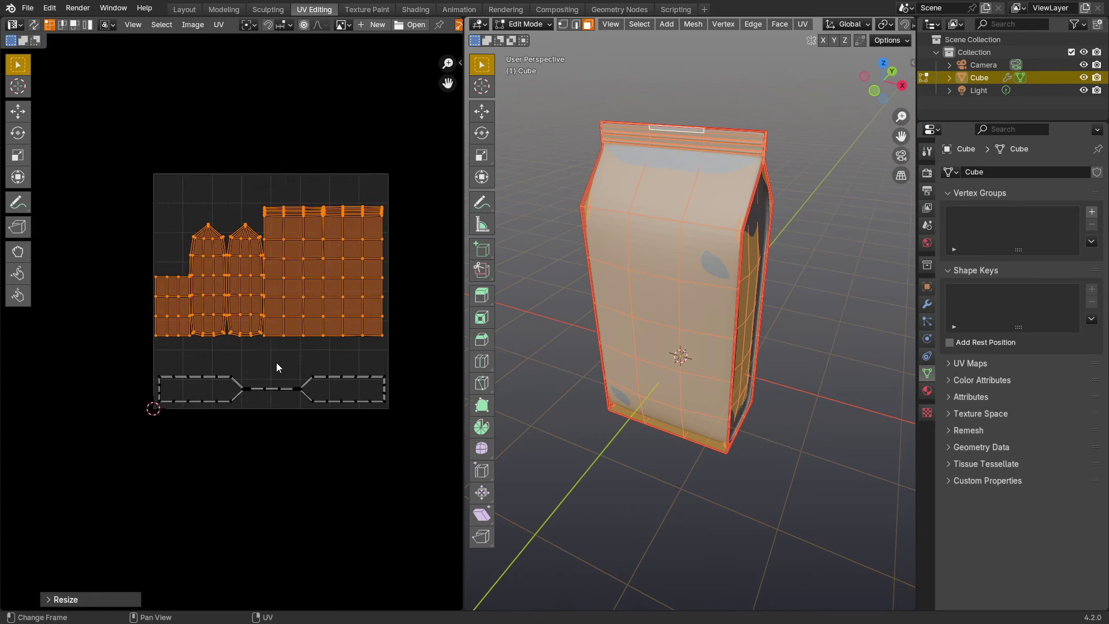
scroll(195, 296, "up", 2)
scroll(272, 295, "down", 2)
scroll(269, 277, "up", 1)
Rotate the two pointed side islands and the small grid island together by 90° and place them just above the strip.
left_click(270, 277)
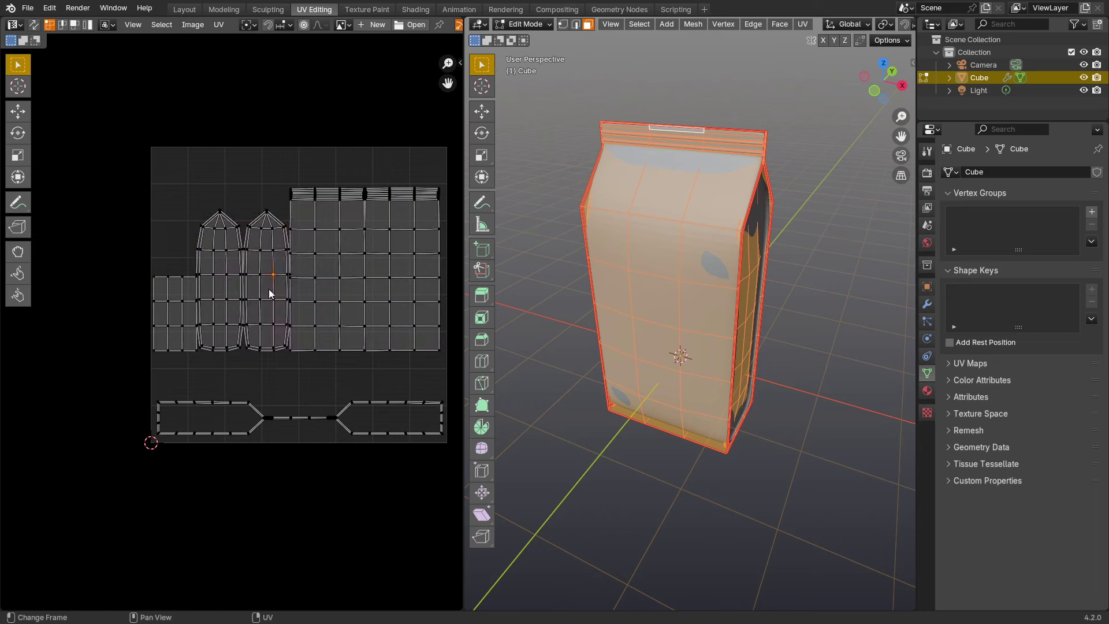
key("l")
key("g")
left_click(327, 357)
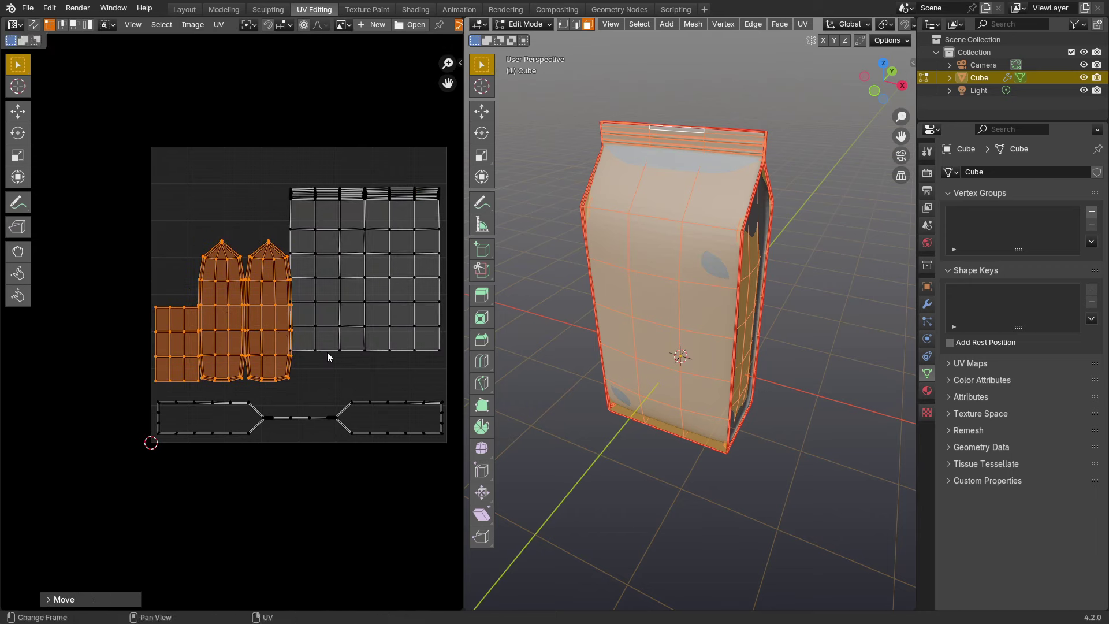
key("r")
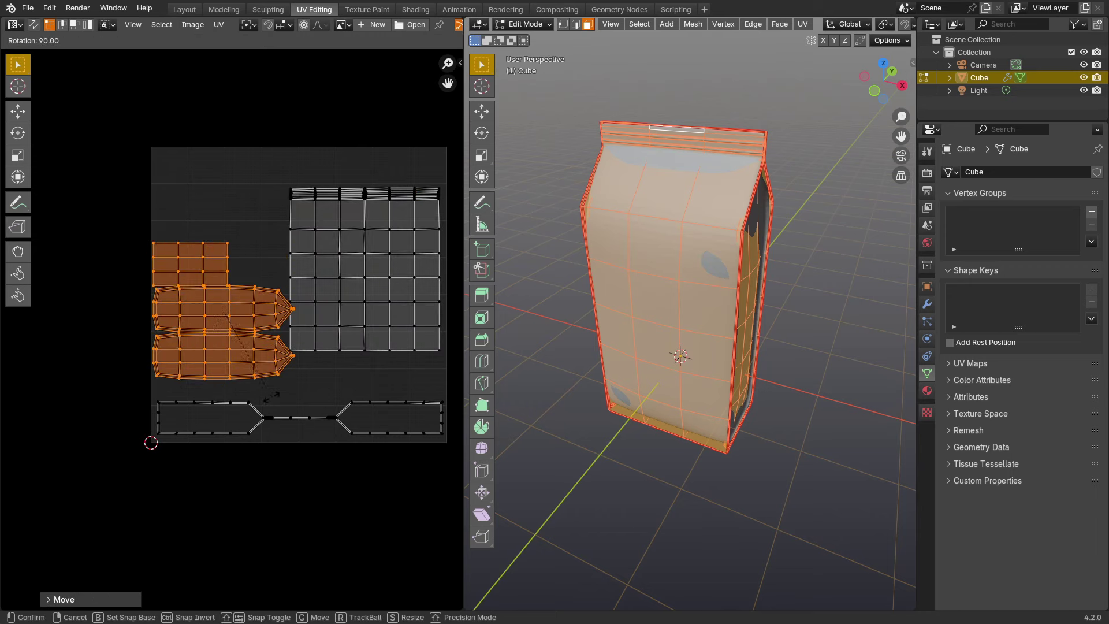
left_click(269, 397)
key("g")
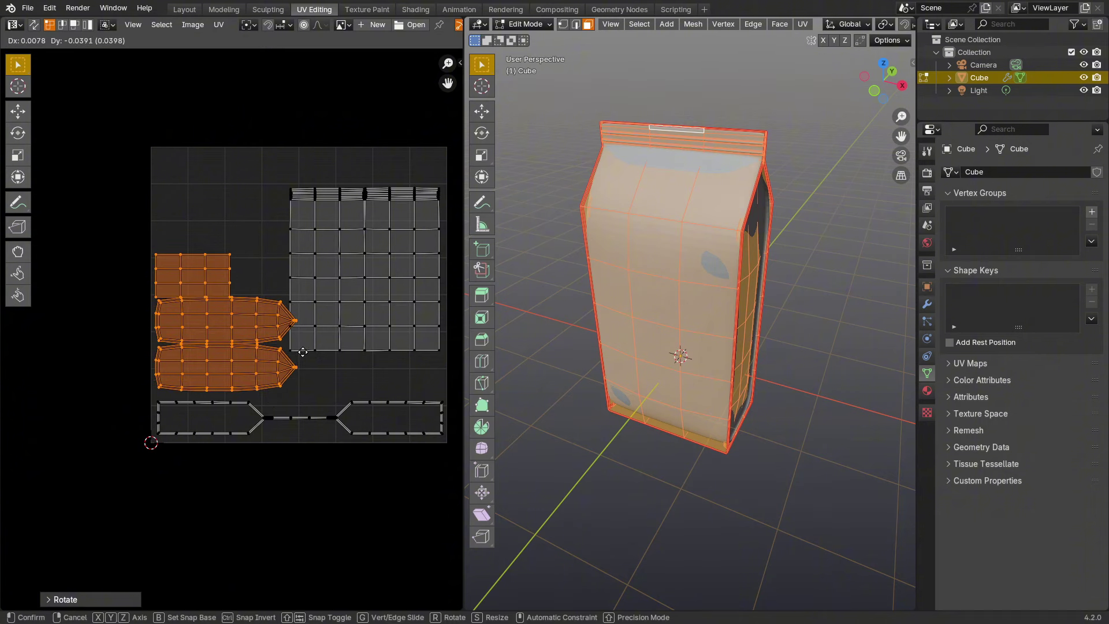
left_click(303, 351)
Select only the two large rectangular panel islands and move them slightly up, clear of the pointed islands.
middle_click_drag(414, 359, 385, 351)
key("l")
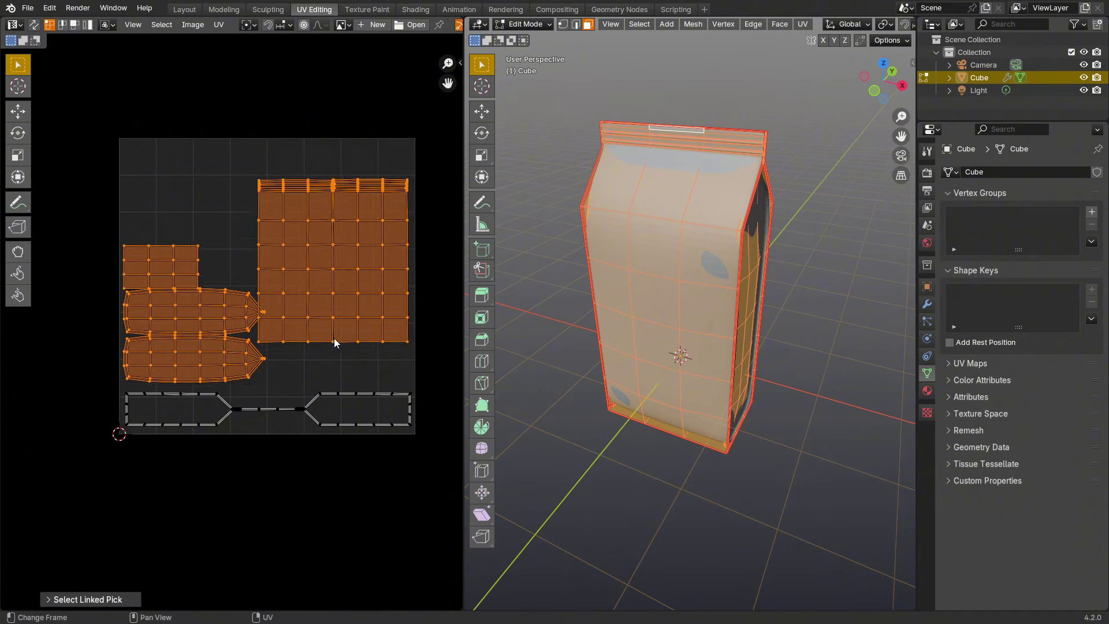
left_click(337, 347)
key("l")
key("l")
key("g")
left_click(340, 342)
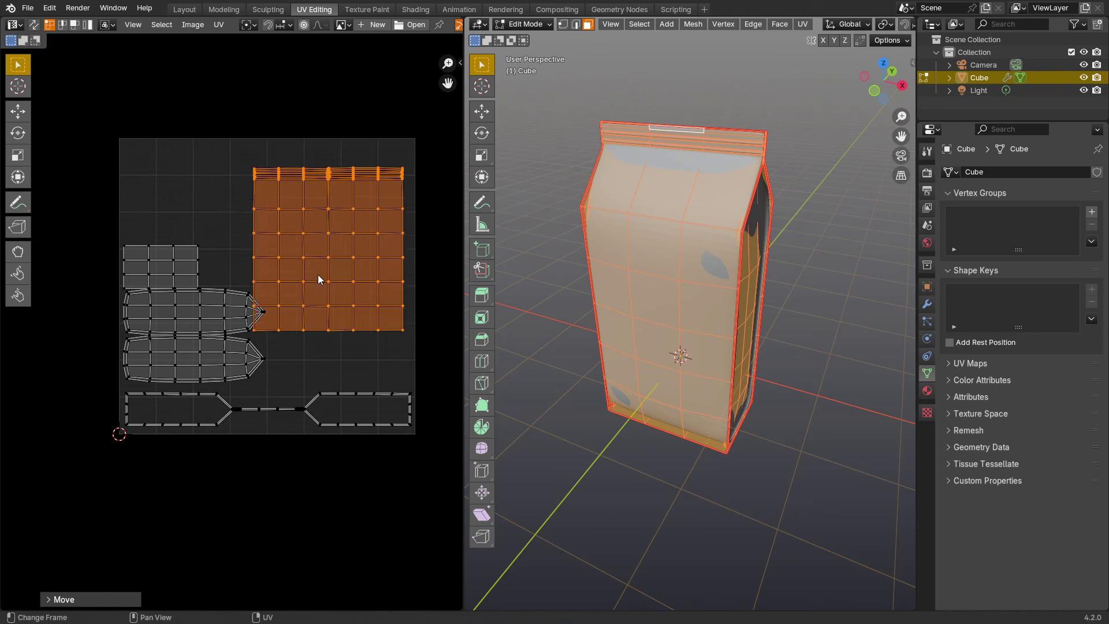
Turn one large rectangular island 90° clockwise, move it to the UV square's upper left corner and enlarge it.
left_click(318, 275)
key("l")
key("r")
left_click(306, 292)
key("g")
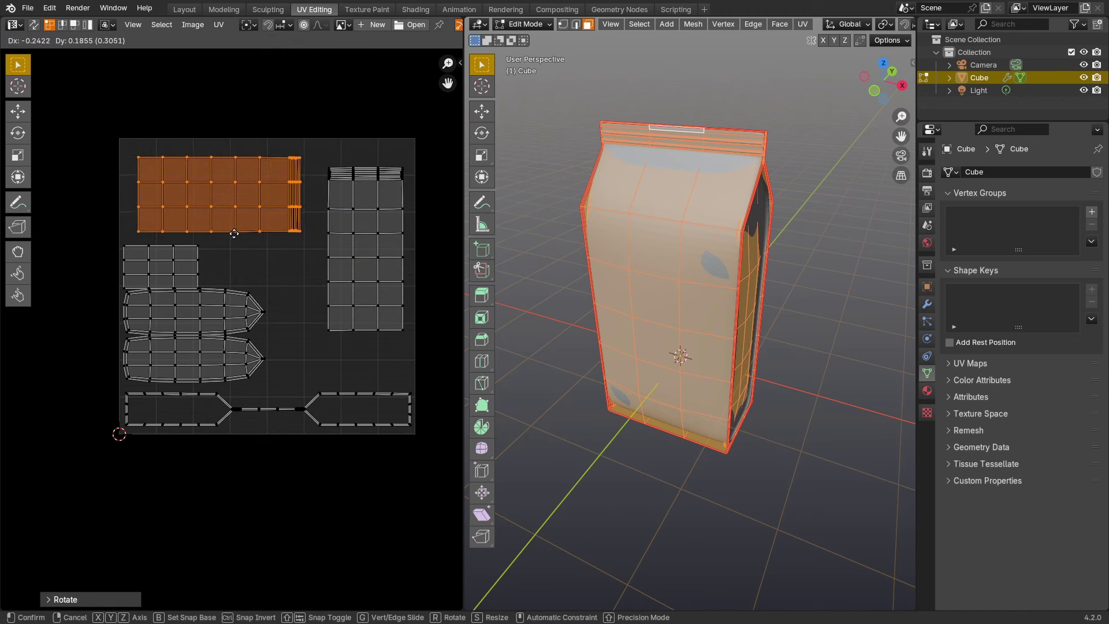
left_click(232, 230)
key("s")
left_click(331, 299)
Enlarge the other large rectangular island and fit it upright along the right edge of the UV square.
left_click(370, 285)
key("l")
key("s")
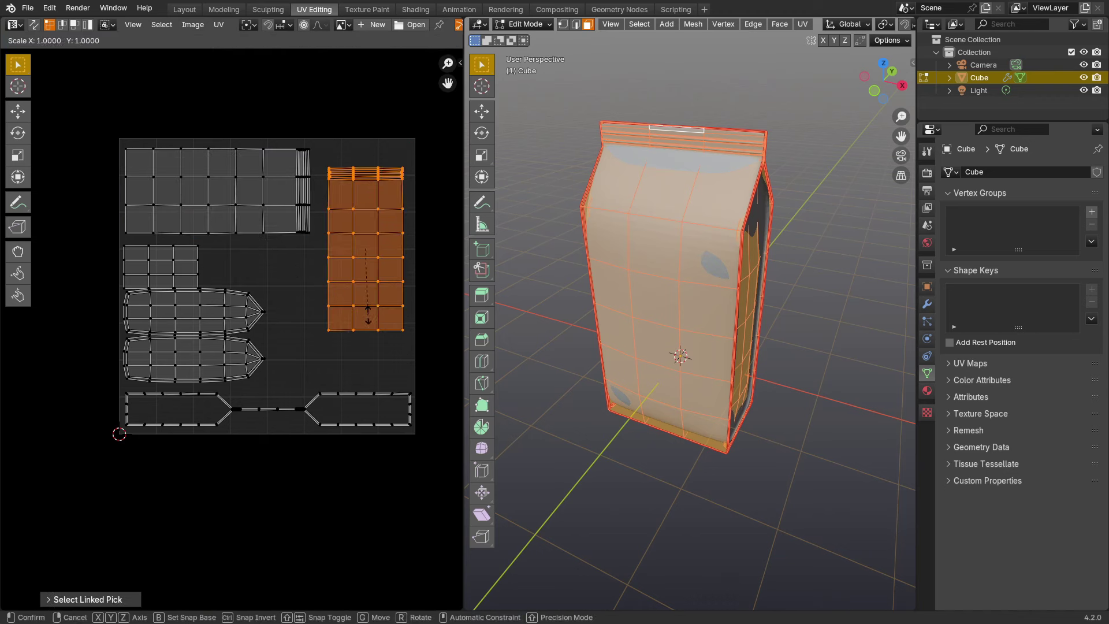
left_click(376, 330)
key("g")
left_click(375, 328)
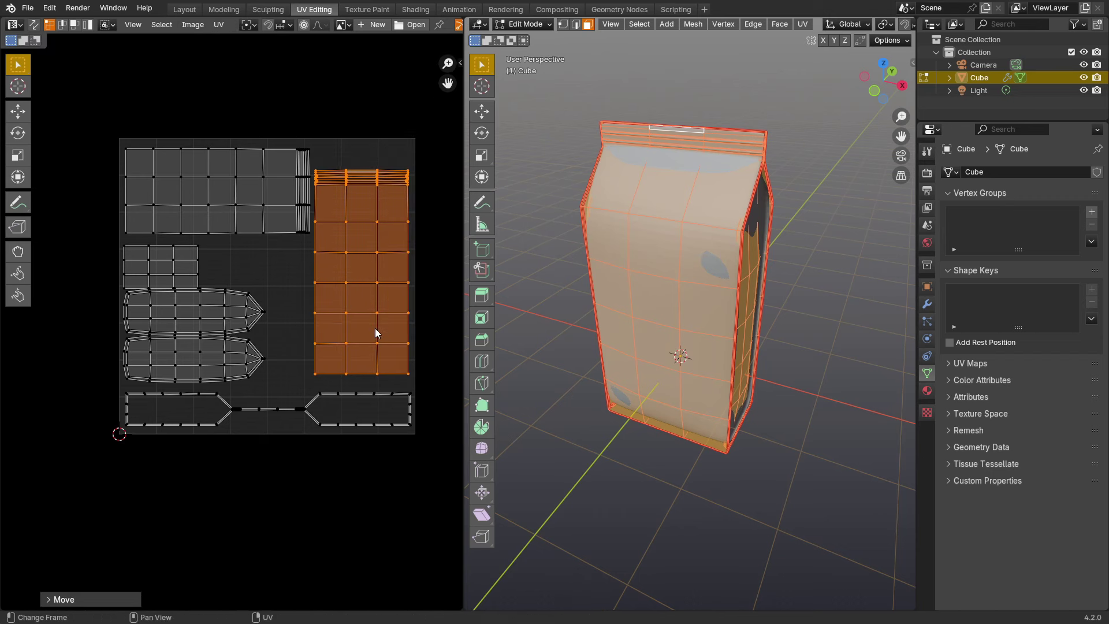
Move the small grid island down over the narrow middle section of the long strip island.
scroll(188, 276, "up", 2)
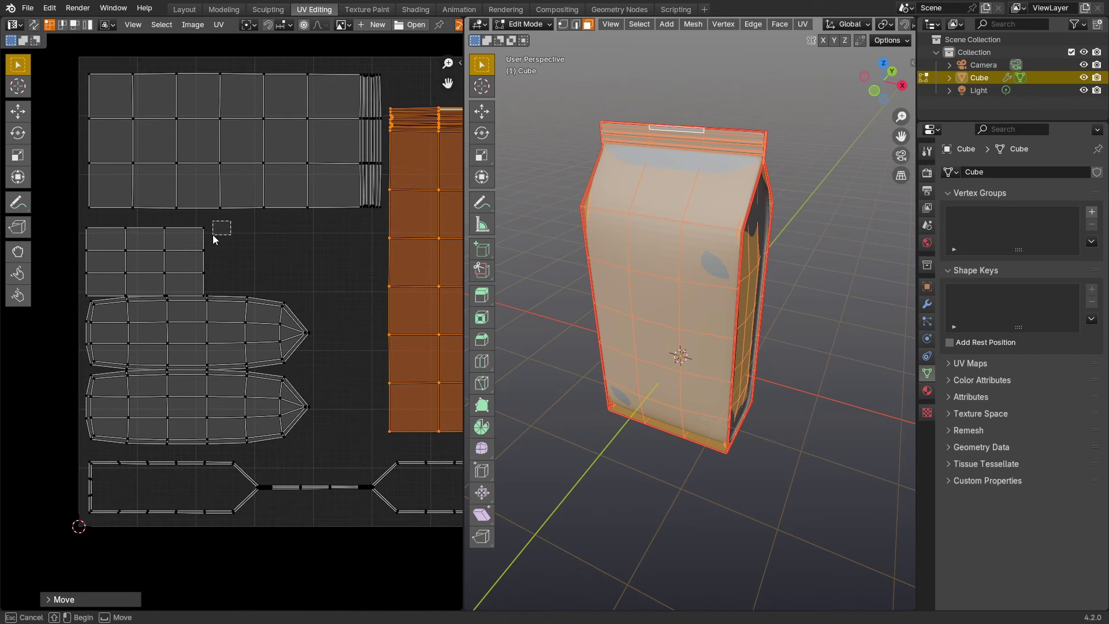
key("alt+a")
key("l")
key("g")
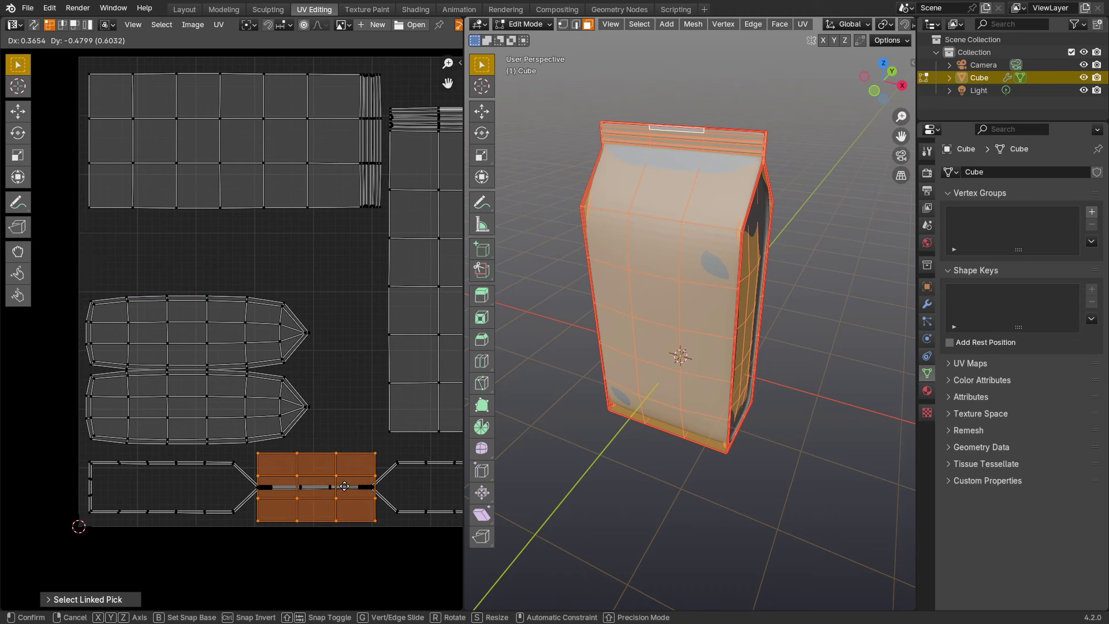
left_click(343, 487)
Enlarge the two pointed side islands together and fit them between the upper rectangular island and the strip.
left_click_drag(335, 260, 81, 428)
key("l")
key("g")
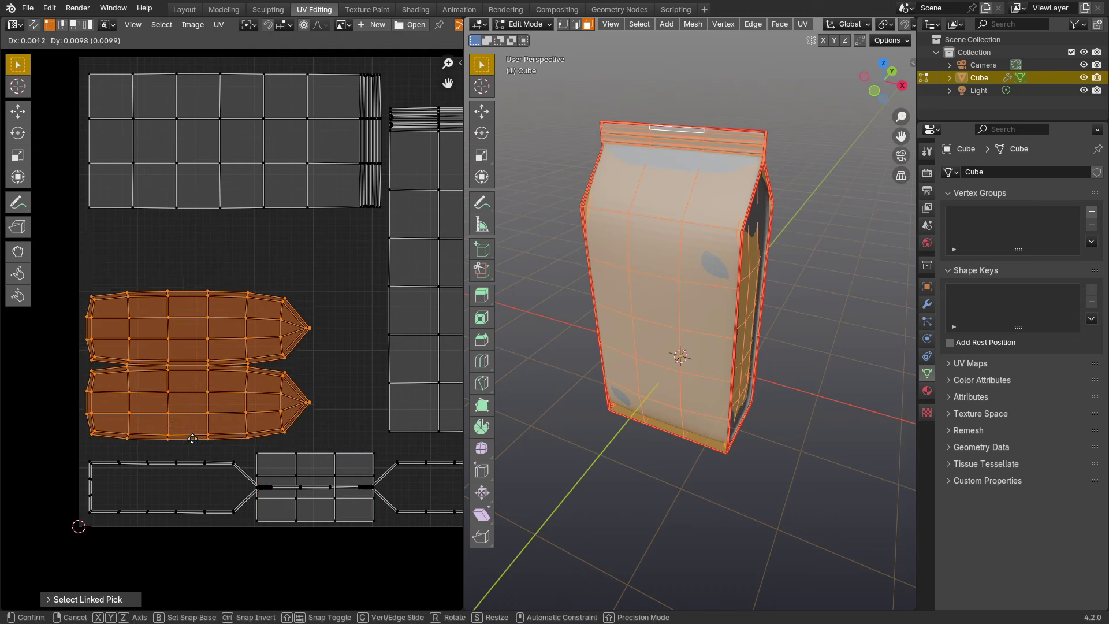
left_click(216, 403)
key("s")
left_click(278, 377)
key("g")
left_click(275, 375)
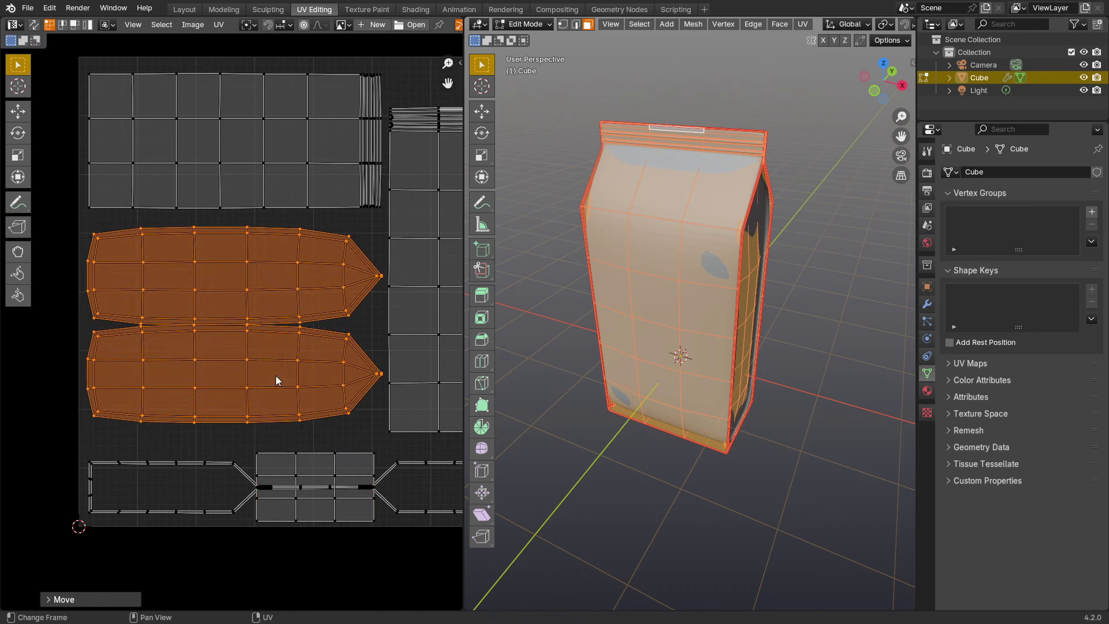
Move the lower pointed island slightly down to leave a gap between the two, then clear the UV selection.
key("alt+a")
key("l")
key("g")
left_click(275, 388)
scroll(275, 388, "down", 3)
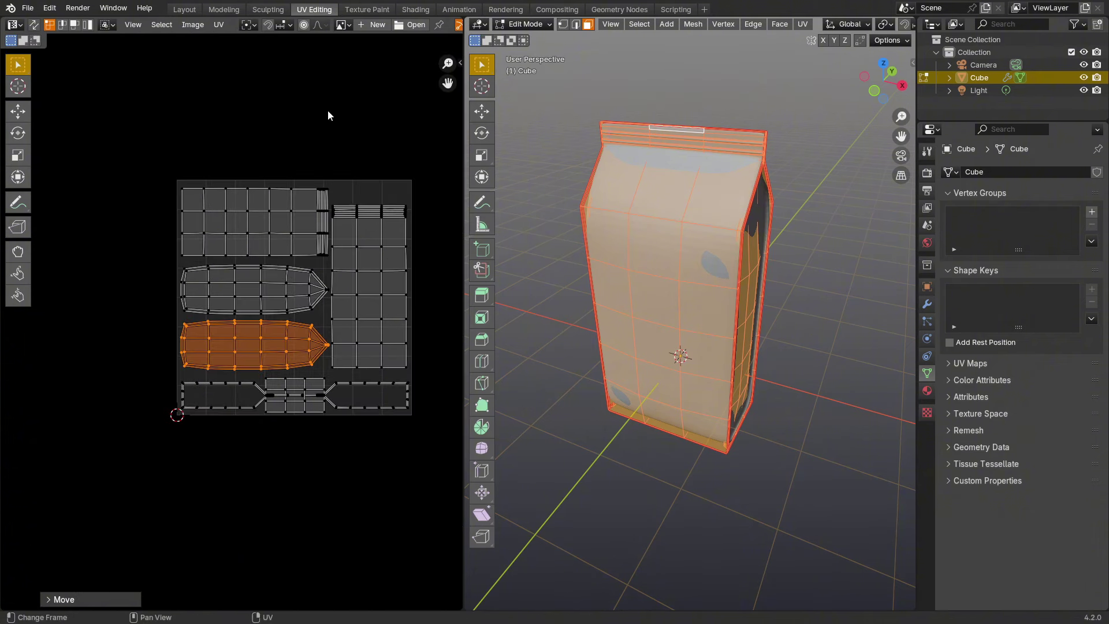
key("alt+a")
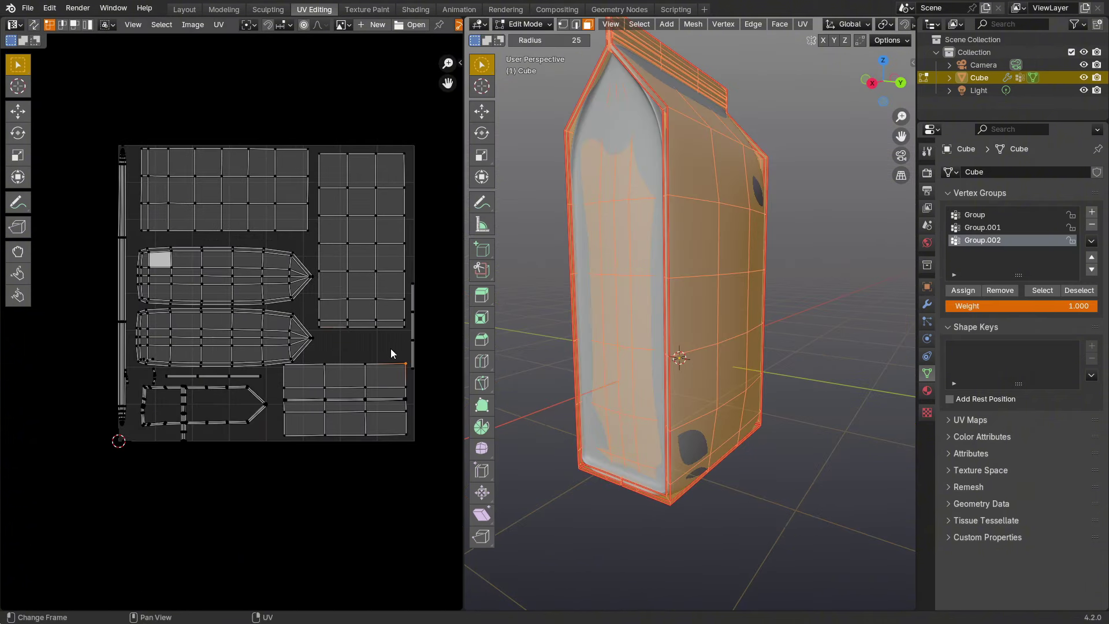
Open the UV layout export for a PNG image and set its size to 2048 by 2048.
key("c")
middle_click_drag(692, 204, 601, 218)
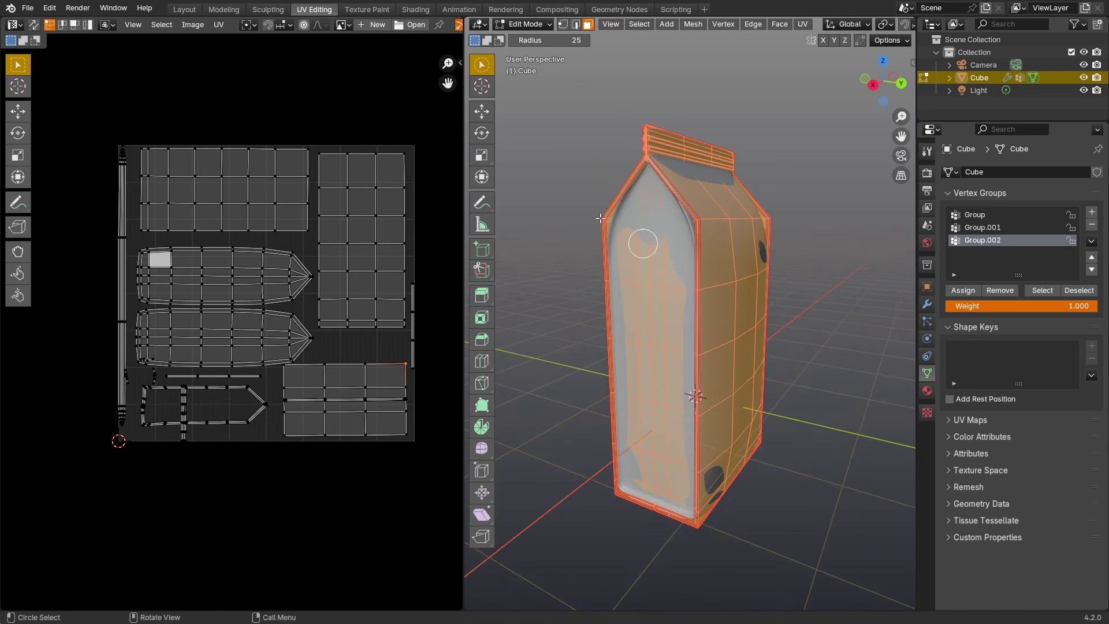
left_click(220, 23)
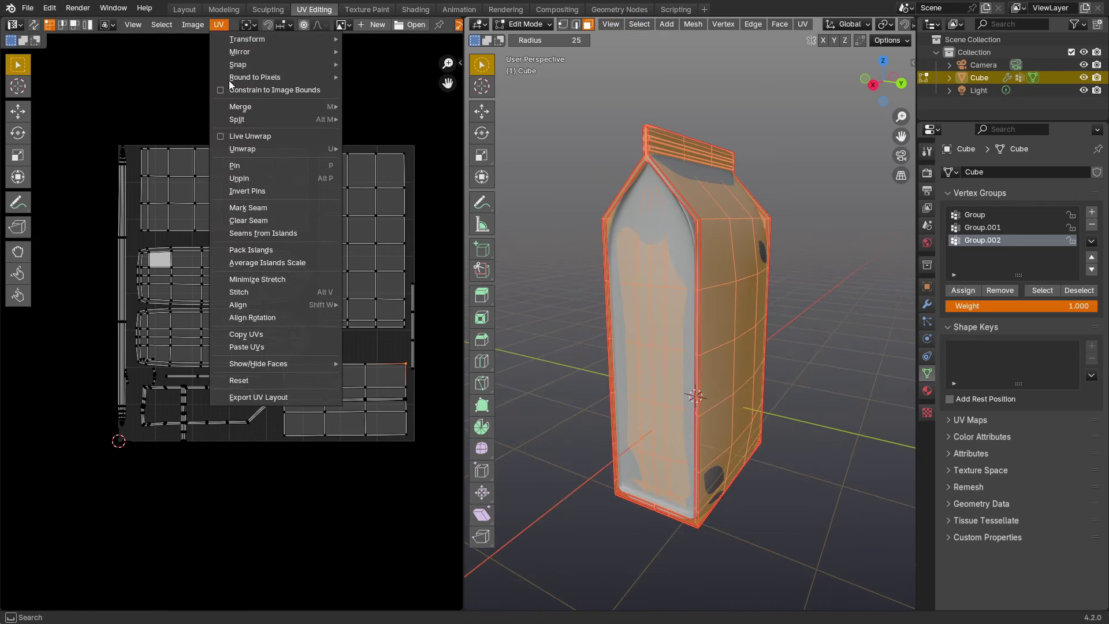
left_click(285, 398)
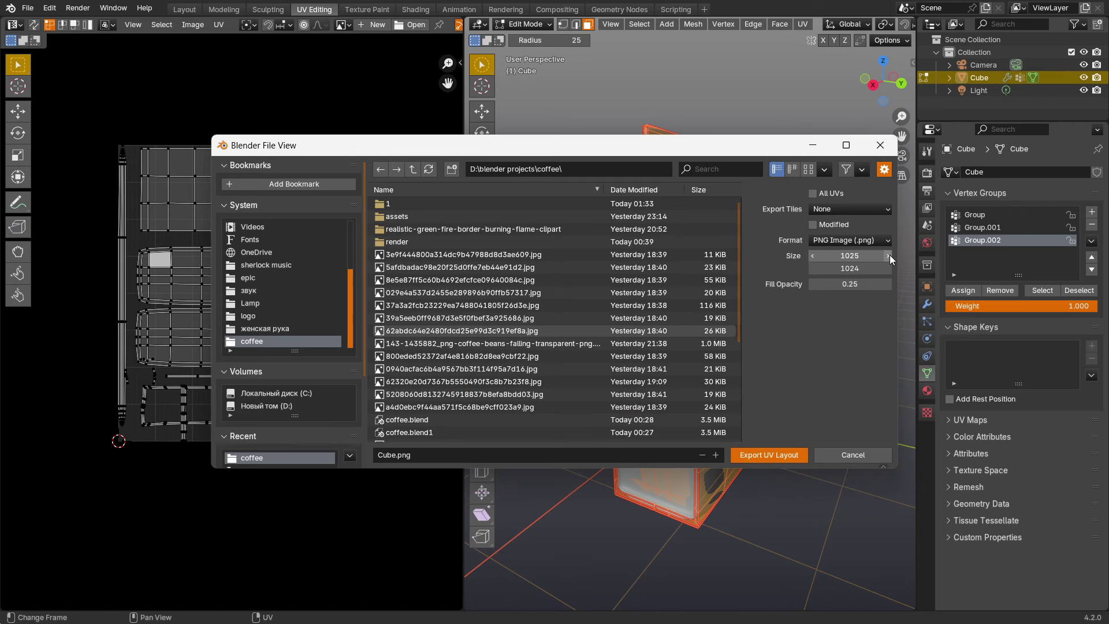
left_click(835, 256)
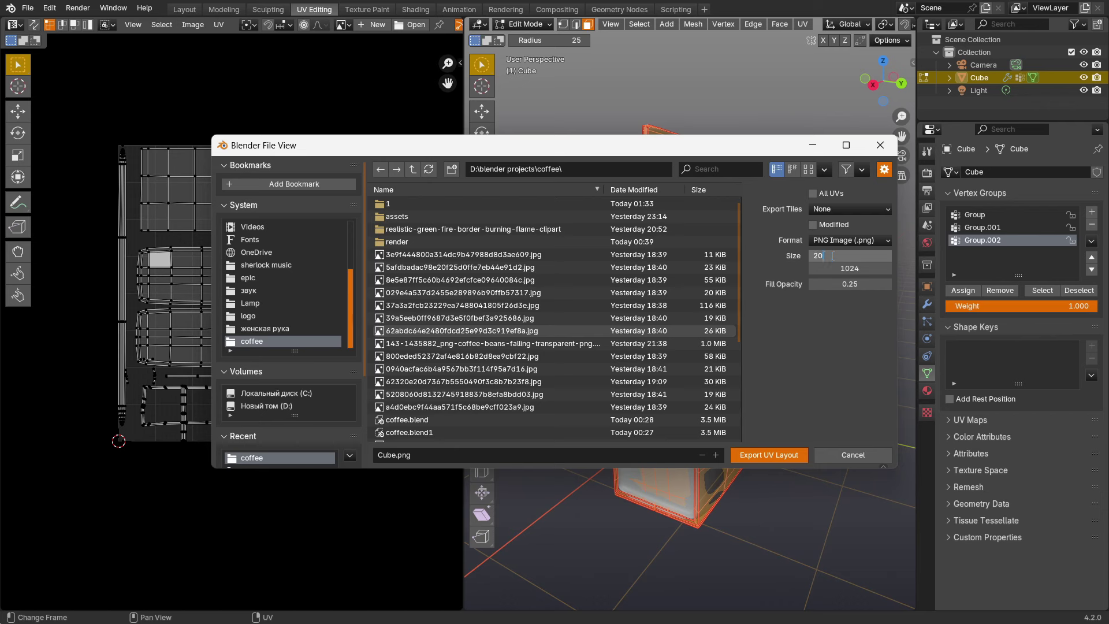
key("Tab")
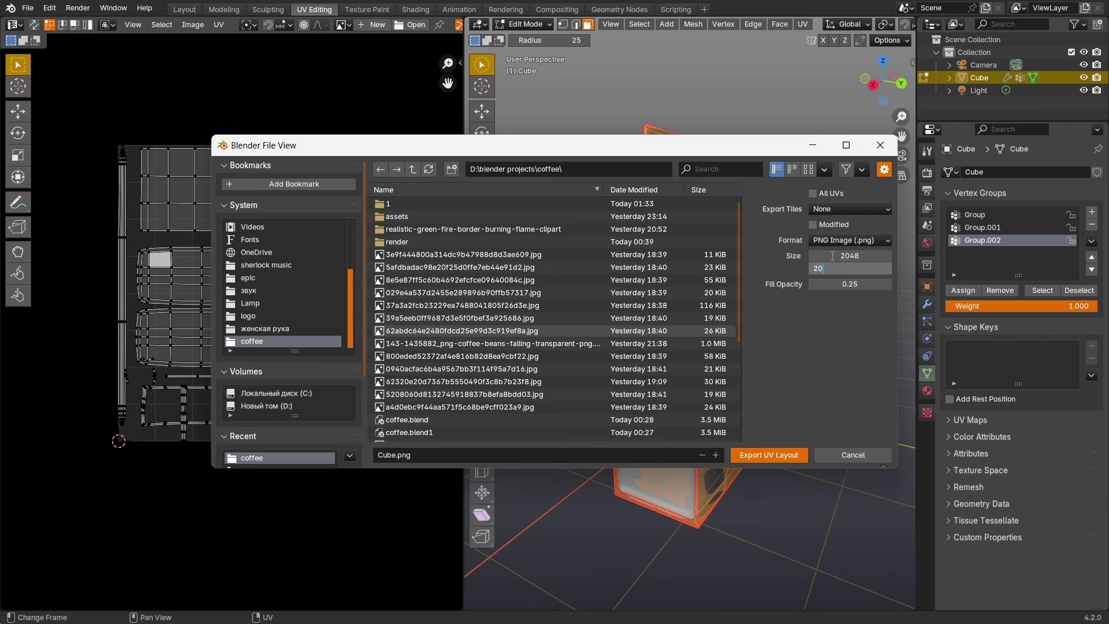
key("Return")
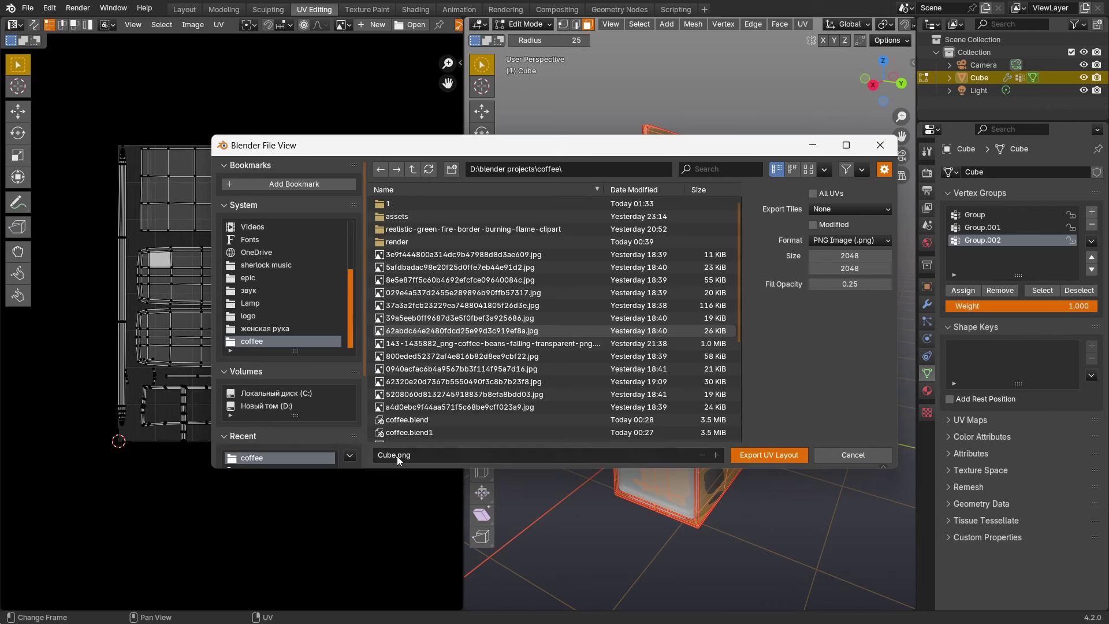
Export the UV layout as Cube.png into the coffee folder.
left_click(762, 456)
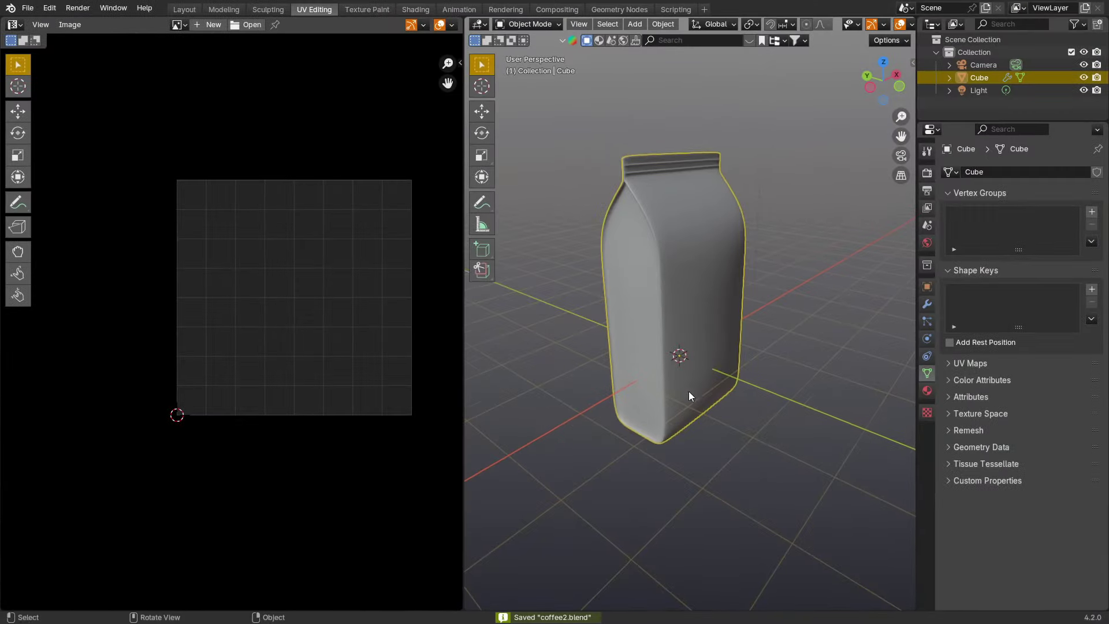
scroll(689, 390, "up", 5)
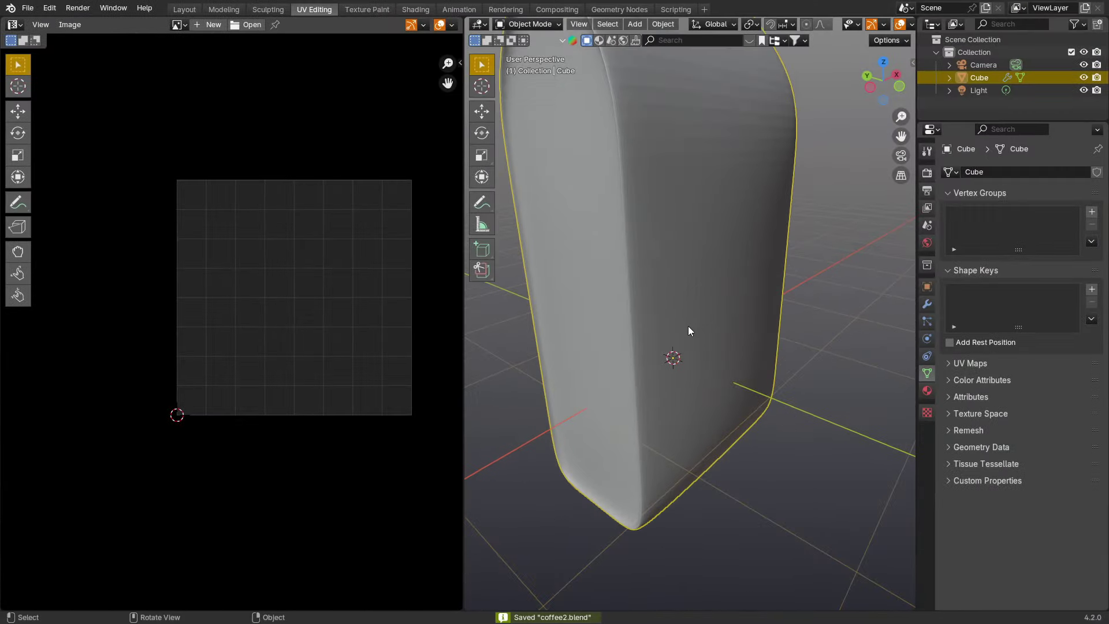
scroll(661, 285, "down", 4)
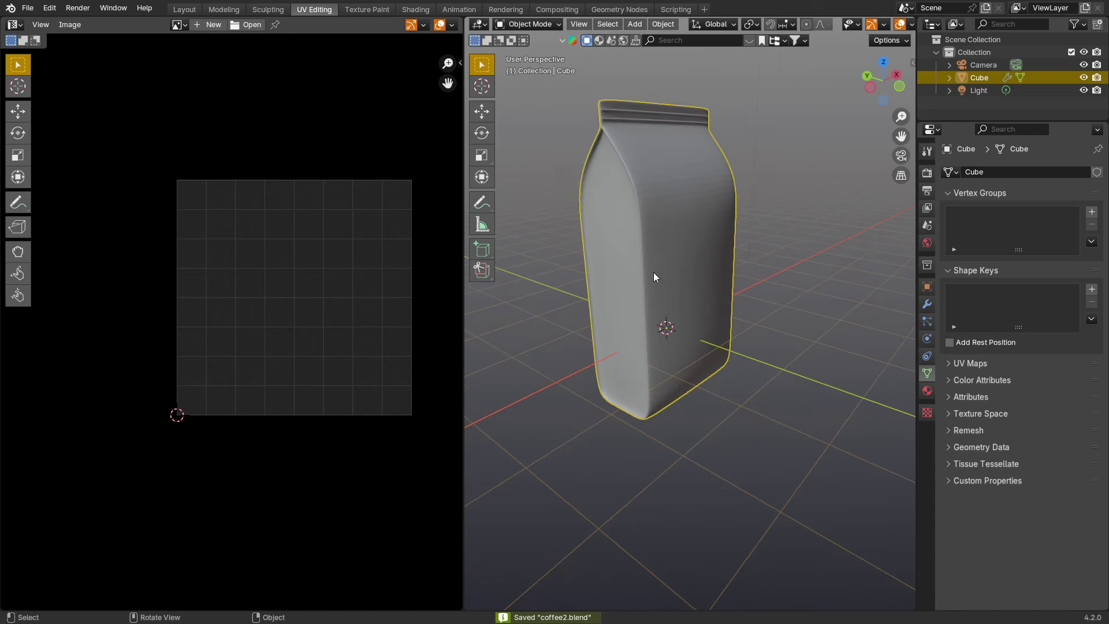
middle_click_drag(655, 270, 688, 258)
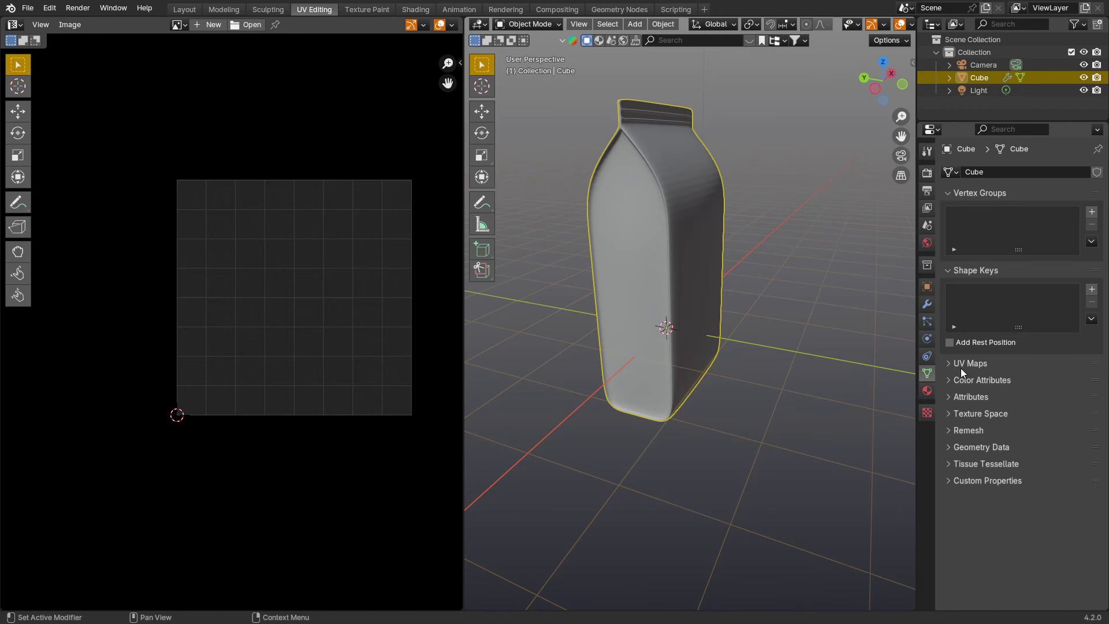
In Edit Mode, select all faces of one narrow side panel, including its pointed tip under the gable.
key("Tab")
middle_click_drag(681, 271, 659, 272)
left_click_drag(683, 231, 630, 397)
scroll(663, 298, "up", 2)
middle_click_drag(670, 302, 688, 300)
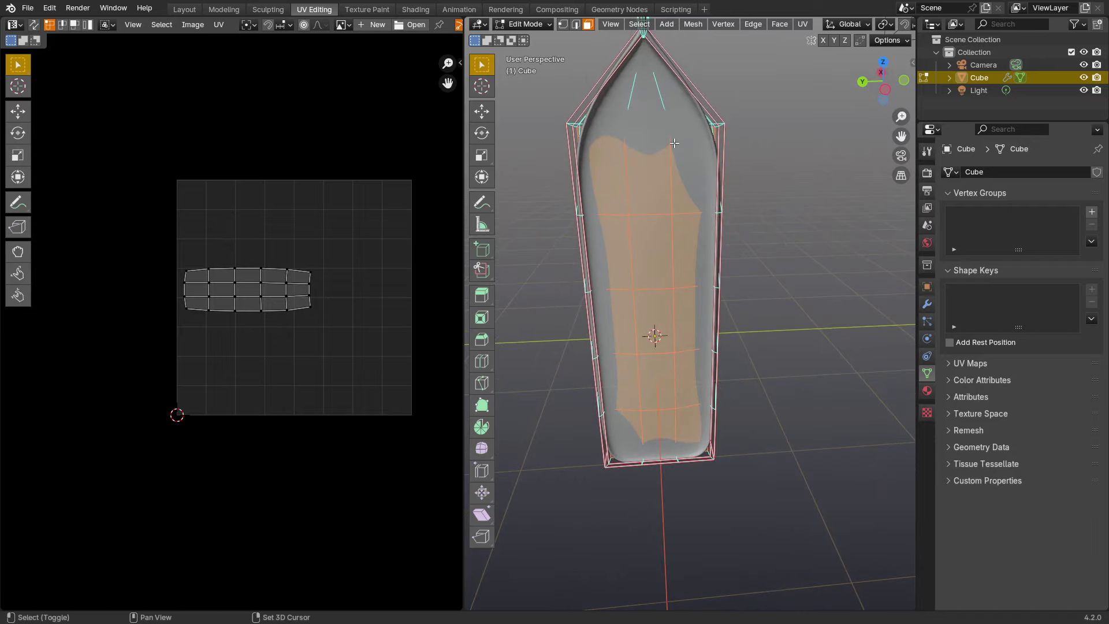
left_click_drag(670, 99, 621, 127, "shift")
Add the opposite narrow side panel's faces to the selection and assign both panels to a new vertex group.
middle_click_drag(680, 194, 779, 129)
left_click_drag(771, 133, 678, 273, "shift")
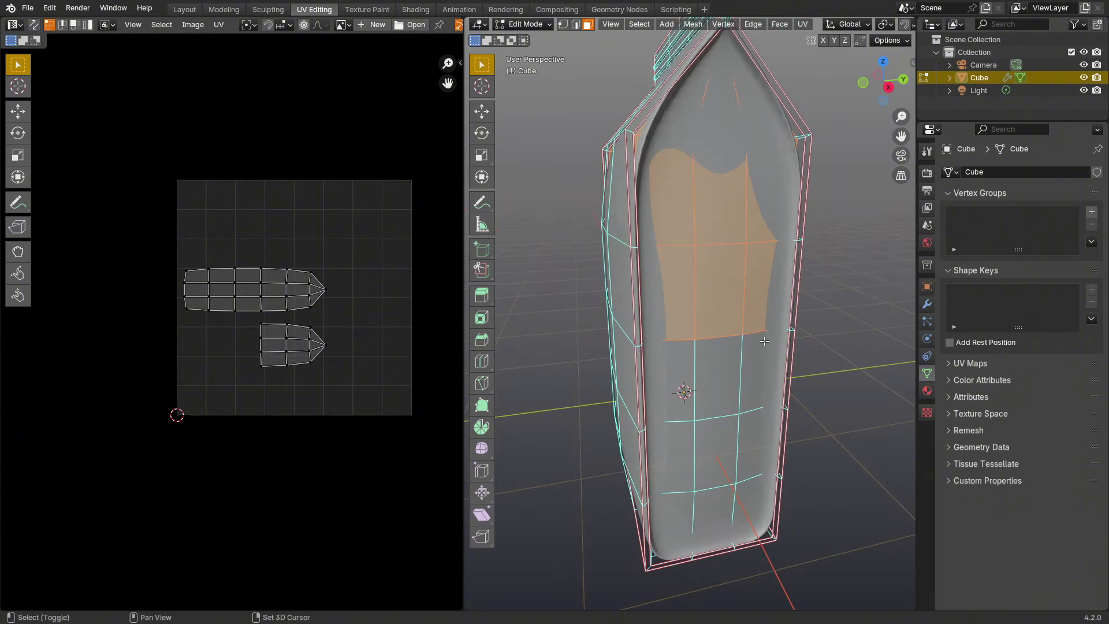
left_click_drag(755, 358, 722, 422, "shift")
left_click_drag(676, 504, 676, 504, "shift")
scroll(693, 462, "down", 2)
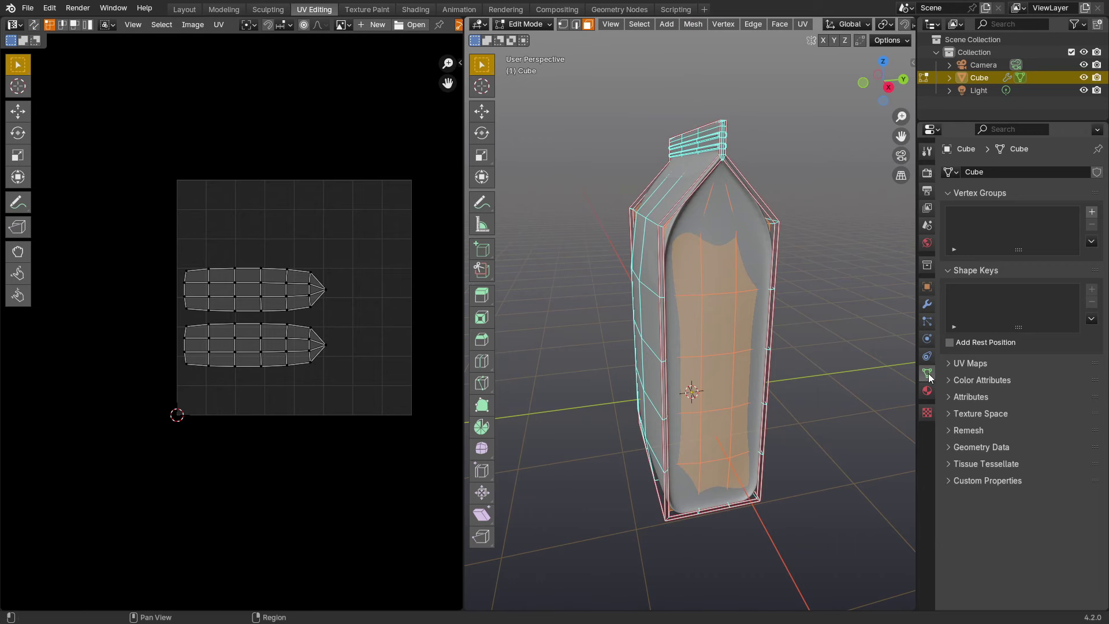
left_click(1091, 213)
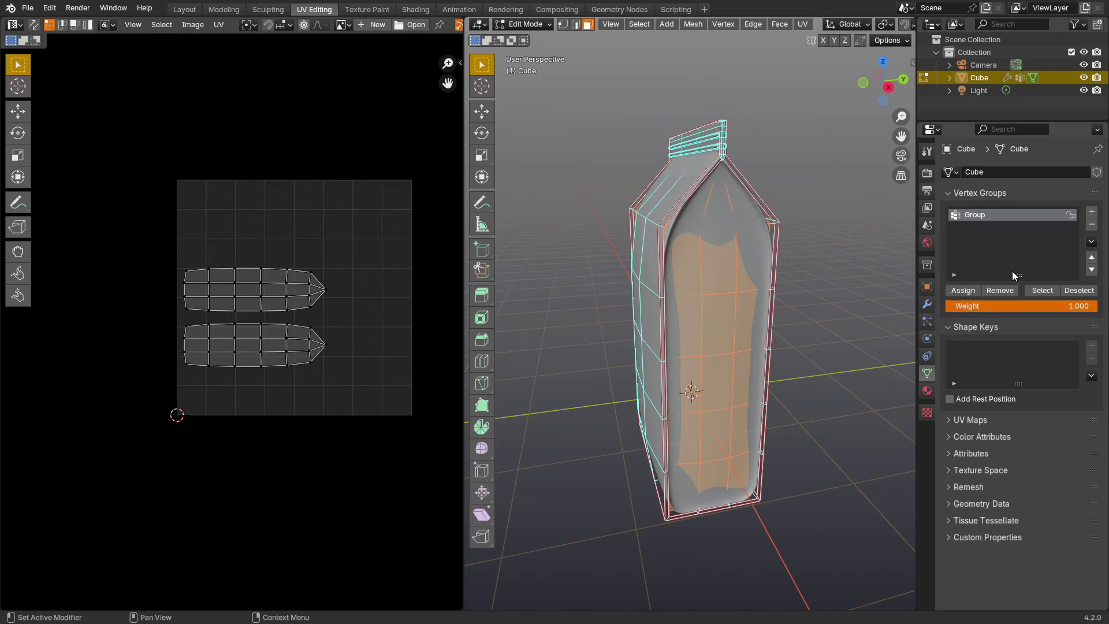
left_click(968, 291)
Switch to the Layout workspace and select the faces of one broad side of the bag in face mode.
left_click(184, 10)
middle_click_drag(669, 342, 634, 403)
key("Tab")
key("3")
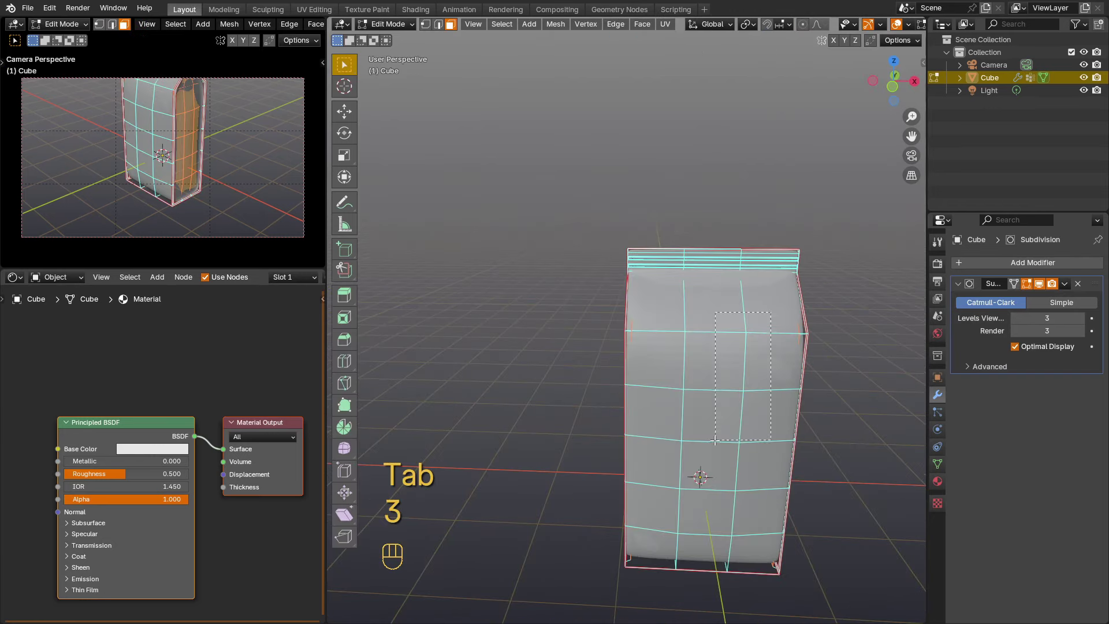
left_click_drag(645, 541, 657, 542)
scroll(718, 265, "up", 4)
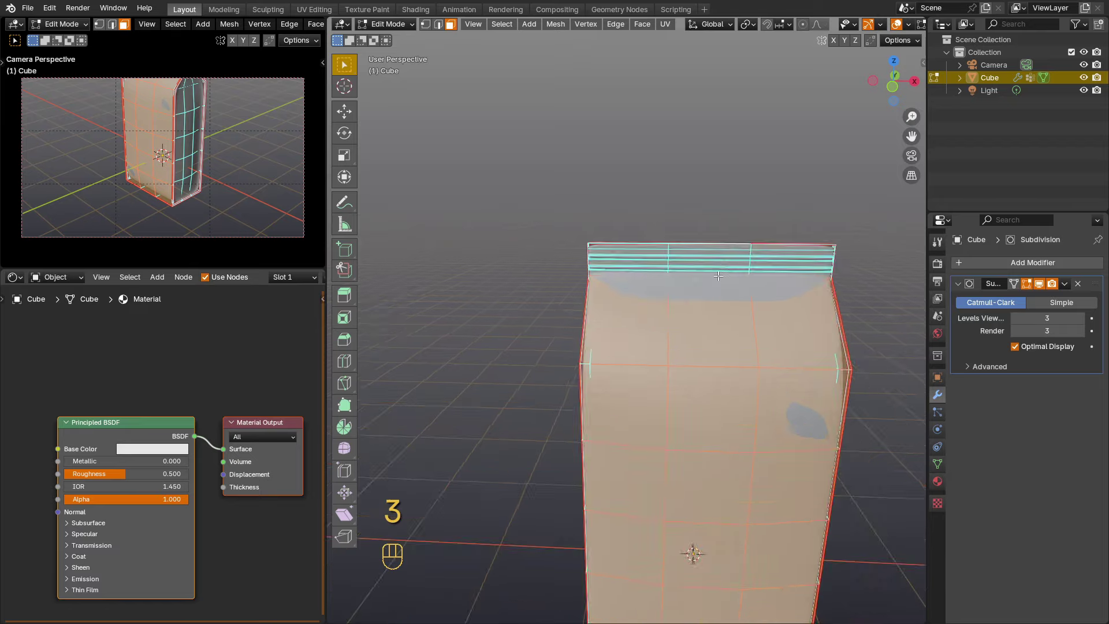
Add the ridged sealing band above that broad side to the face selection.
middle_click_drag(718, 265, 771, 274)
scroll(687, 309, "down", 3)
middle_click_drag(497, 396, 667, 420)
middle_click_drag(769, 349, 504, 345)
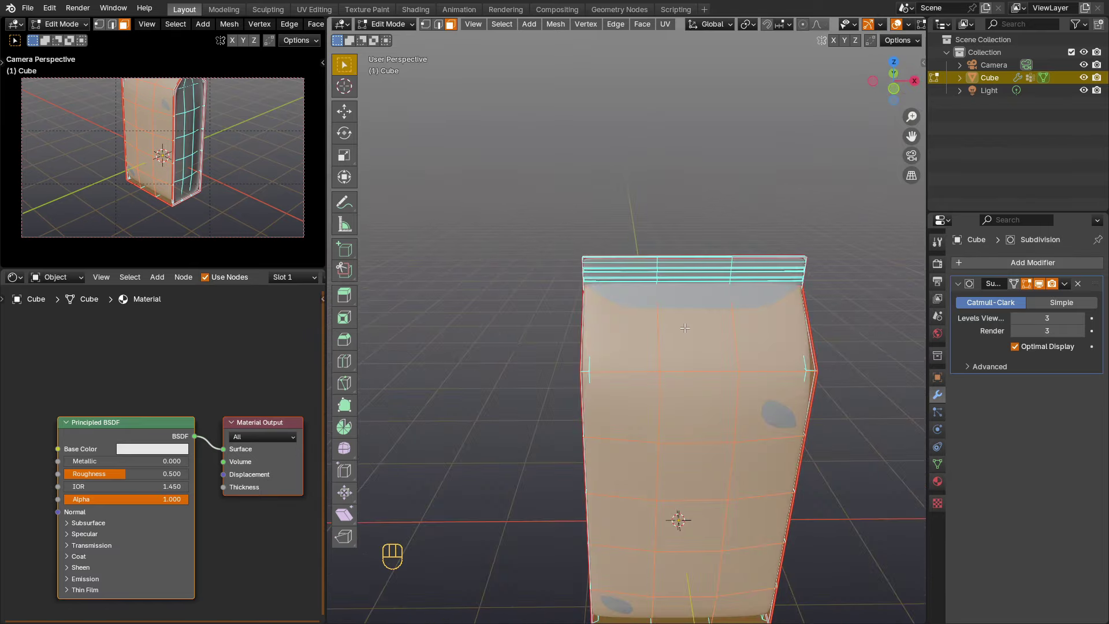
middle_click_drag(686, 328, 697, 319)
left_click_drag(695, 302, 651, 298, "shift")
Extend the selection with the opposite broad side's faces and its sealing band.
middle_click_drag(502, 347, 768, 353)
left_click_drag(780, 254, 647, 430, "shift")
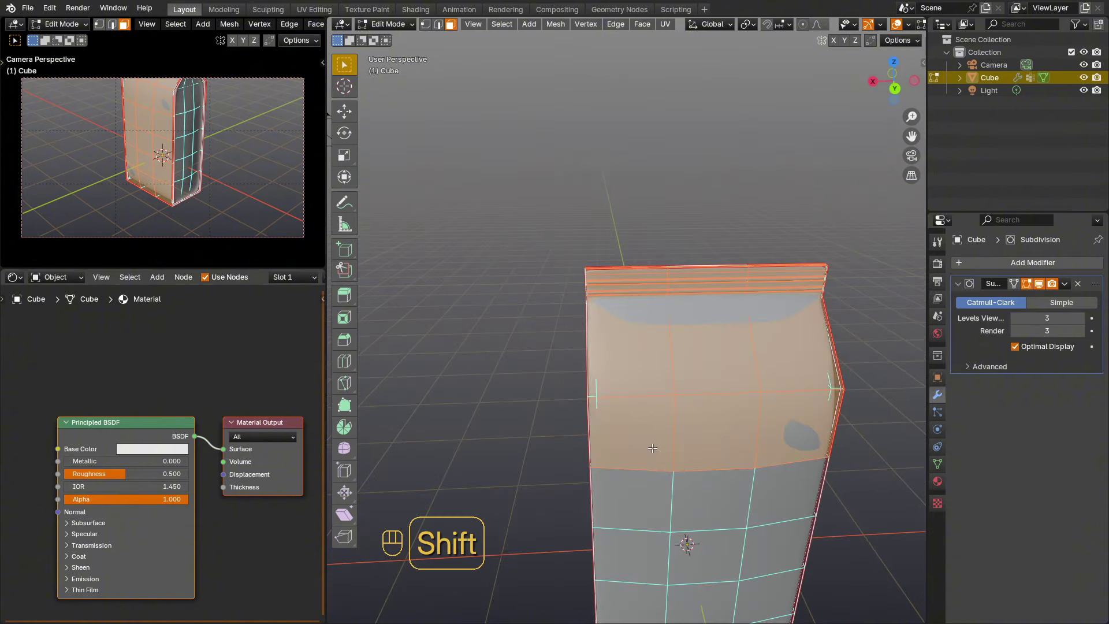
middle_click_drag(715, 492, 695, 264, "shift")
left_click_drag(643, 443, 635, 442, "shift")
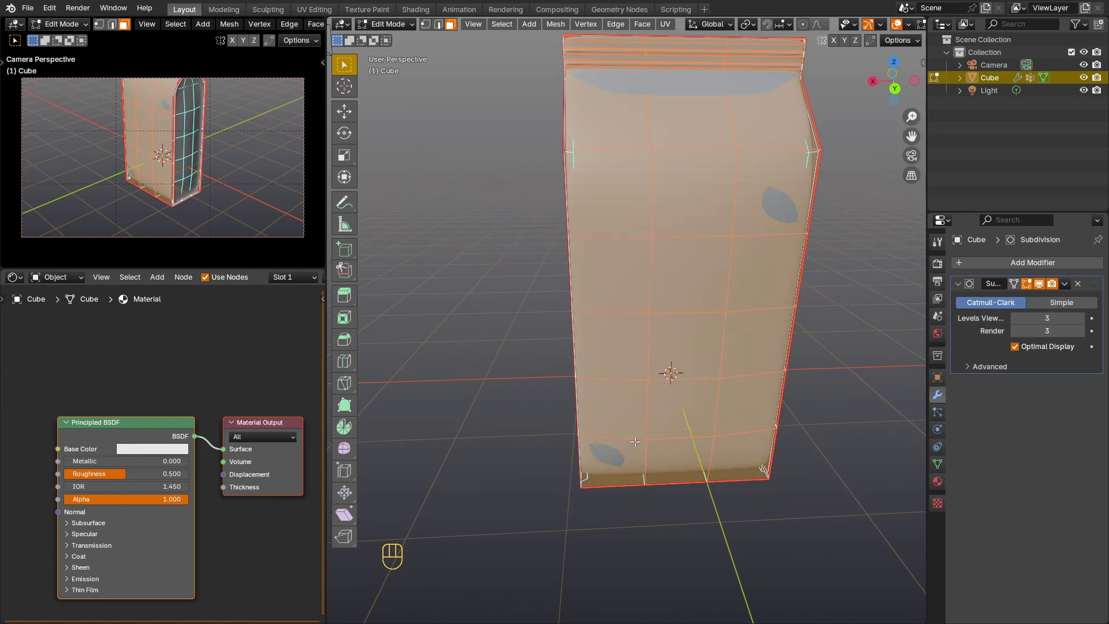
Create a second vertex group and assign the selected broad side faces to it.
middle_click_drag(704, 313, 872, 336)
left_click(937, 464)
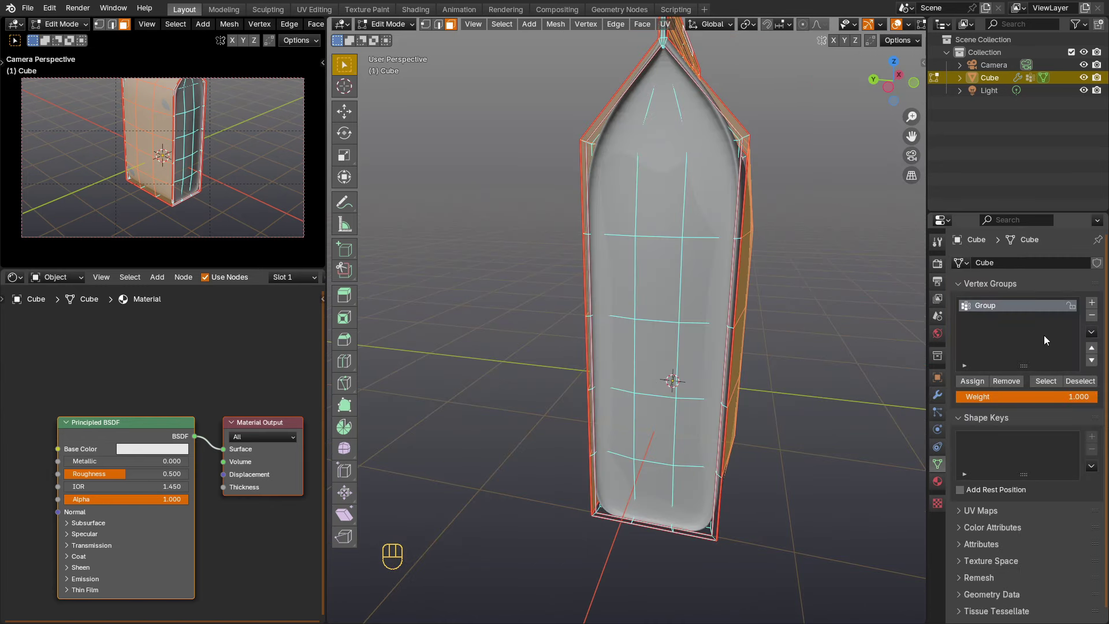
left_click(1092, 303)
left_click(976, 384)
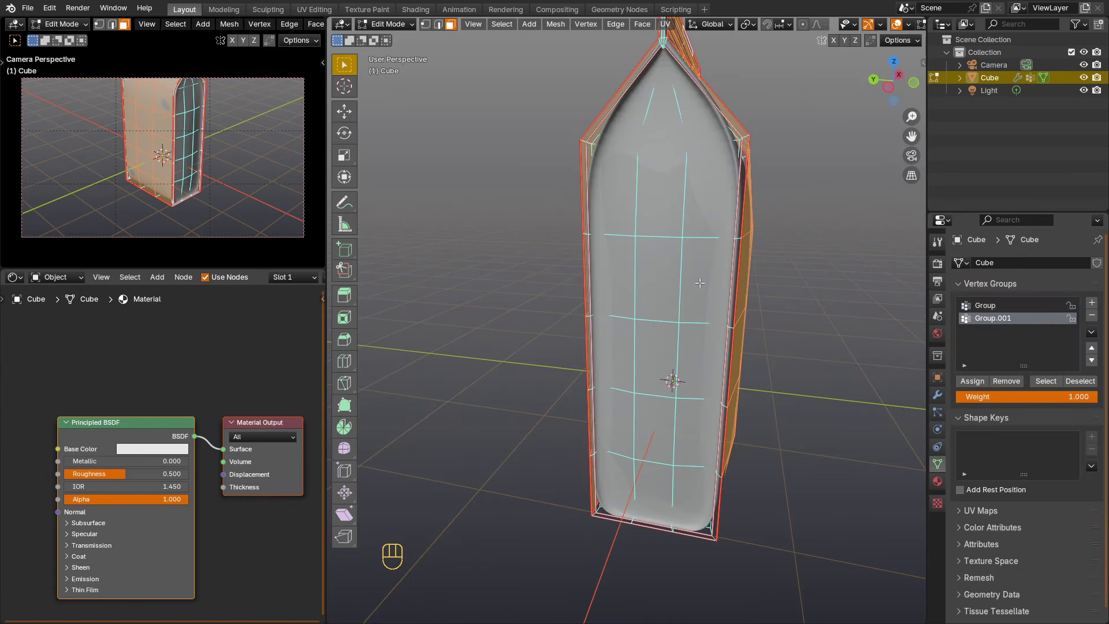
Add a Displace modifier to the bag after its Subdivision modifier.
middle_click_drag(701, 280, 666, 279)
left_click(937, 399)
middle_click_drag(719, 309, 889, 298)
left_click(1035, 263)
mouse_move(1005, 307)
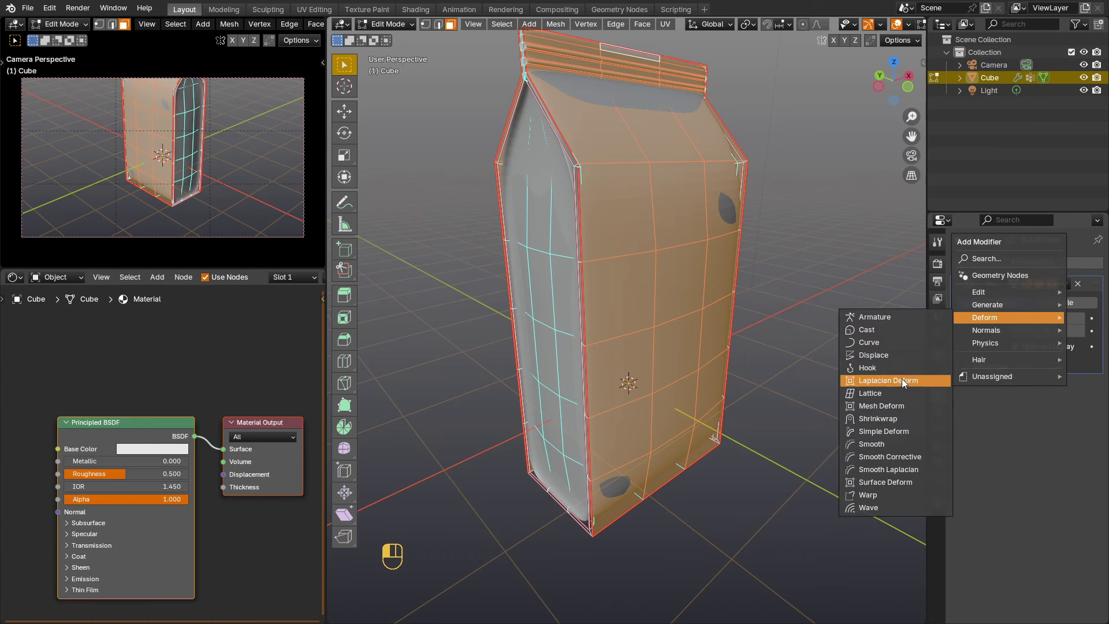
left_click(896, 355)
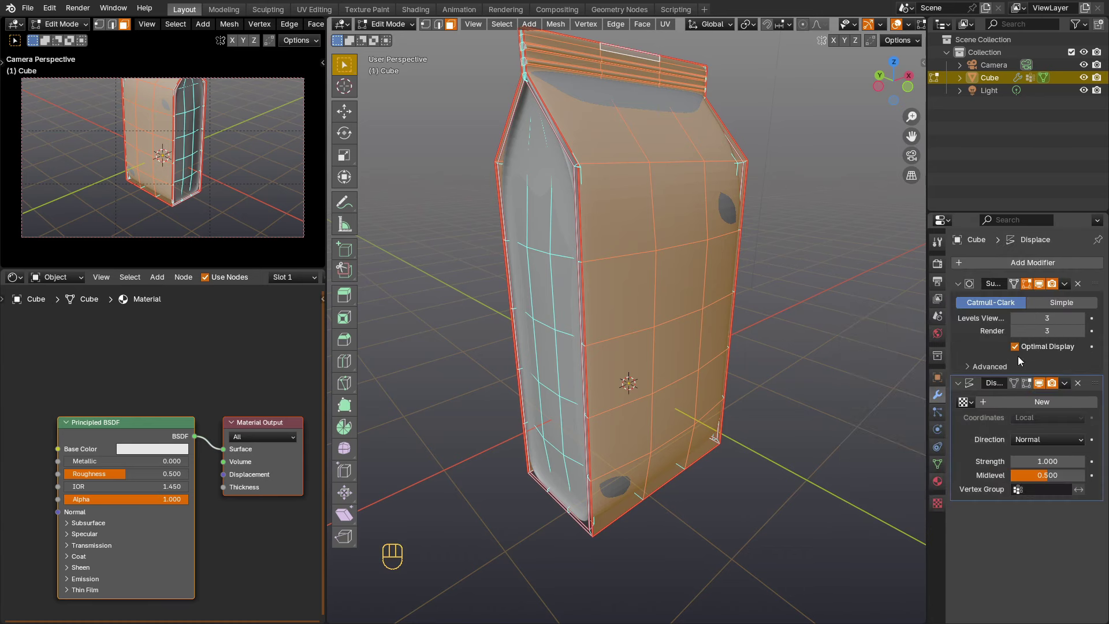
Create a new texture for the Displace modifier, set its type to Clouds, and return to Object Mode.
left_click(1016, 405)
left_click(1093, 404)
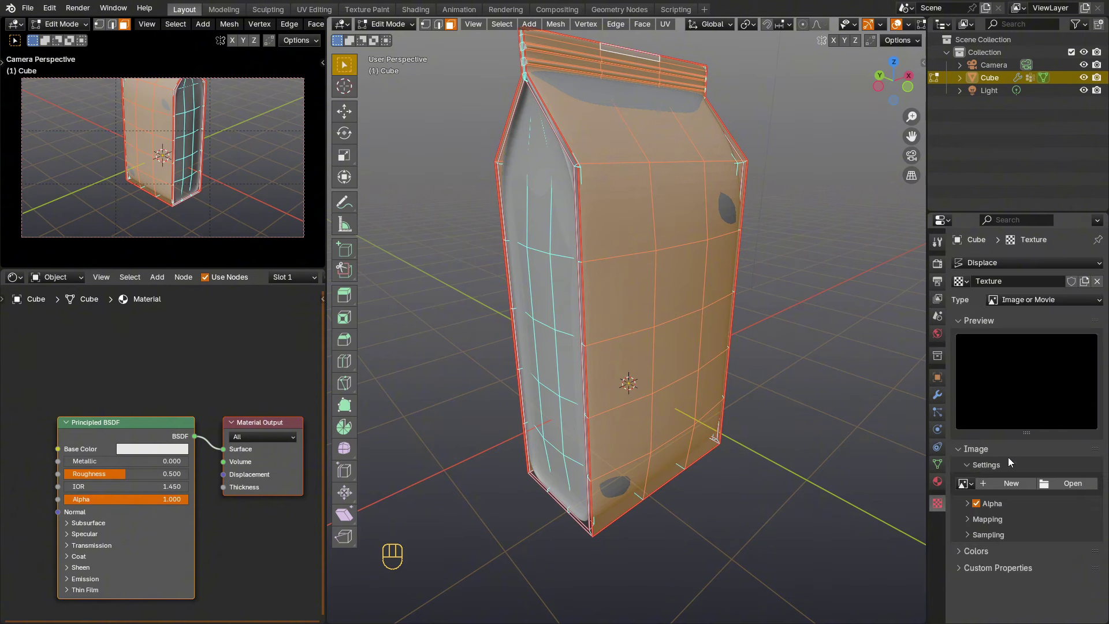
left_click(1058, 304)
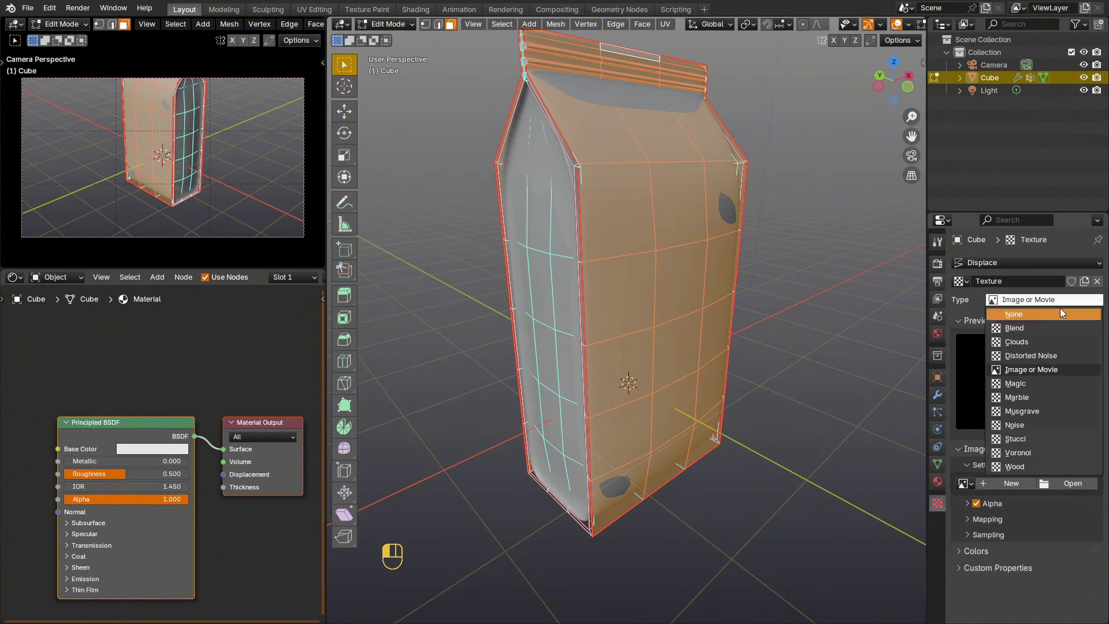
left_click(1035, 339)
key("Tab")
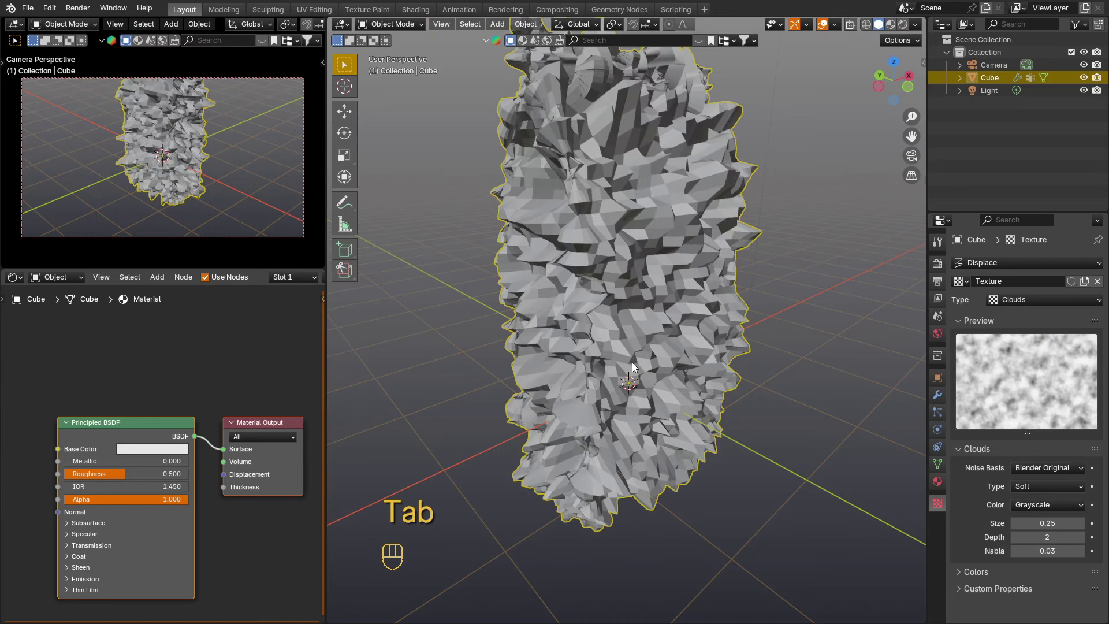
Limit the Displace modifier to vertex group Group.001 and set its strength to 0.070.
left_click(938, 395)
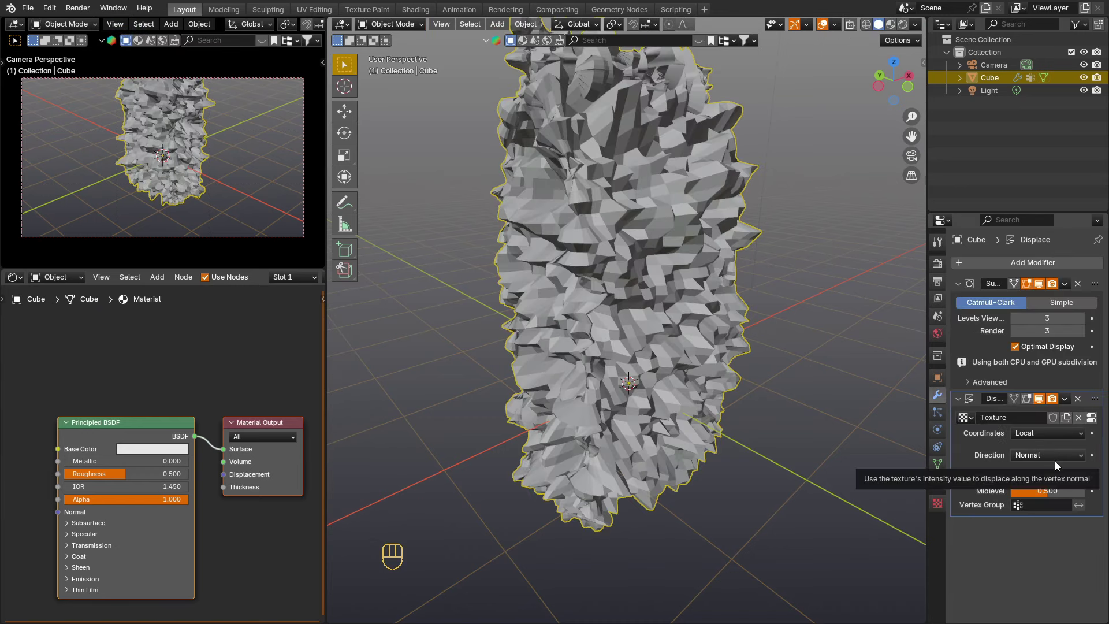
left_click(1049, 505)
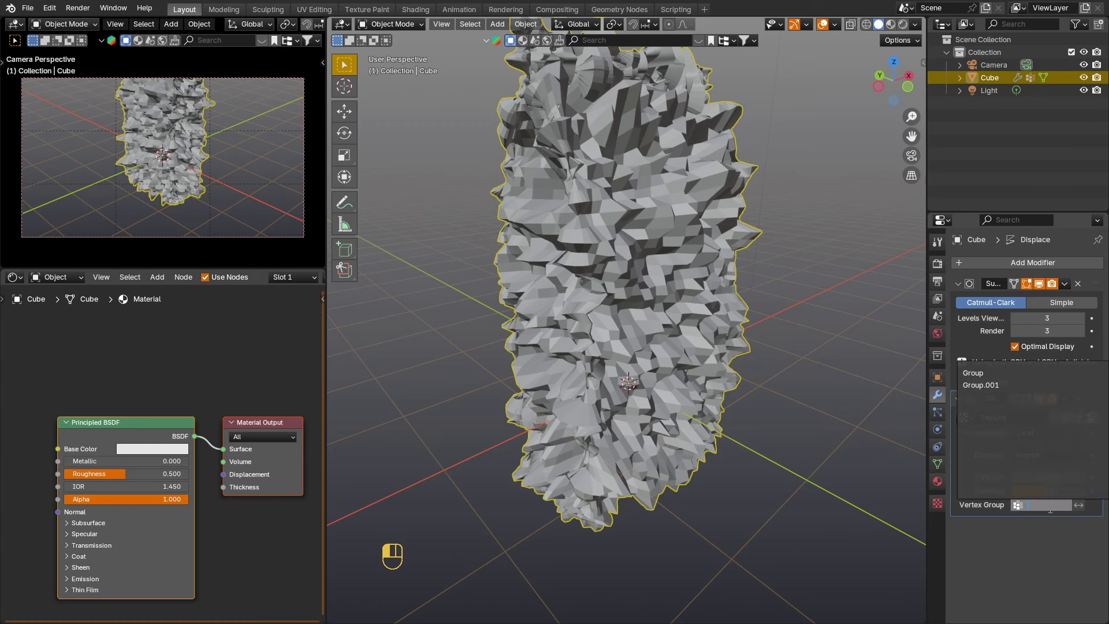
left_click(1007, 385)
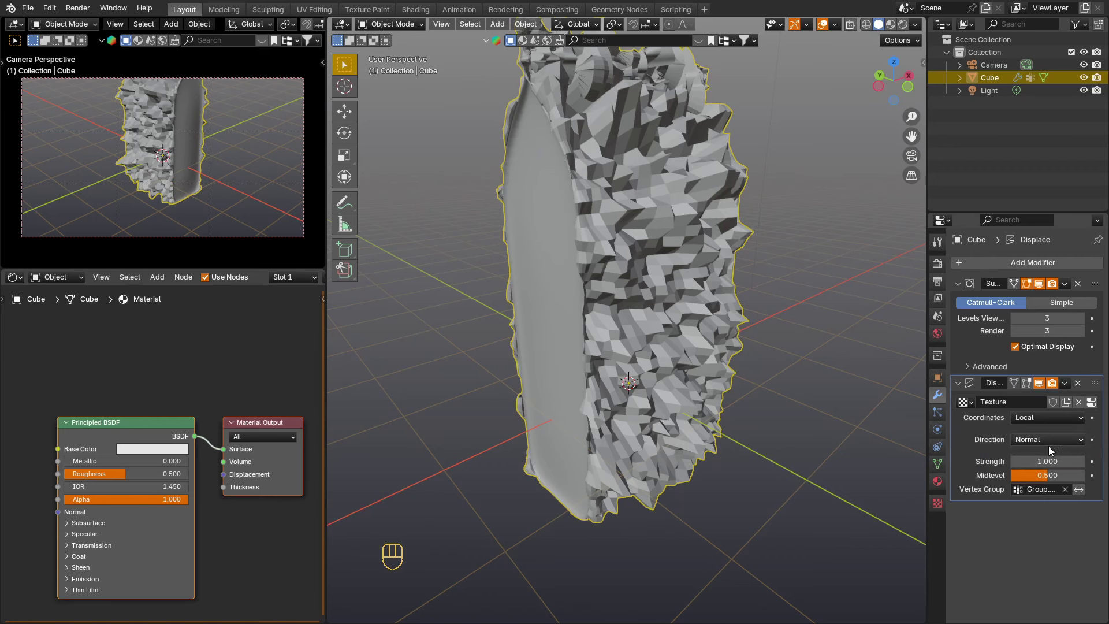
mouse_move(1048, 461)
left_mouse_down()
mouse_move(1005, 461)
mouse_move(1032, 462)
left_mouse_up()
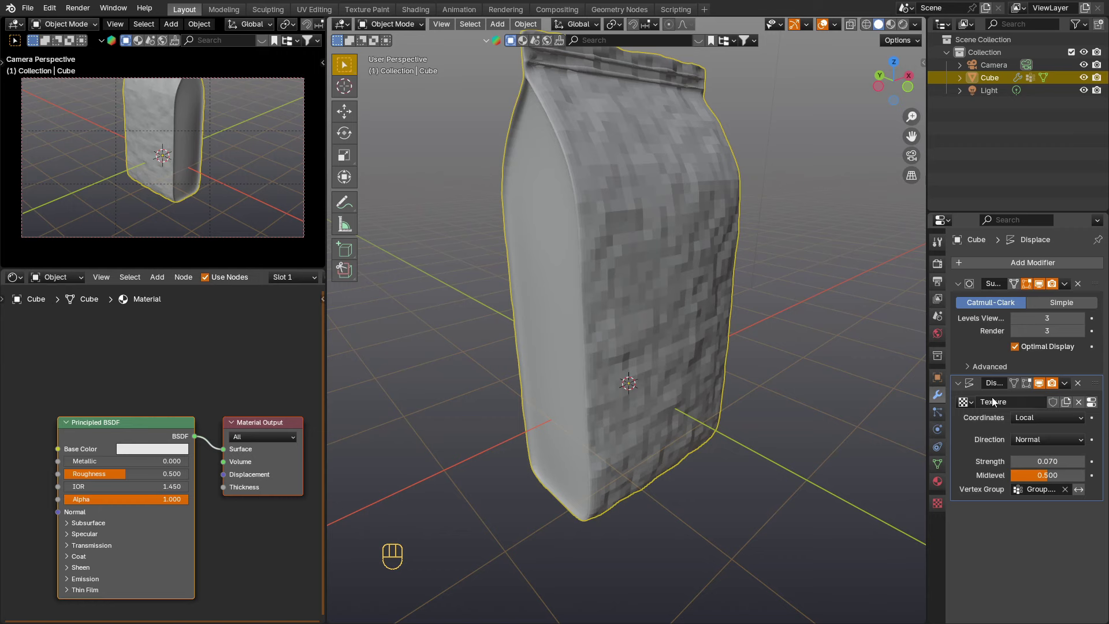
Set the Clouds texture size to 0.39 and shade the bag smooth.
left_click(1091, 403)
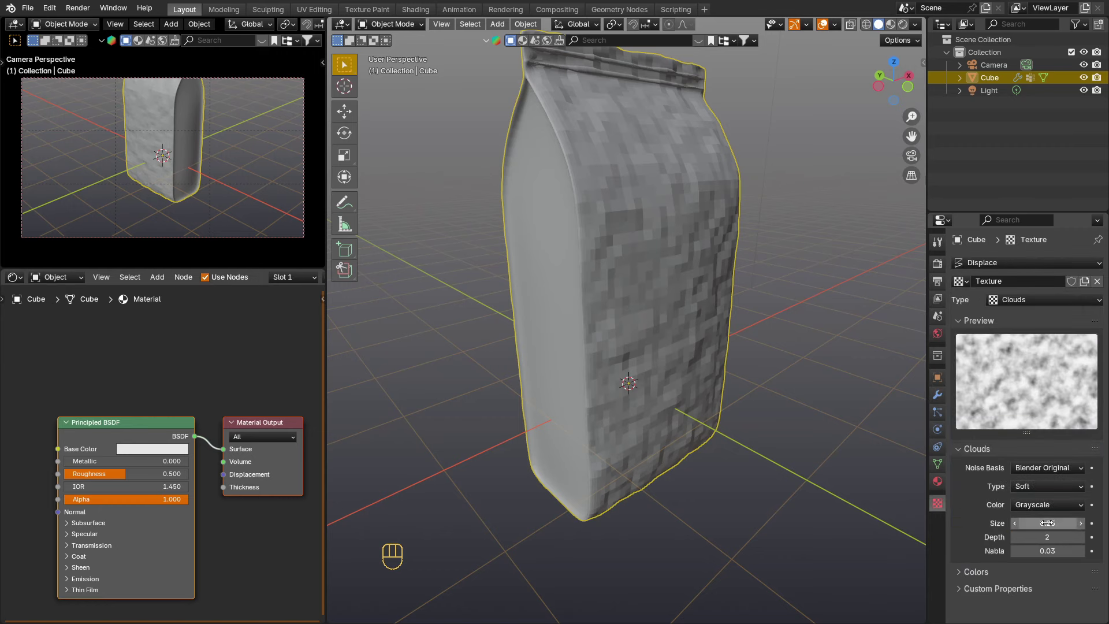
left_click_drag(1048, 523, 1071, 523)
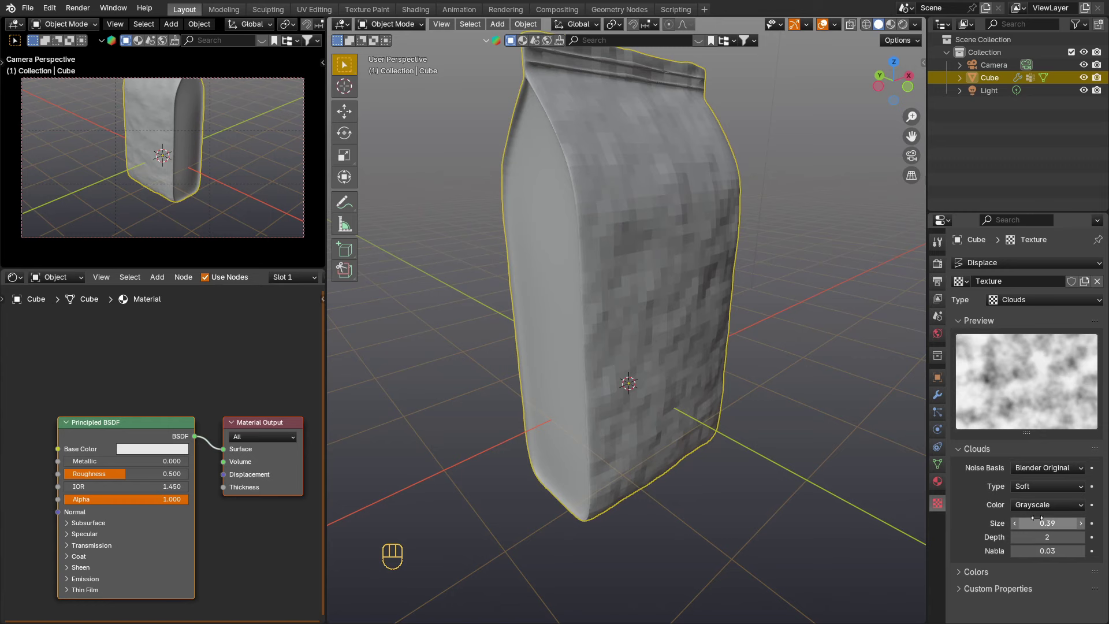
middle_click_drag(681, 335, 633, 322, "shift")
right_click(609, 301)
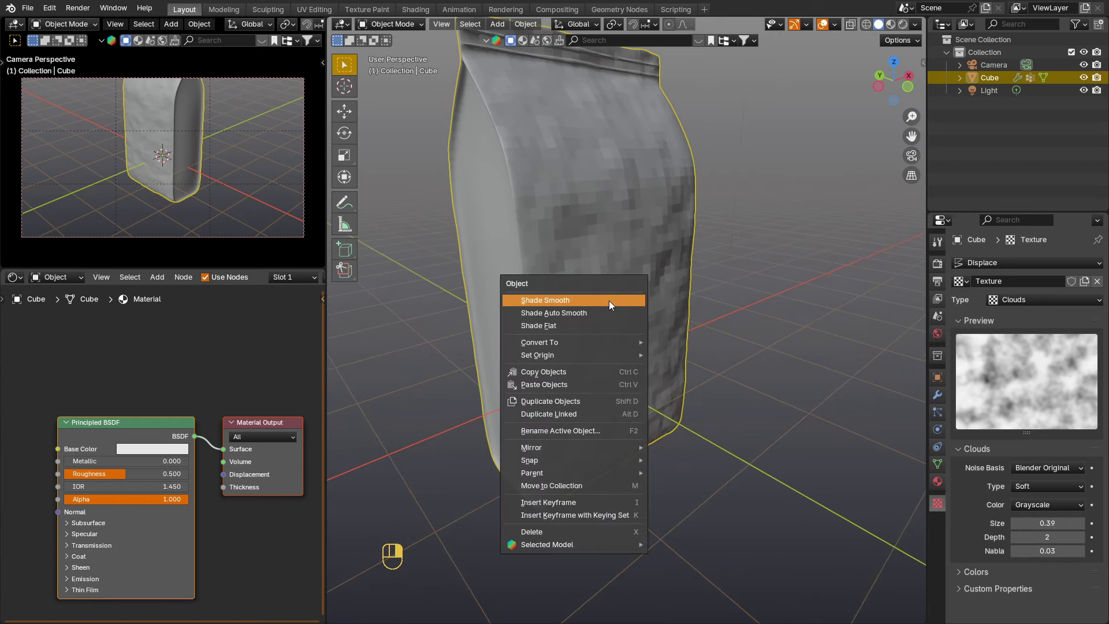
left_click(609, 301)
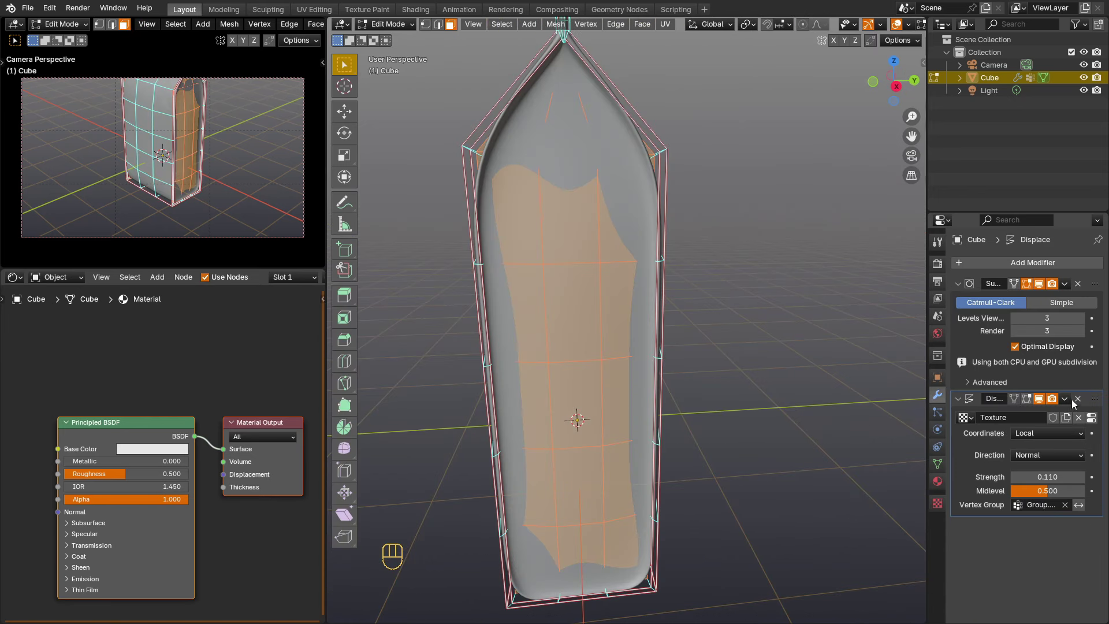
Duplicate the Displace modifier and set the copy's vertex group to Group for the narrow side panels.
left_click(1064, 399)
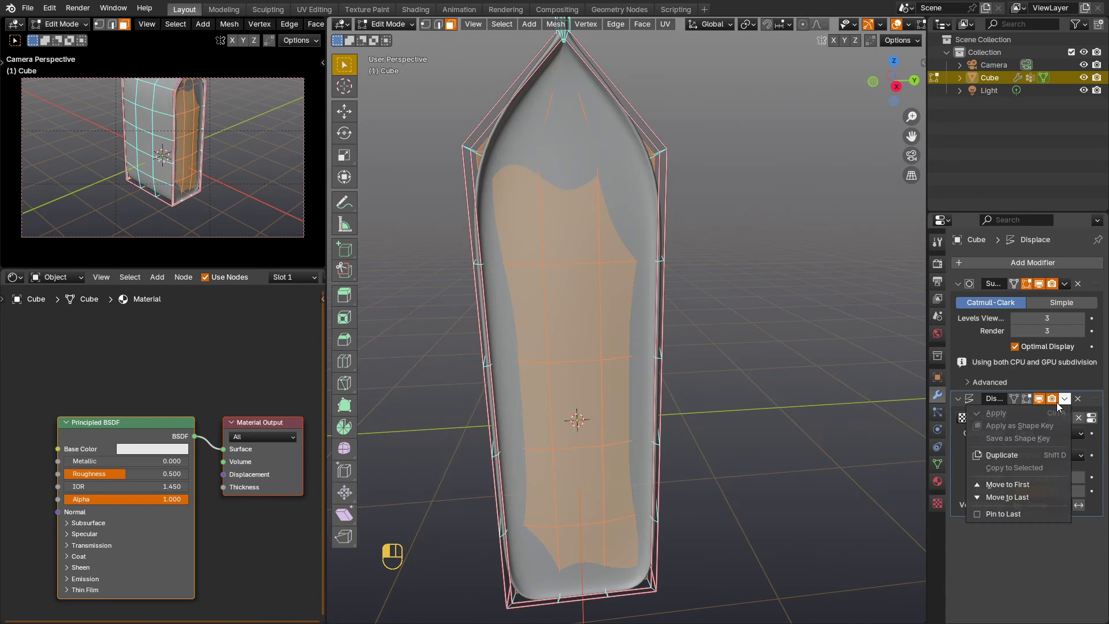
left_click(1020, 459)
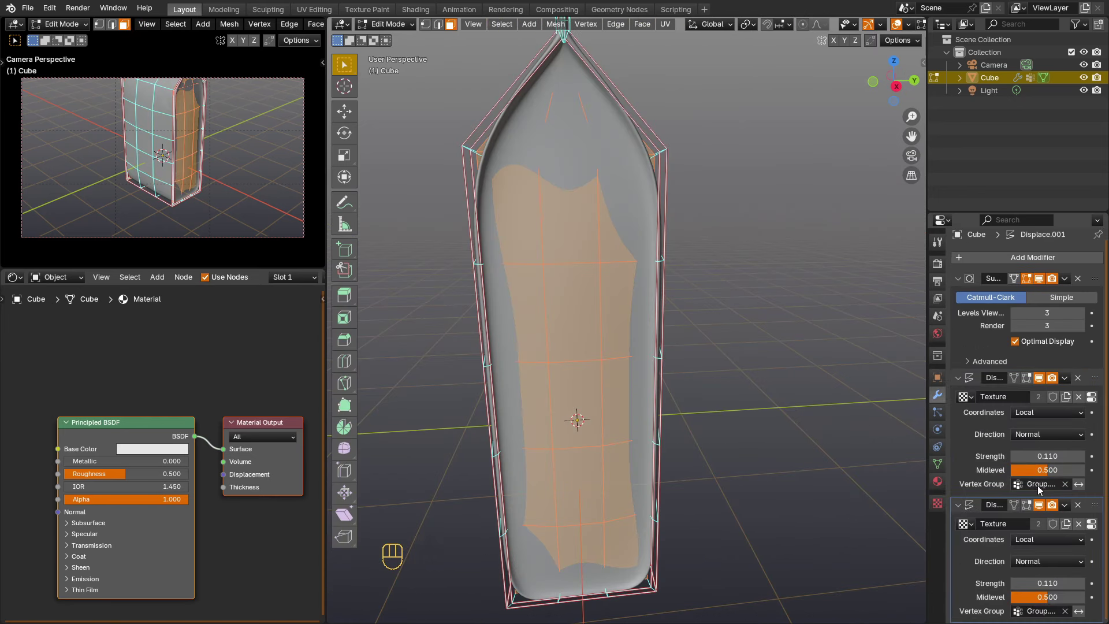
left_click(959, 281)
left_click(958, 300)
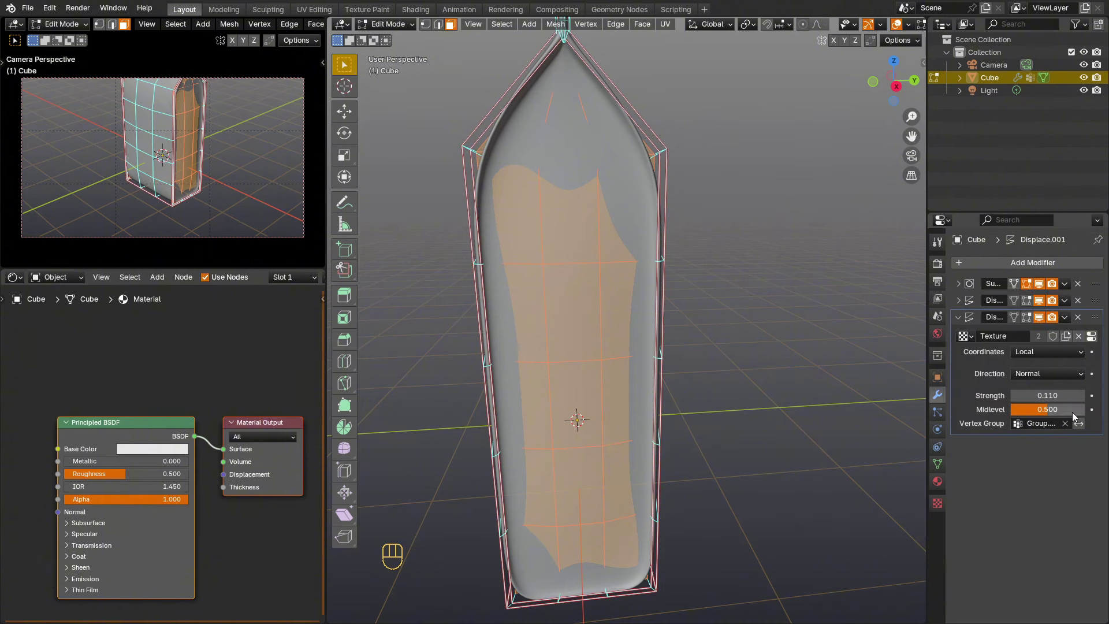
left_click(1058, 424)
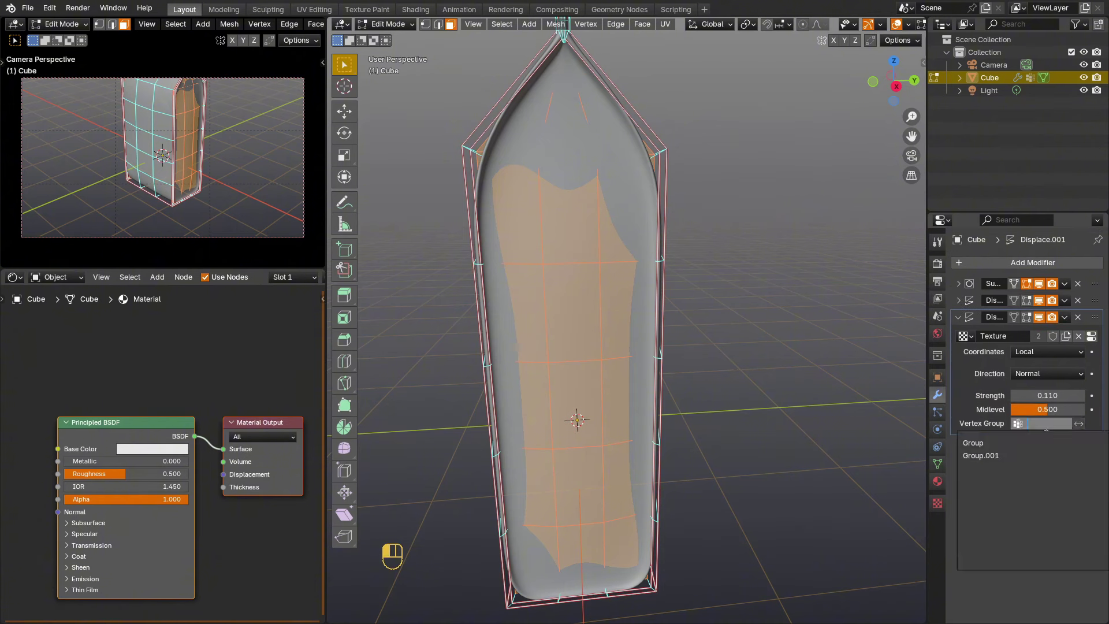
left_click(1023, 443)
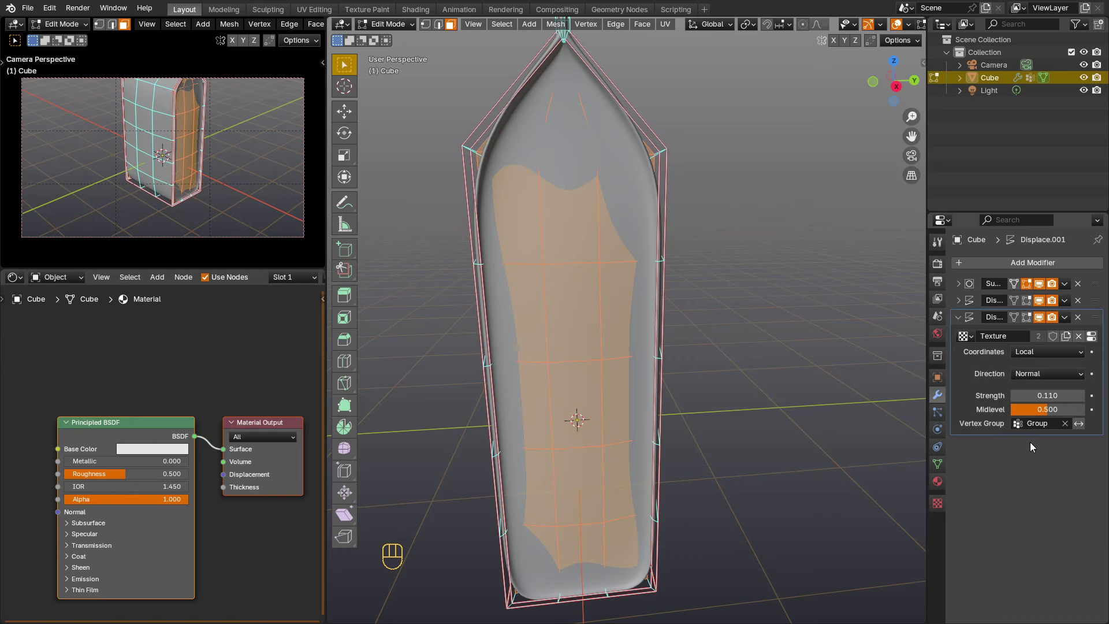
Return to Object Mode and inspect the displaced surface on the bag's narrow and broad sides.
key("Tab")
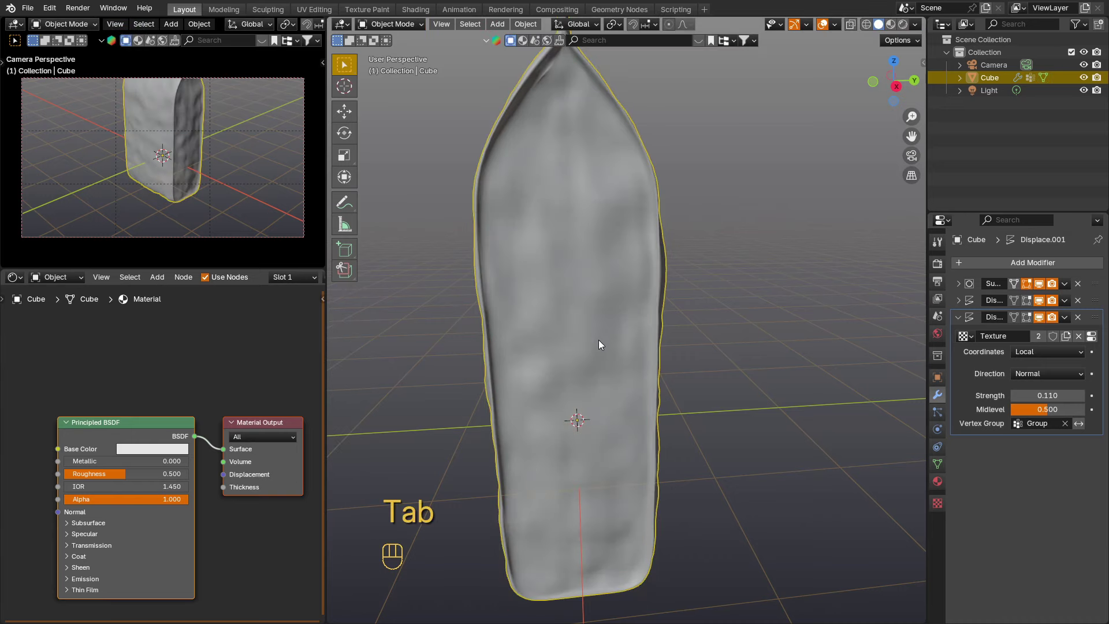
scroll(633, 338, "down", 2)
middle_click_drag(633, 338, 552, 338)
scroll(553, 338, "up", 2)
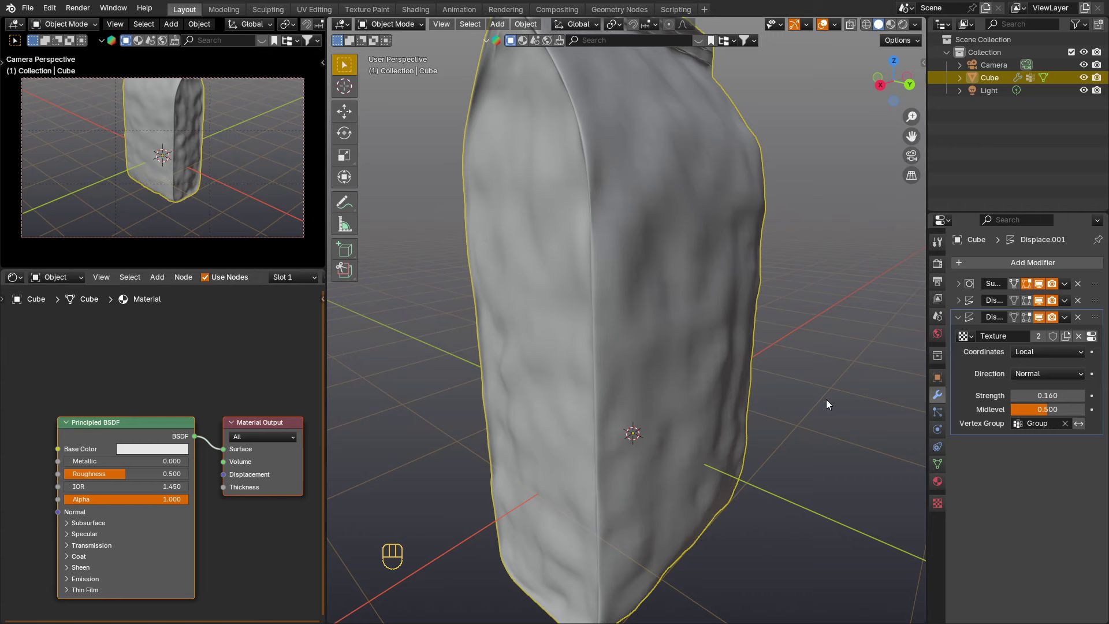
Deselect the bag and examine the displacement on its broad front and folded top seal.
left_click(799, 344)
middle_click_drag(799, 344, 695, 311)
scroll(695, 311, "down", 3)
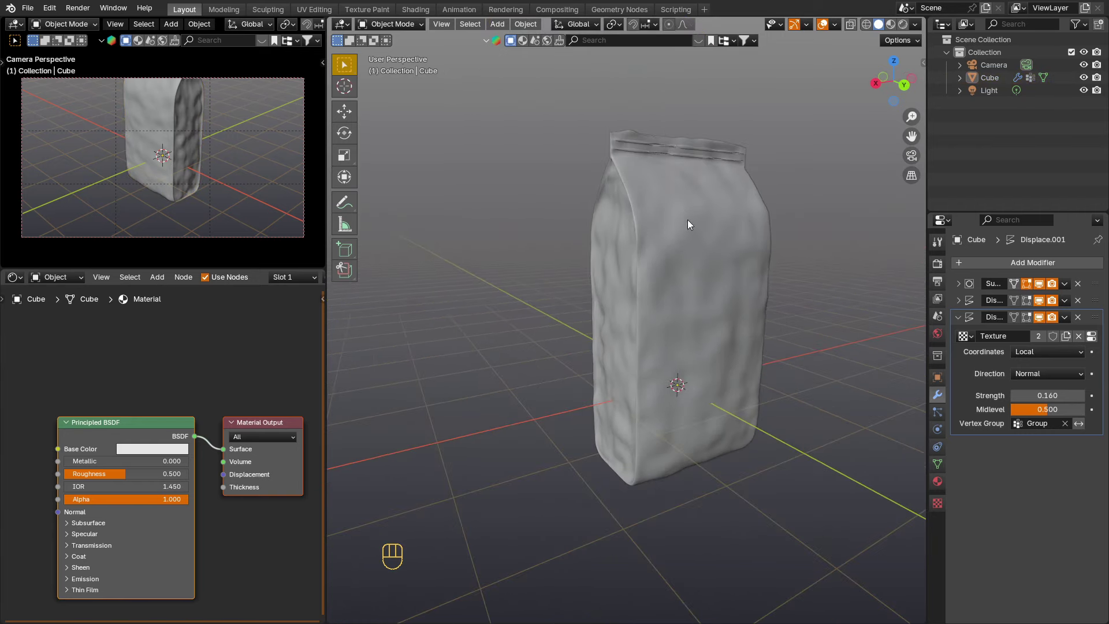
scroll(678, 126, "up", 4)
scroll(663, 139, "up", 2)
middle_click_drag(664, 138, 668, 160)
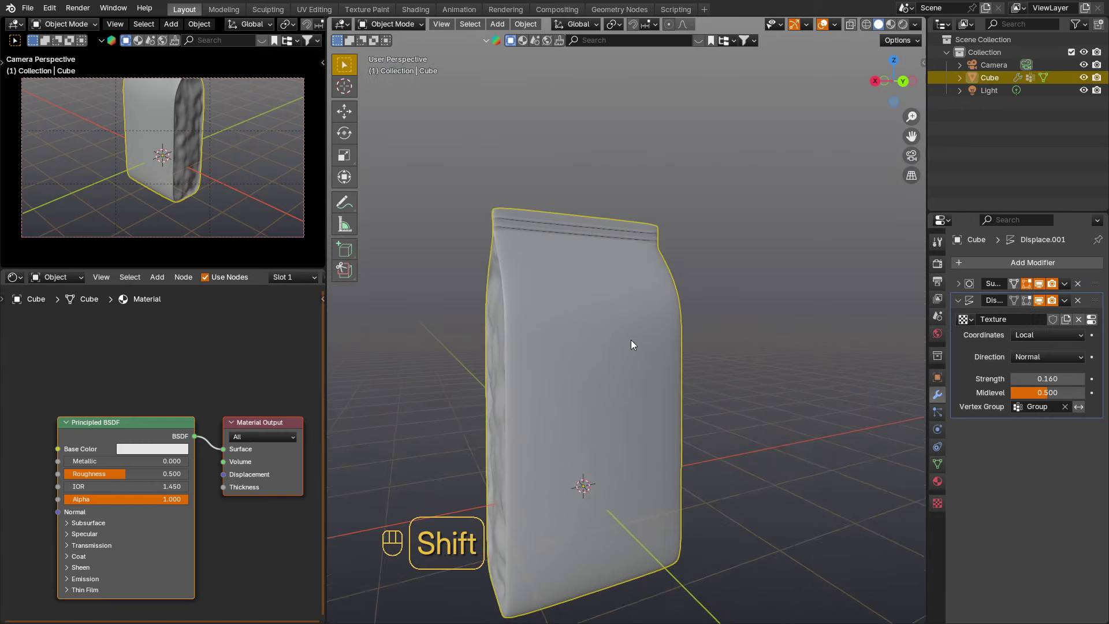
In Edit Mode, select the faces of one broad side of the bag from the shoulder down to the bottom.
middle_click_drag(631, 340, 576, 345, "shift")
scroll(576, 345, "up", 2)
key("Tab")
left_click_drag(670, 250, 557, 441)
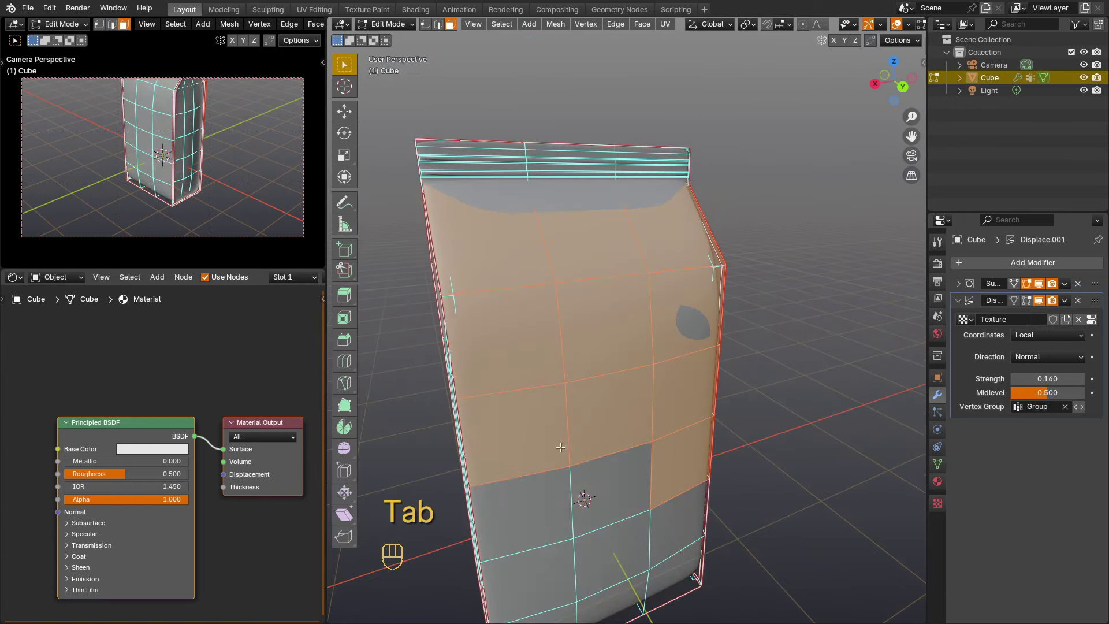
middle_click_drag(643, 490, 605, 319)
left_click_drag(706, 326, 553, 466, "shift")
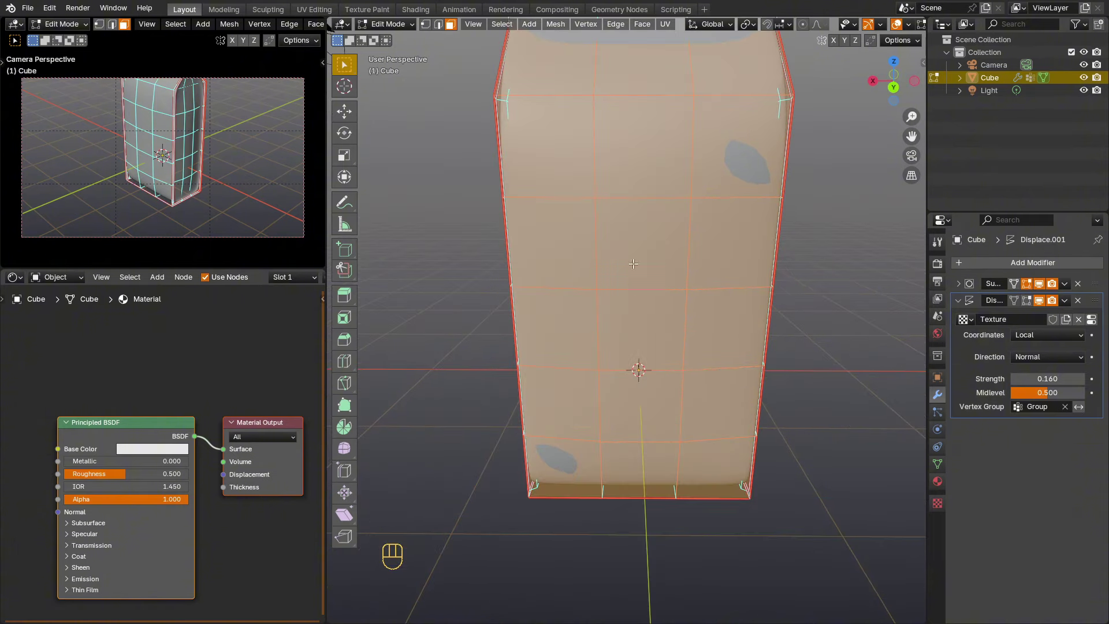
Add all faces of the opposite broad side, including its lower corner face, to the selection.
middle_click_drag(572, 138, 797, 306, "shift")
middle_click_drag(797, 307, 810, 273, "shift")
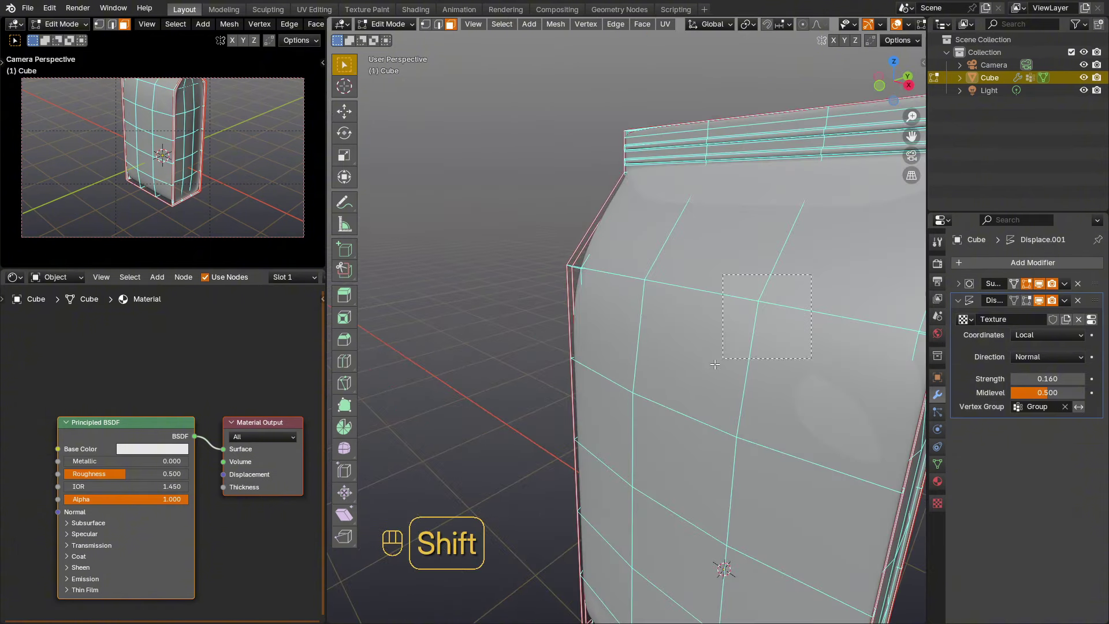
left_click_drag(811, 274, 626, 432, "shift")
middle_click_drag(691, 494, 769, 323, "shift")
left_click_drag(791, 421, 708, 475, "shift")
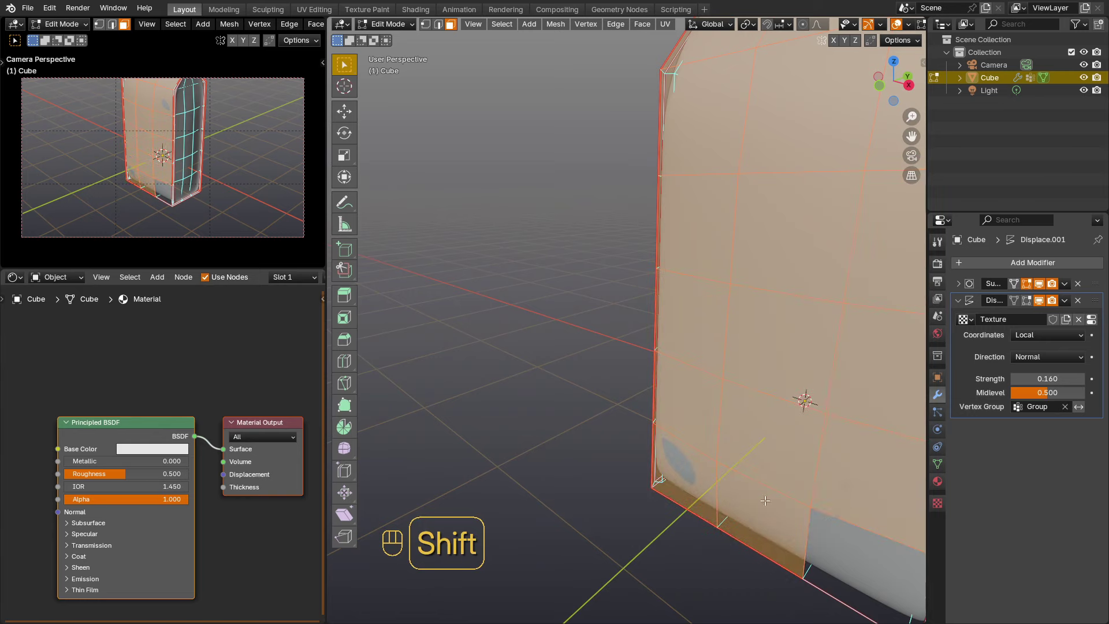
left_click(854, 556, "shift")
middle_click_drag(798, 324, 641, 402, "shift")
scroll(648, 279, "down", 2)
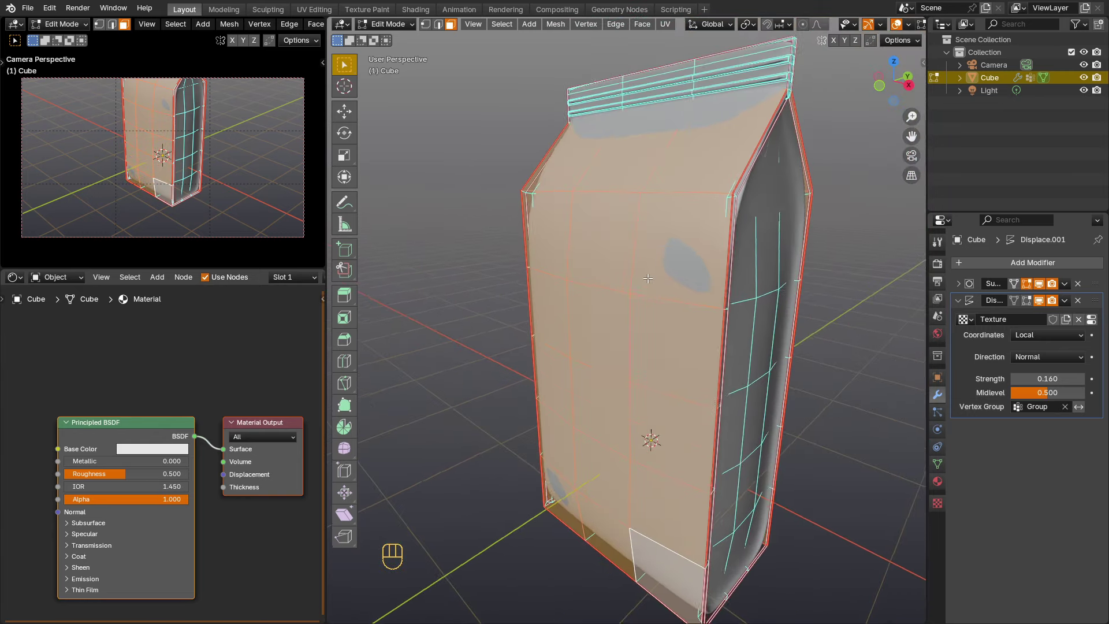
middle_click_drag(648, 280, 622, 287)
Assign the selected broad-side faces to vertex group Group.001 and return to Object Mode.
left_click(937, 463)
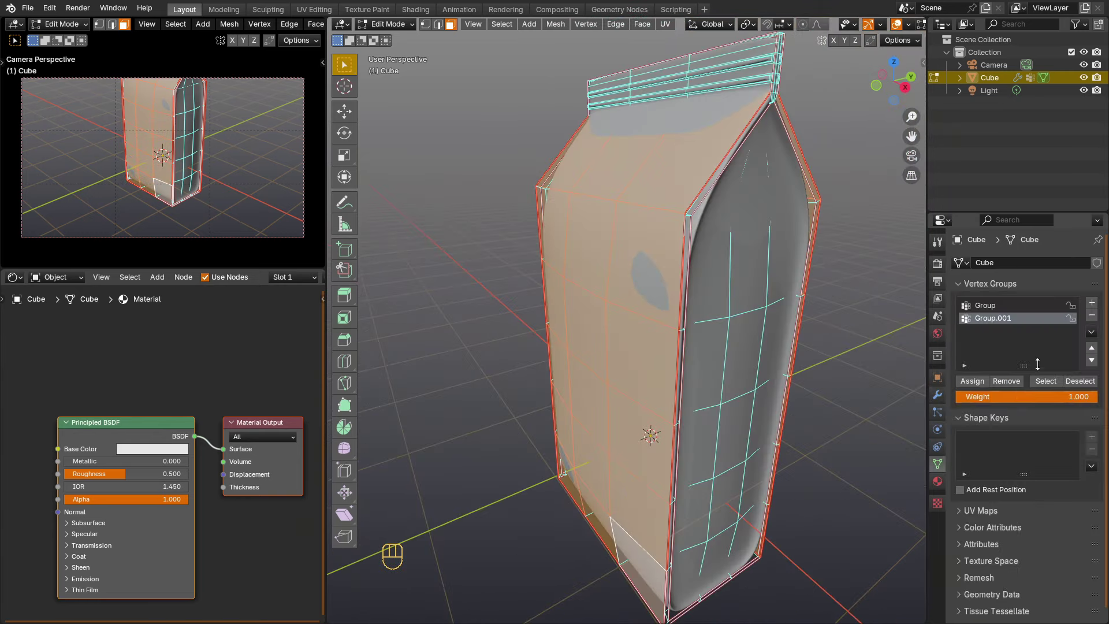
left_click(972, 381)
middle_click_drag(783, 304, 663, 297)
key("Tab")
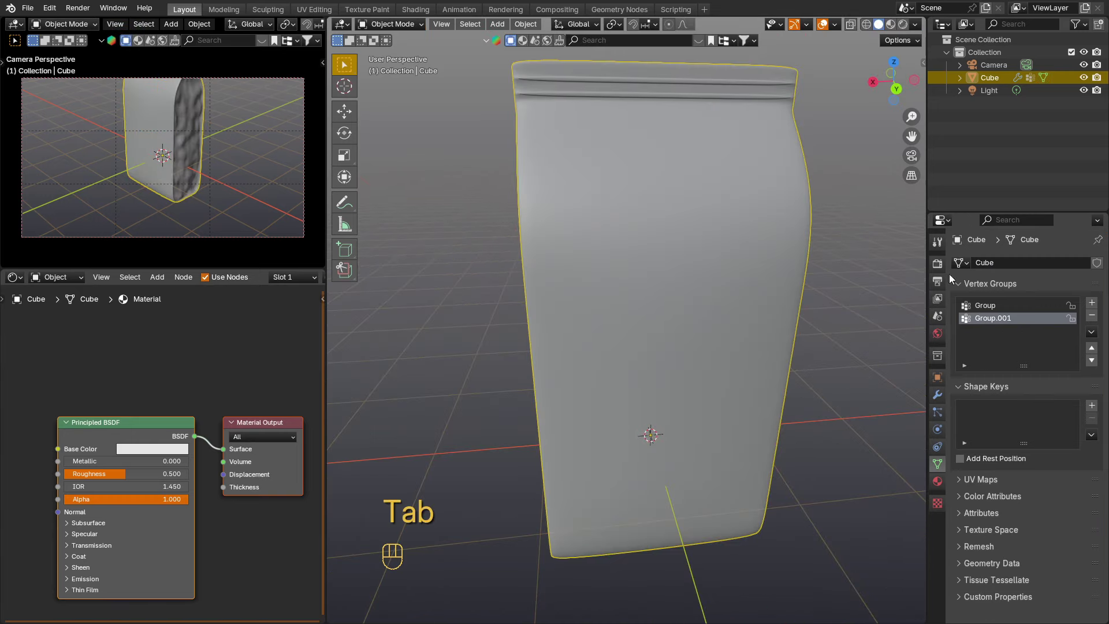
Duplicate the Displace modifier for vertex group Group.001 at strength 0.130, and set the original's strength to 0.210.
left_click(937, 395)
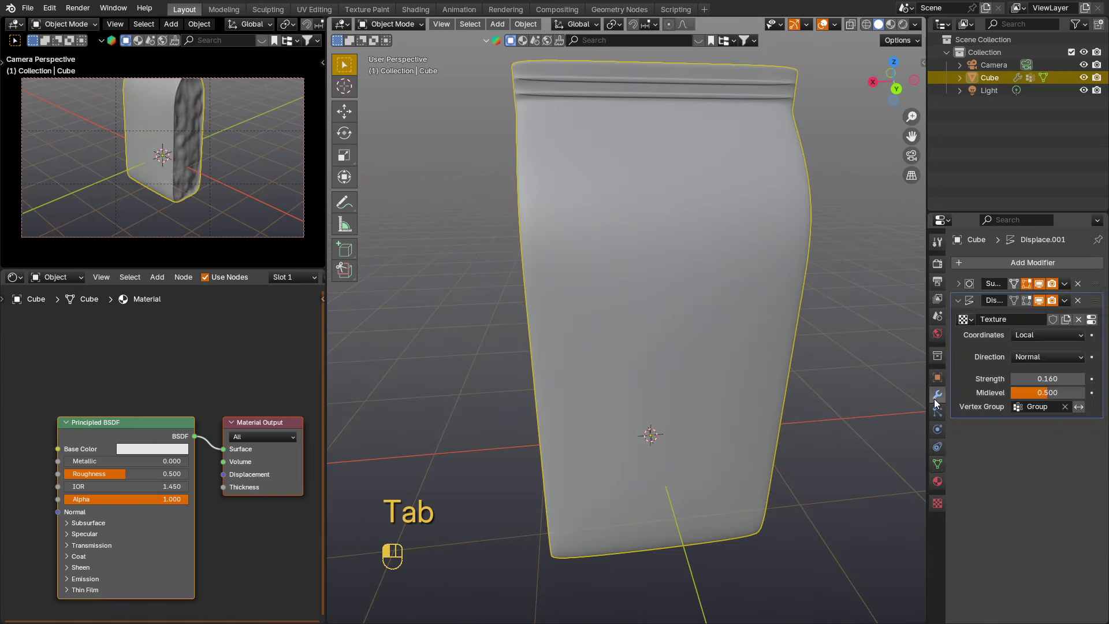
left_click(1065, 300)
left_click(1021, 358)
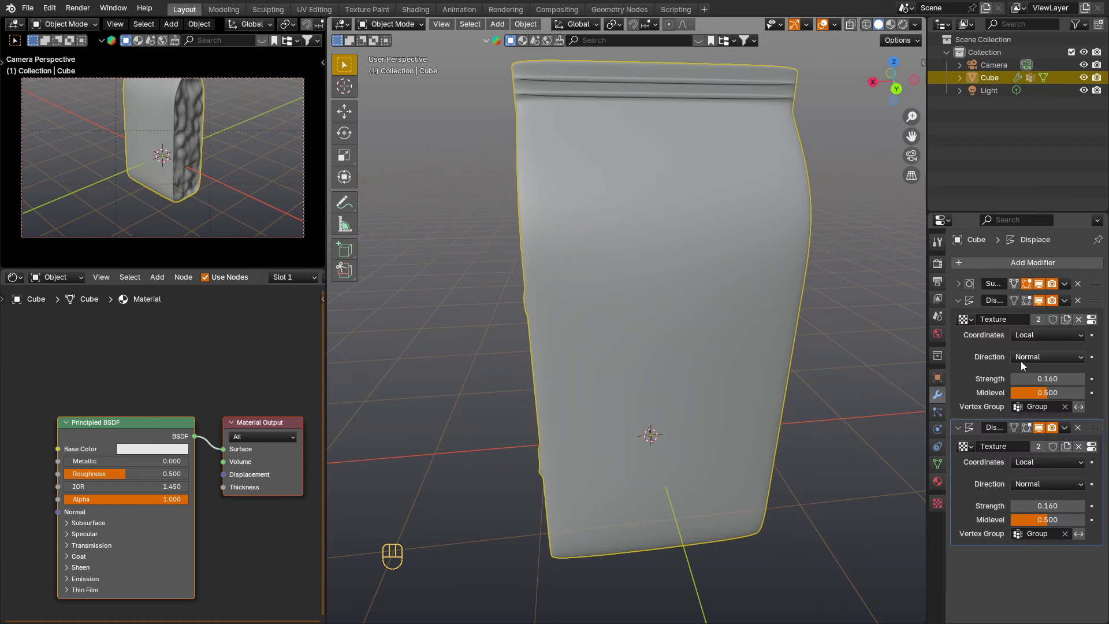
left_click(1053, 533)
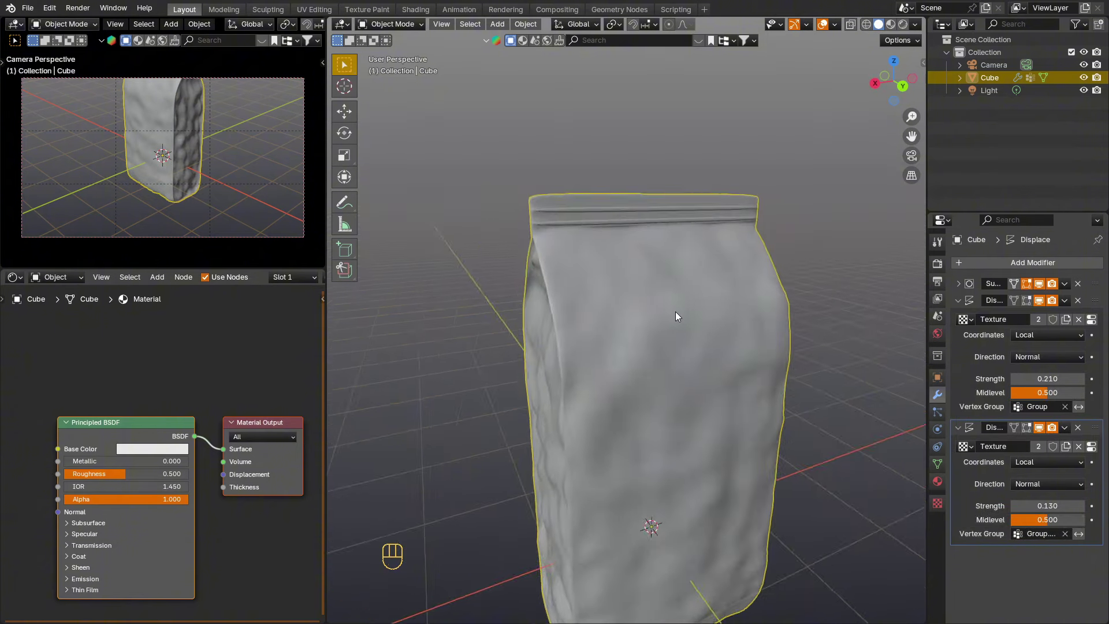
Inspect the wrinkled surface around the bag's top seal, broad front and narrow side.
scroll(674, 311, "up", 4)
middle_click_drag(635, 293, 707, 202)
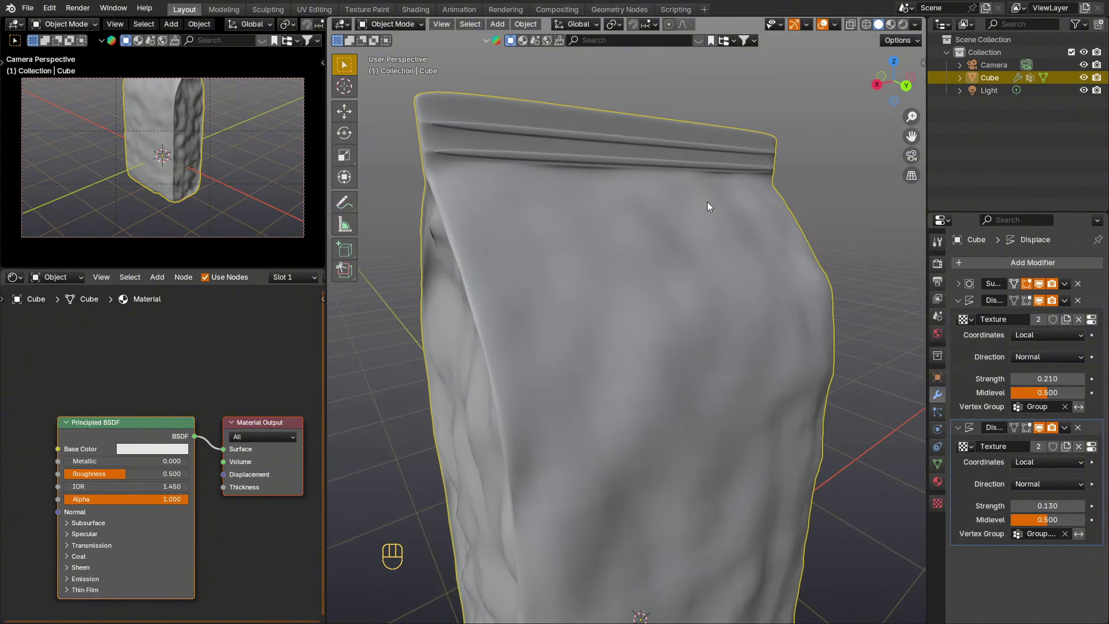
scroll(632, 310, "down", 3)
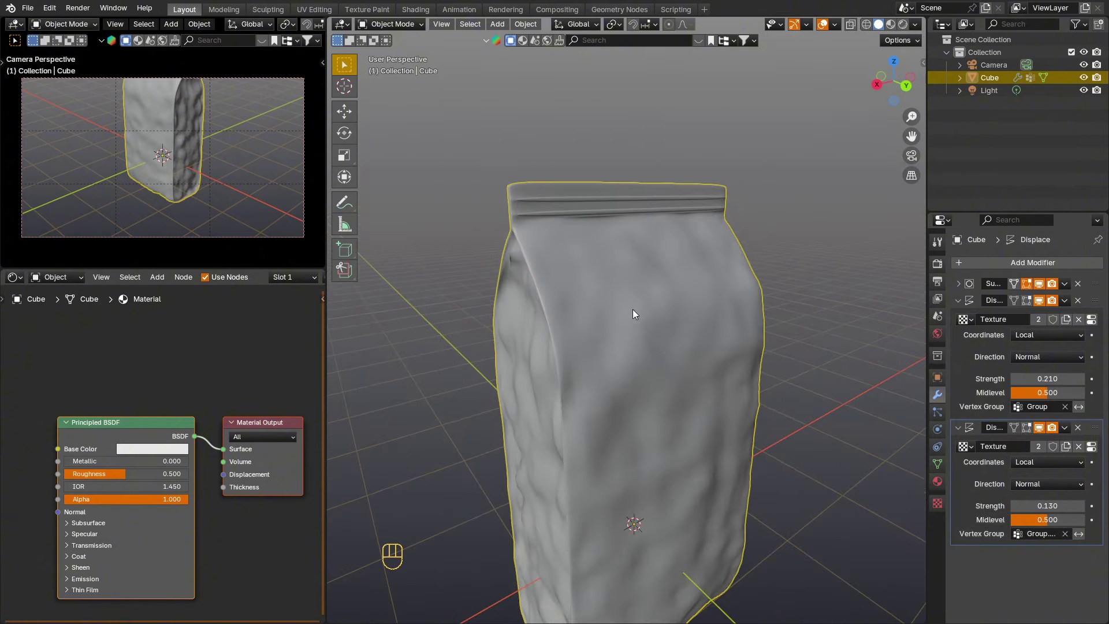
middle_click_drag(677, 347, 774, 293)
scroll(766, 394, "up", 5)
middle_click_drag(766, 394, 601, 340)
scroll(591, 399, "down", 2)
Select the bag's bottom faces in Edit Mode and extrude them a short distance downward.
key("Tab")
scroll(634, 419, "up", 2)
middle_click_drag(636, 419, 638, 340)
middle_click_drag(637, 339, 658, 271, "shift")
key("3")
left_click_drag(722, 271, 574, 339)
middle_click_drag(622, 350, 619, 376)
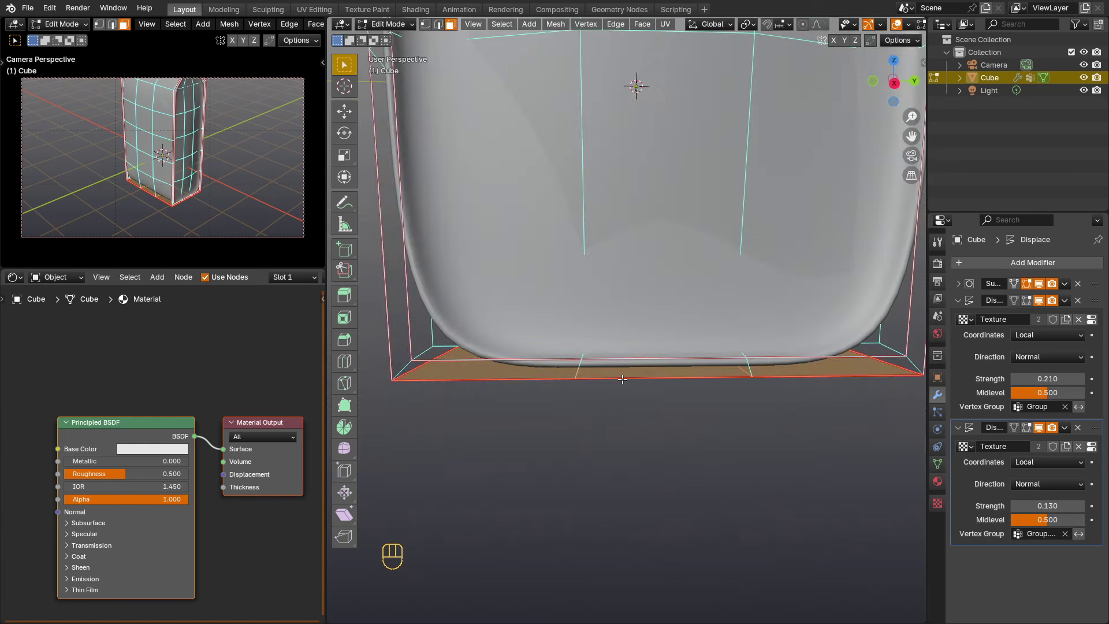
key("e")
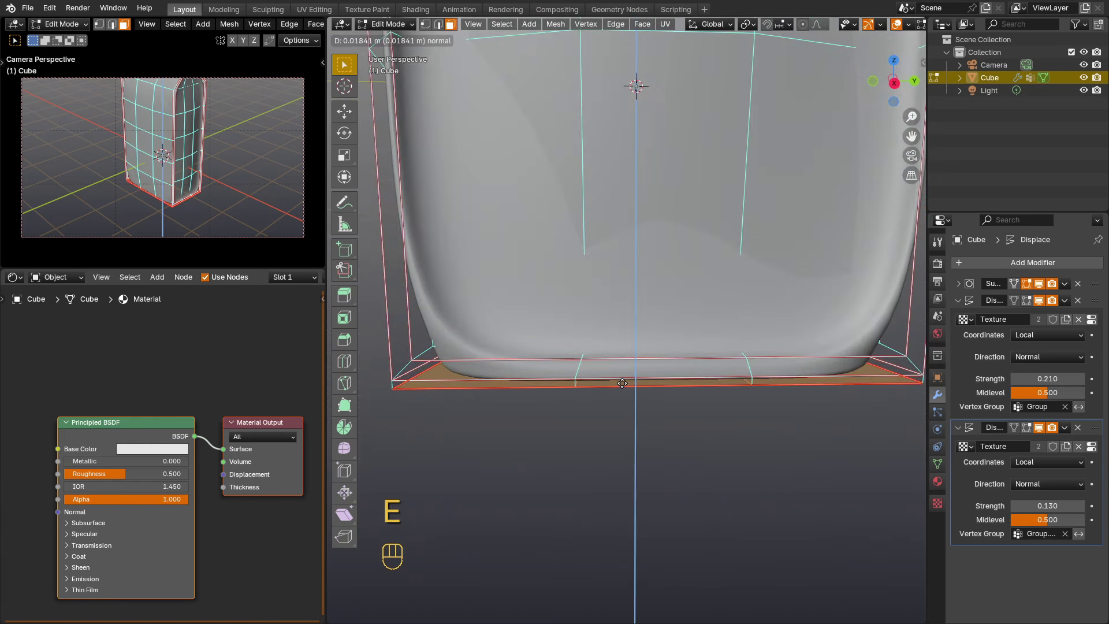
left_click(622, 385)
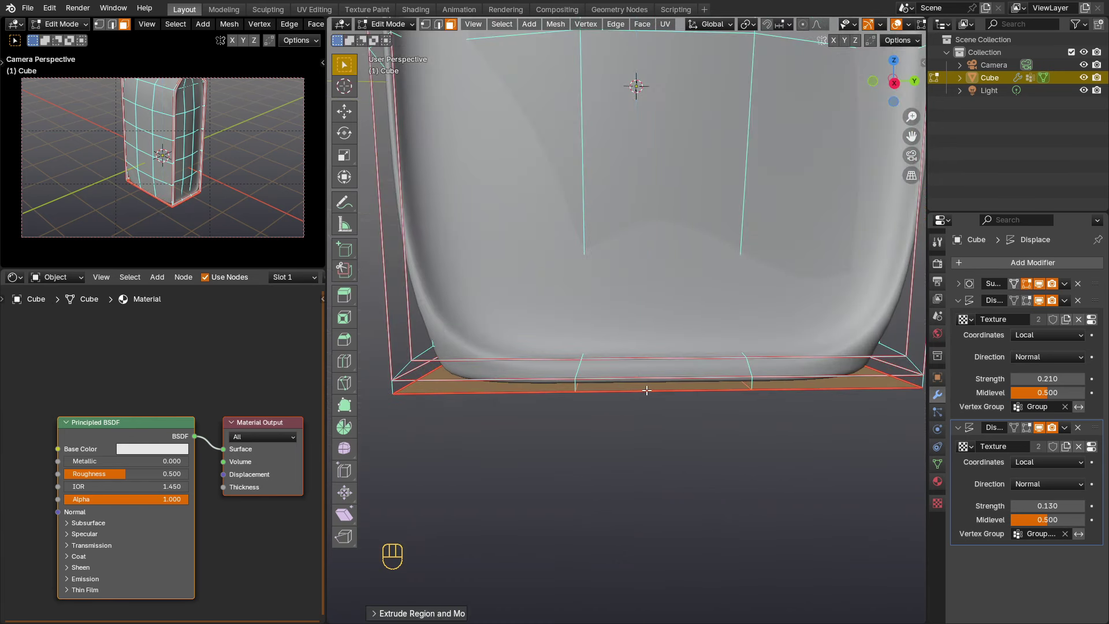
Add one centred loop cut running down the narrow side panels and across the bottom.
key("ctrl+r")
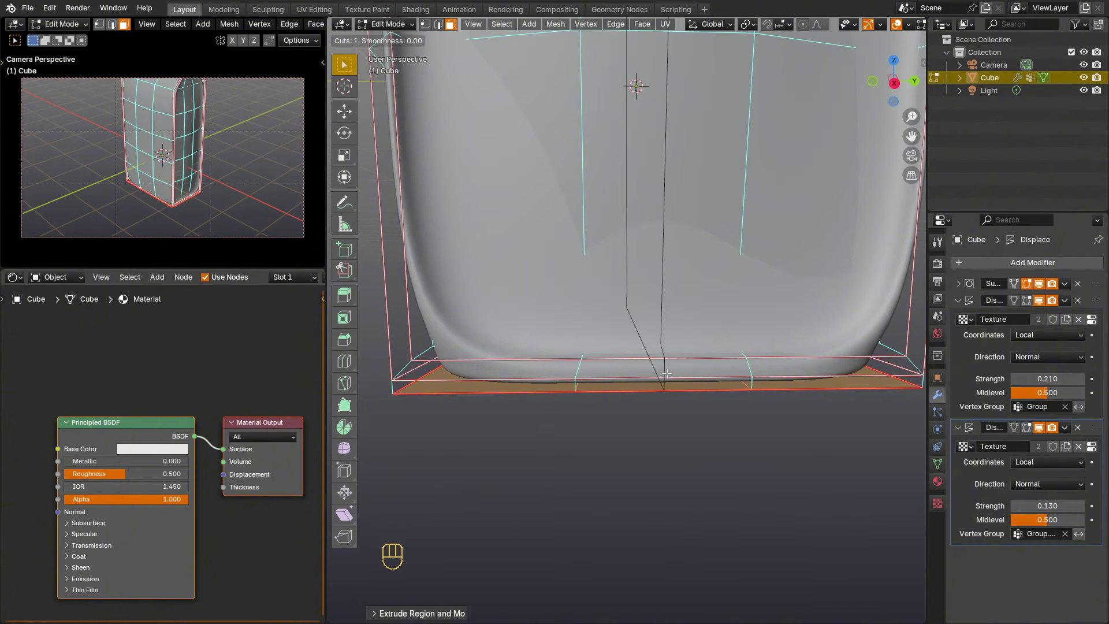
left_click(667, 374)
left_click(667, 373)
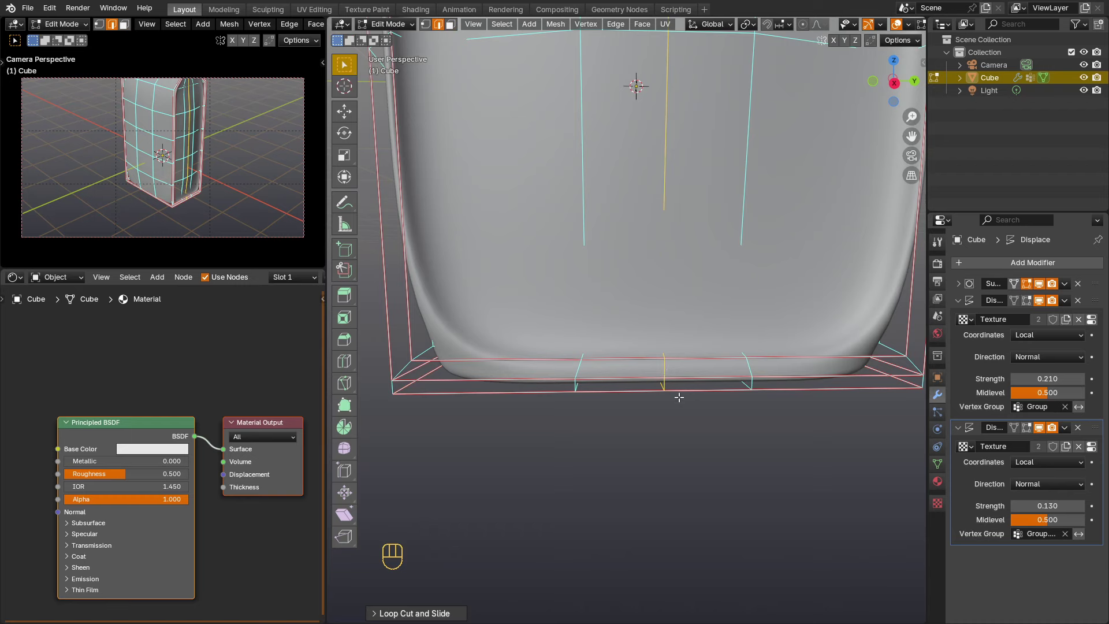
With X-ray on, select only the new loop's edges crossing the bottom and rising at both ends.
key("2")
key("alt+z")
middle_click_drag(678, 397, 561, 360)
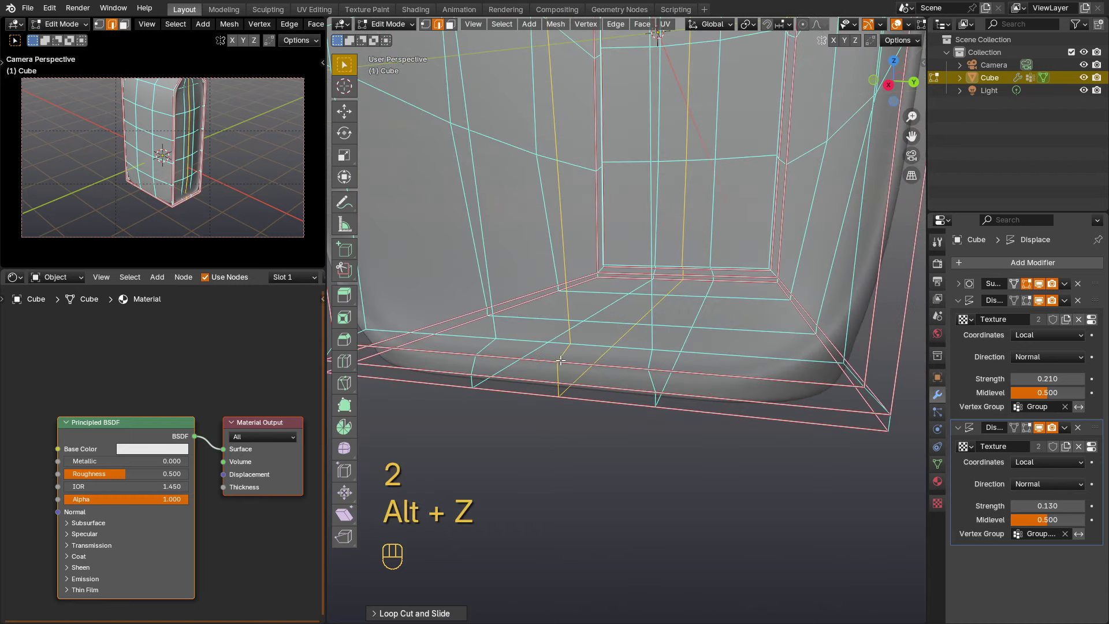
scroll(561, 361, "up", 1)
left_click(564, 352)
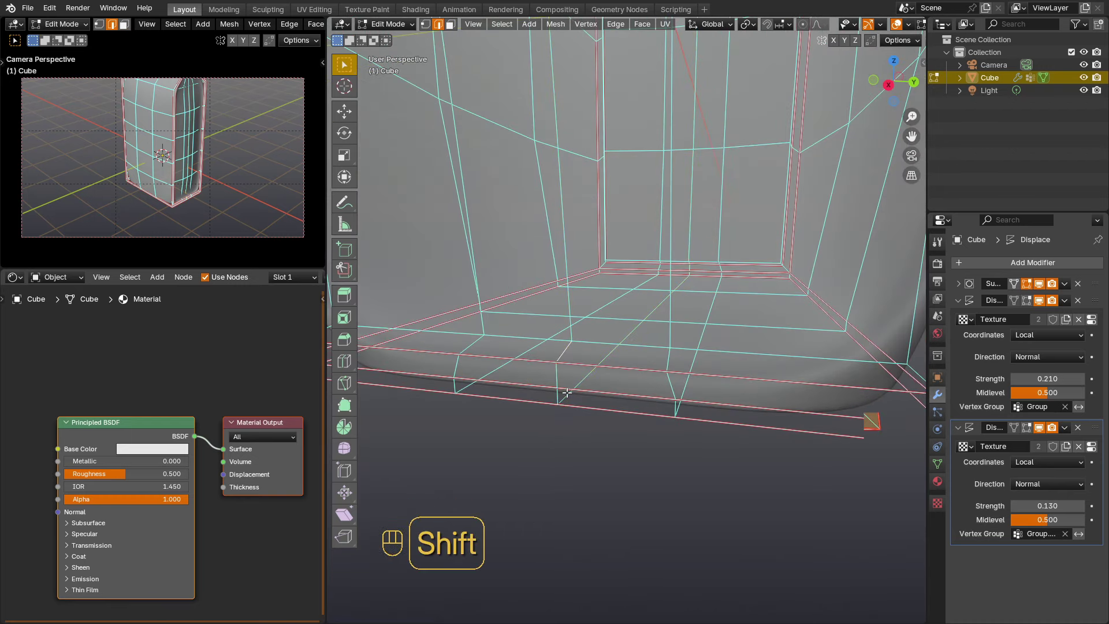
left_click(595, 372, "alt+shift")
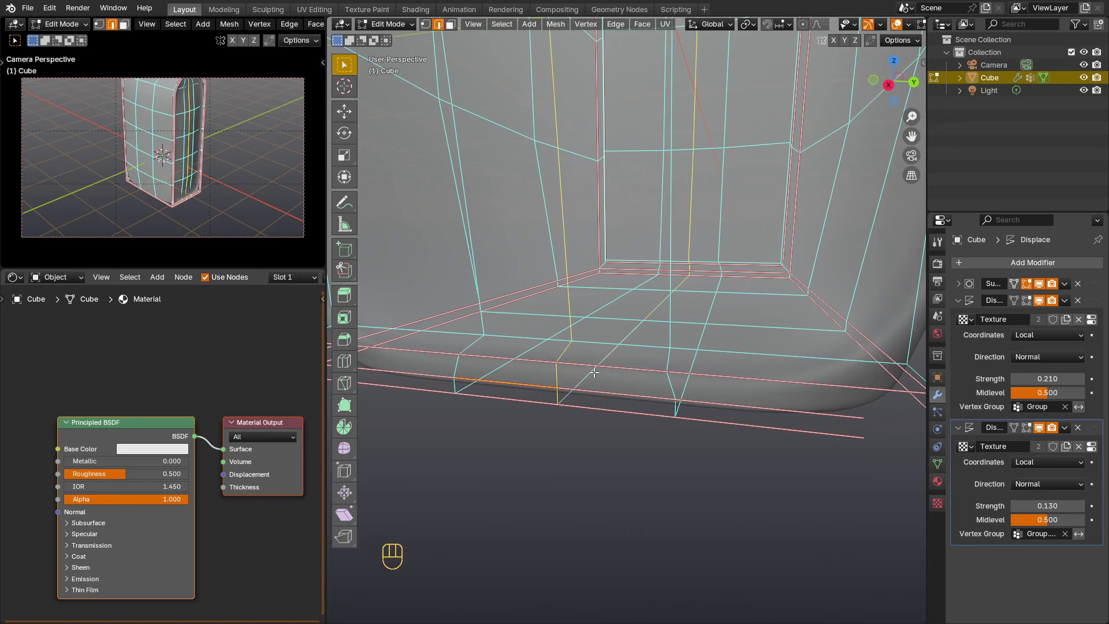
key("ctrl+z")
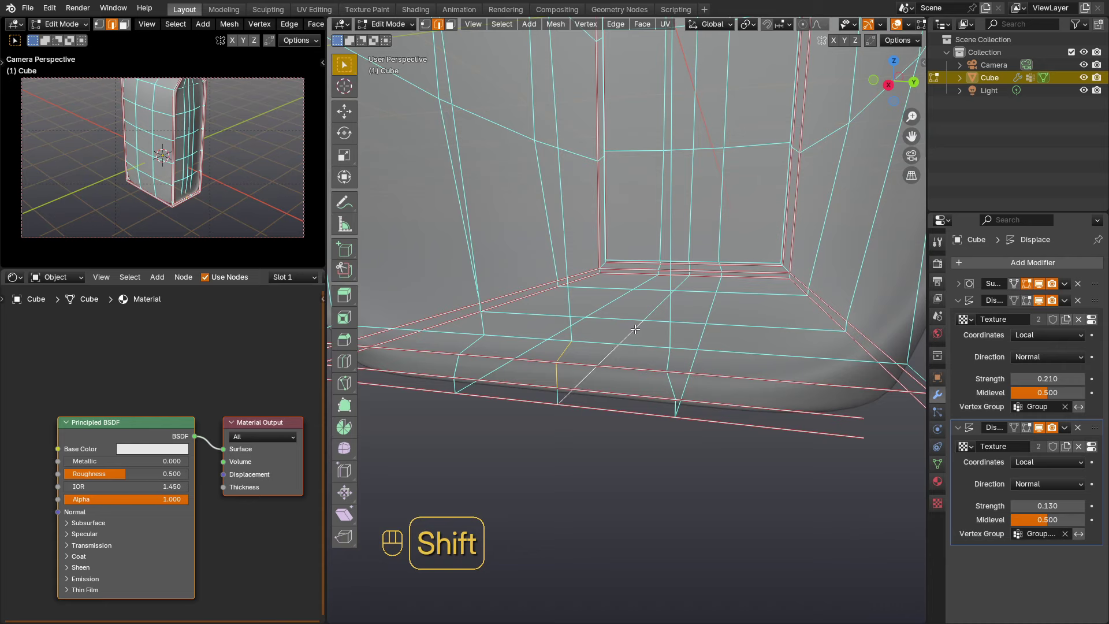
middle_click_drag(691, 274, 584, 272)
middle_click_drag(750, 279, 613, 282, "shift")
middle_click_drag(705, 283, 596, 449)
scroll(741, 372, "down", 5)
left_click(565, 459, "shift")
scroll(588, 456, "up", 1)
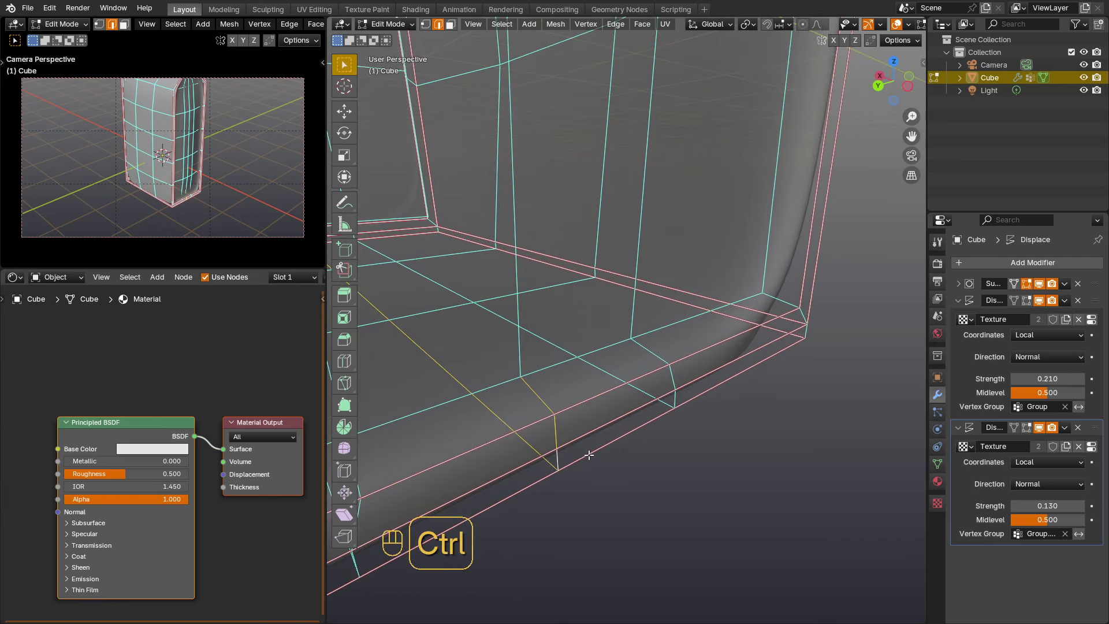
key("ctrl+b")
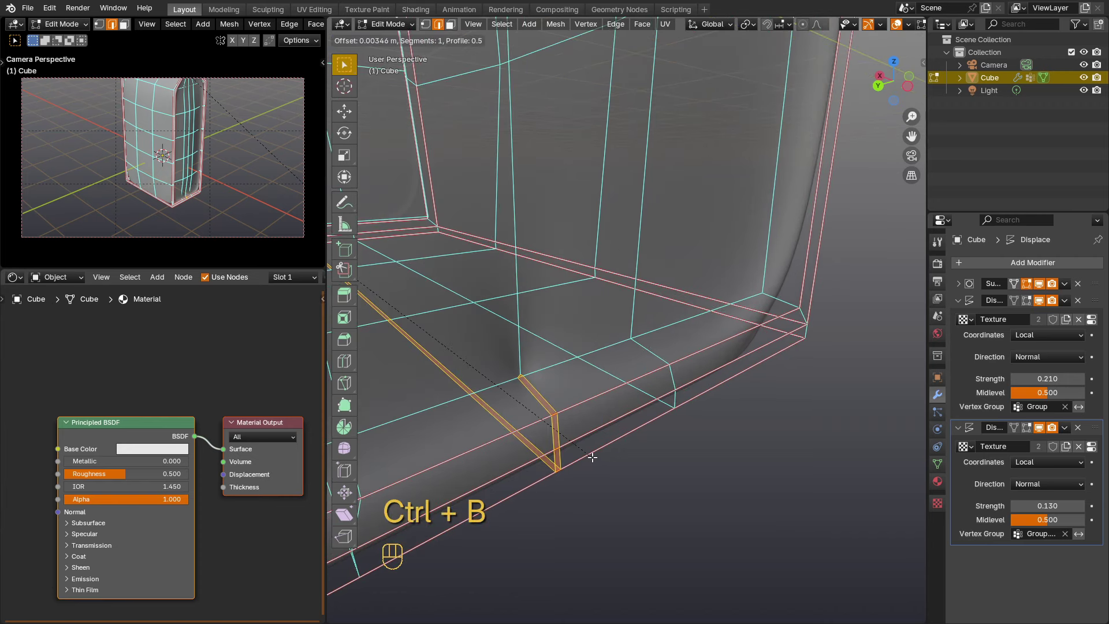
key("Escape")
key("ctrl+z")
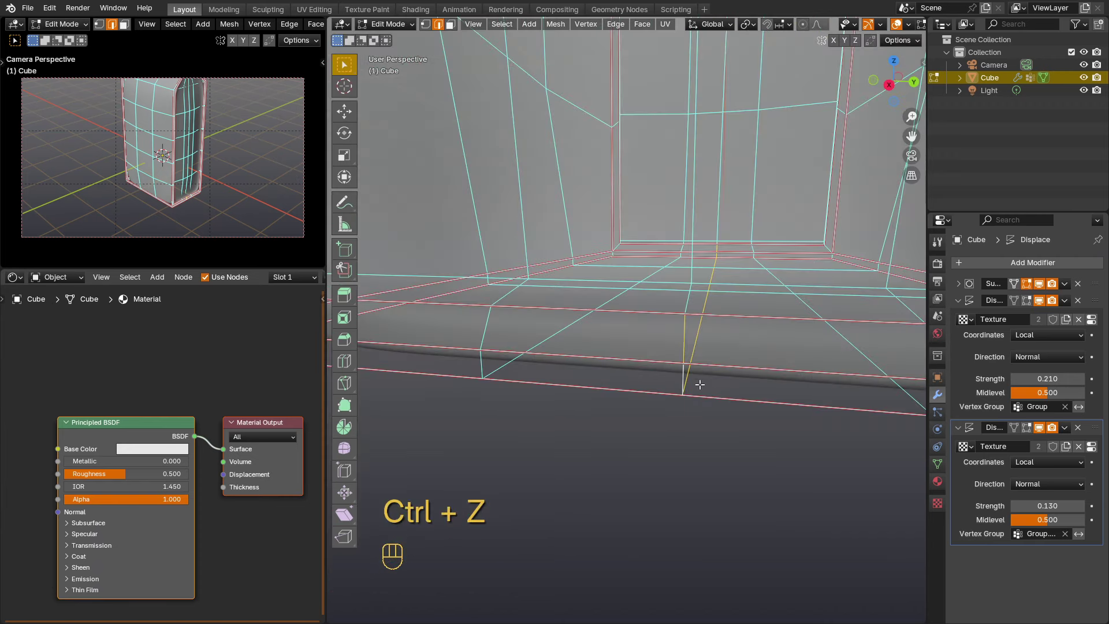
Bevel the selected bottom seam edges by about 0.005 m, then extrude the resulting strip and scale it to about 0.97.
key("ctrl+b")
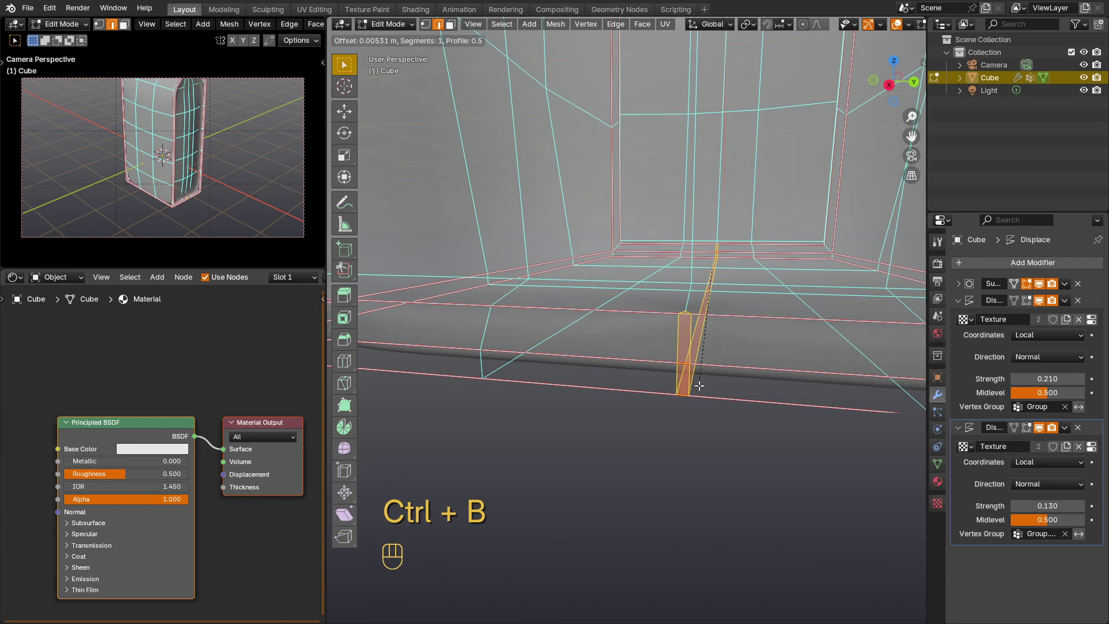
left_click(701, 386)
key("e")
key("s")
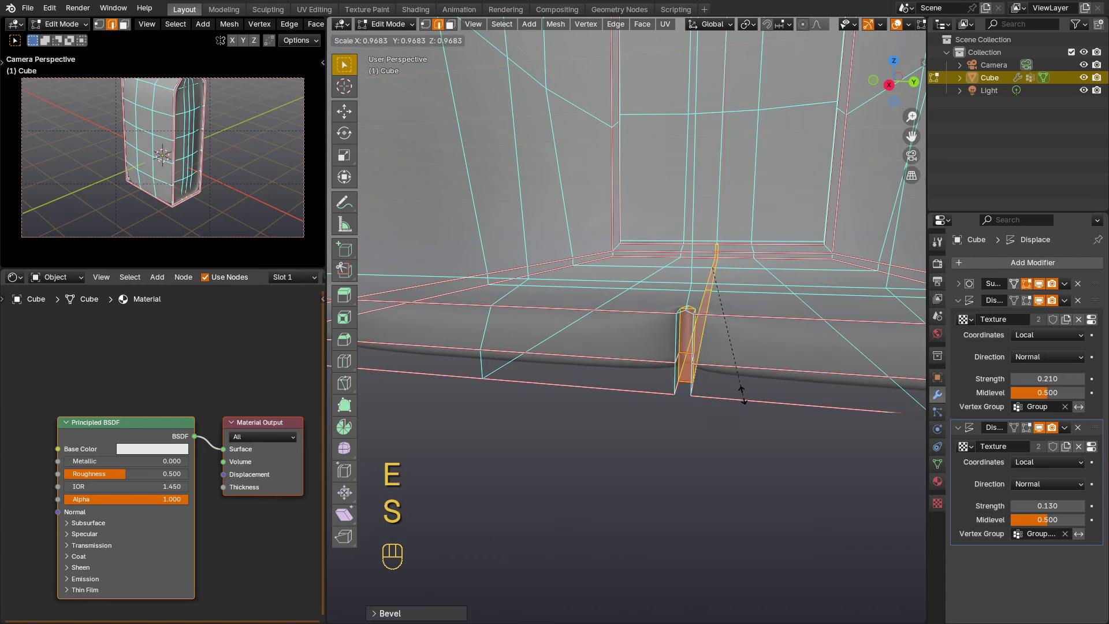
left_click(743, 394)
middle_click_drag(733, 359, 714, 345)
key("g")
key("z")
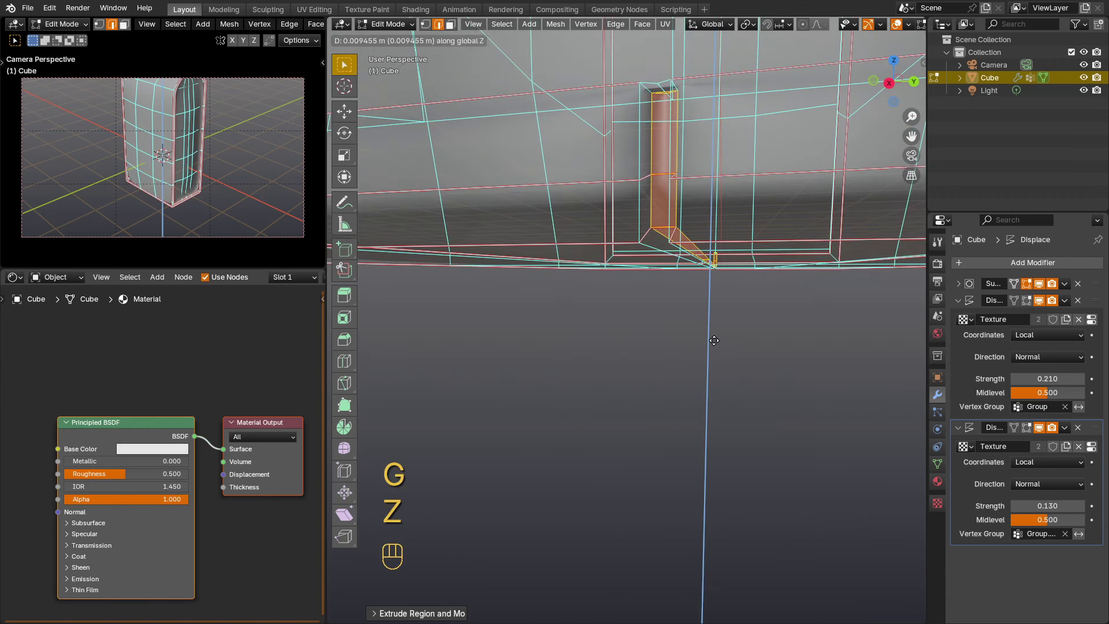
key("Escape")
Deselect the strip's vertices at both upright ends and move the remaining bottom strip slightly upward along Z.
key("1")
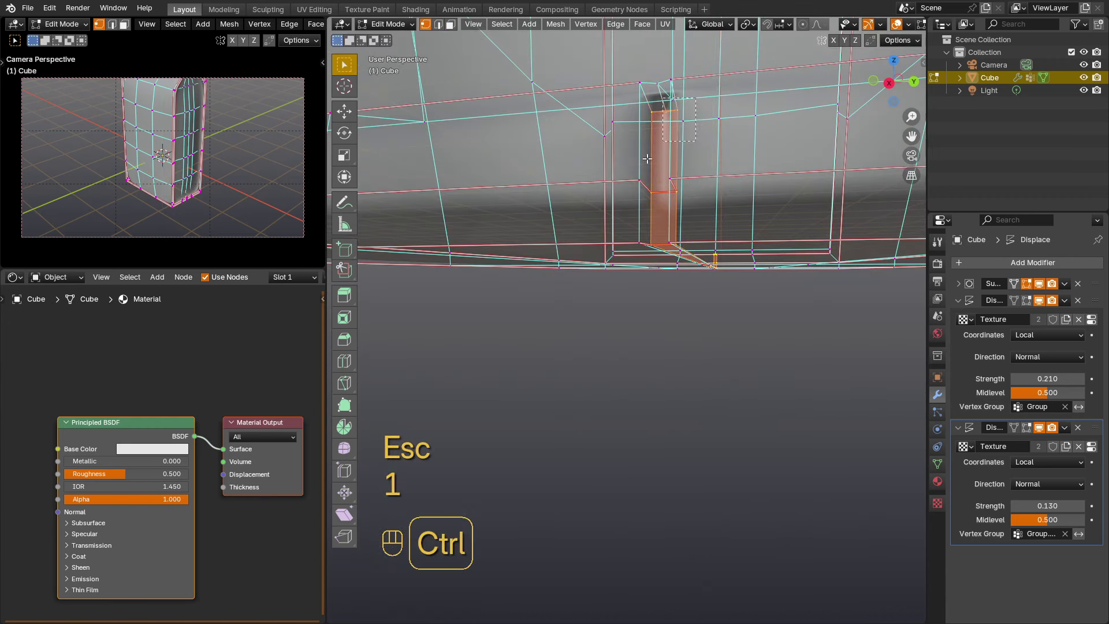
left_click_drag(647, 158, 607, 204, "ctrl")
middle_click_drag(728, 296, 703, 304)
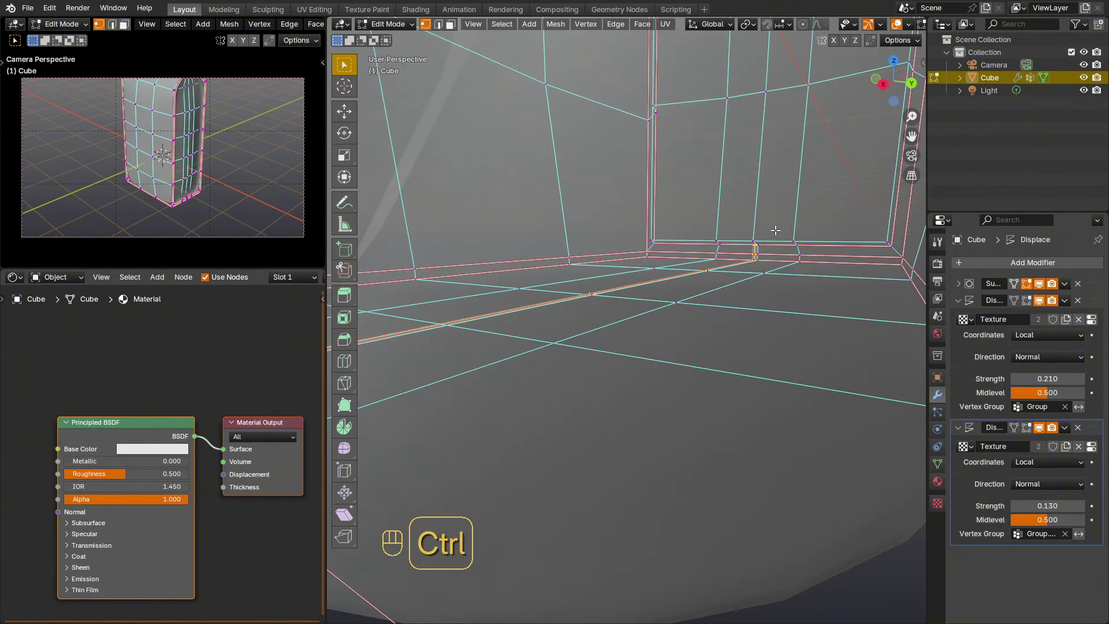
left_click_drag(745, 252, 732, 257, "ctrl")
key("g")
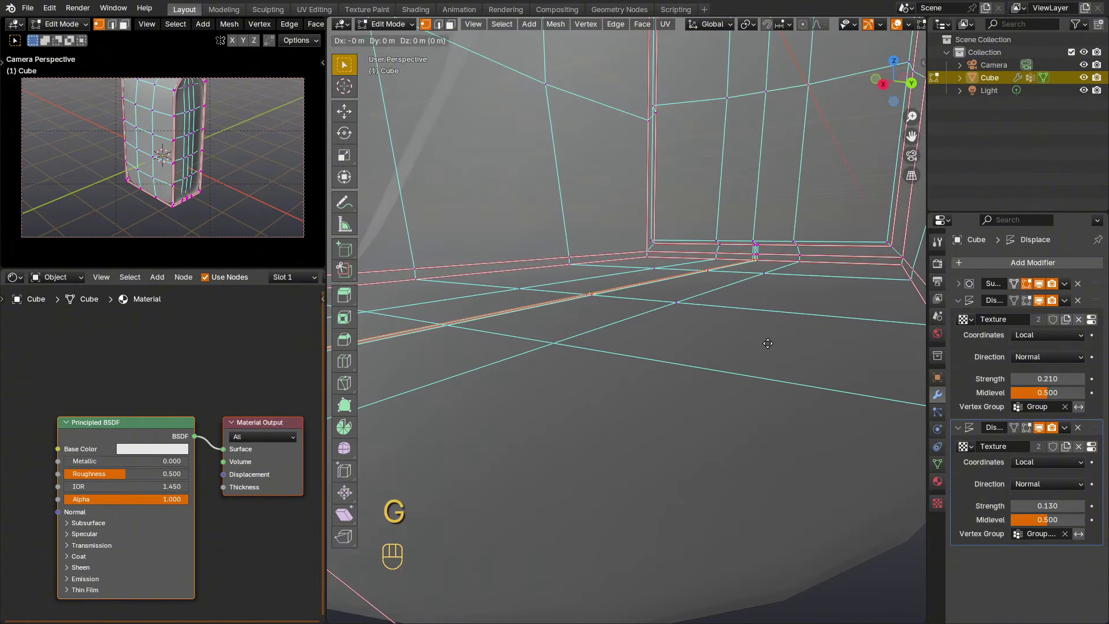
key("z")
left_click(767, 323)
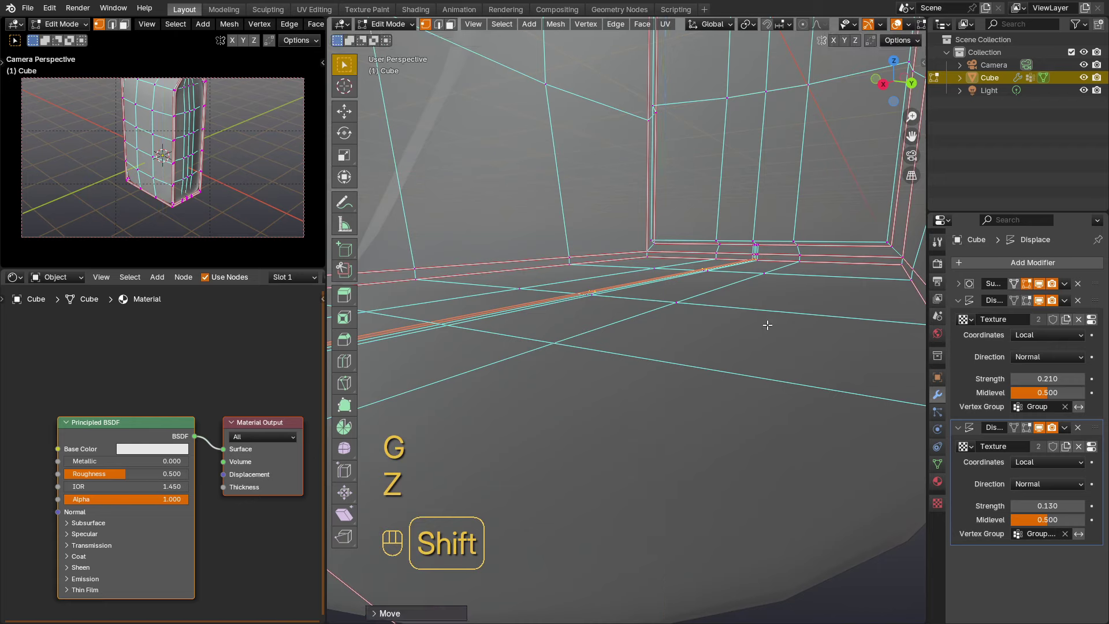
Return to Object Mode, turn off X-ray and save the Blender file.
middle_click_drag(766, 322, 668, 321)
key("Tab")
key("alt+z")
key("ctrl+s")
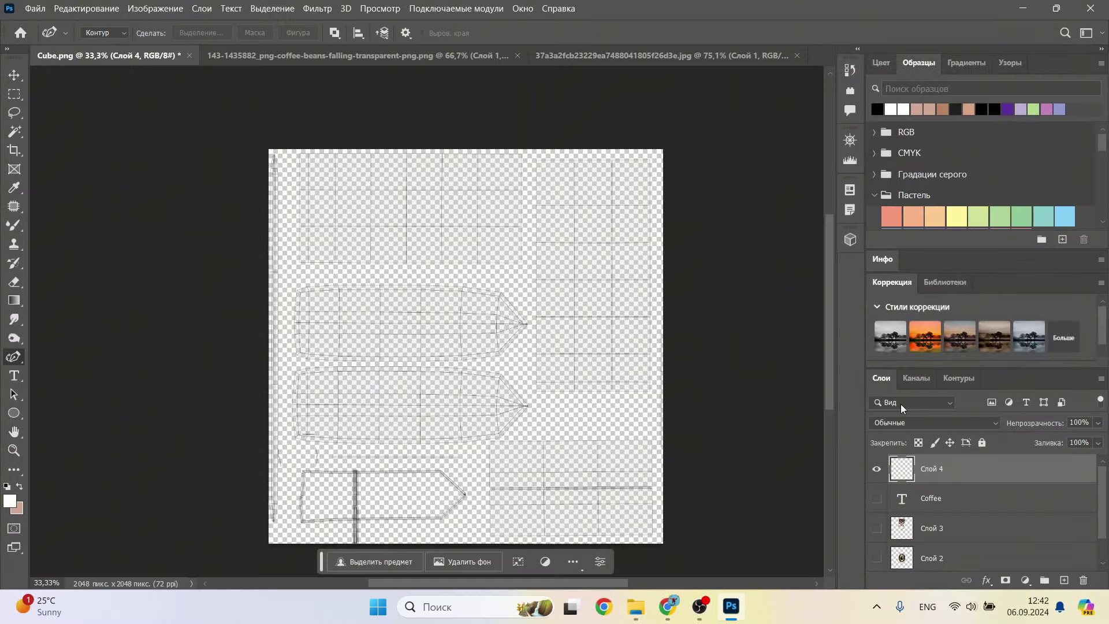
Switch to Photoshop and show layer Слой 2 with the Killer Coffee label over the UV layout in Cube.png.
scroll(941, 479, "down", 1)
left_click(877, 526)
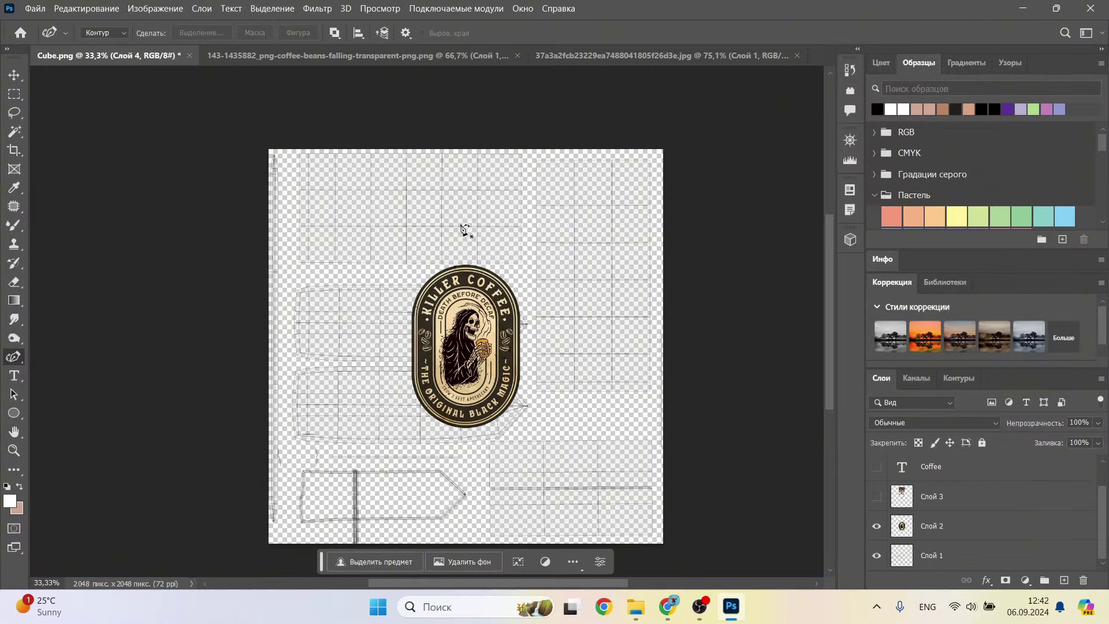
Place the Killer Coffee label over the upper UV panel, rotated 90 degrees and scaled to about 73.7%.
key("v")
left_click_drag(477, 364, 389, 289)
key("ctrl+t")
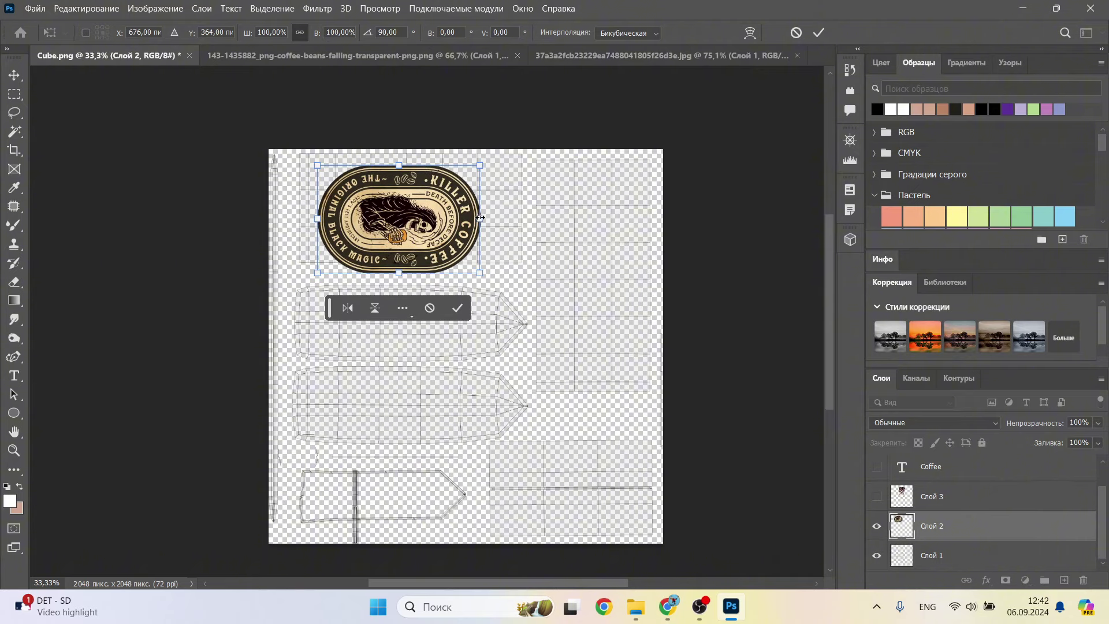
left_click_drag(480, 217, 423, 214)
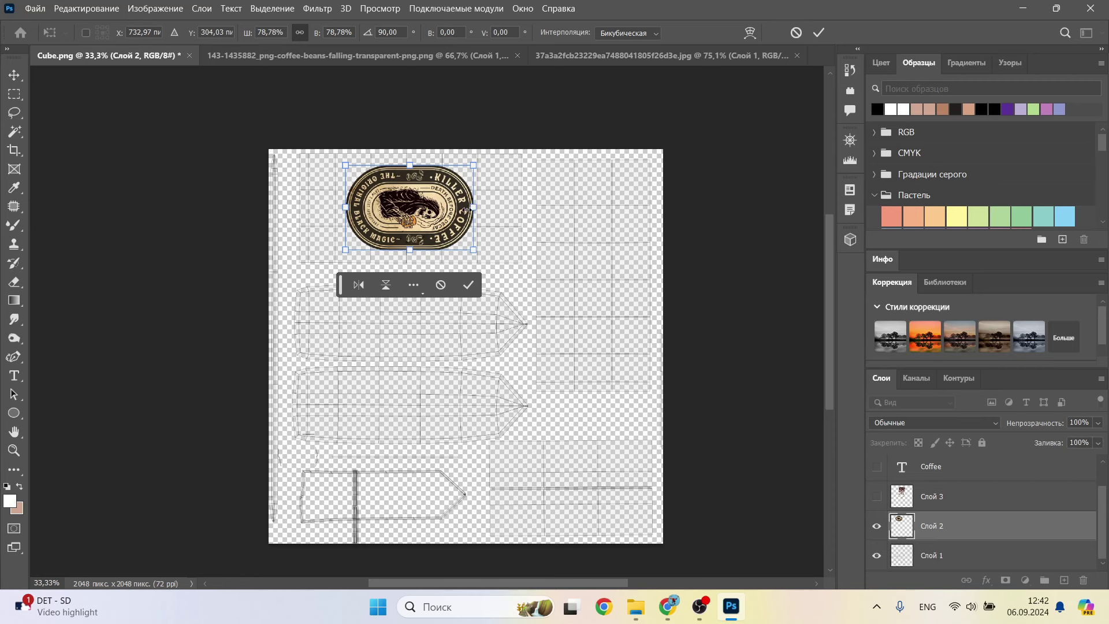
left_click_drag(468, 209, 436, 220)
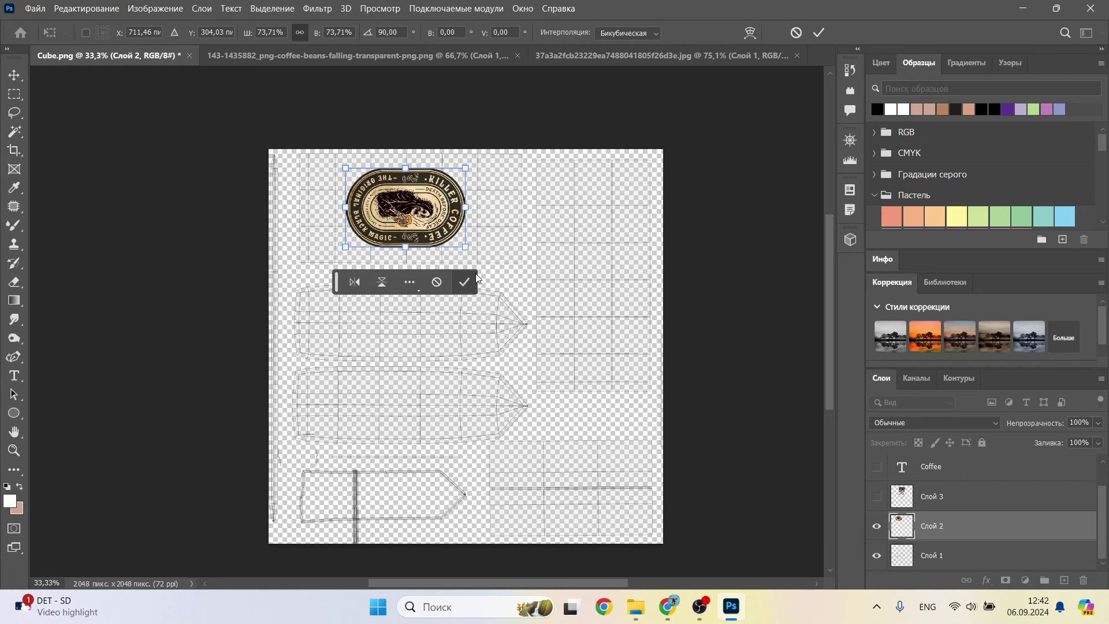
left_click(467, 283)
Show the coffee bean layer Слой 3 and rotate the beans 90 degrees.
left_click(877, 497)
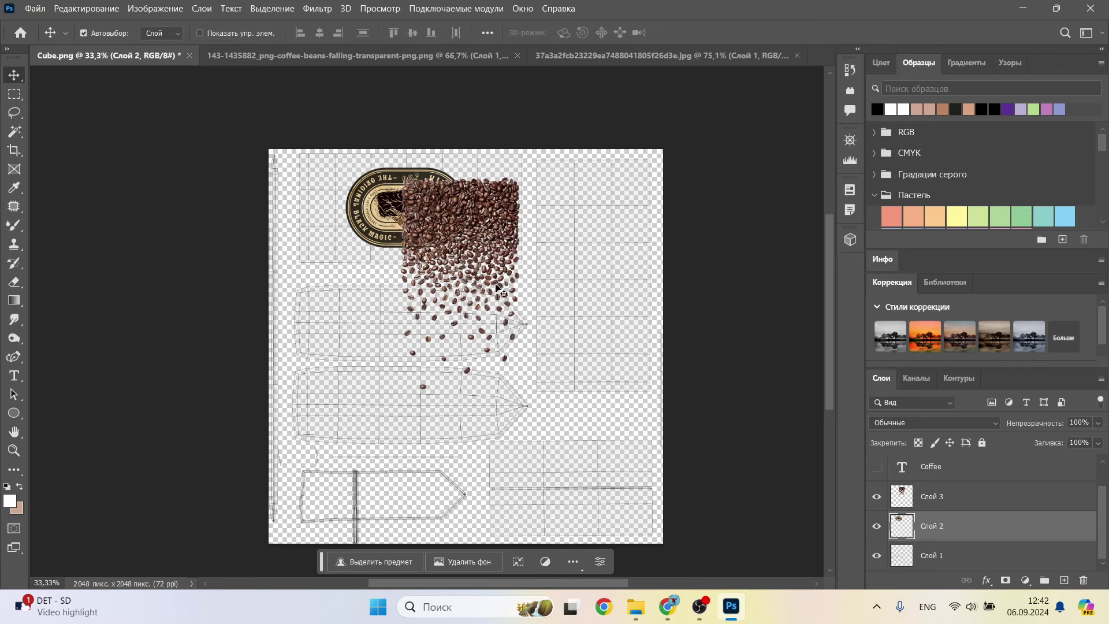
left_click(508, 250)
key("ctrl+t")
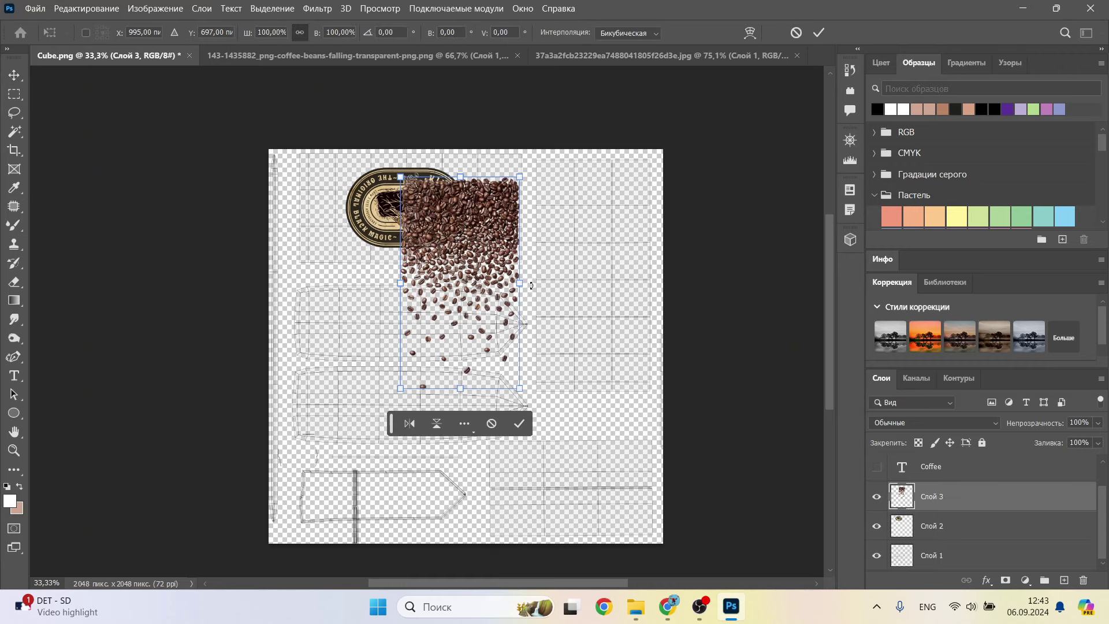
left_click_drag(531, 286, 460, 355)
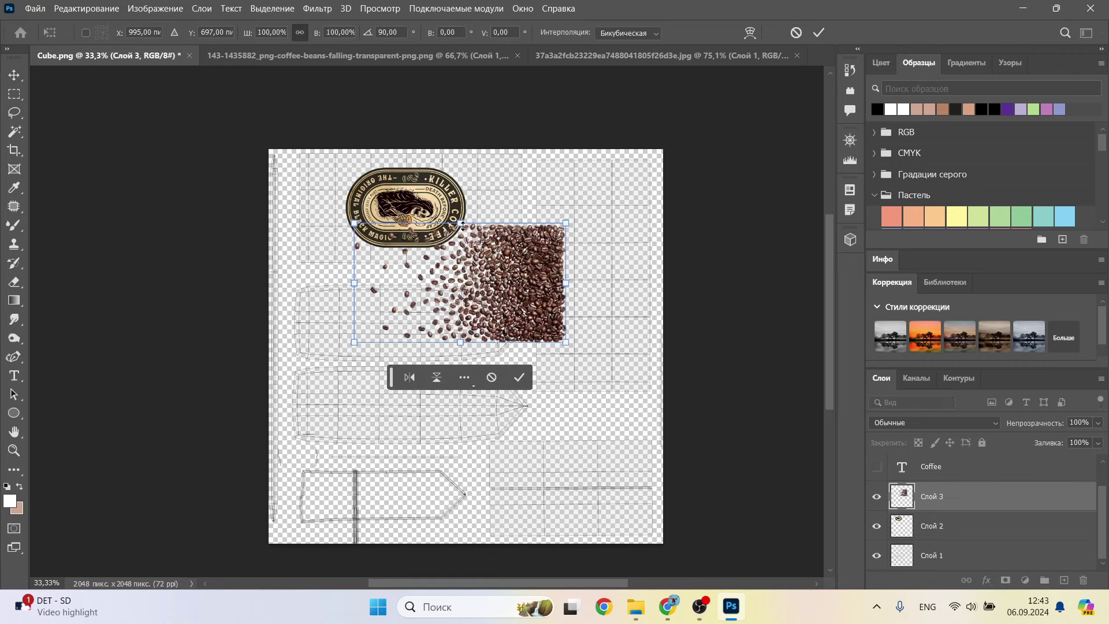
Move the coffee beans onto the upper UV panel and stretch them to the panel's height, at about 92% by 71% scale.
left_click_drag(463, 226, 463, 261)
left_click_drag(483, 316, 502, 227)
left_click_drag(483, 167, 483, 154)
scroll(481, 191, "up", 3, "alt")
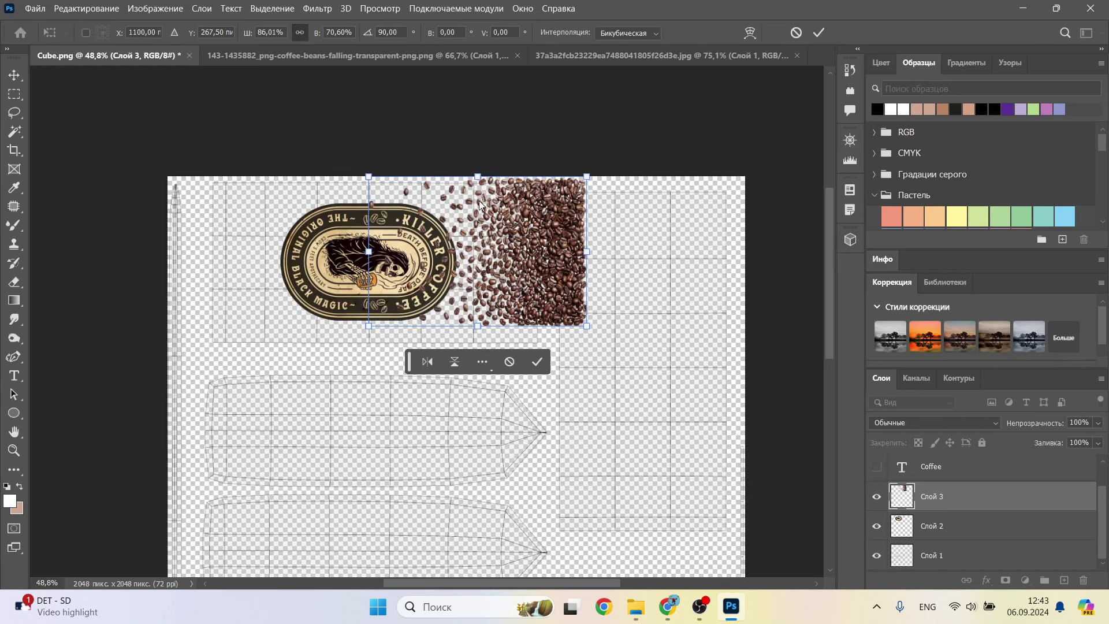
left_click_drag(479, 180, 478, 186)
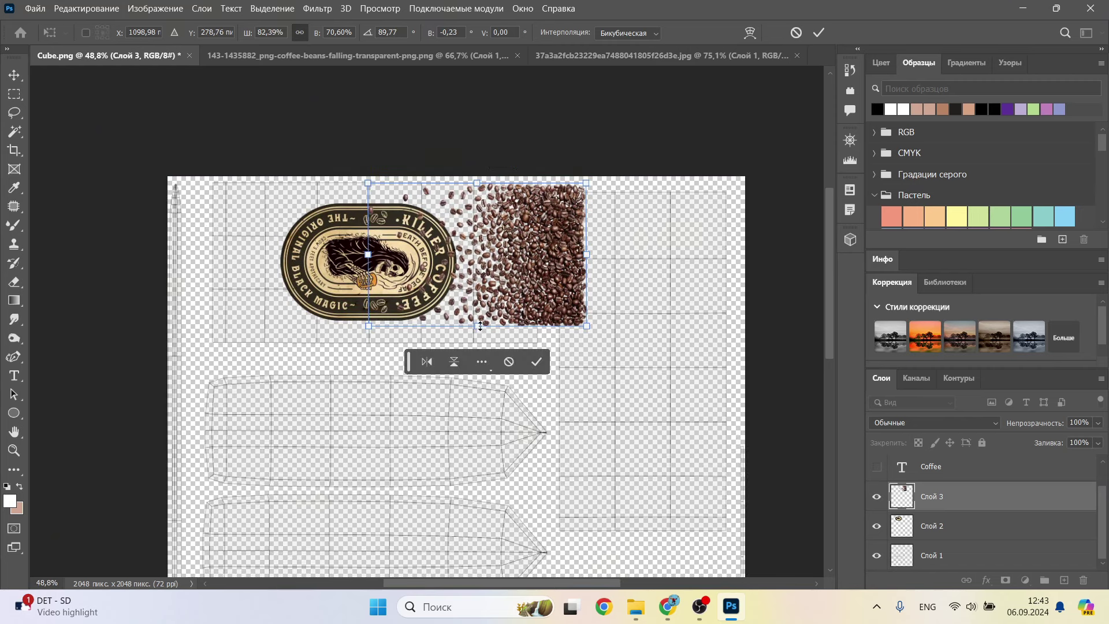
left_click_drag(479, 325, 476, 343)
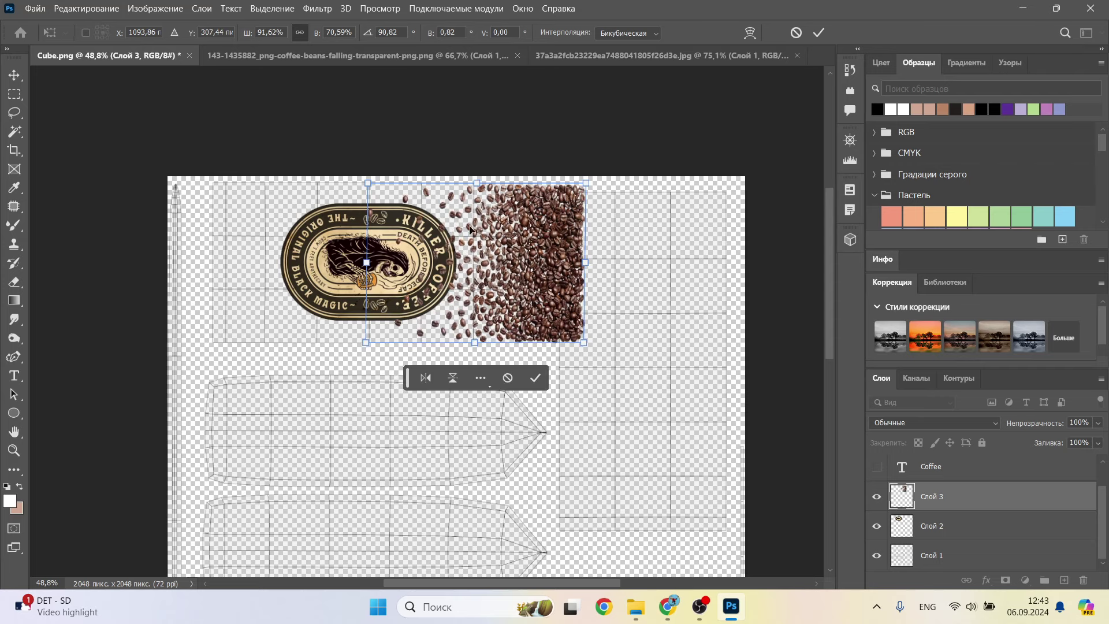
key("Return")
Shift the coffee beans toward the label to align with the panel's end and move layer Слой 3 below Слой 2.
key("ctrl+t")
left_click_drag(553, 283, 508, 280)
left_click(819, 32)
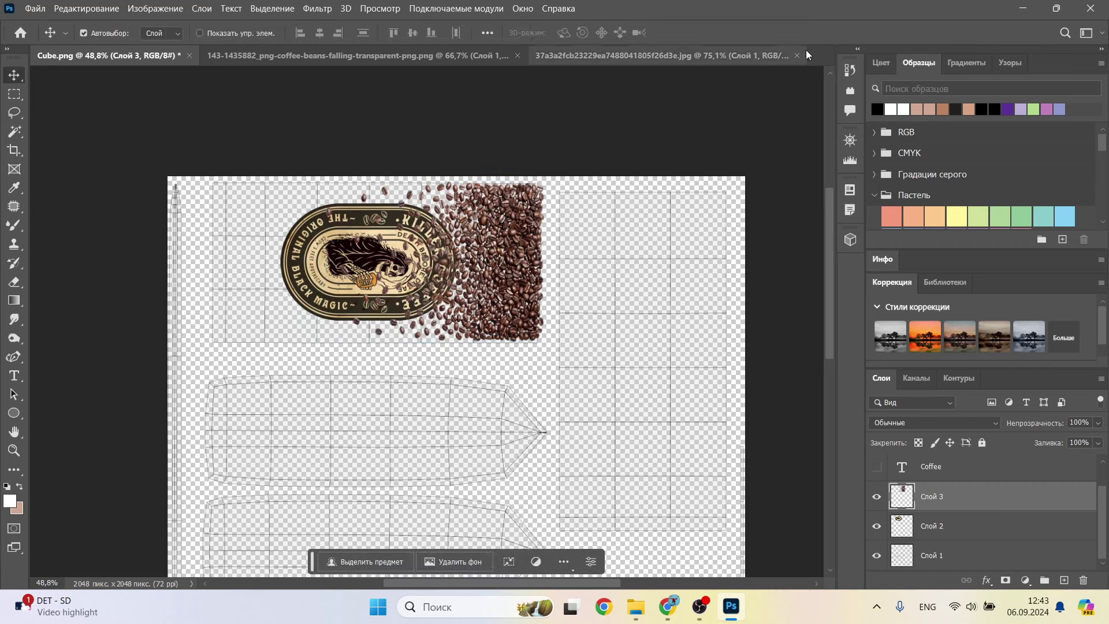
left_click_drag(980, 501, 979, 535)
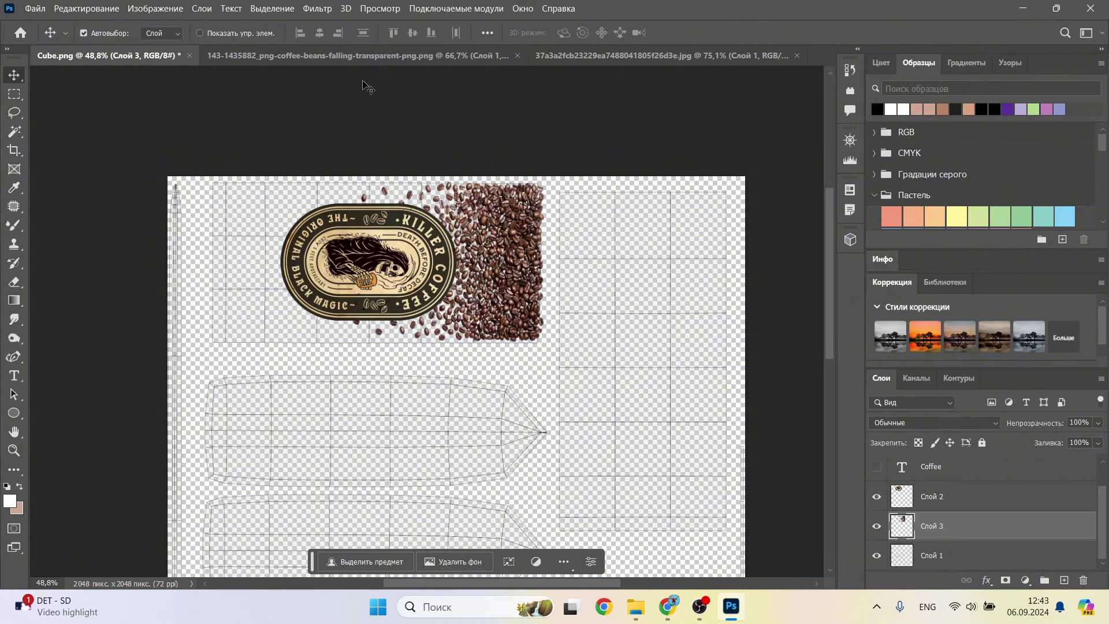
Draw a winding path with the Curvature Pen tool over the empty end of the upper panel beside the label.
left_click(14, 357)
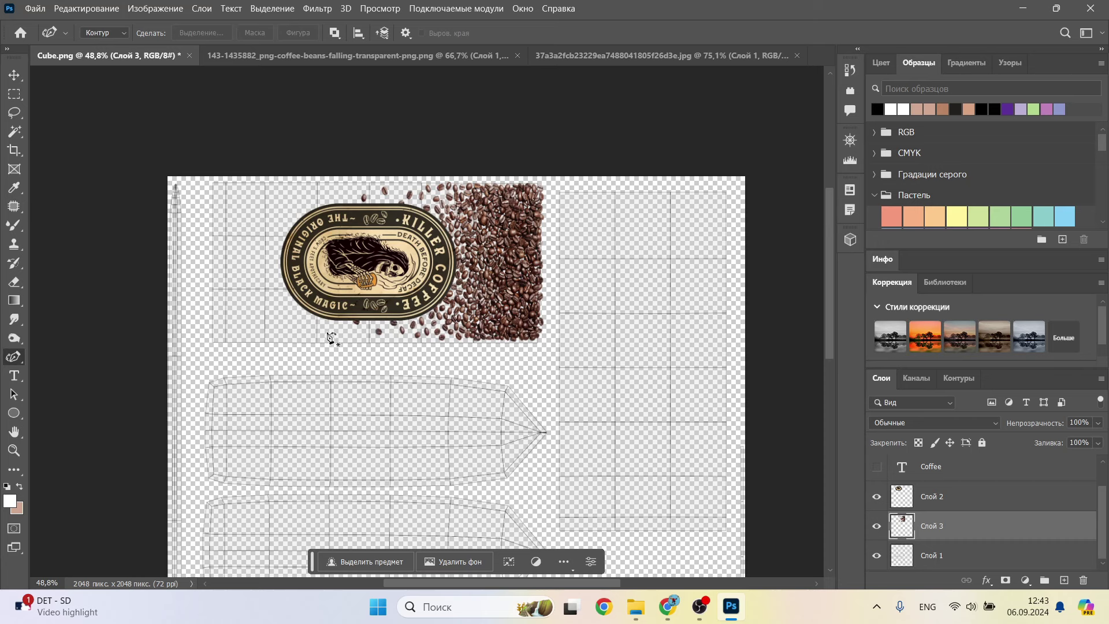
left_click(328, 332)
left_click(262, 299)
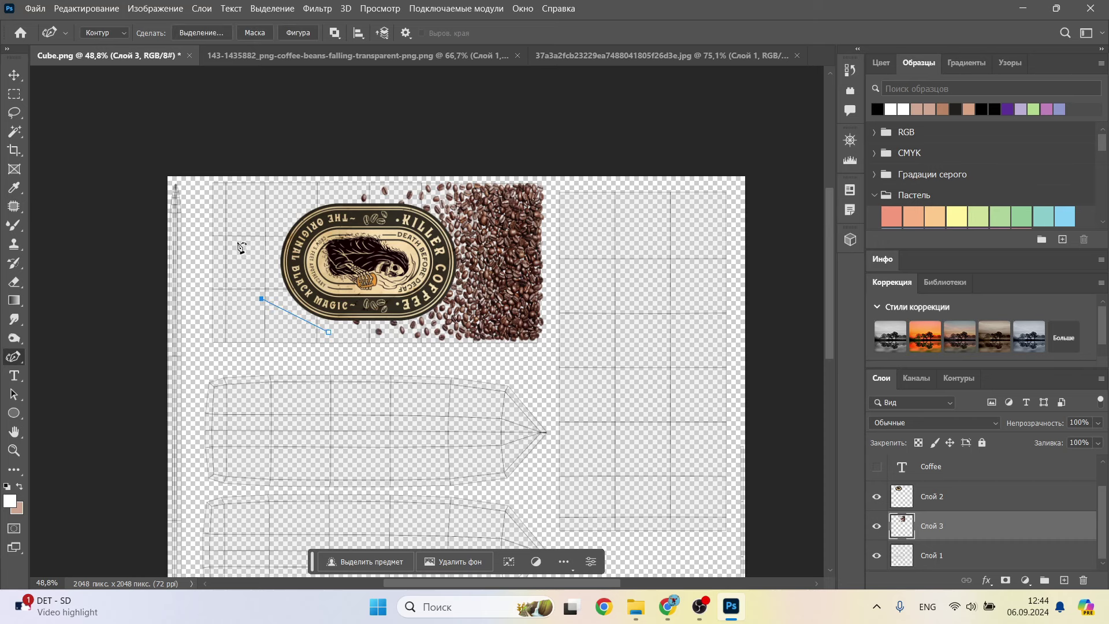
left_click(264, 227)
left_click(257, 195)
left_click(225, 200)
left_click(224, 265)
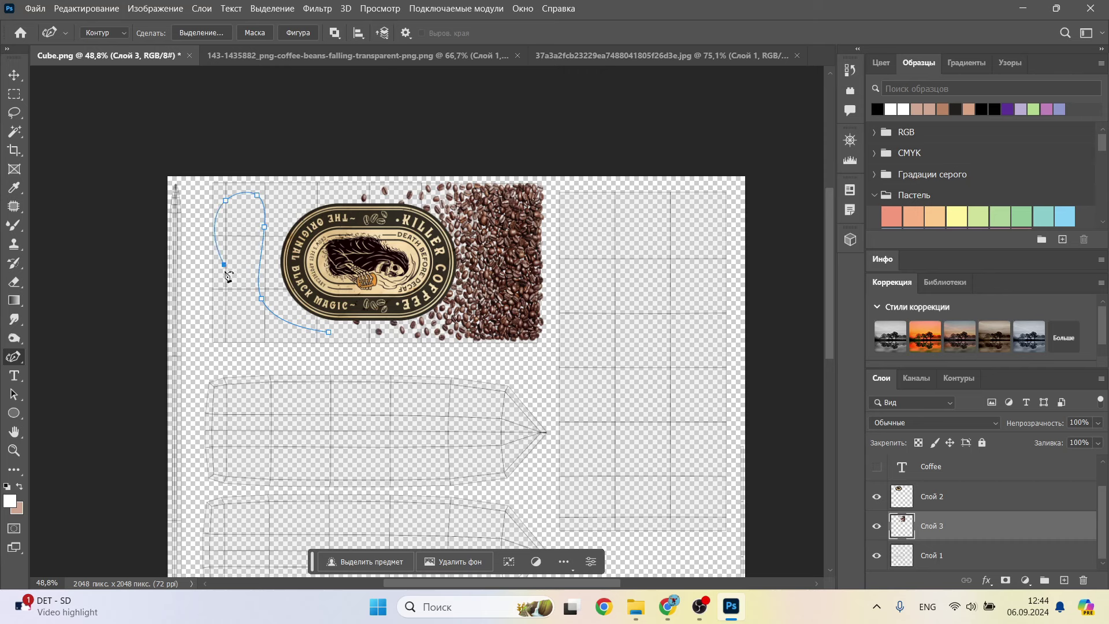
left_click(223, 326)
left_click(266, 269)
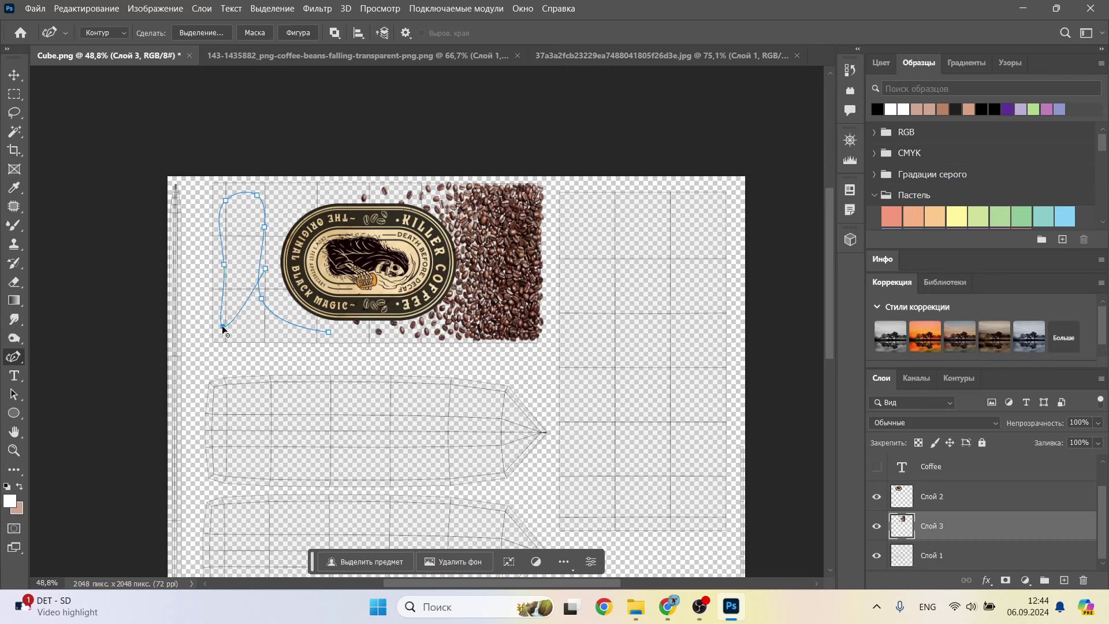
mouse_move(223, 327)
left_mouse_down()
mouse_move(236, 328)
mouse_move(223, 316)
left_mouse_up()
left_click(229, 307)
left_click(263, 244)
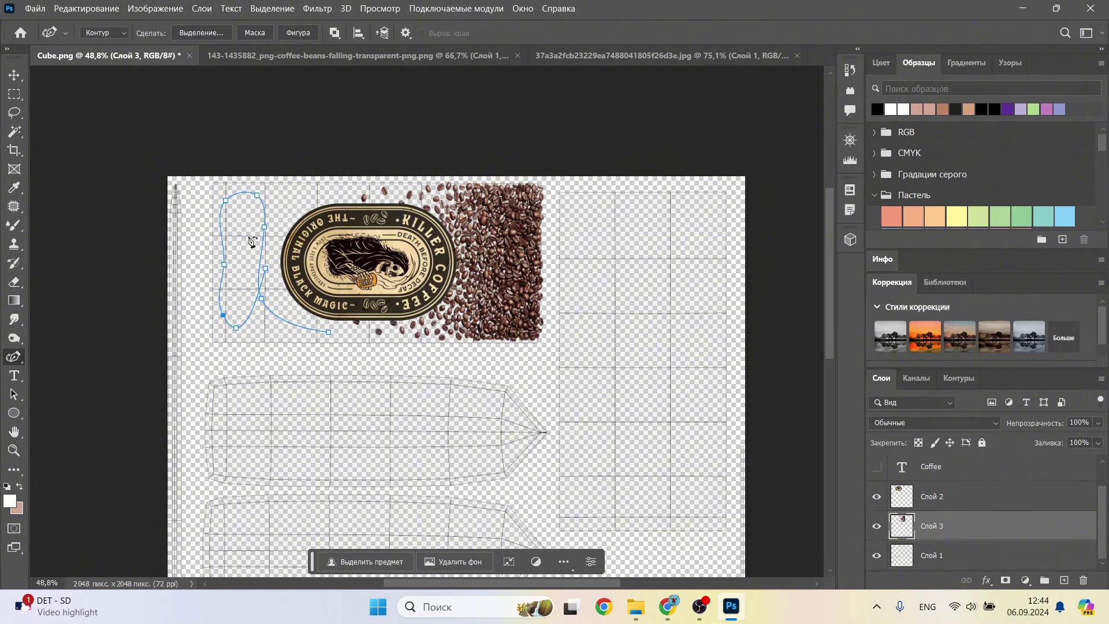
left_click(249, 232)
left_click(289, 199)
Apply the Flame filter along the path on layer Слой 4 with an interval of 85 and the custom green colour.
scroll(985, 510, "up", 1)
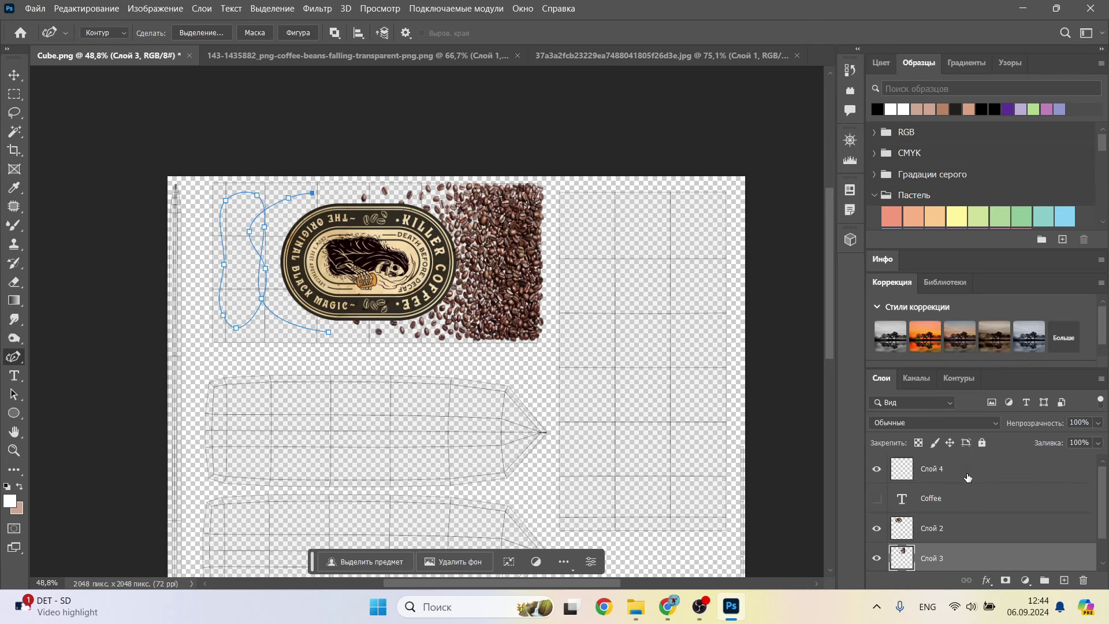
left_click(986, 471)
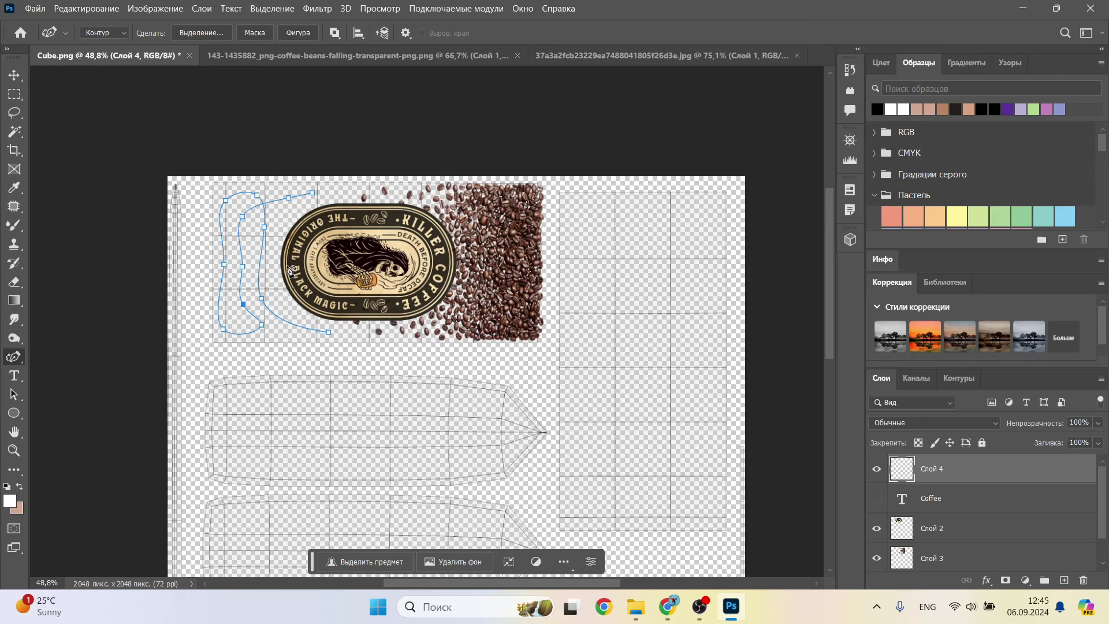
left_click(329, 10)
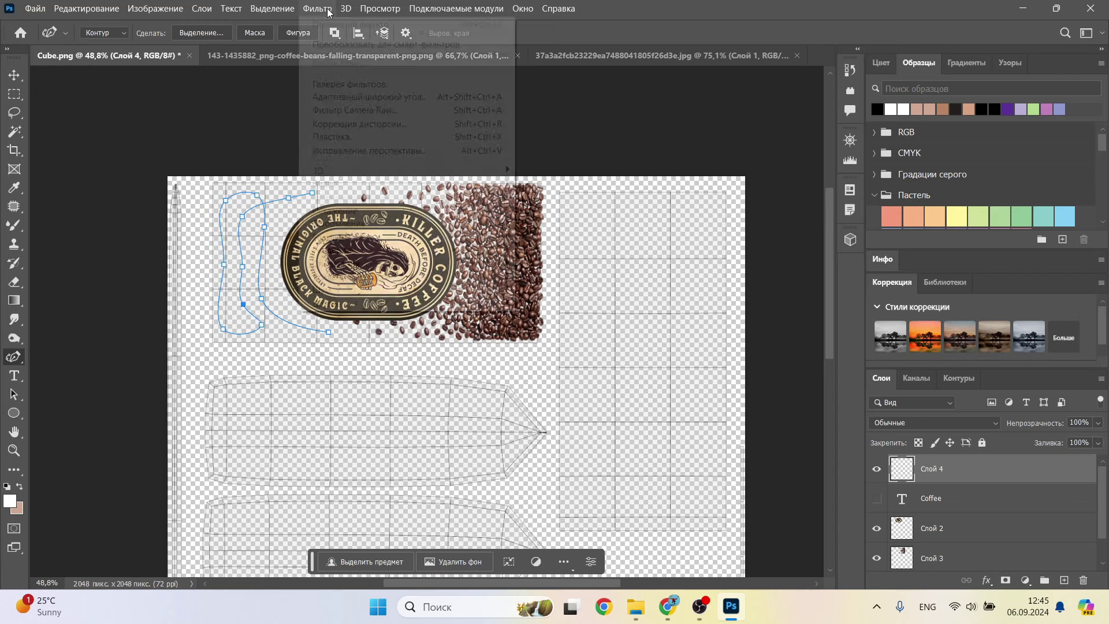
mouse_move(365, 253)
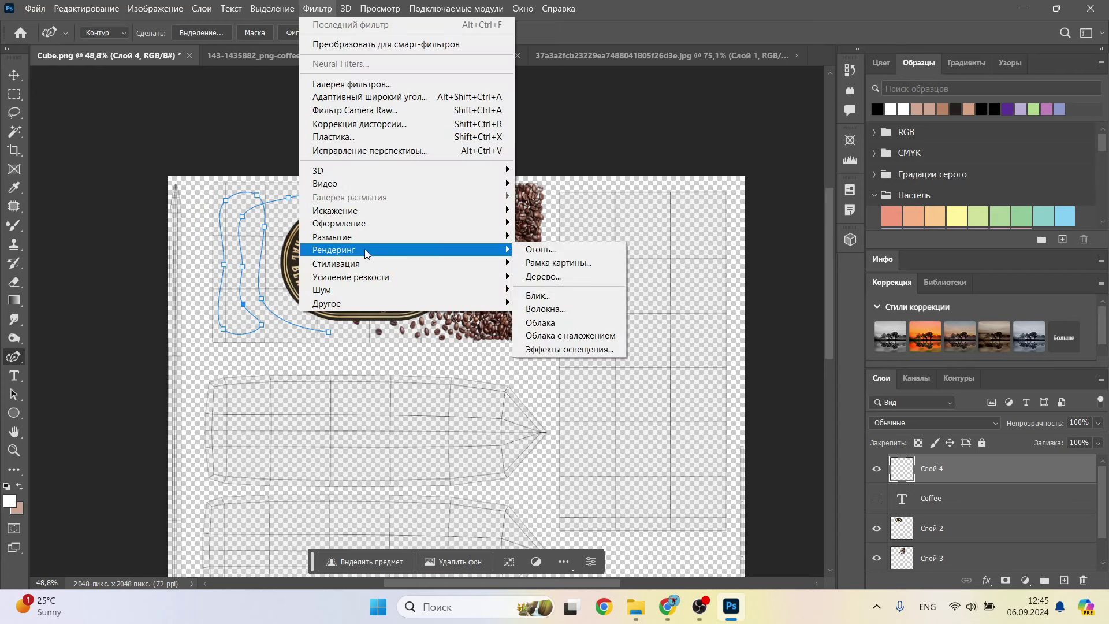
left_click(567, 255)
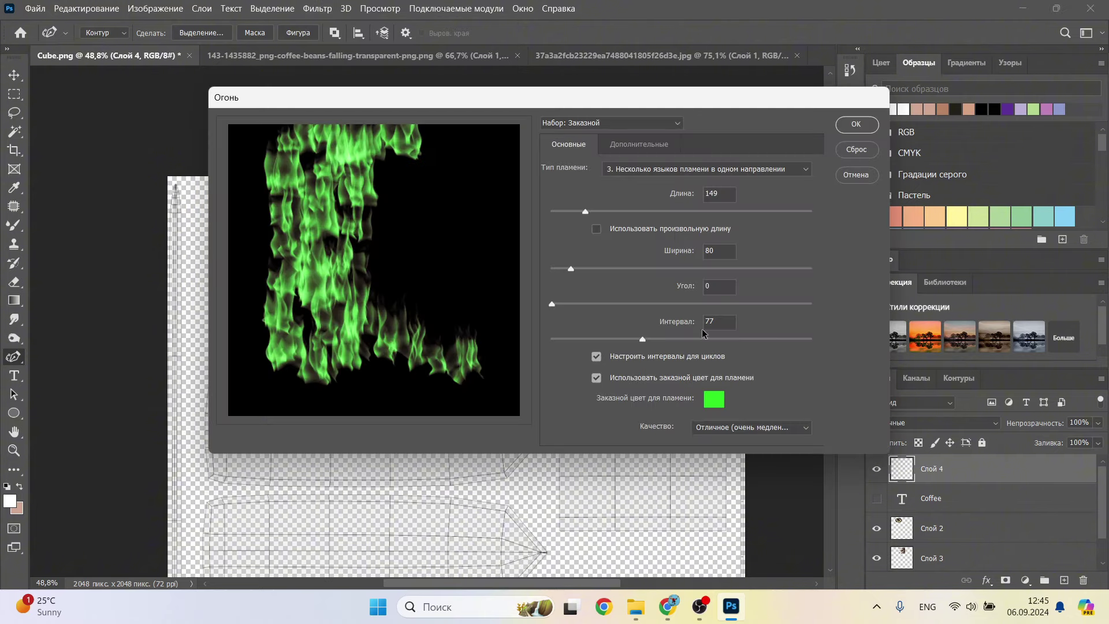
left_click(653, 339)
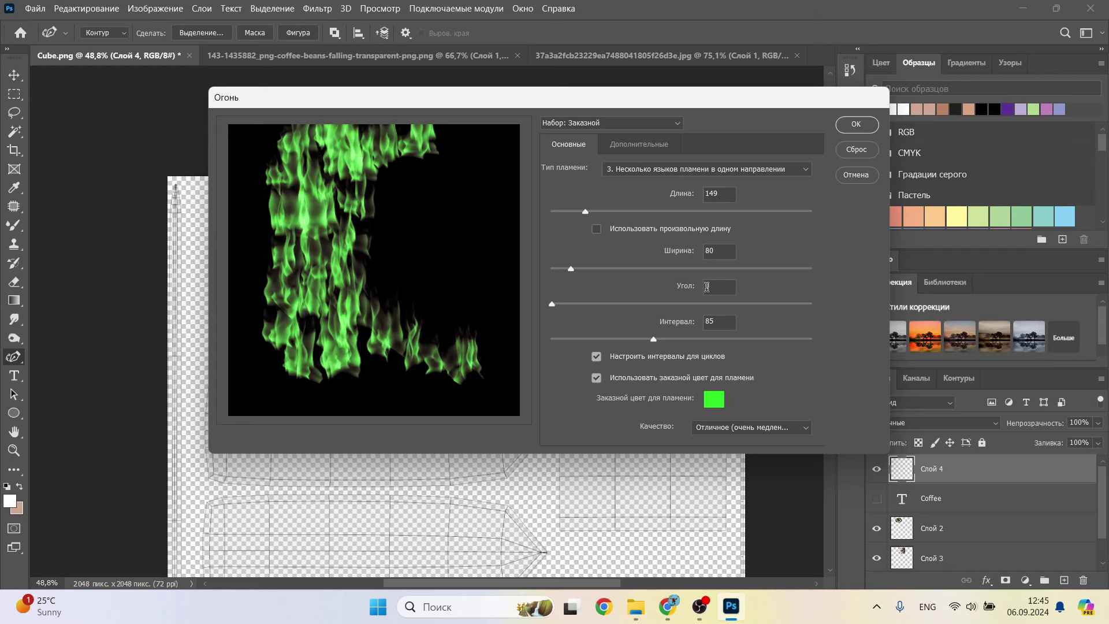
key("Return")
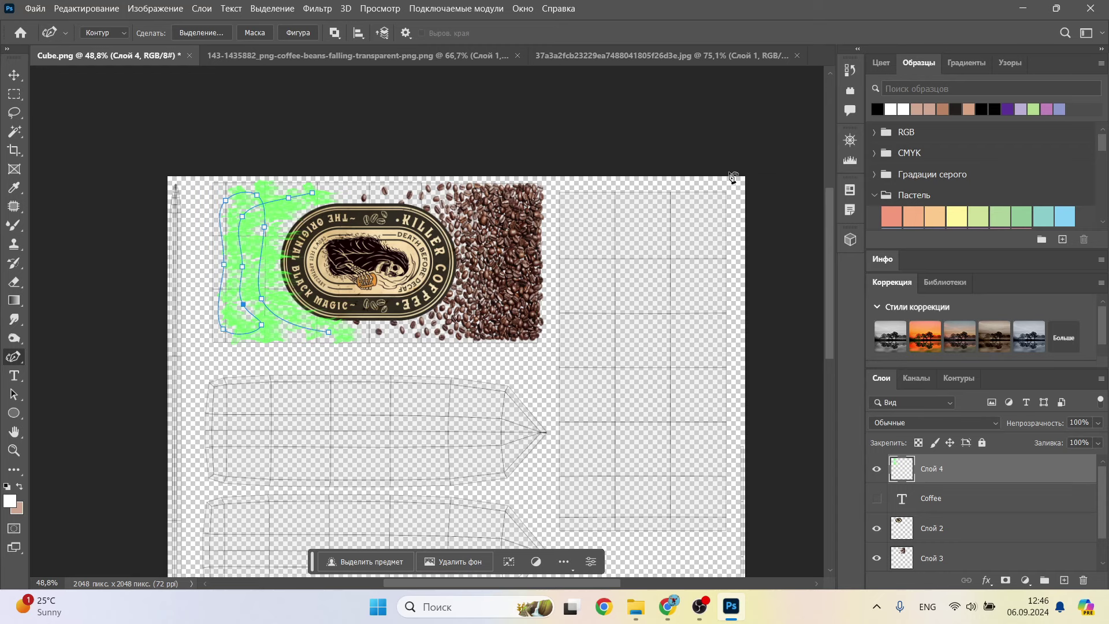
Add a black solid colour fill layer directly above layer Слой 1.
scroll(476, 362, "down", 2)
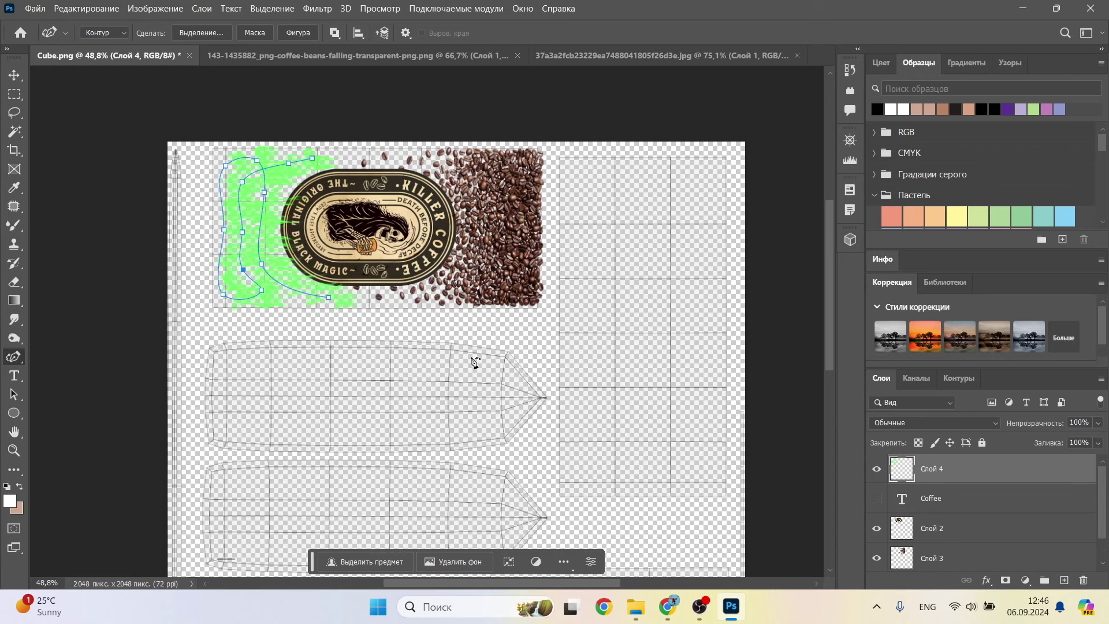
scroll(1103, 512, "down", 1)
left_click(1052, 556)
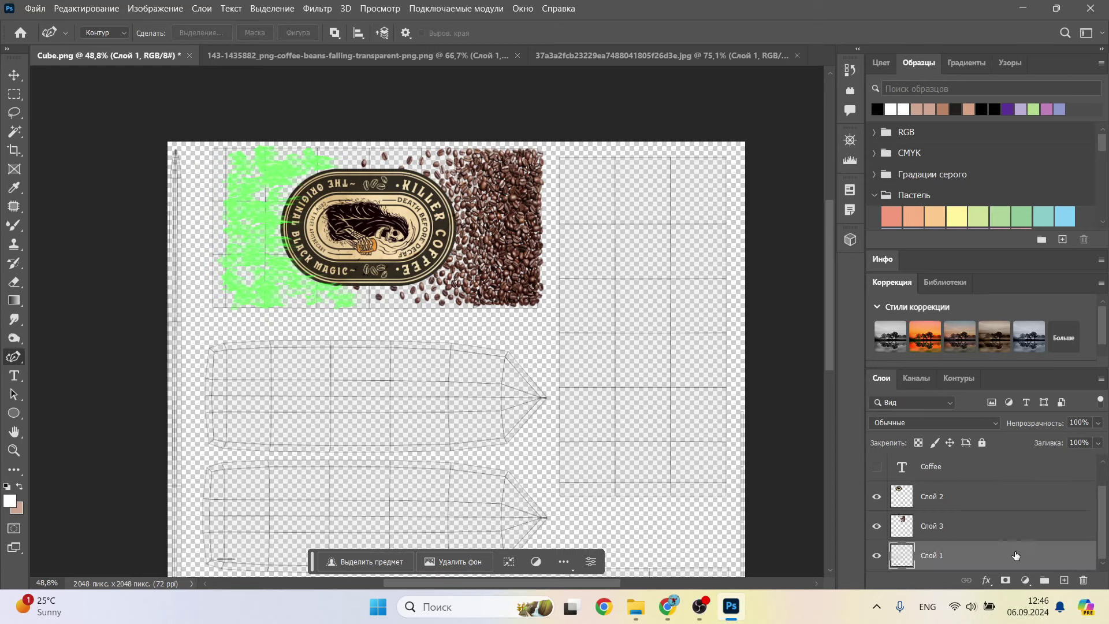
left_click(1026, 580)
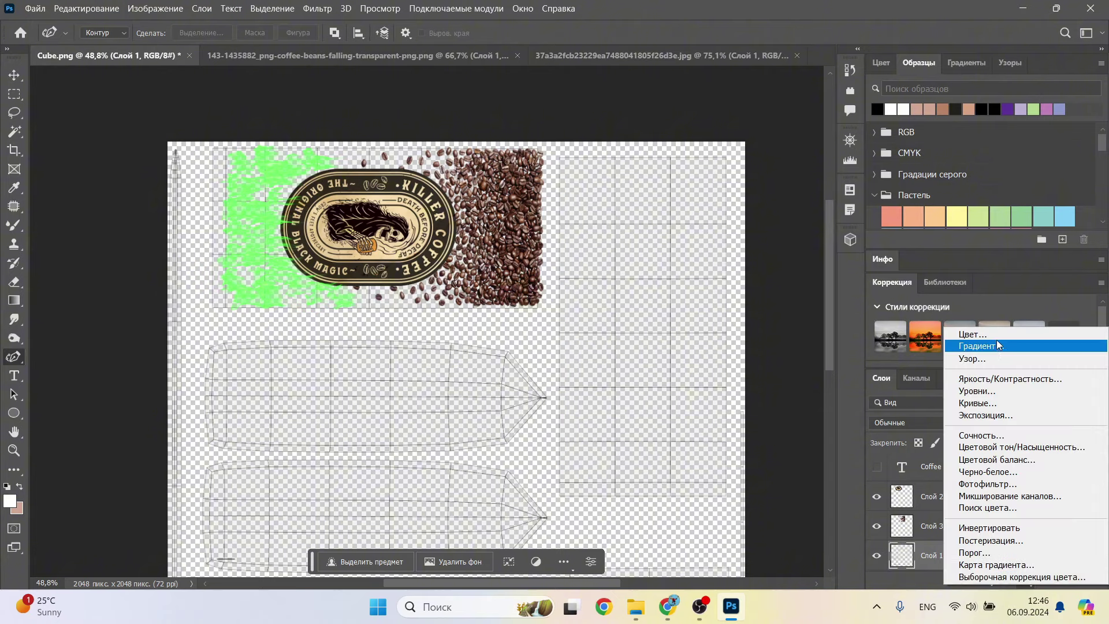
left_click(966, 333)
left_click_drag(905, 484, 913, 509)
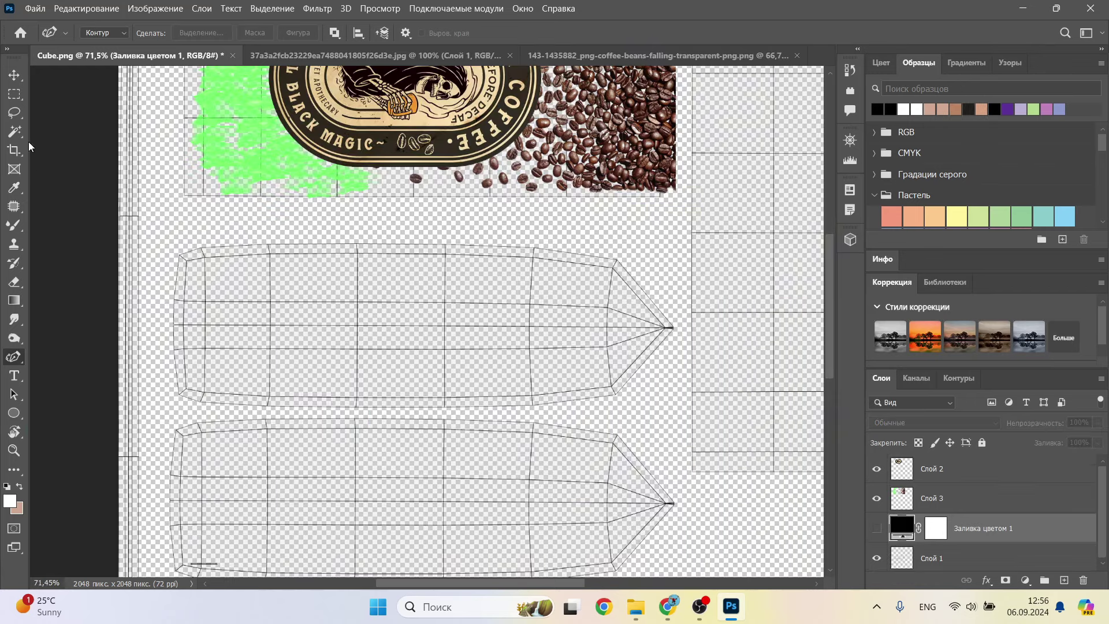
Outline the upper pointed side panel of the UV layout with the Polygonal Lasso and add a new layer above the black fill.
right_click(14, 112)
left_click(87, 125)
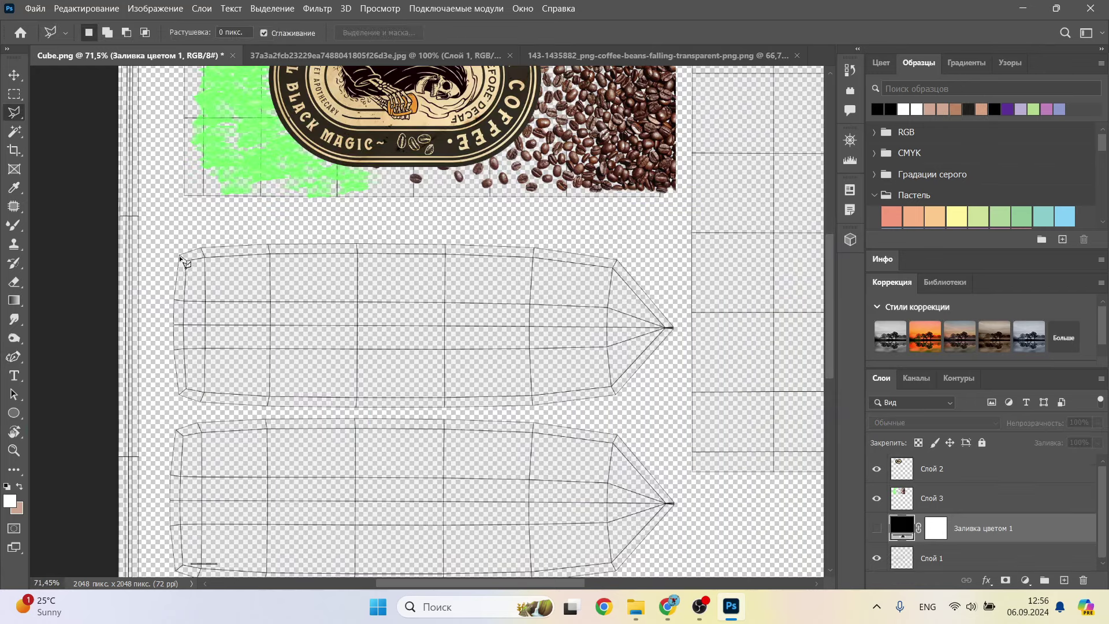
scroll(184, 263, "up", 2, "alt")
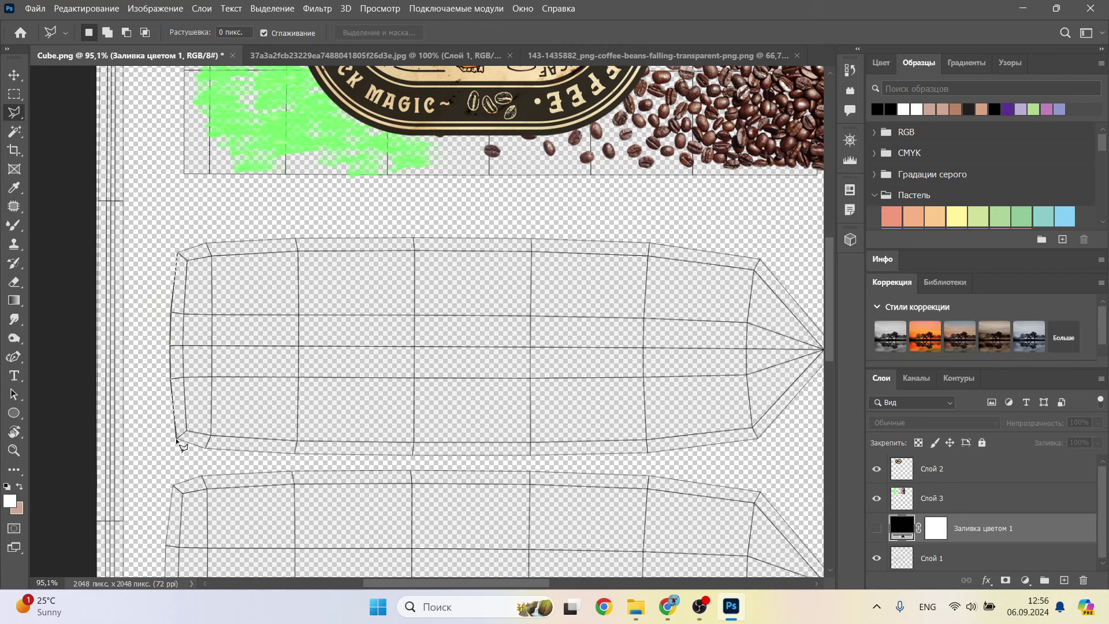
left_click(294, 455)
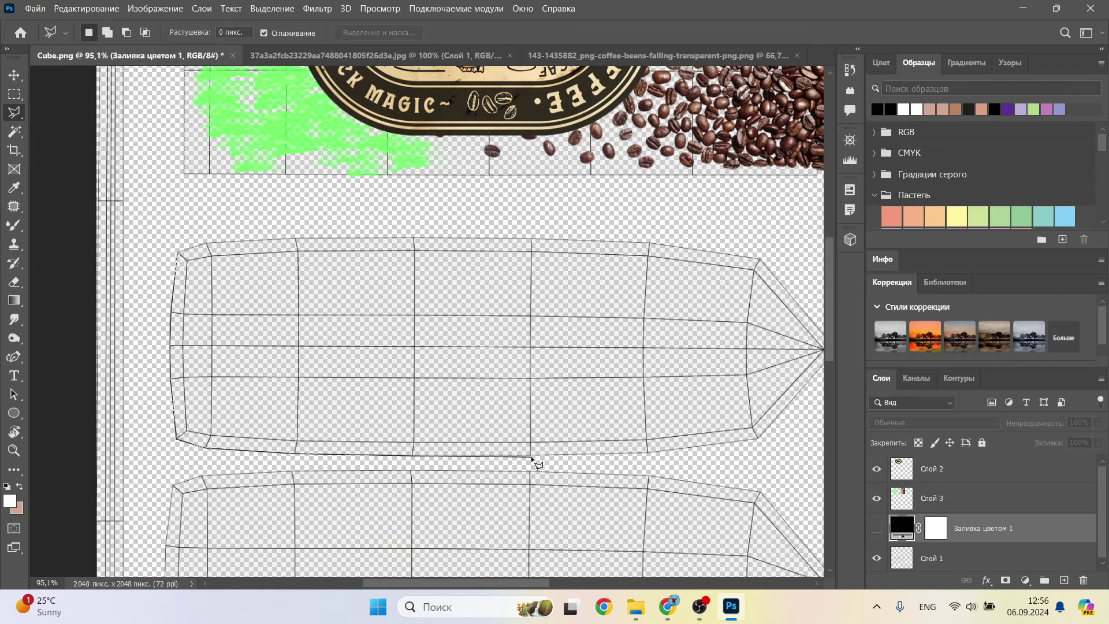
left_click(649, 454)
left_click(759, 441)
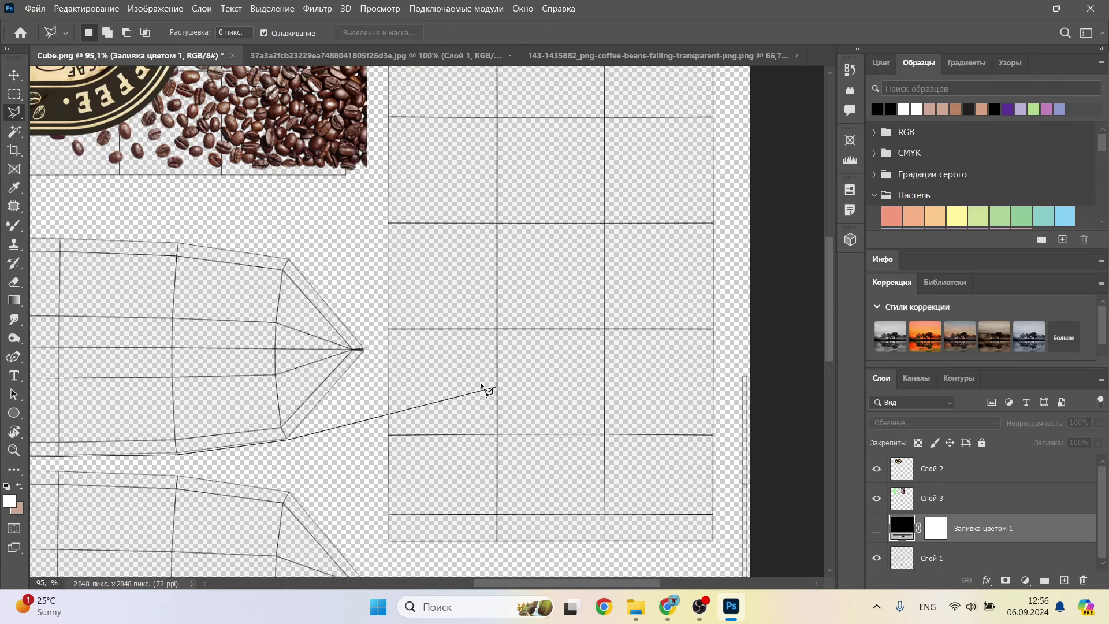
left_click(365, 350)
left_click(290, 260)
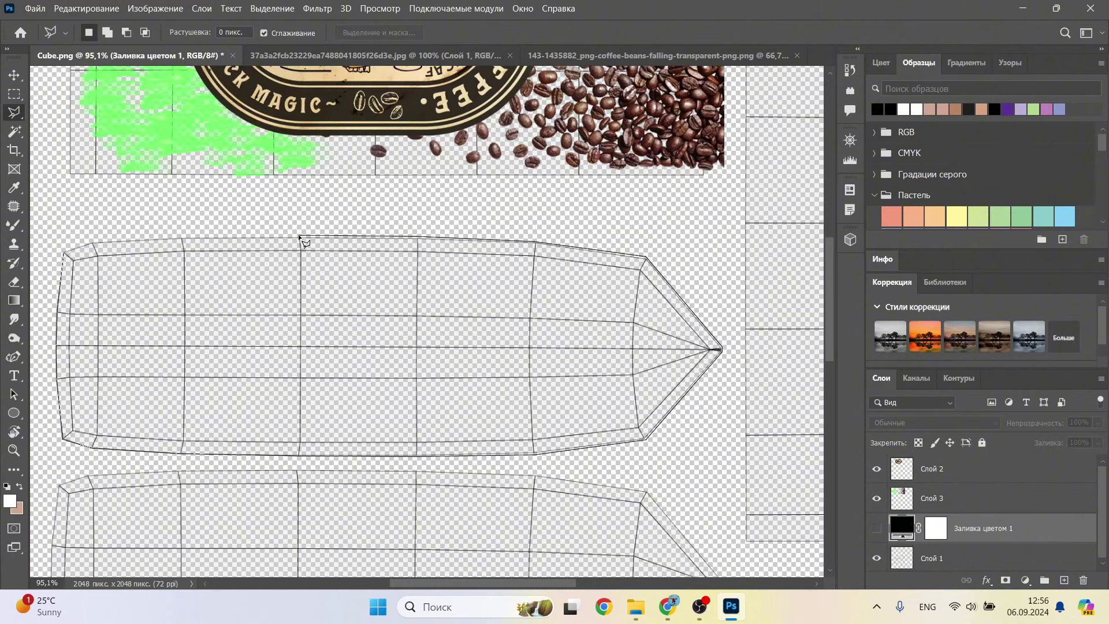
left_click(68, 253)
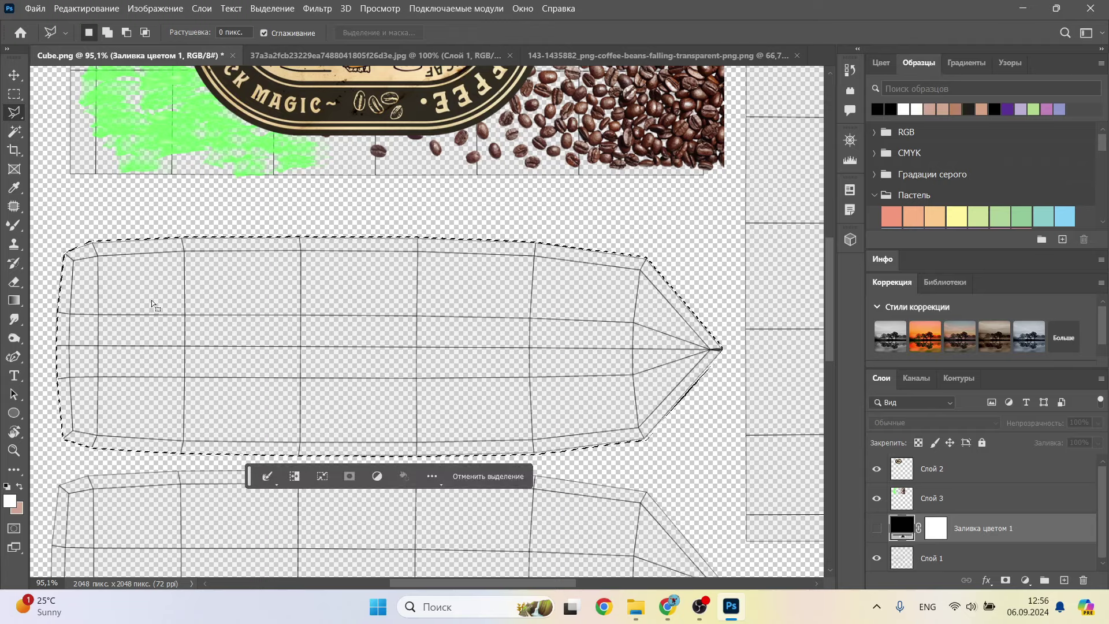
scroll(370, 324, "down", 3, "alt")
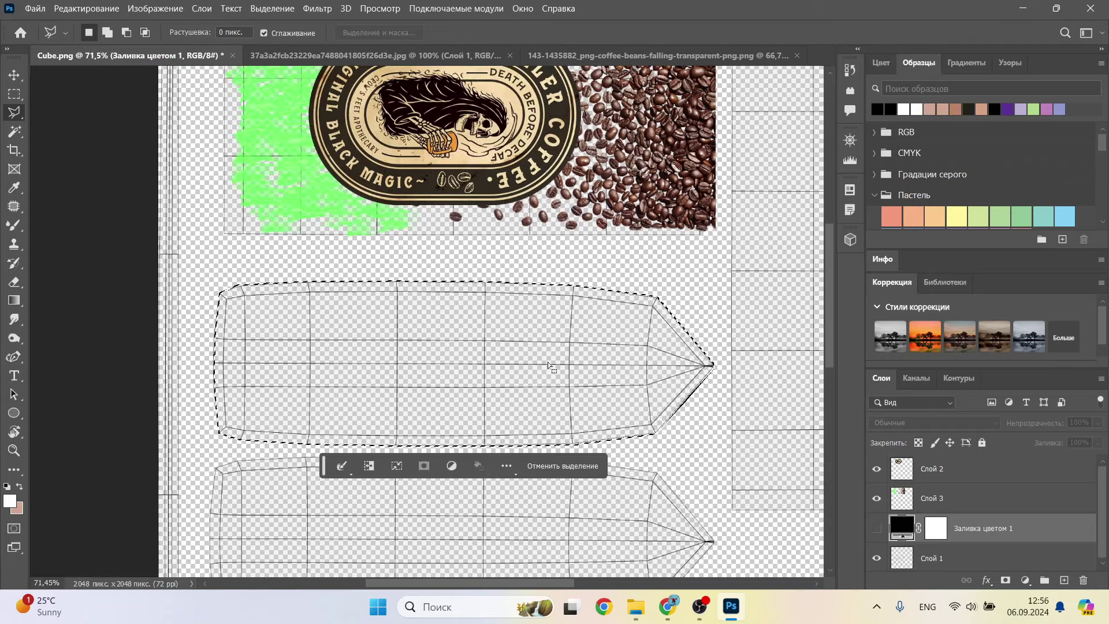
left_click(1064, 582)
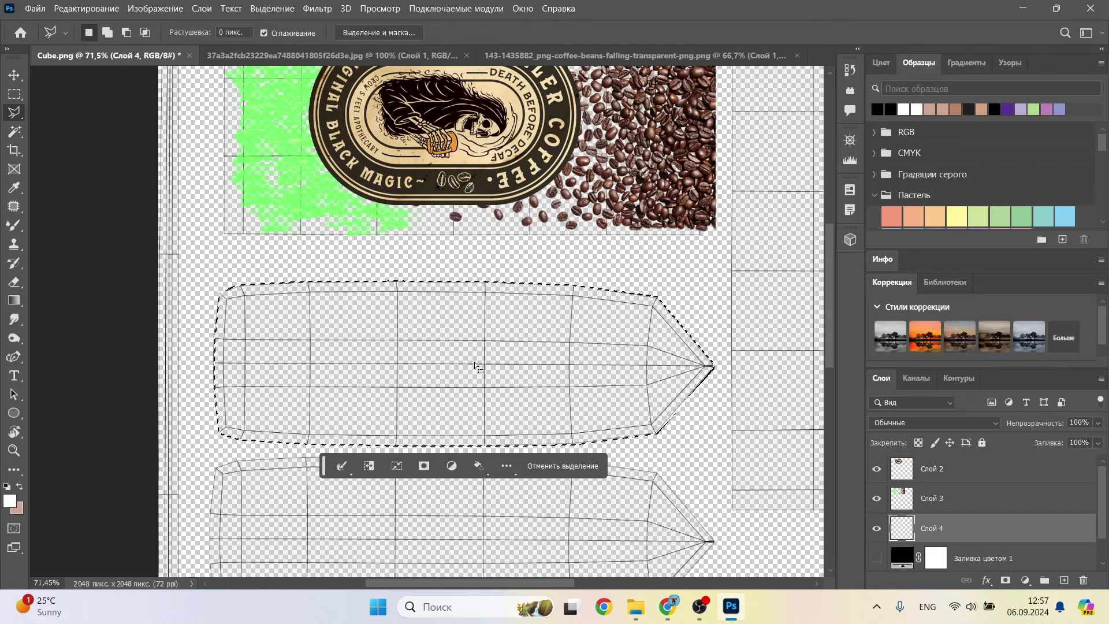
Fill the outlined side panel with a lengthwise gradient, using the foreground-to-background preset from the Основные group.
left_click(14, 301)
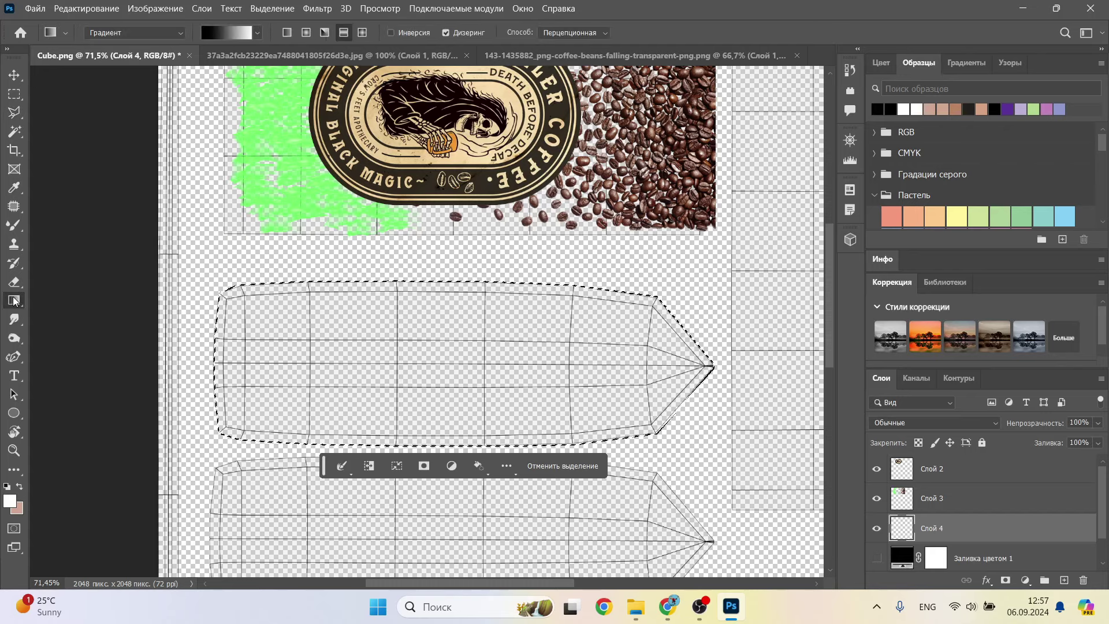
left_click(257, 33)
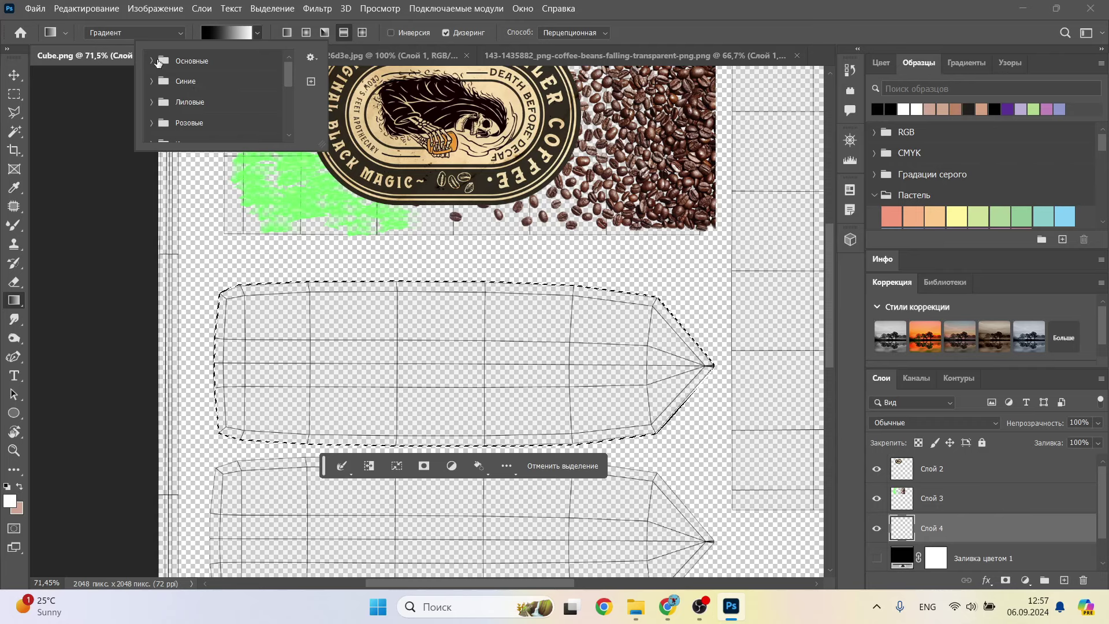
left_click(151, 61)
left_click(169, 82)
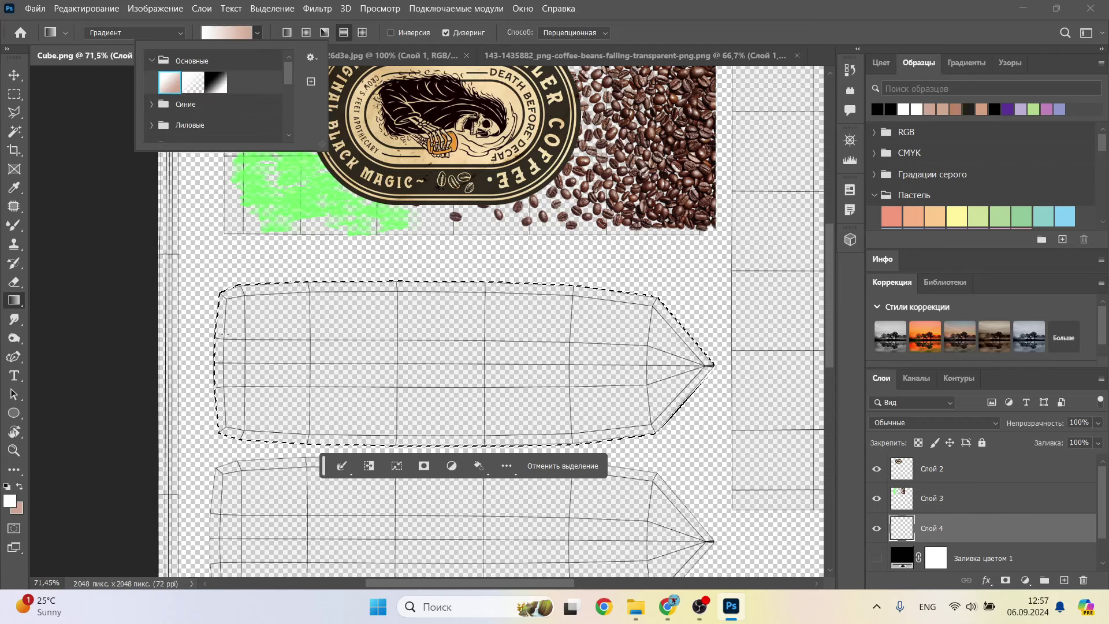
left_click(256, 382)
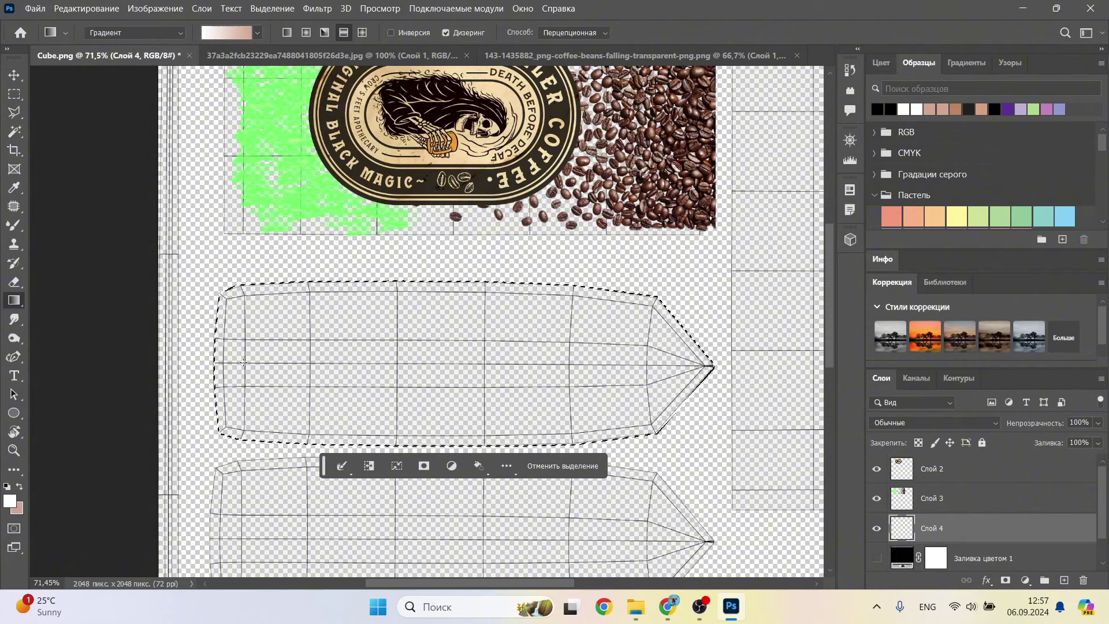
left_click_drag(243, 362, 646, 361)
Set the colour stop at the panel's flat end of the gradient to dark green 108112.
double_click(243, 362)
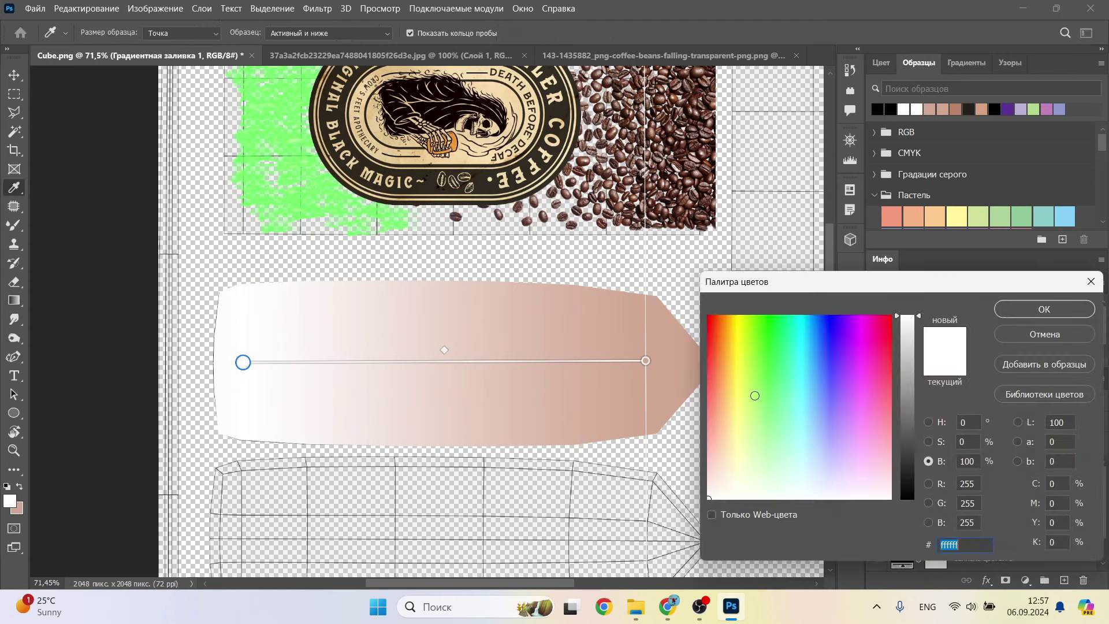
left_click(771, 338)
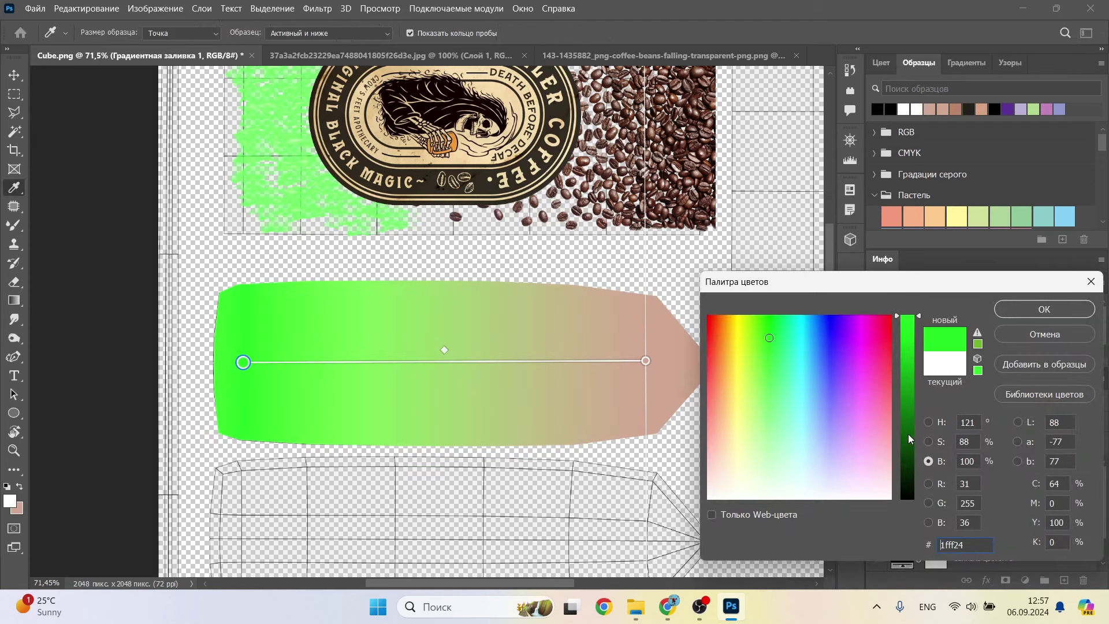
left_click_drag(909, 439, 909, 410)
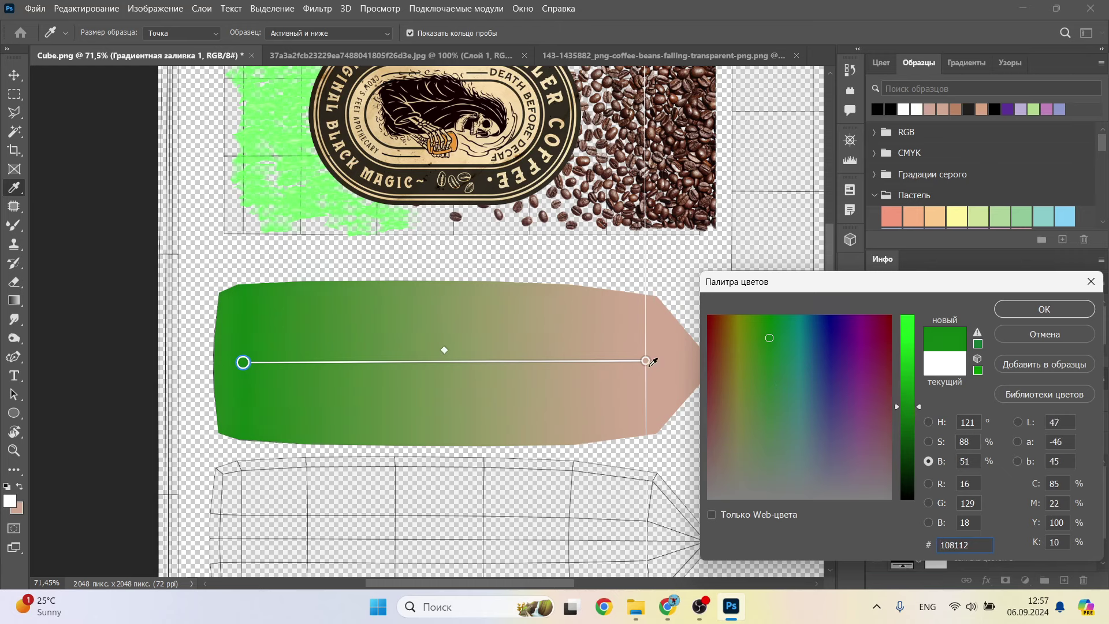
left_click(1044, 311)
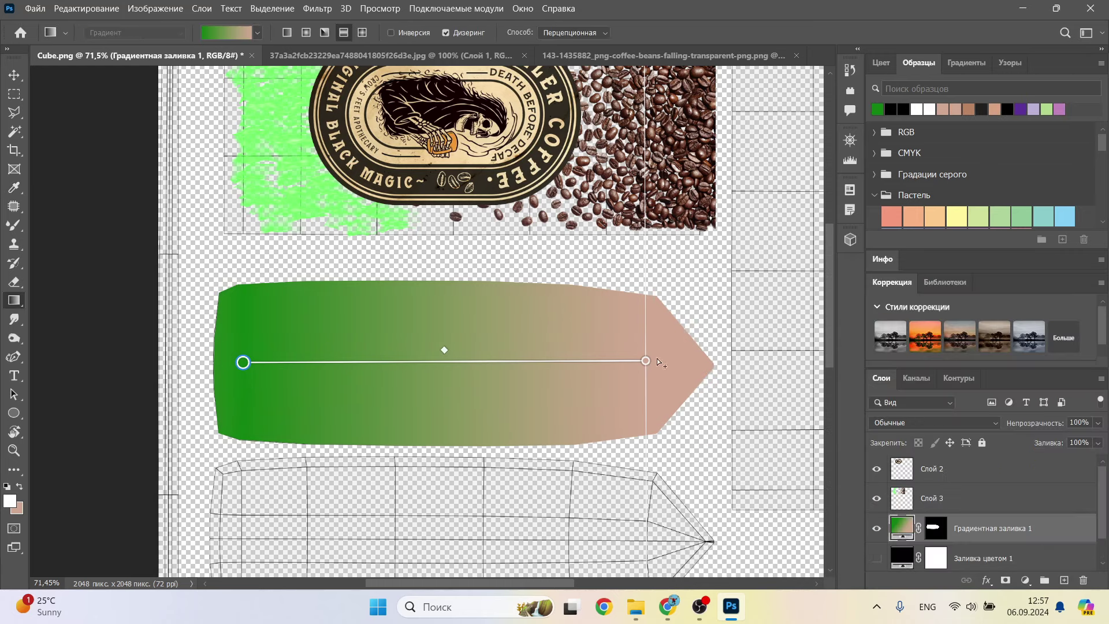
Set the gradient's colour stop near the panel's pointed end to bright green 19d12e.
double_click(647, 362)
left_click(773, 337)
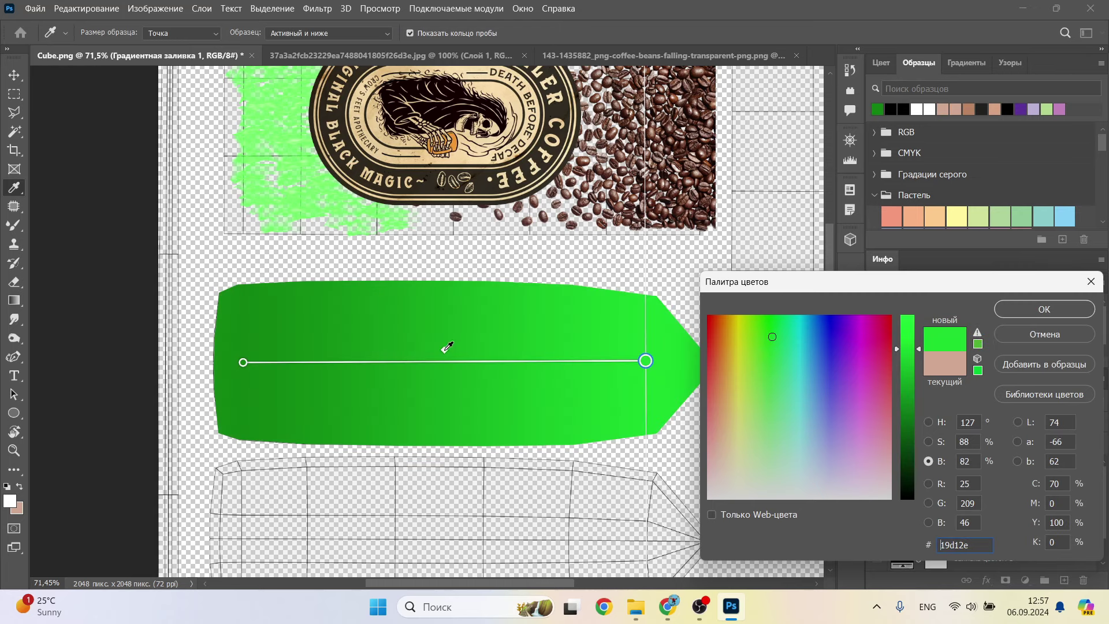
left_click(1004, 312)
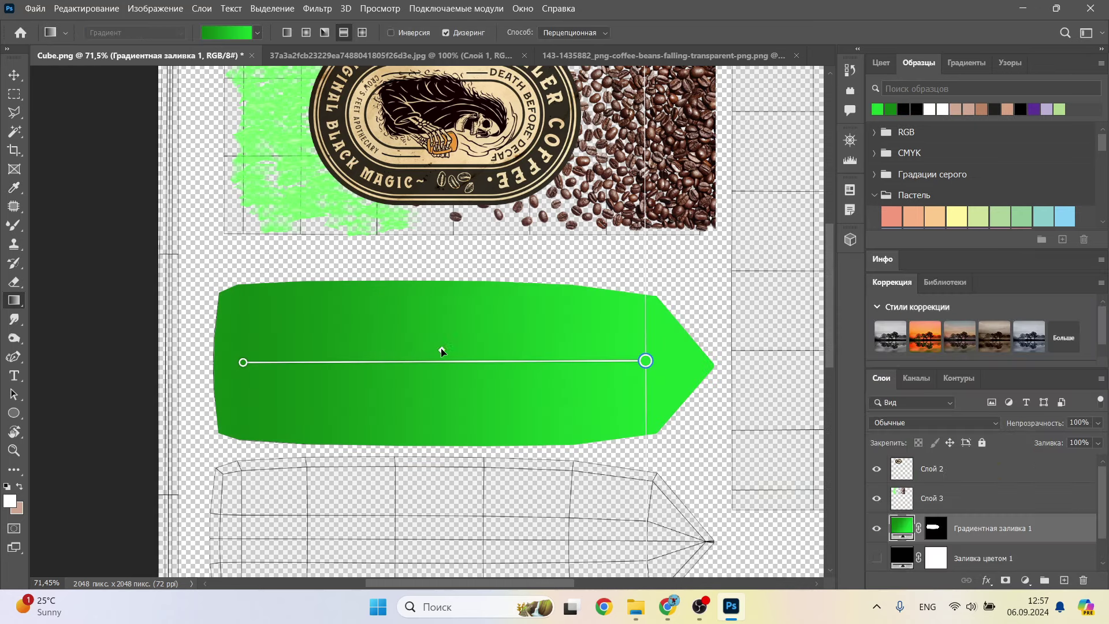
Shift the gradient's midpoint slightly towards the dark green end and make the black fill layer Заливка цветом 1 visible.
scroll(931, 504, "down", 1)
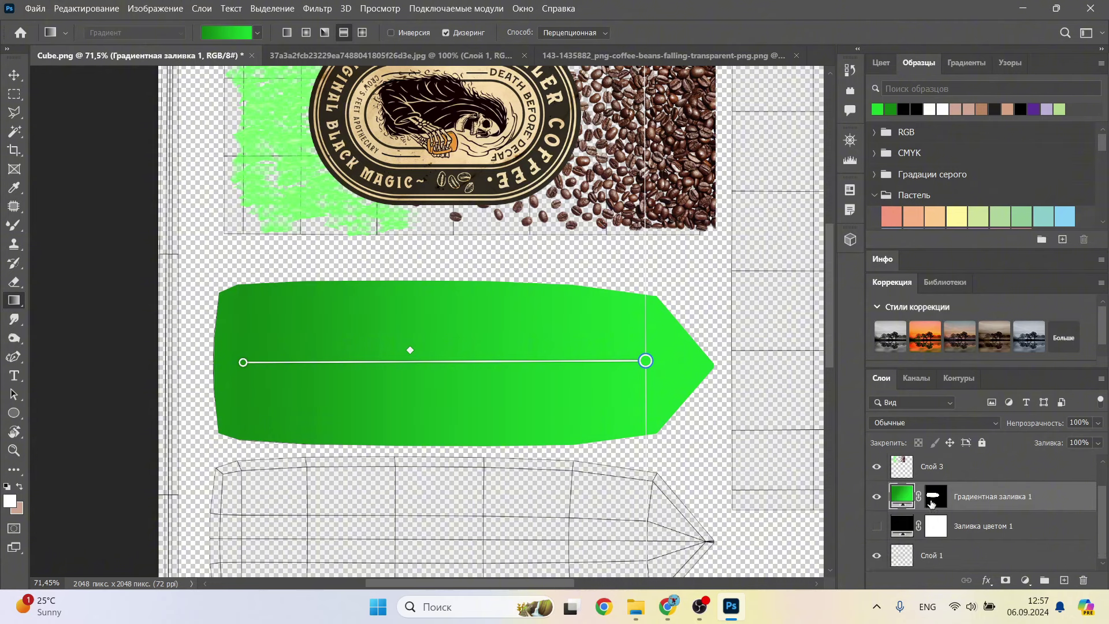
left_click(877, 526)
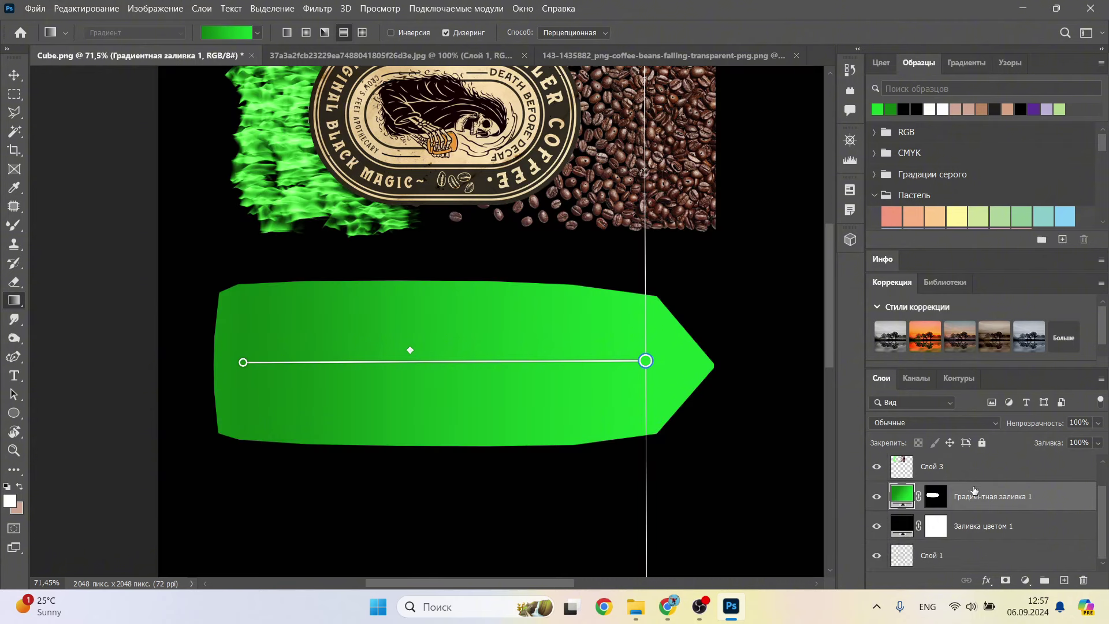
scroll(974, 491, "up", 1)
Add the text "Coffee" in black DK Face Your Fears at 48 pt on the green side panel.
left_click(15, 375)
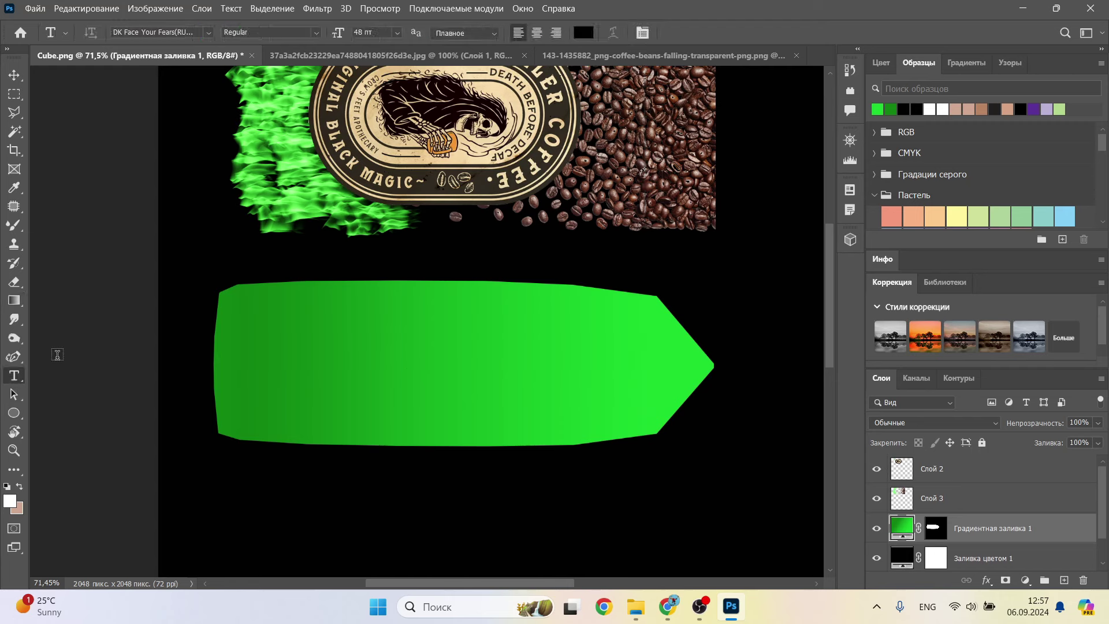
left_click(361, 359)
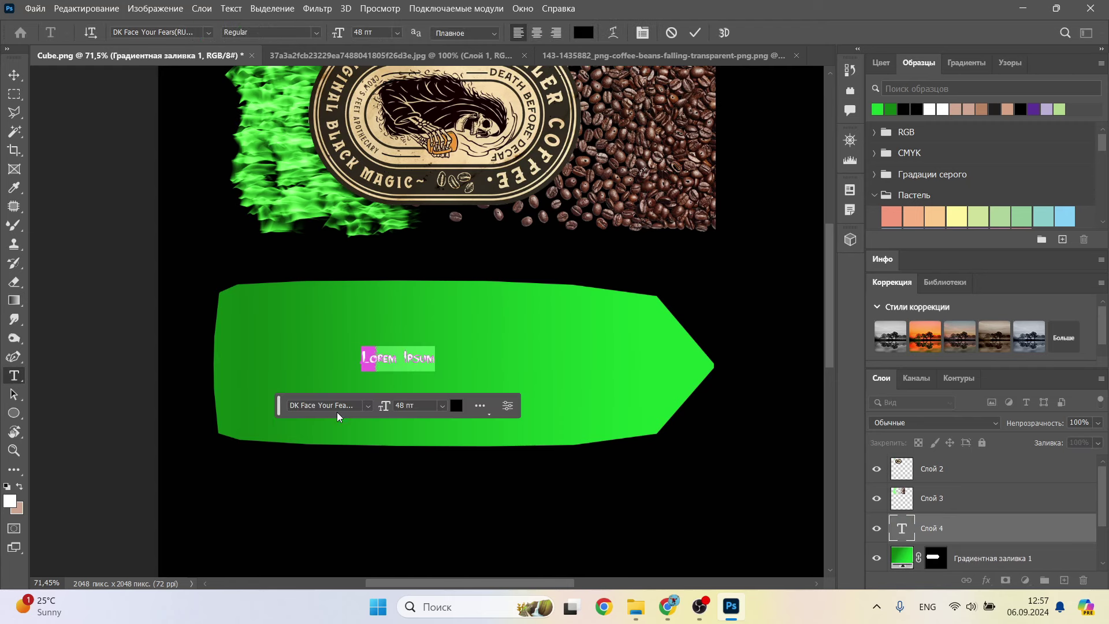
type("C")
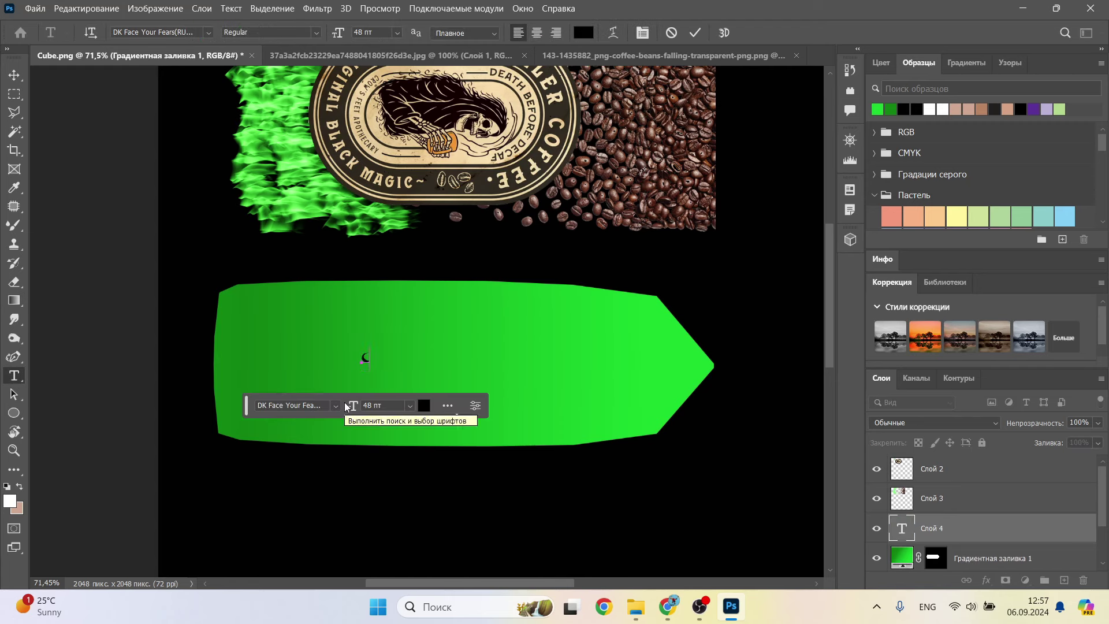
type("offee")
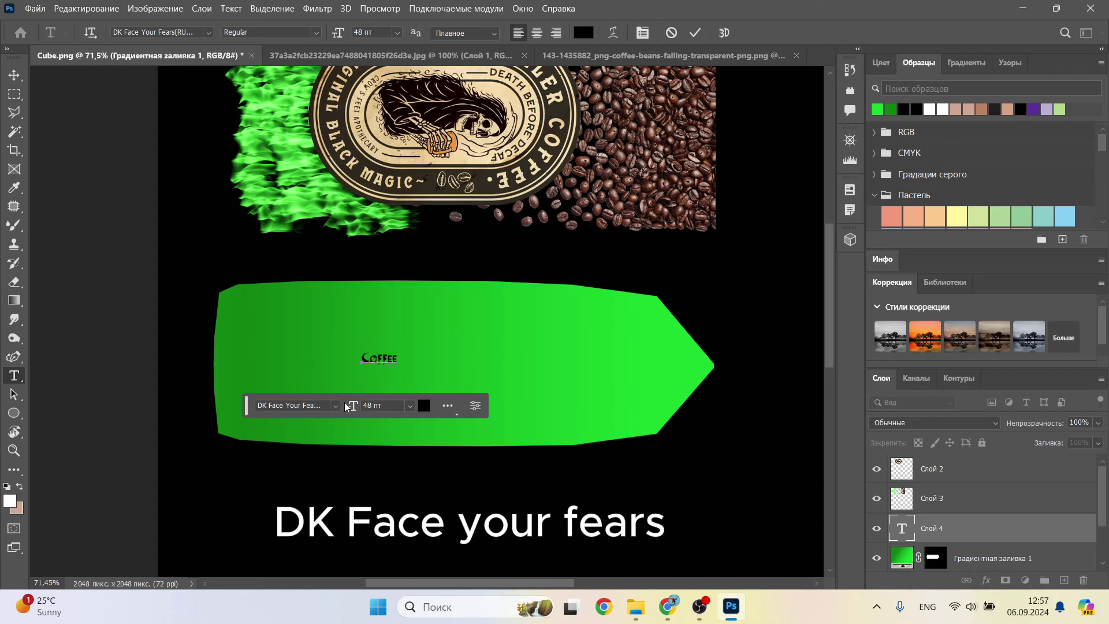
key("ctrl+Return")
Scale the Coffee text up to about 513% around the middle of the green panel.
key("ctrl+t")
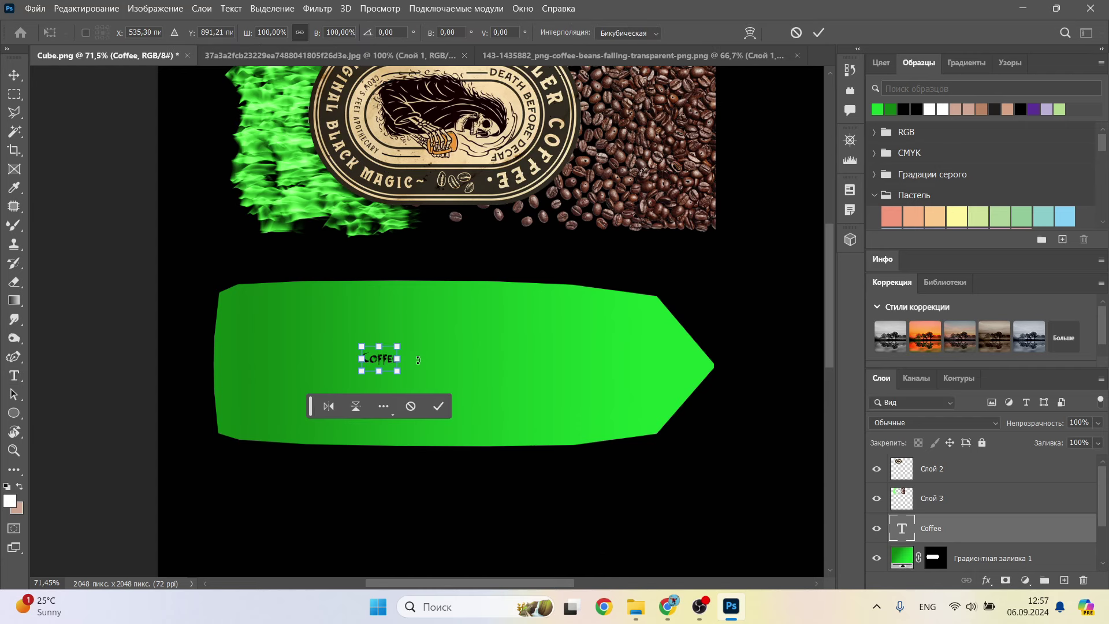
left_click_drag(398, 359, 544, 360)
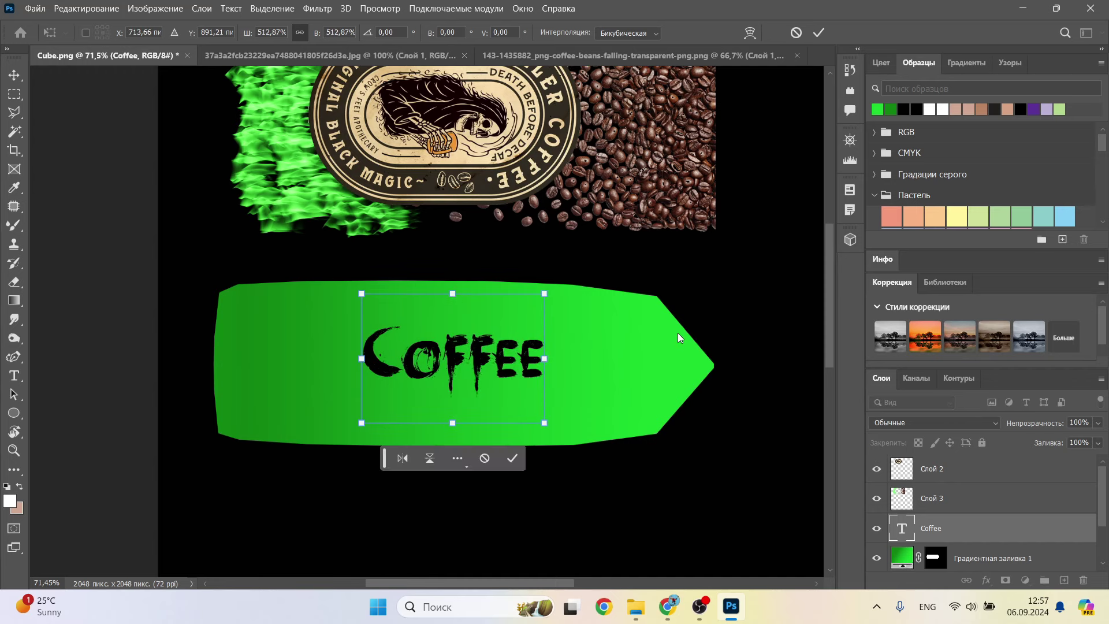
left_click(819, 32)
Nudge the Coffee text slightly down to centre it on the green panel.
scroll(501, 328, "down", 3, "alt")
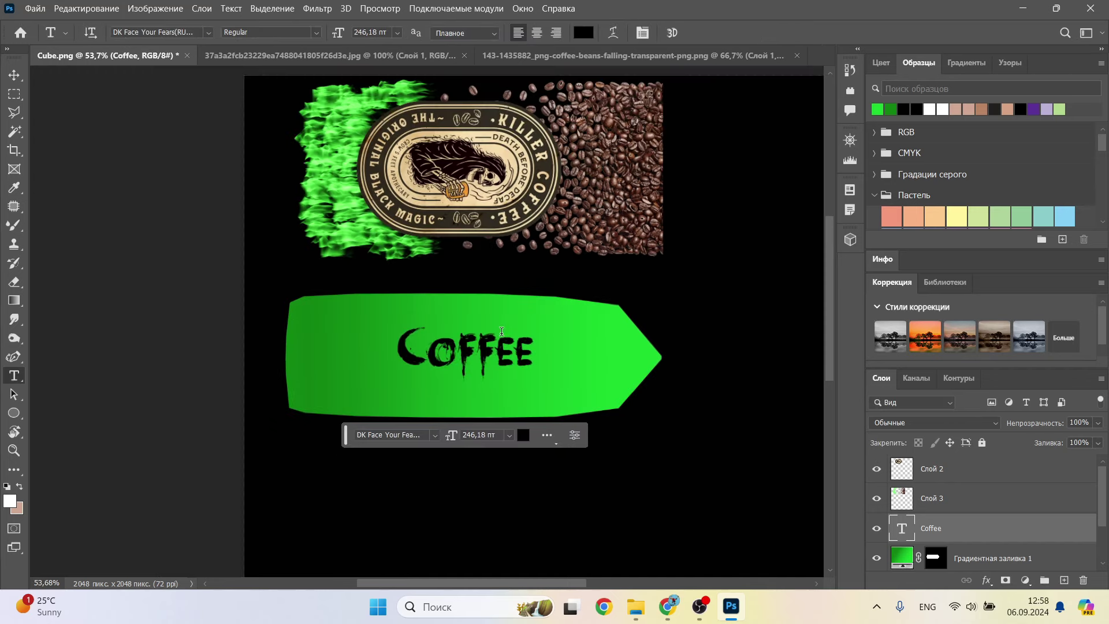
key("v")
key("Down")
key("Down")
key("Down")
key("Down")
key("Down")
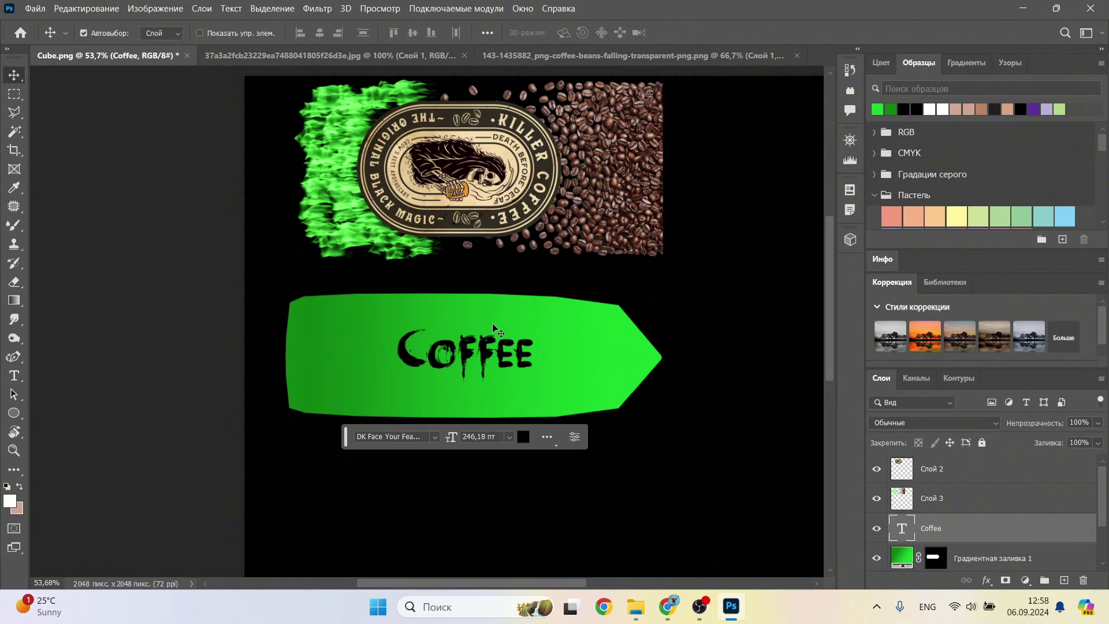
Export the finished texture artwork as the image uv cube.jpg.
scroll(493, 328, "down", 2, "alt")
left_click(35, 8)
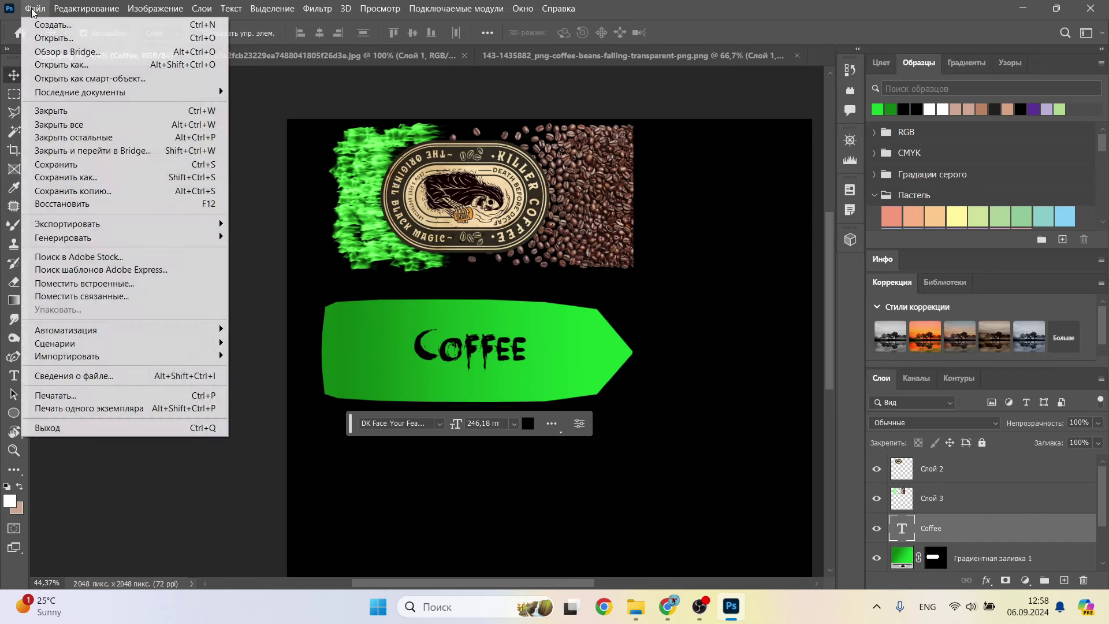
mouse_move(112, 228)
left_click(319, 237)
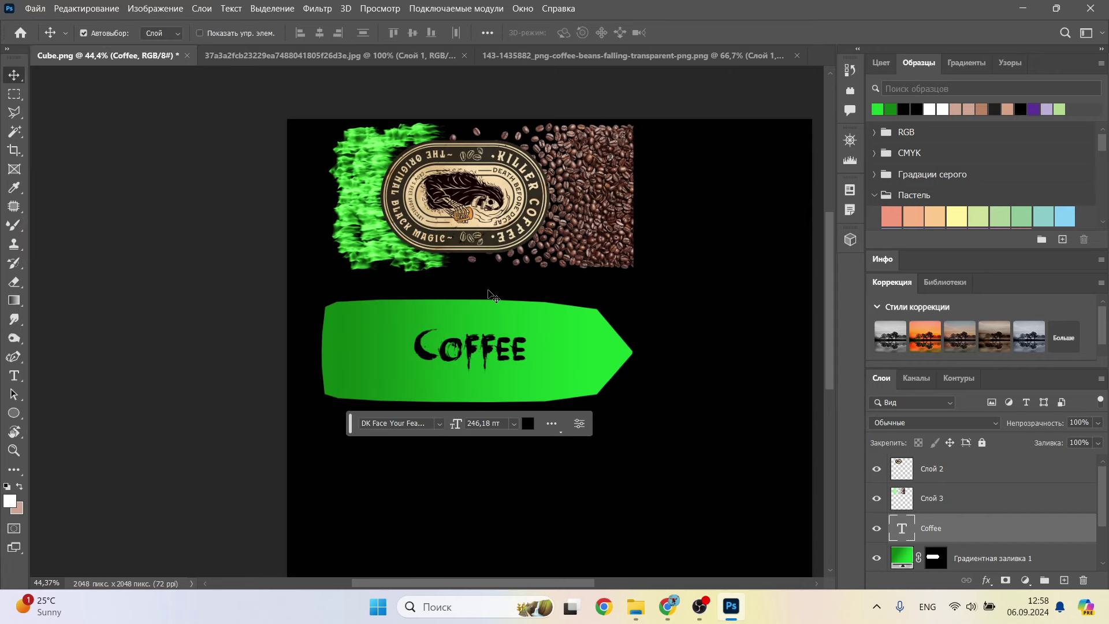
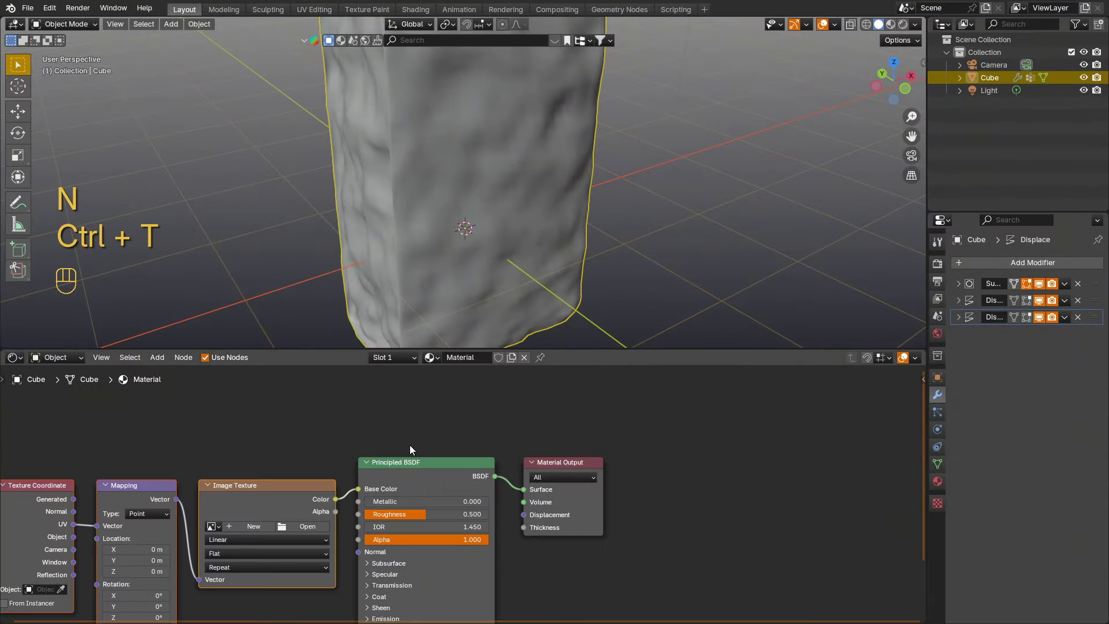
In Blender, load uv cube.jpg into the Image Texture node and show the bag in Material Preview shading.
left_click(301, 528)
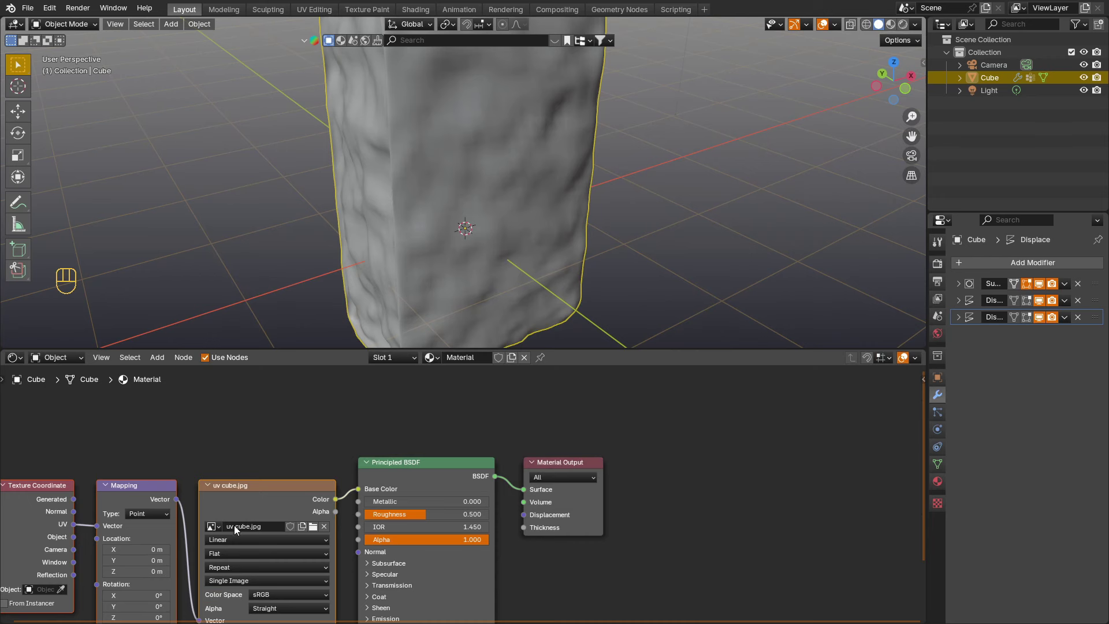
key("z")
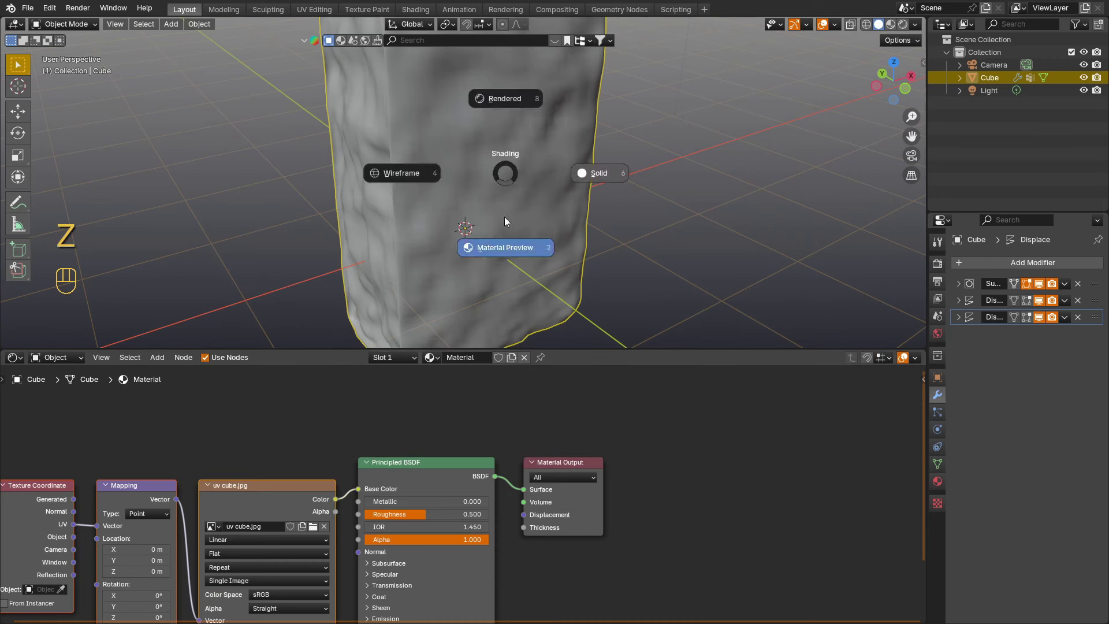
left_click(504, 218)
middle_click_drag(441, 170, 695, 146)
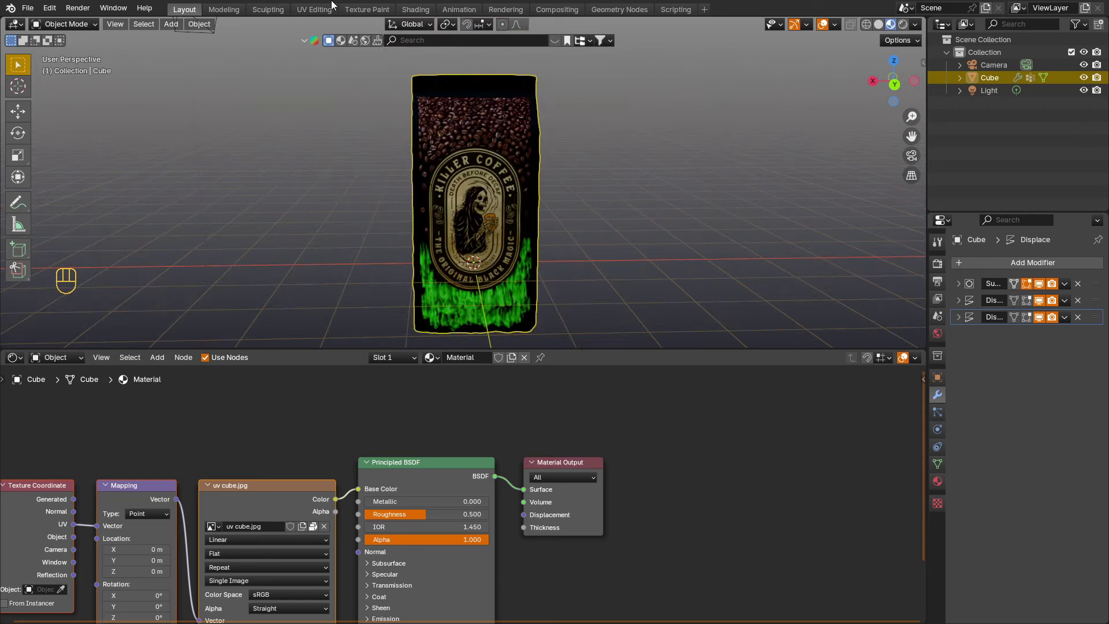
In the UV Editing workspace, display the bag's full UV layout and select the island of the lower pointed side panel.
left_click(312, 9)
scroll(294, 283, "down", 6)
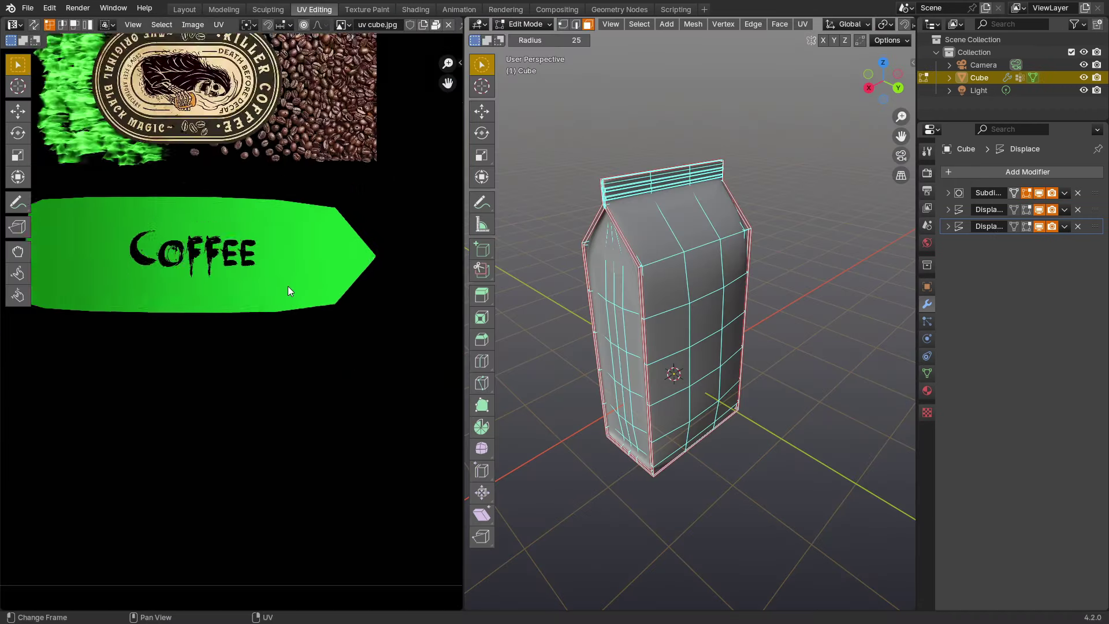
middle_click_drag(289, 277, 252, 313)
key("a")
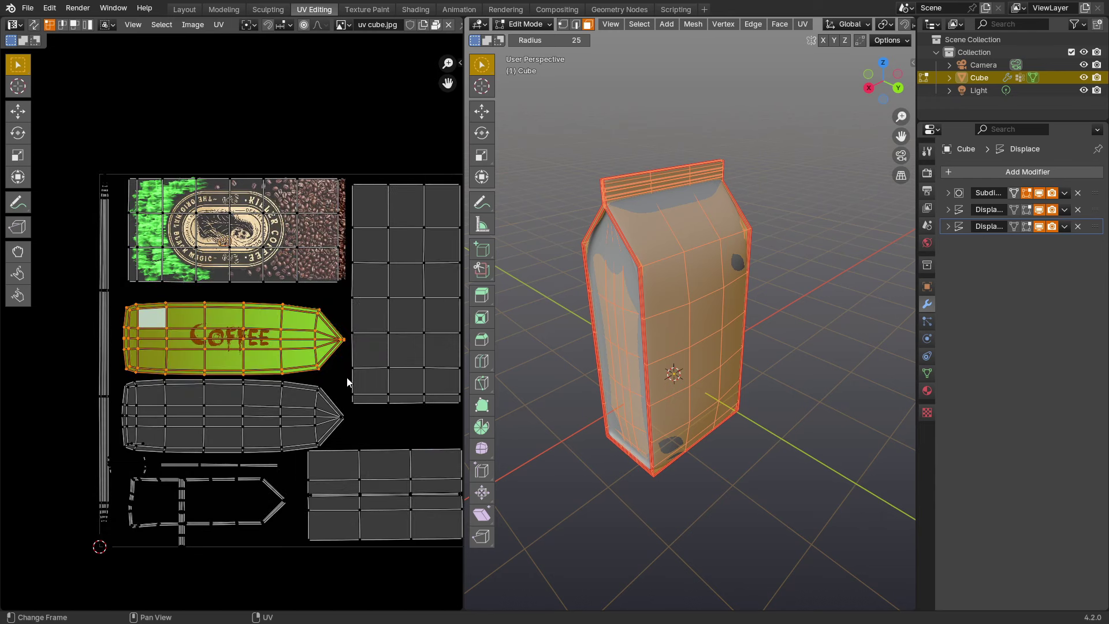
left_click_drag(349, 378, 120, 444)
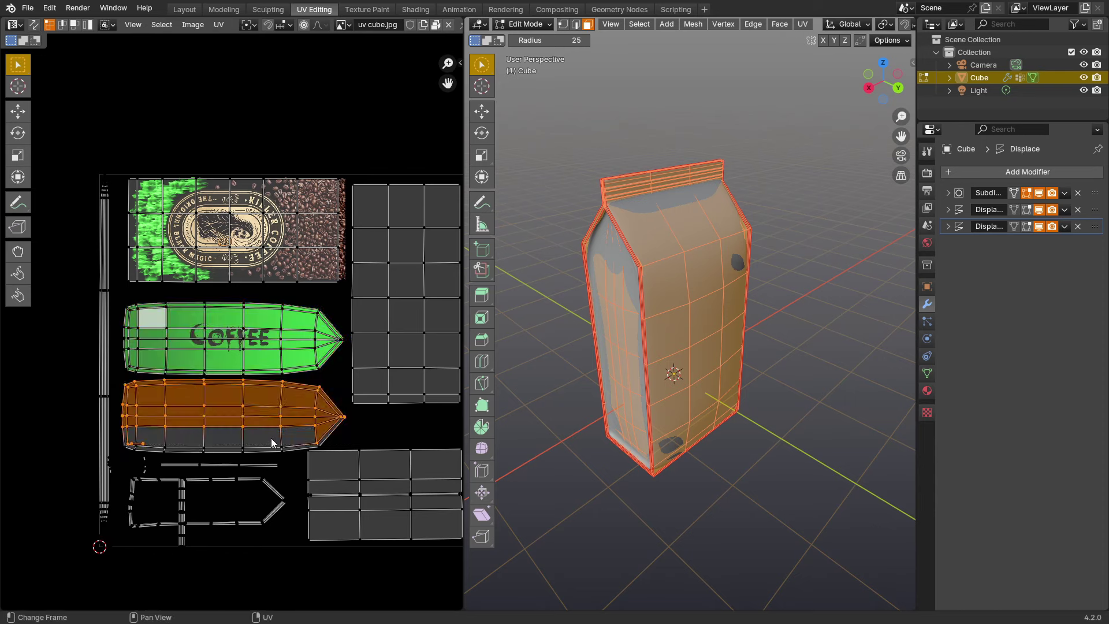
scroll(272, 437, "up", 2)
left_click_drag(309, 445, 30, 463, "shift")
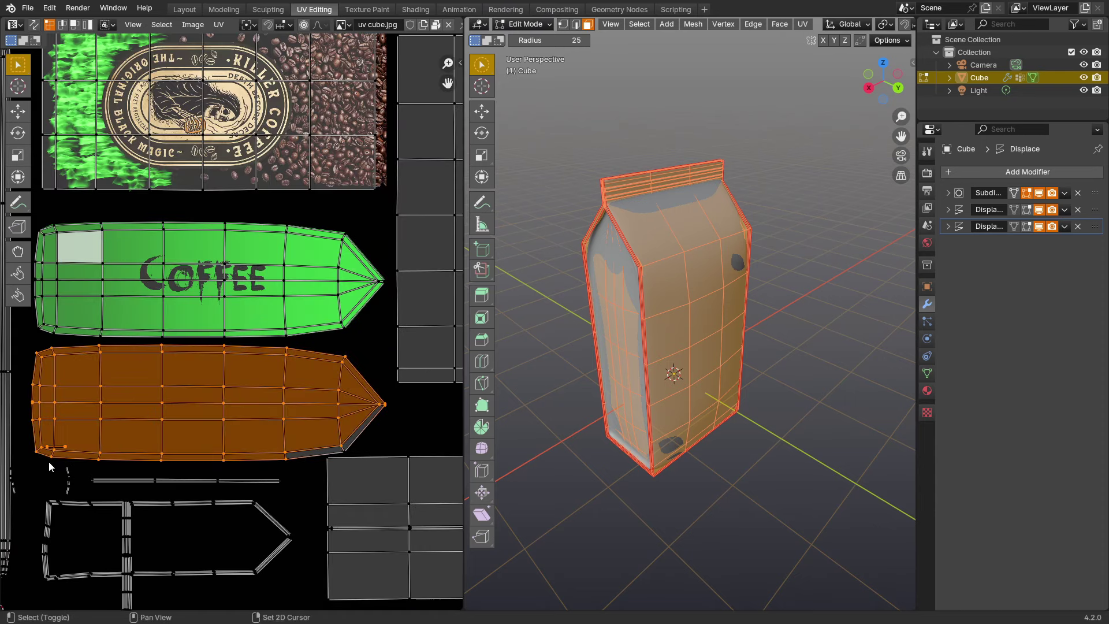
Move the selected side panel's UV island up by about 0.20 so it overlaps the green COFFEE label.
scroll(358, 447, "up", 2)
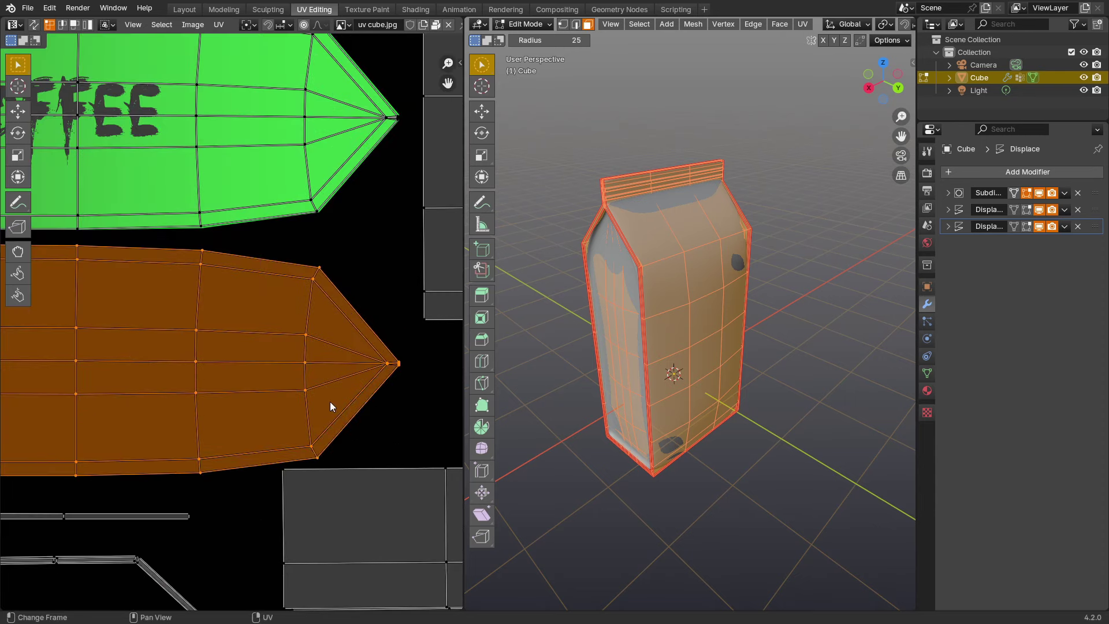
scroll(307, 402, "down", 4)
middle_click_drag(280, 403, 318, 433)
key("g")
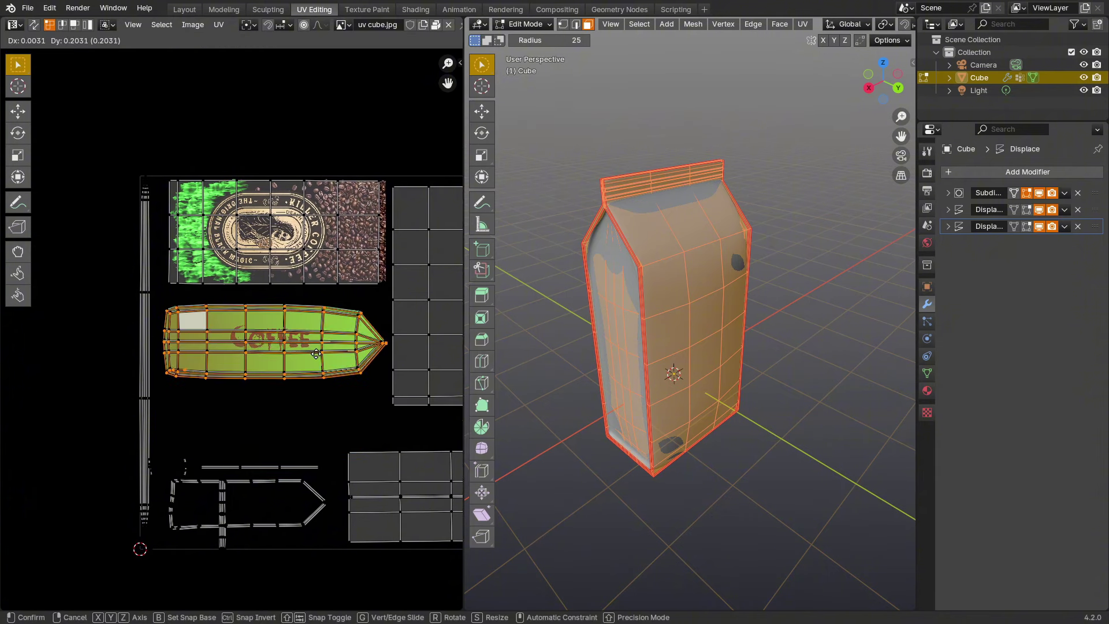
left_click(317, 353)
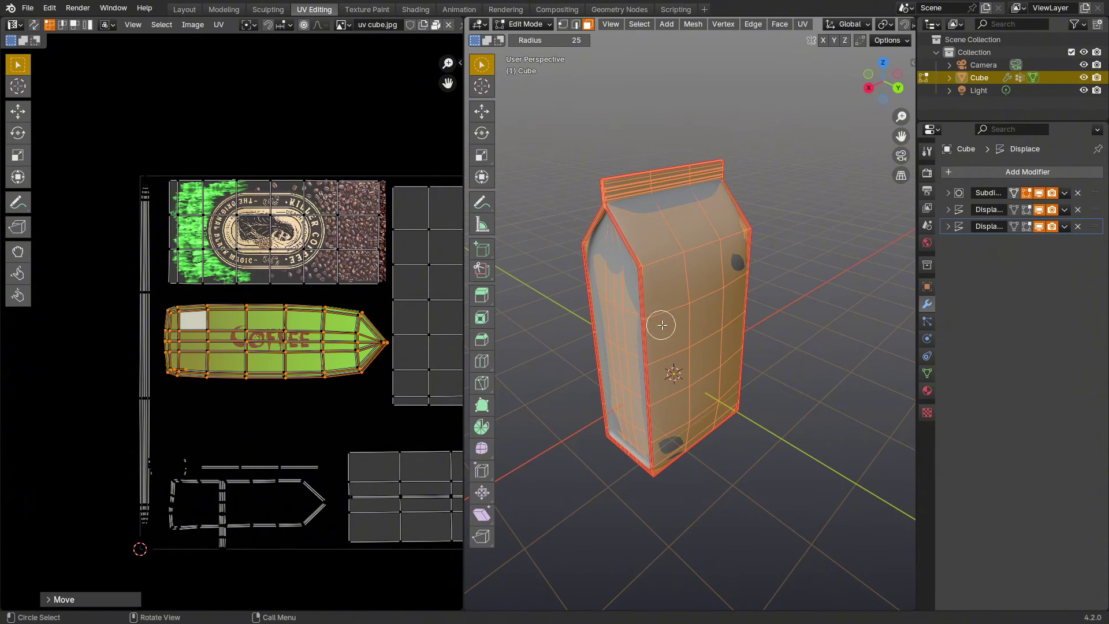
Return to Object Mode, switch the viewport to Material Preview, and inspect the artwork on the bag's side and front.
key("Tab")
key("z")
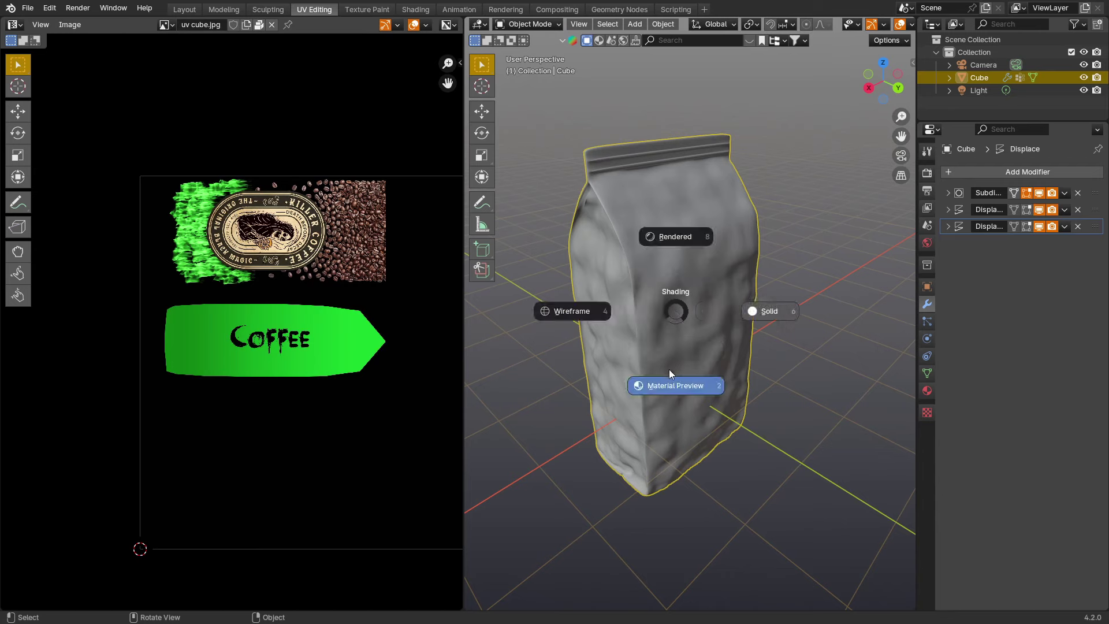
left_click(669, 372)
mouse_move(651, 343)
middle_mouse_down()
mouse_move(535, 349)
mouse_move(505, 338)
mouse_move(670, 326)
middle_mouse_up()
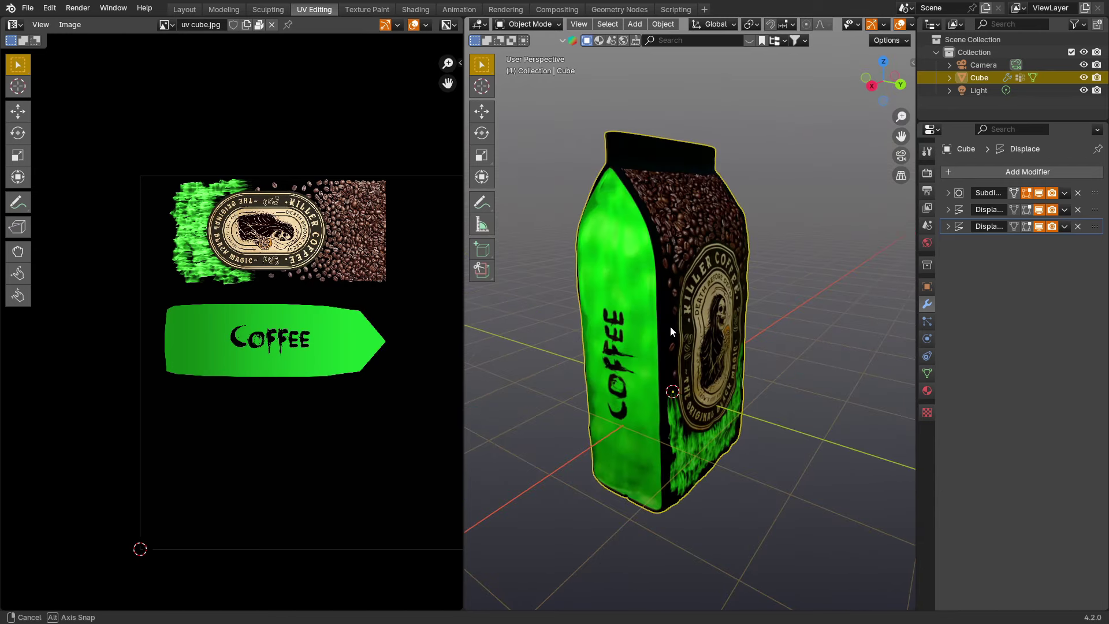
scroll(584, 261, "down", 2)
middle_click_drag(584, 262, 474, 256)
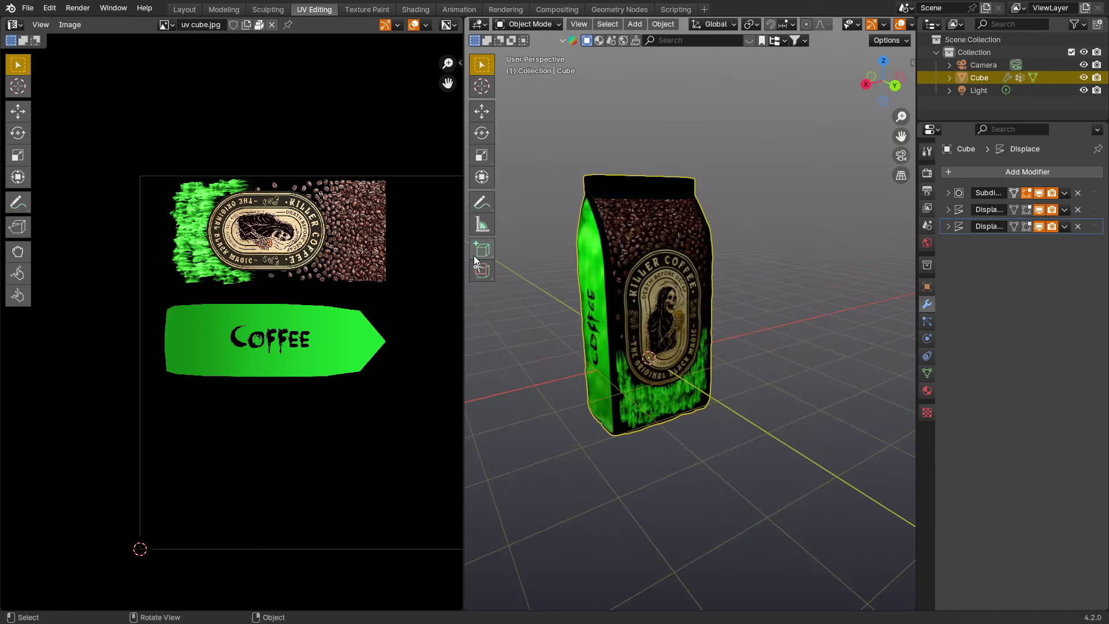
scroll(683, 317, "up", 2)
scroll(565, 263, "up", 2)
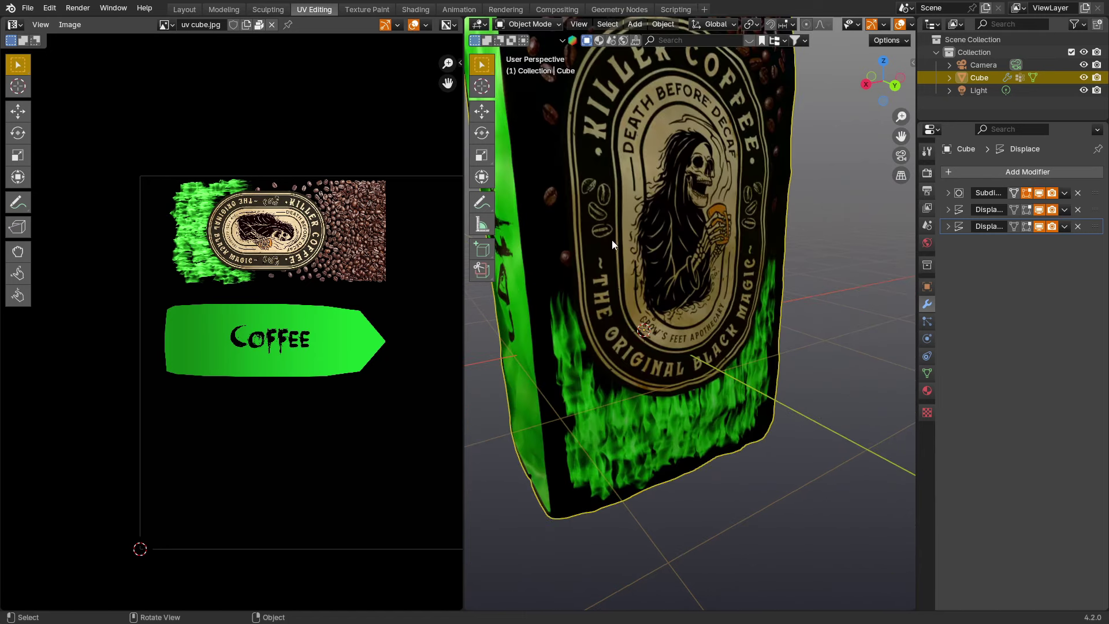
scroll(657, 363, "down", 2)
Add a vertical loop cut to the bag's front beside the green COFFEE side, slid by about 0.16 toward that edge.
key("Tab")
scroll(657, 362, "down", 2)
key("ctrl+r")
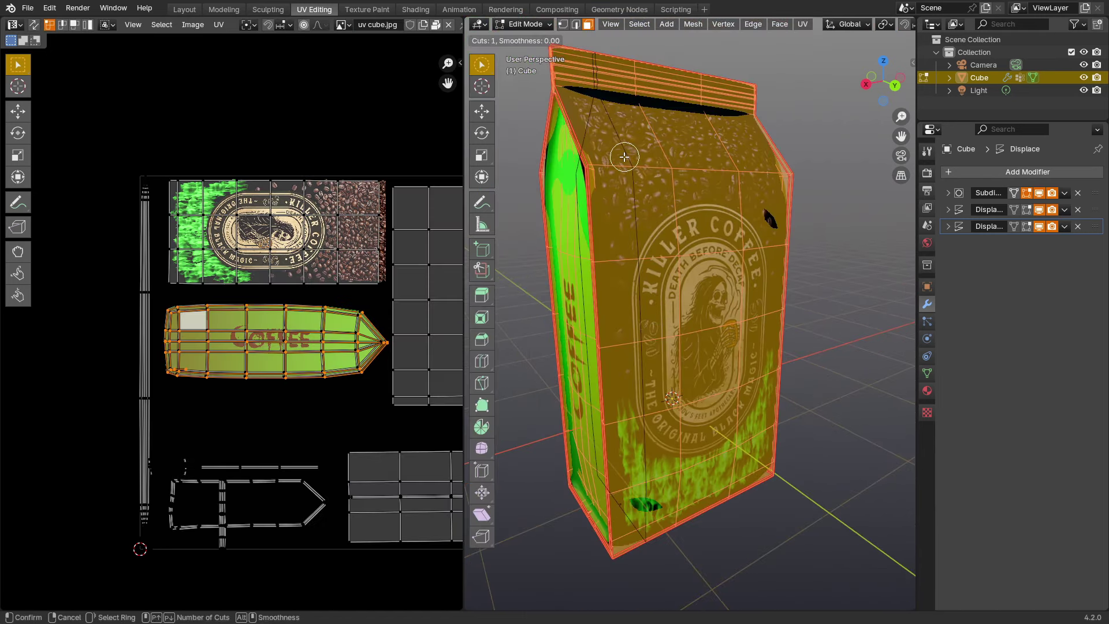
left_click(624, 157)
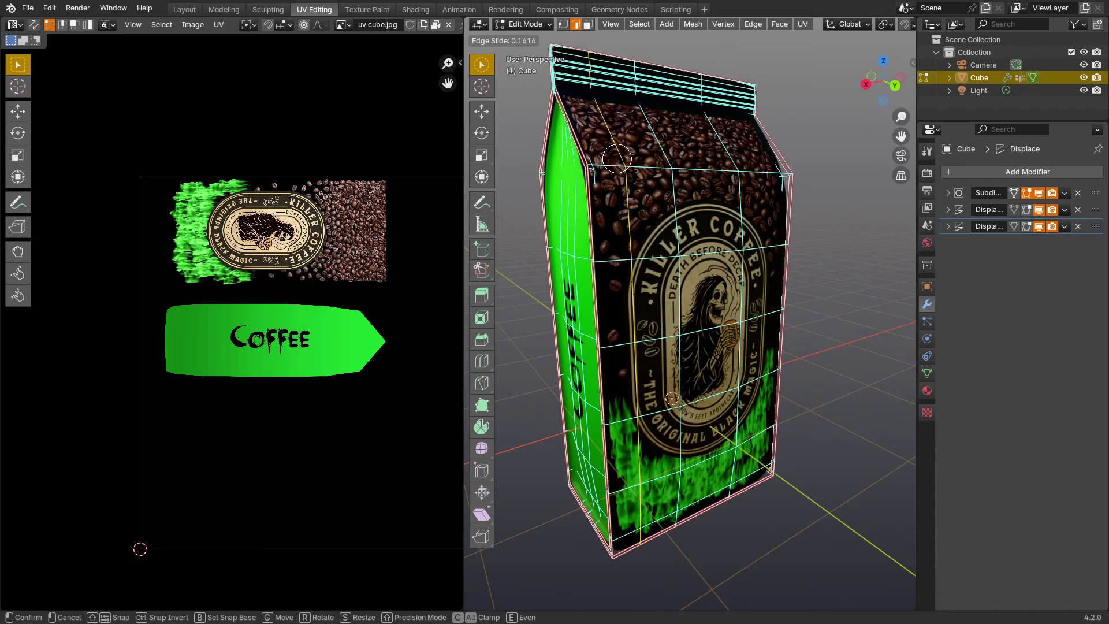
left_click(617, 159)
Add a vertical loop cut near the front panel's opposite edge and move it outward about 0.068 m along X.
key("ctrl+r")
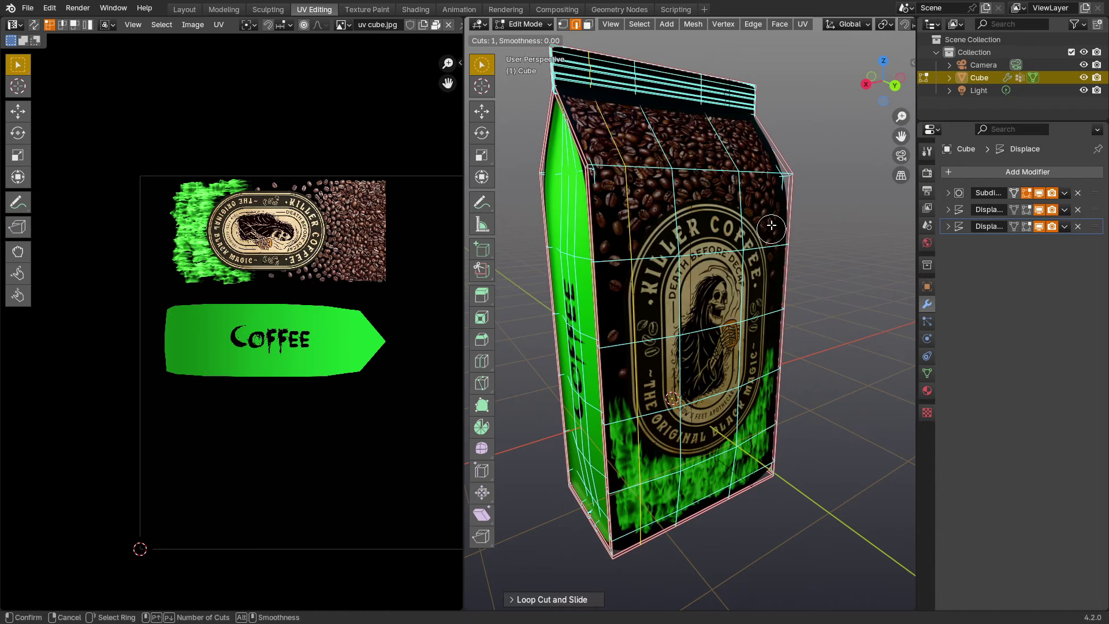
left_click(762, 166)
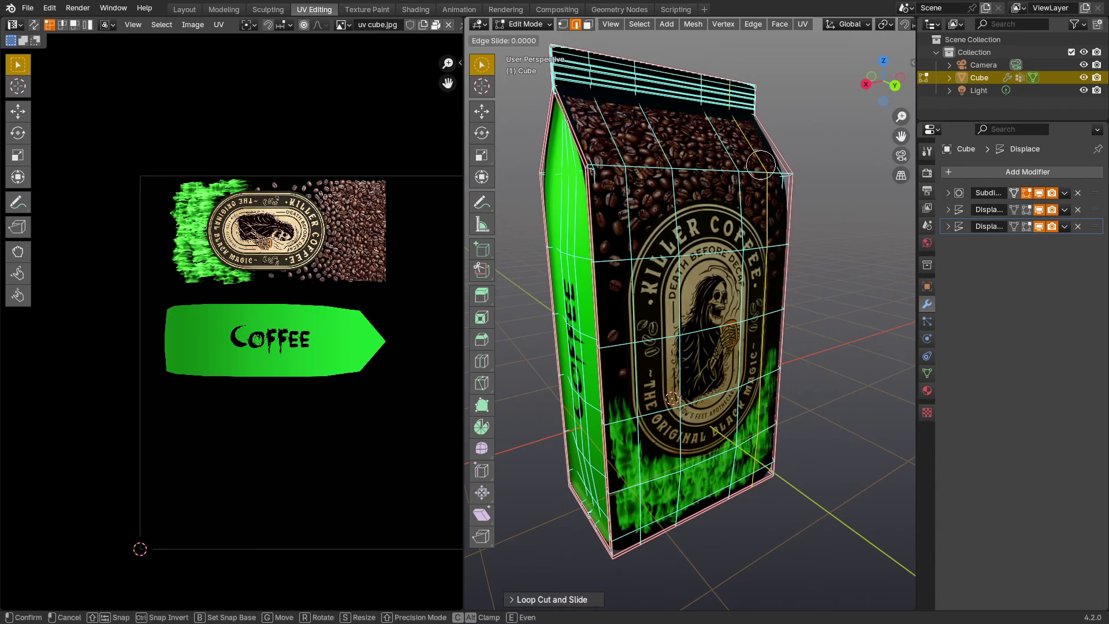
left_click(769, 196)
middle_click_drag(770, 196, 756, 202)
scroll(756, 203, "up", 1)
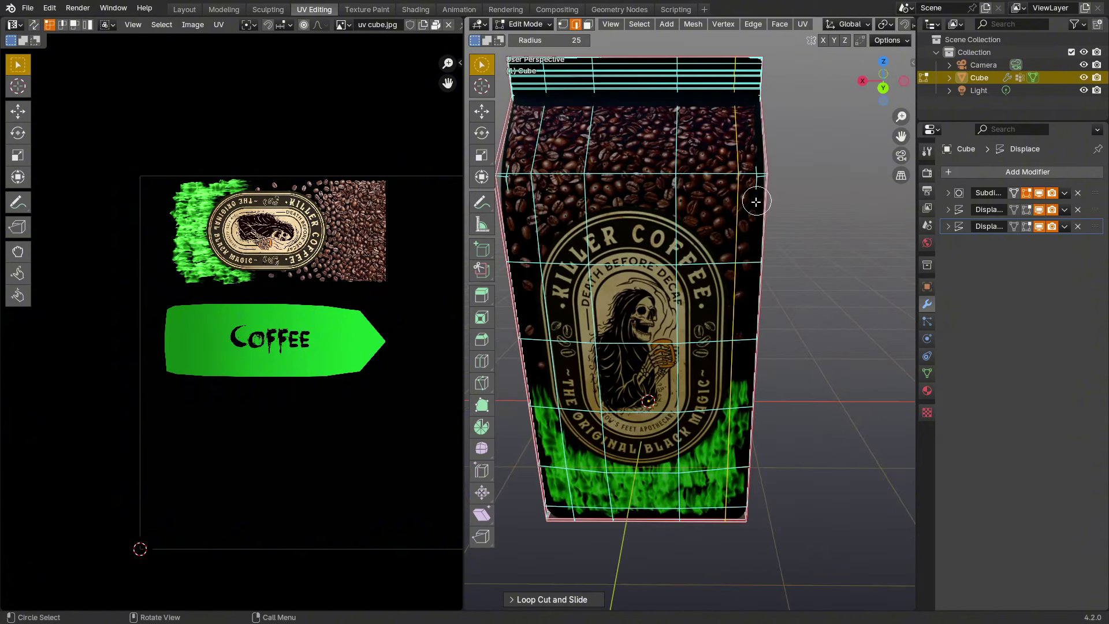
key("g")
key("x")
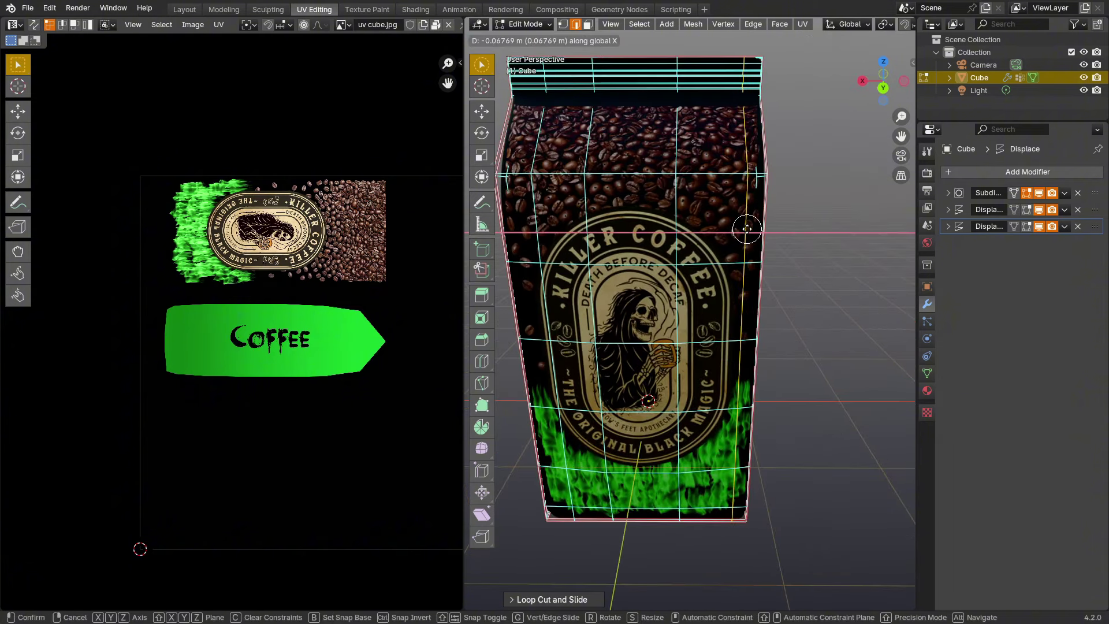
left_click(747, 229)
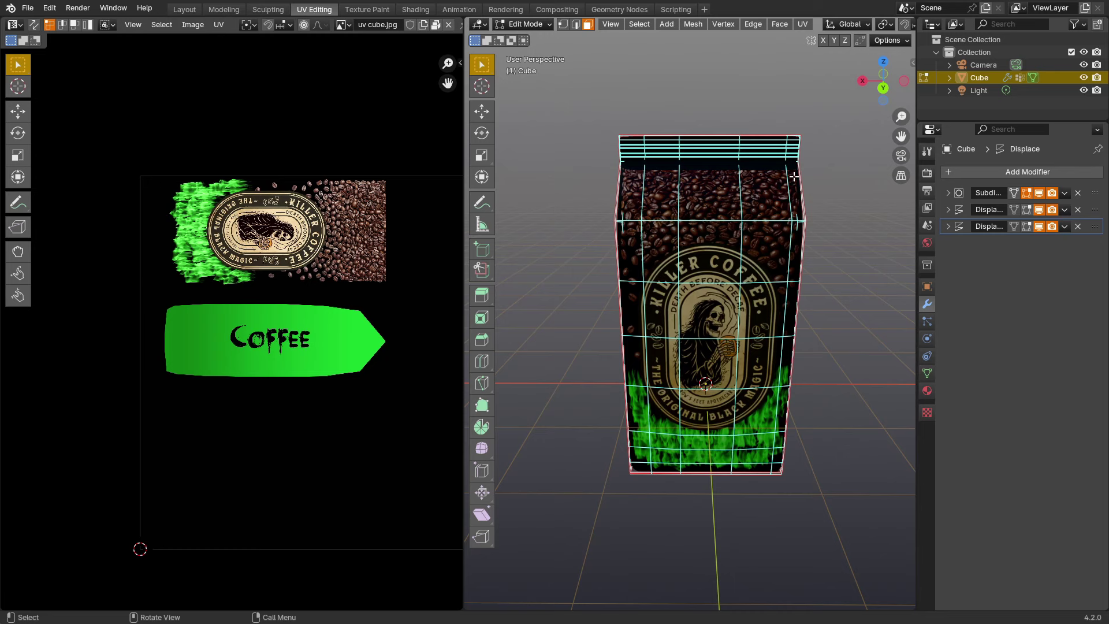
Select all faces of the front panel and shift their UVs horizontally by about 0.017 to reposition the artwork.
left_click_drag(795, 177, 637, 278)
left_click_drag(792, 312, 783, 472, "shift")
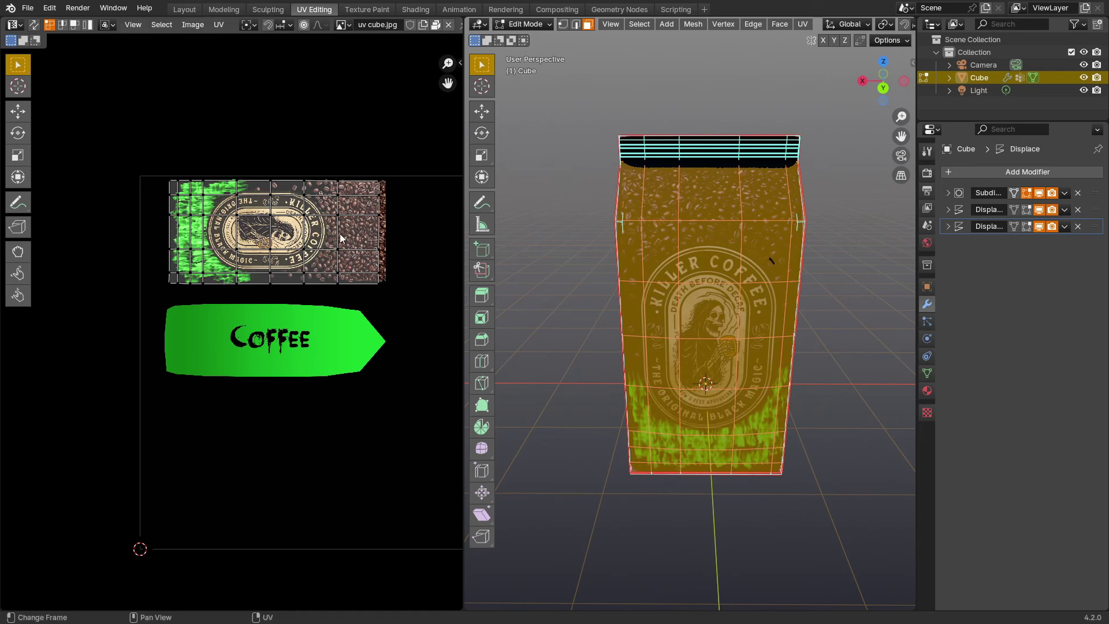
key("a")
key("g")
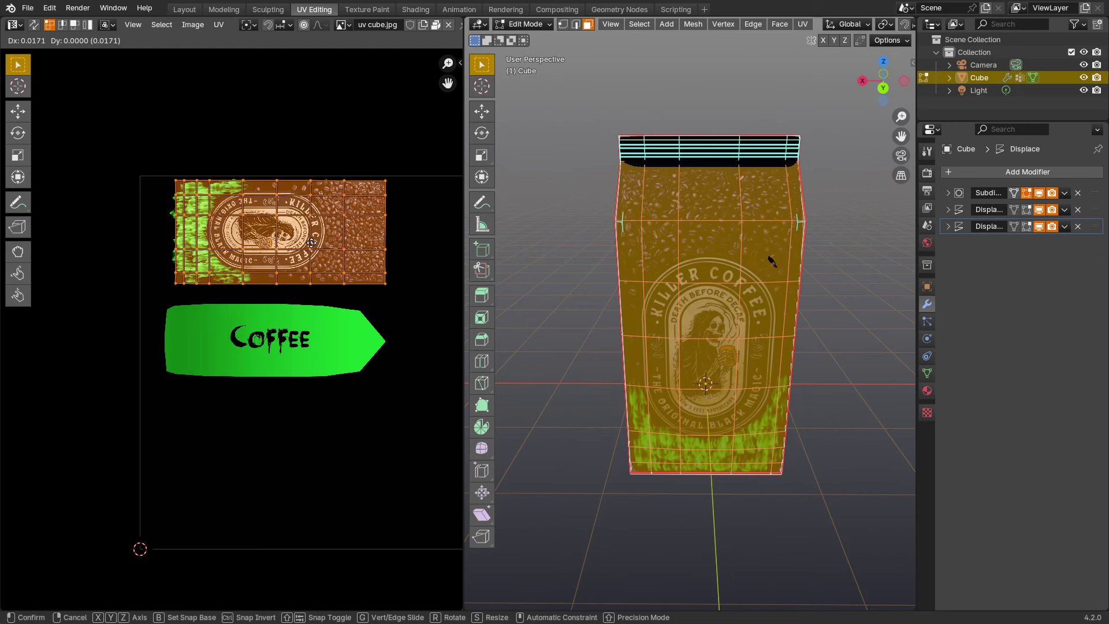
left_click(311, 243)
key("Tab")
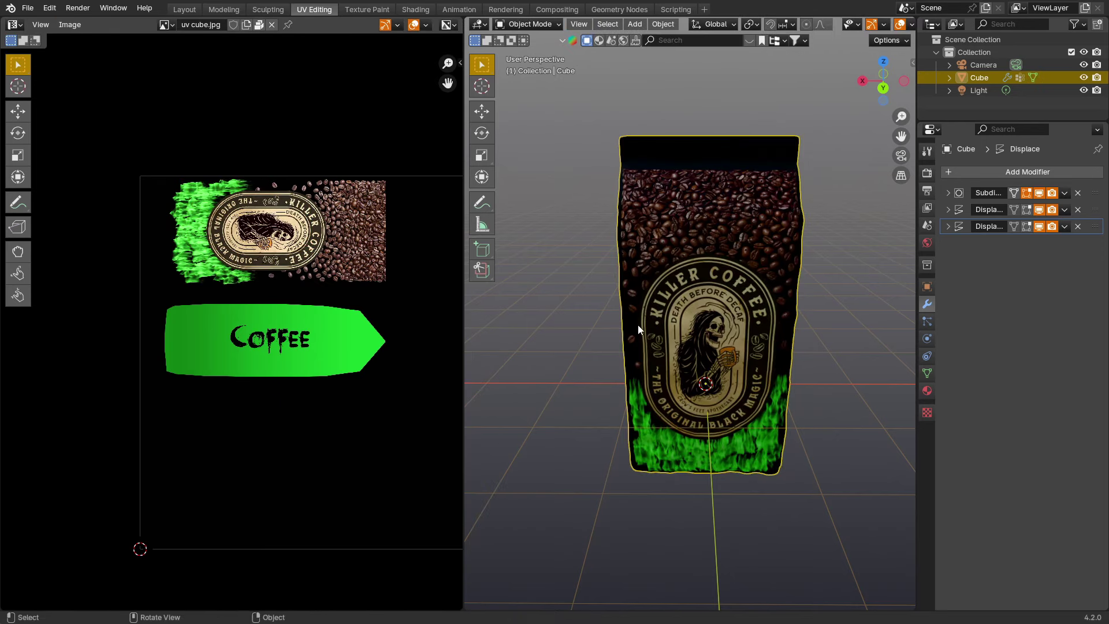
middle_click_drag(637, 325, 732, 301)
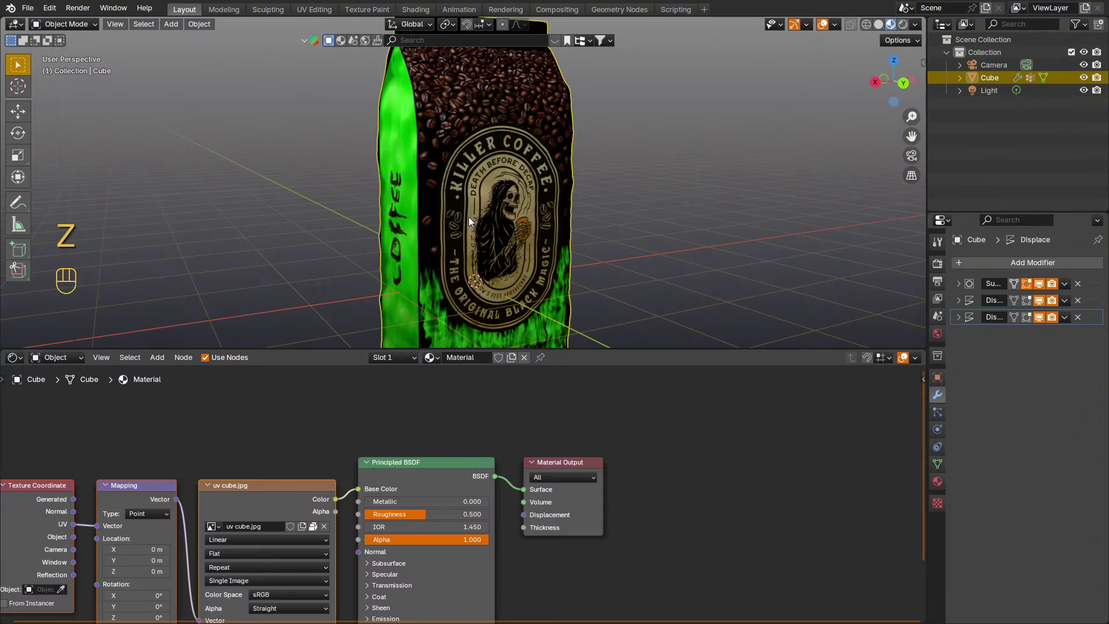
Set the bag material's Metallic to 0.226 and Roughness to 0.379 in the Principled BSDF.
middle_click_drag(469, 217, 484, 265)
left_click_drag(428, 502, 405, 514)
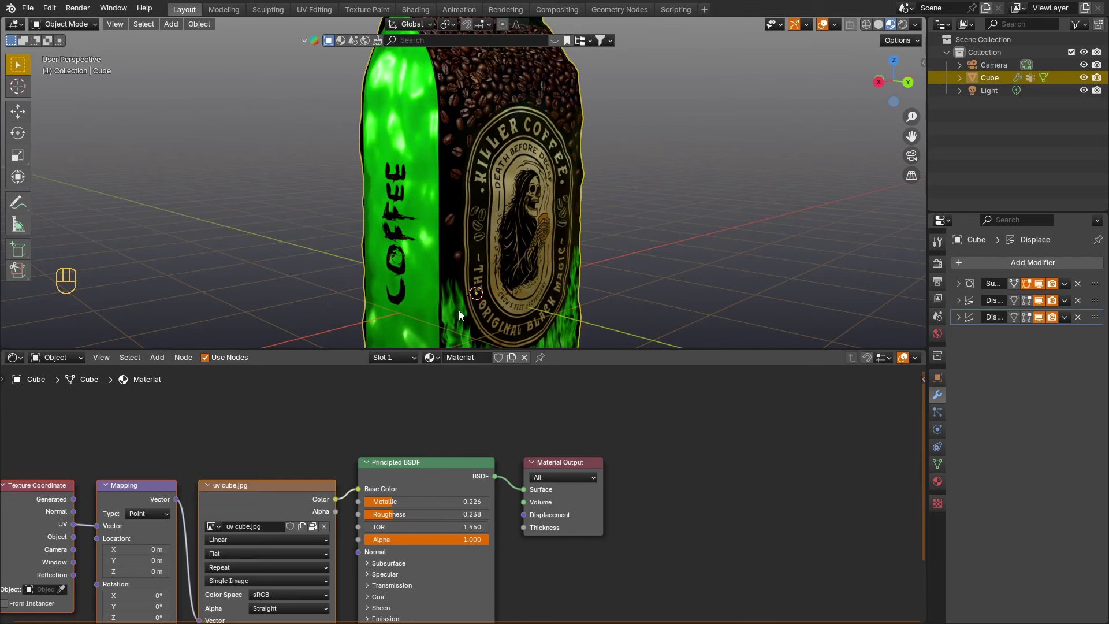
middle_click_drag(457, 198, 453, 185)
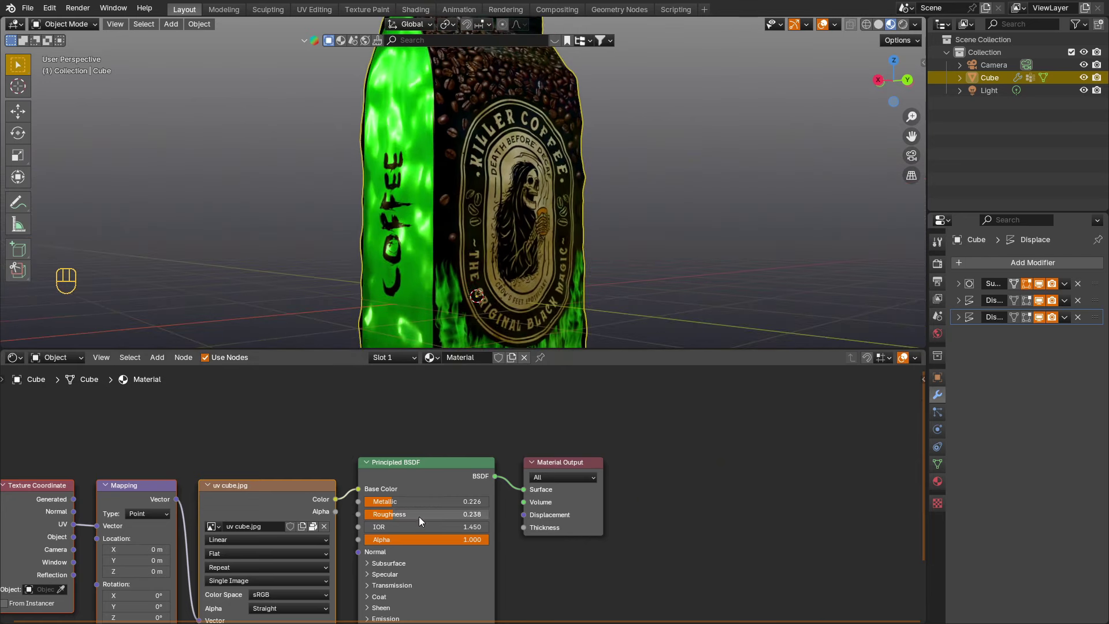
left_click_drag(420, 518, 435, 518)
mouse_move(483, 177)
middle_mouse_down()
mouse_move(474, 162)
mouse_move(491, 167)
middle_mouse_up()
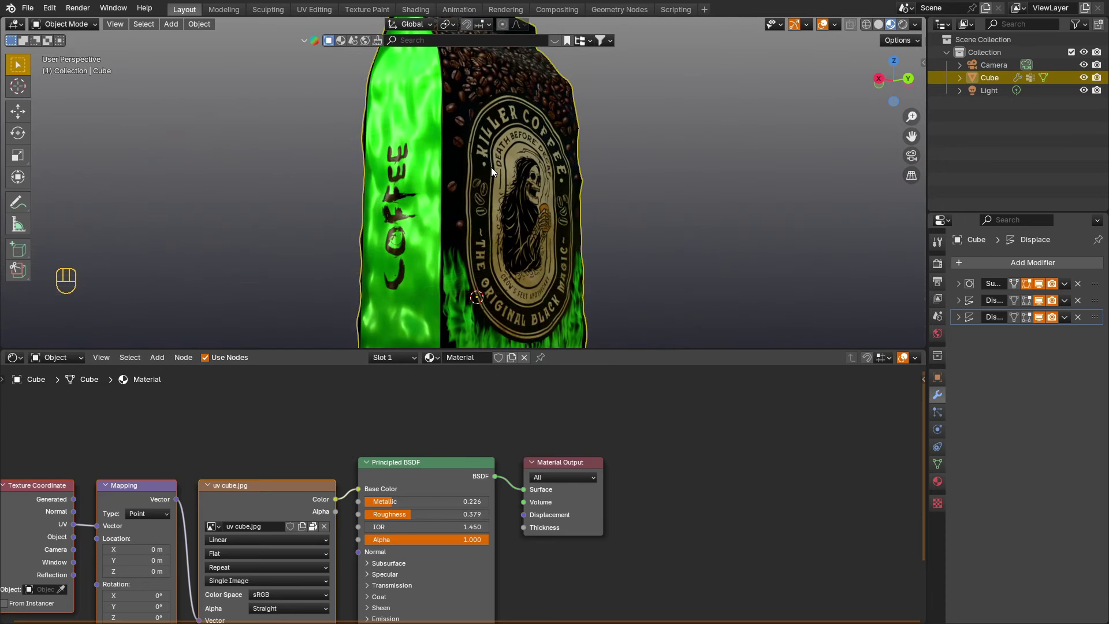
Expand the Principled BSDF's Coat settings and set the coat Weight to 0.234.
scroll(475, 229, "down", 2)
middle_click_drag(475, 225, 435, 223)
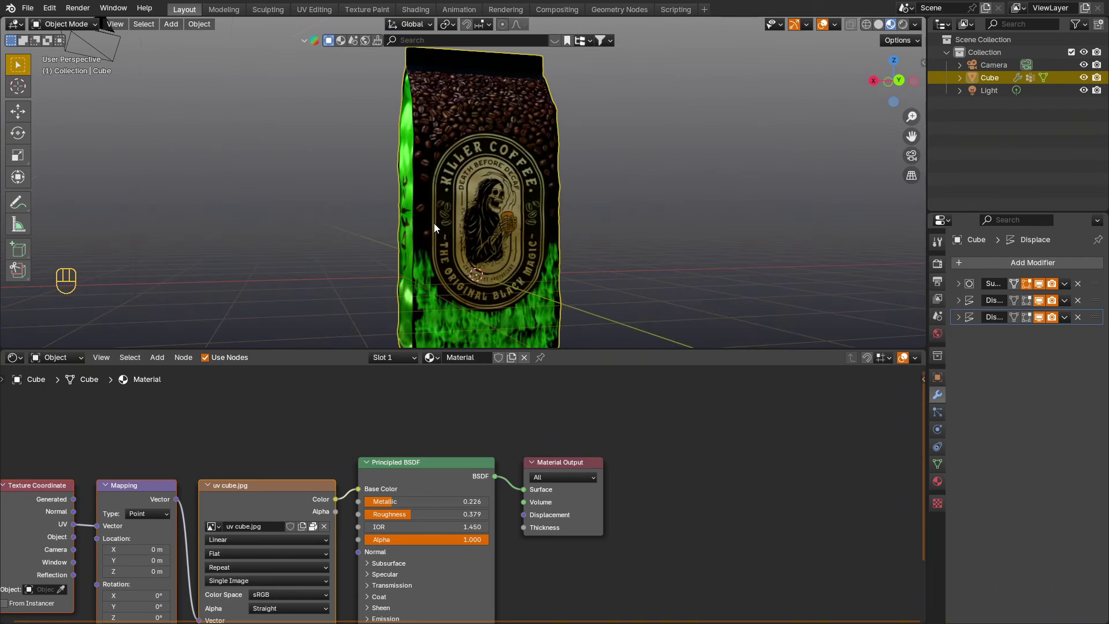
left_click(405, 595)
left_click_drag(424, 612, 428, 613)
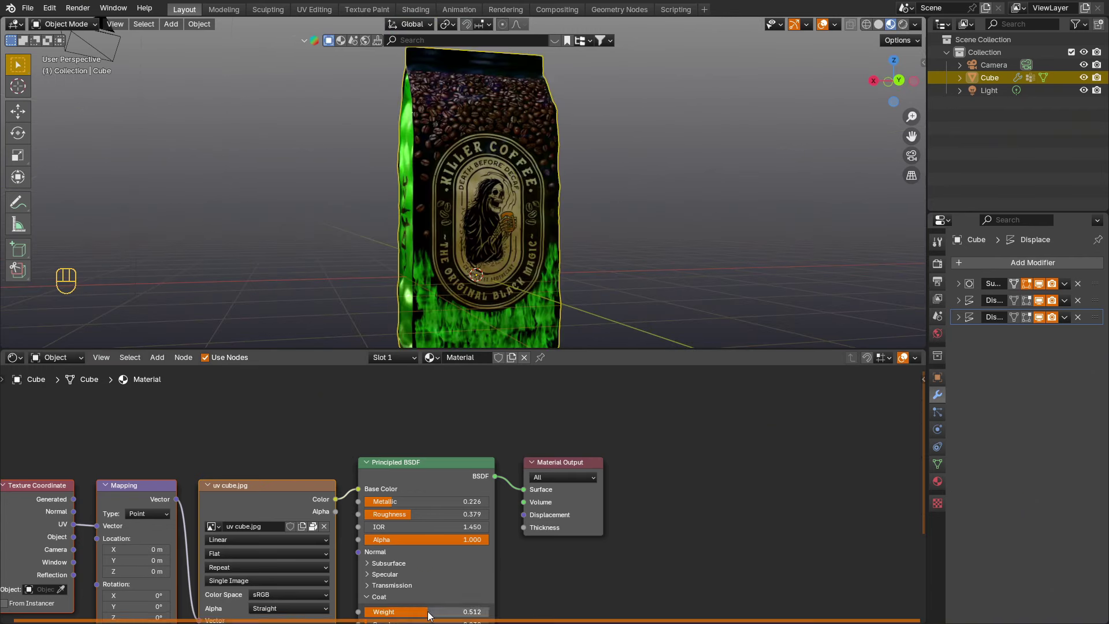
middle_click_drag(476, 182, 511, 169)
scroll(471, 261, "up", 2)
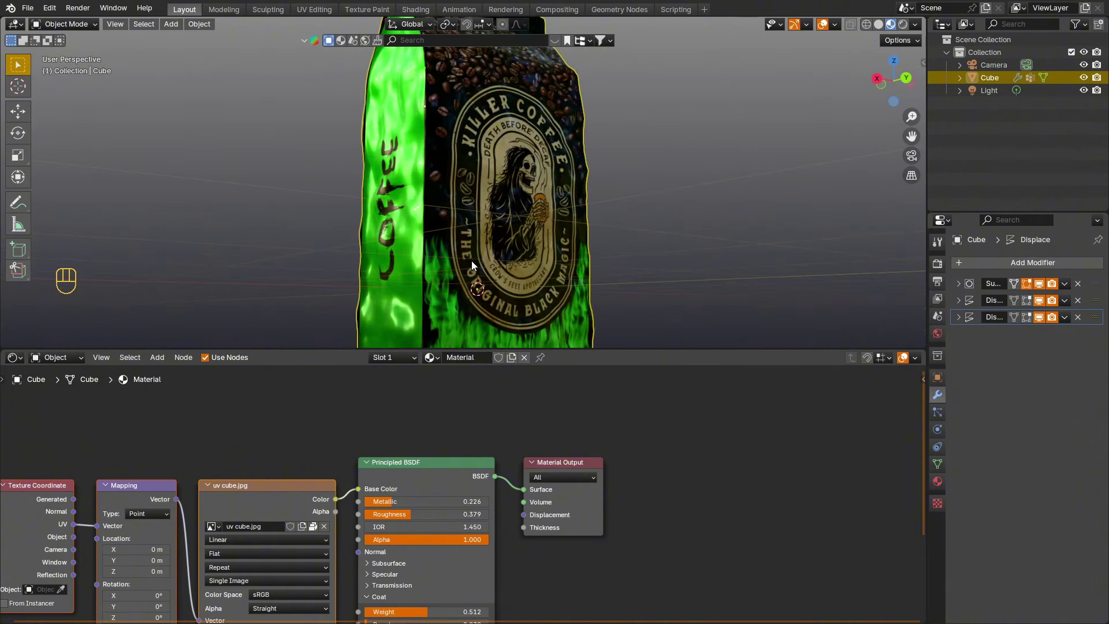
middle_click_drag(472, 261, 486, 199, "shift")
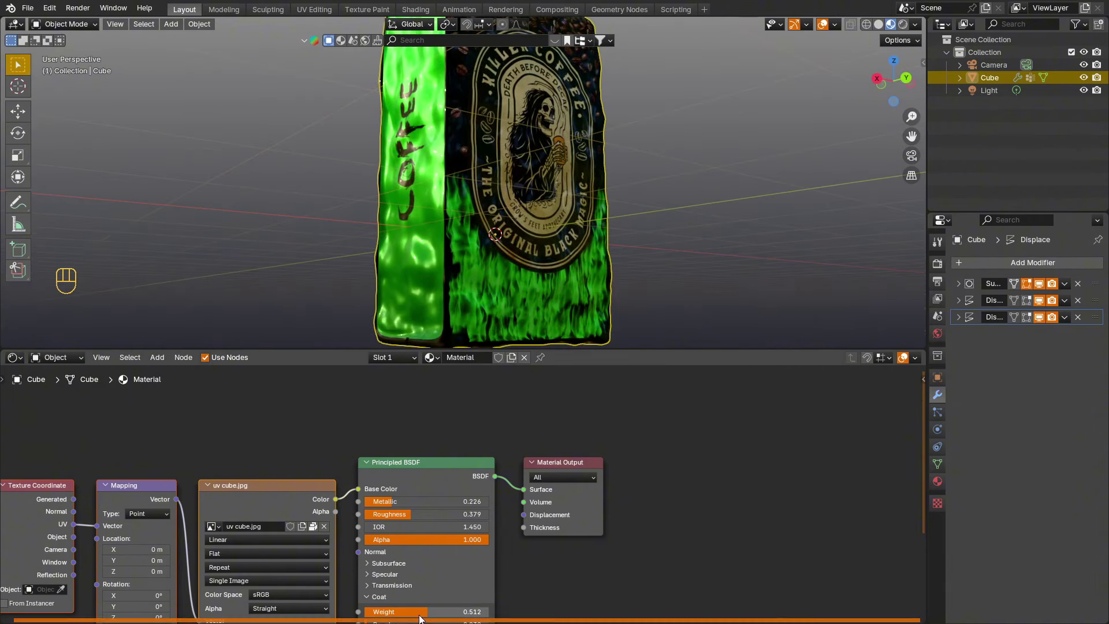
left_click_drag(438, 612, 409, 613)
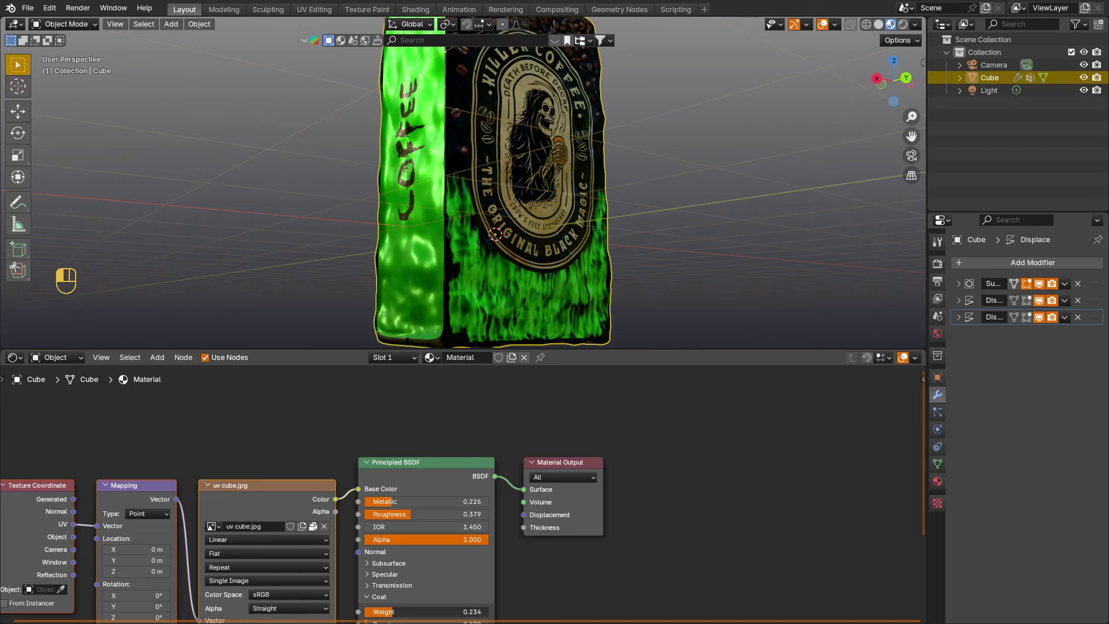
Enter face editing and select every face of the upper horizontal groove on the front of the bag's top seal.
middle_click_drag(489, 186, 494, 220, "shift")
key("Tab")
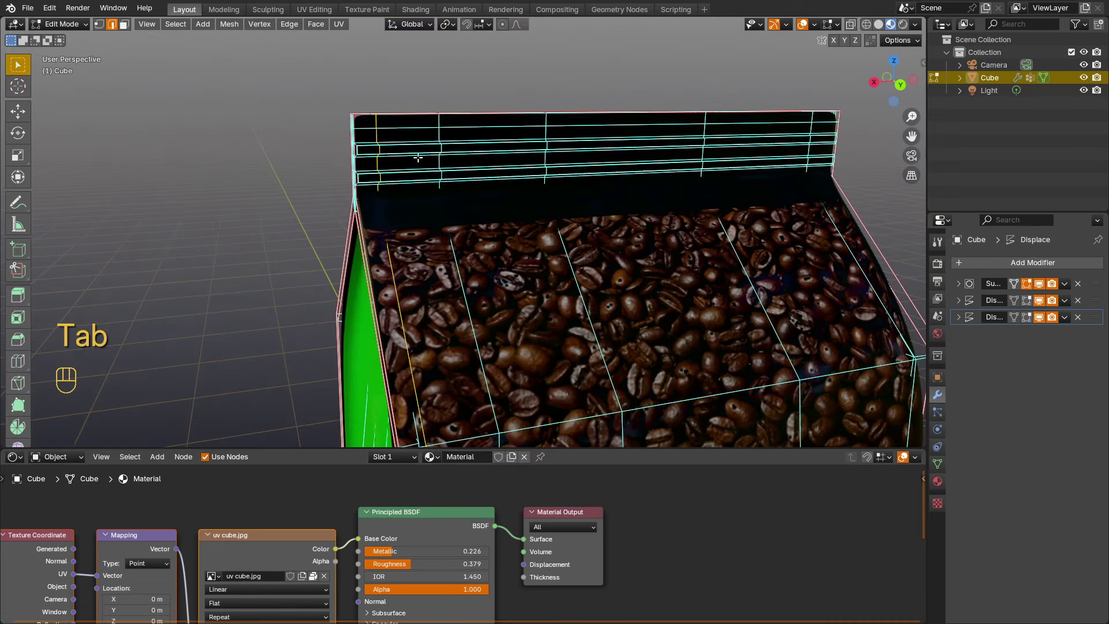
key("3")
left_click(376, 149)
left_click(421, 149, "shift")
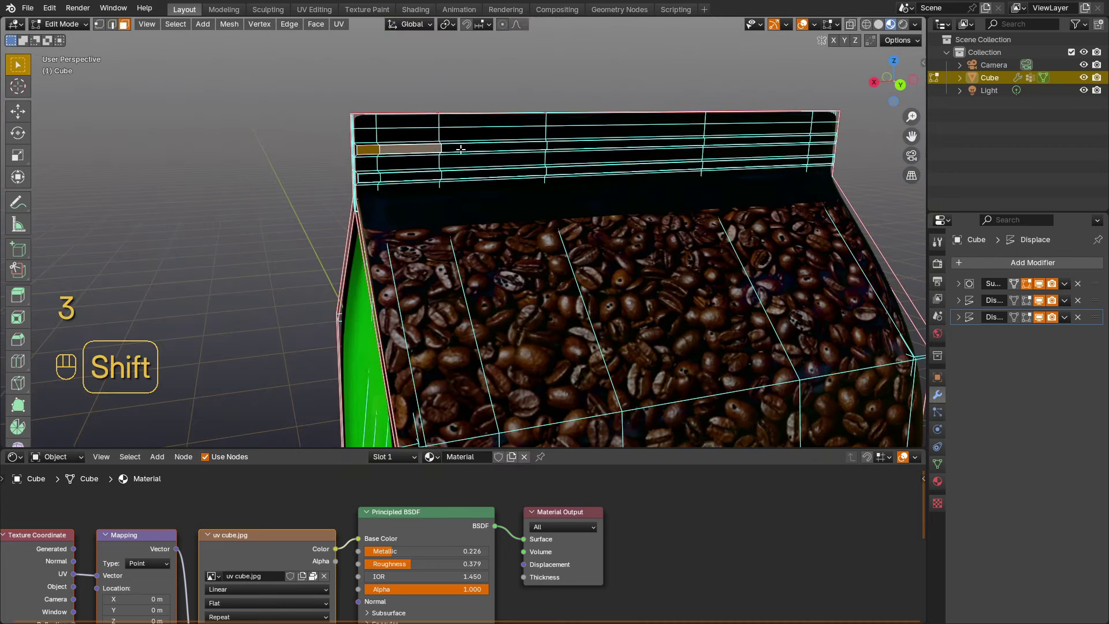
left_click(491, 148, "shift")
left_click(585, 147, "shift")
left_click(718, 139, "shift")
left_click(821, 140, "shift")
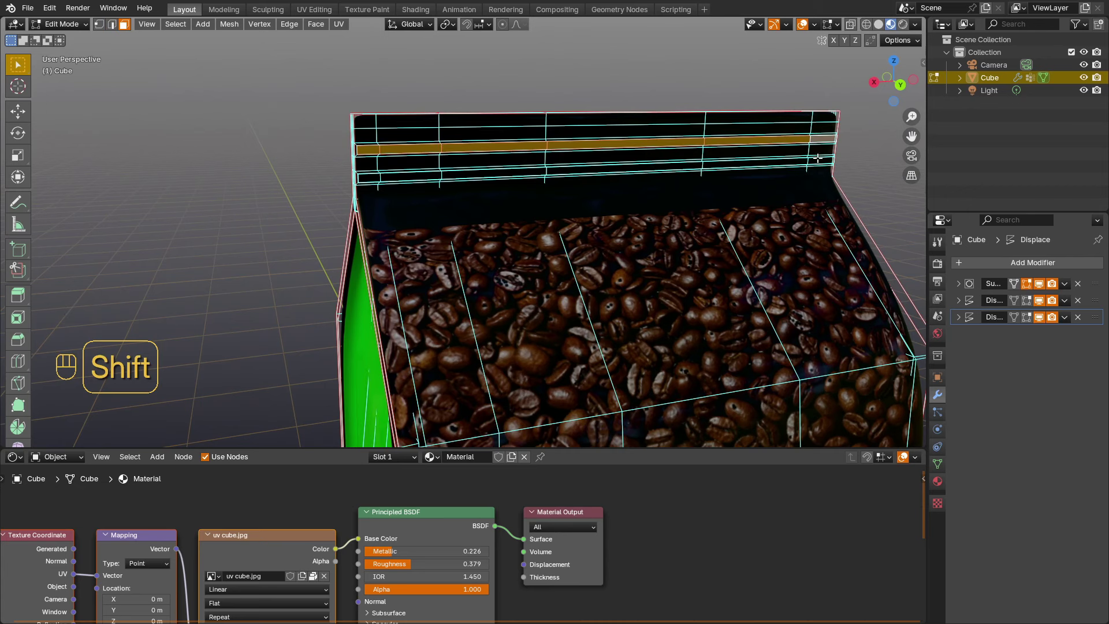
Add all faces of the seal's lower groove to the selection, and grow the whole selection once.
left_click(789, 164, "shift")
left_click(815, 161, "shift")
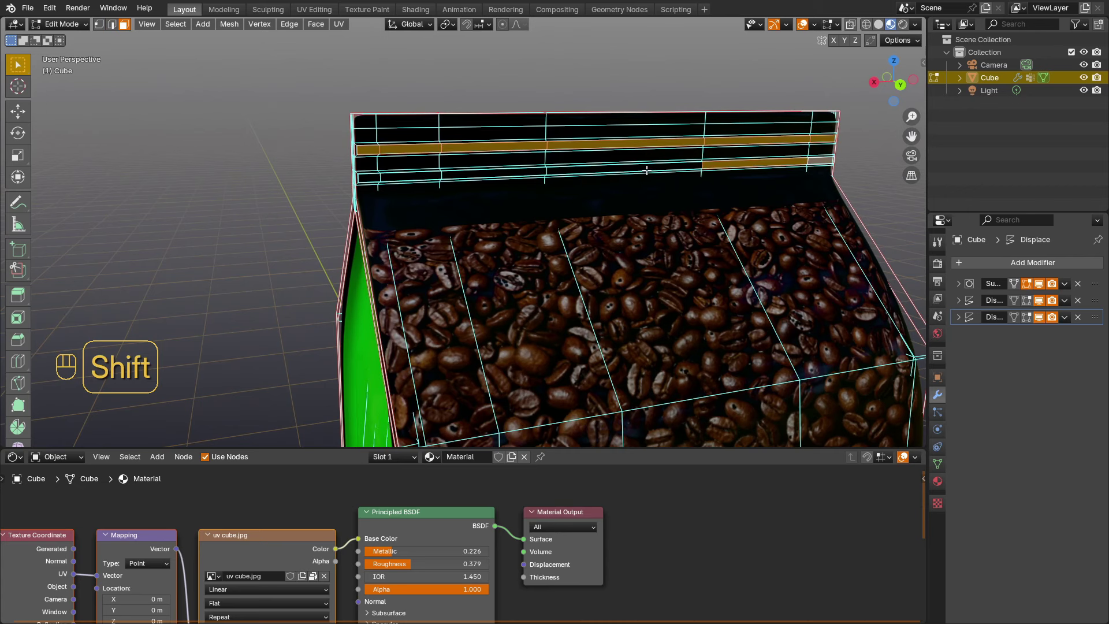
left_click(581, 172, "shift")
left_click(528, 172, "shift")
left_click(409, 174, "shift")
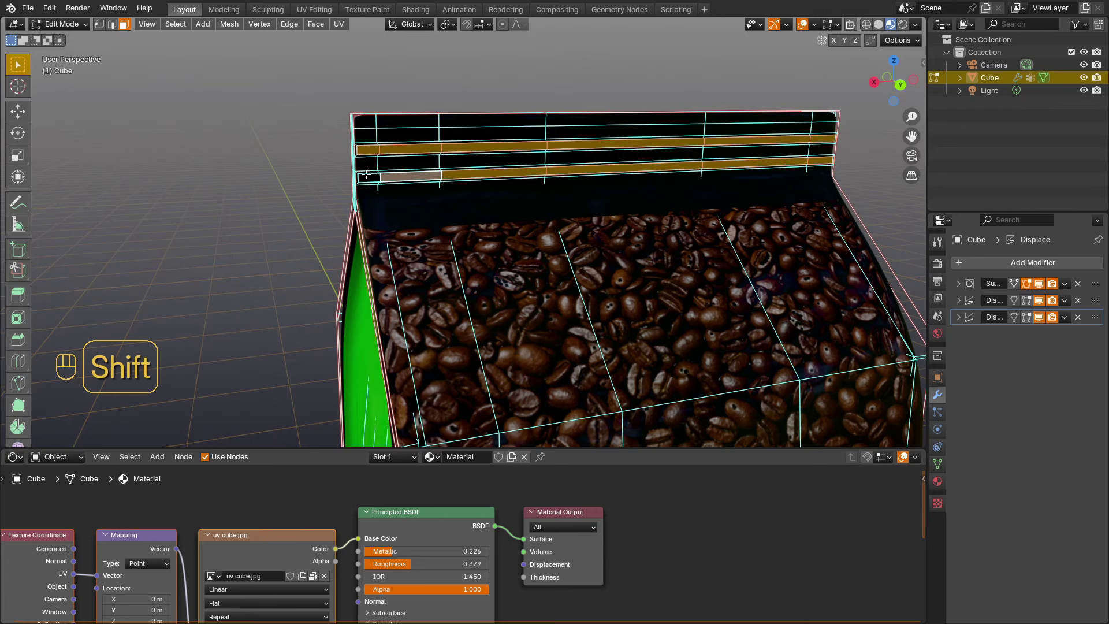
left_click(370, 177, "shift")
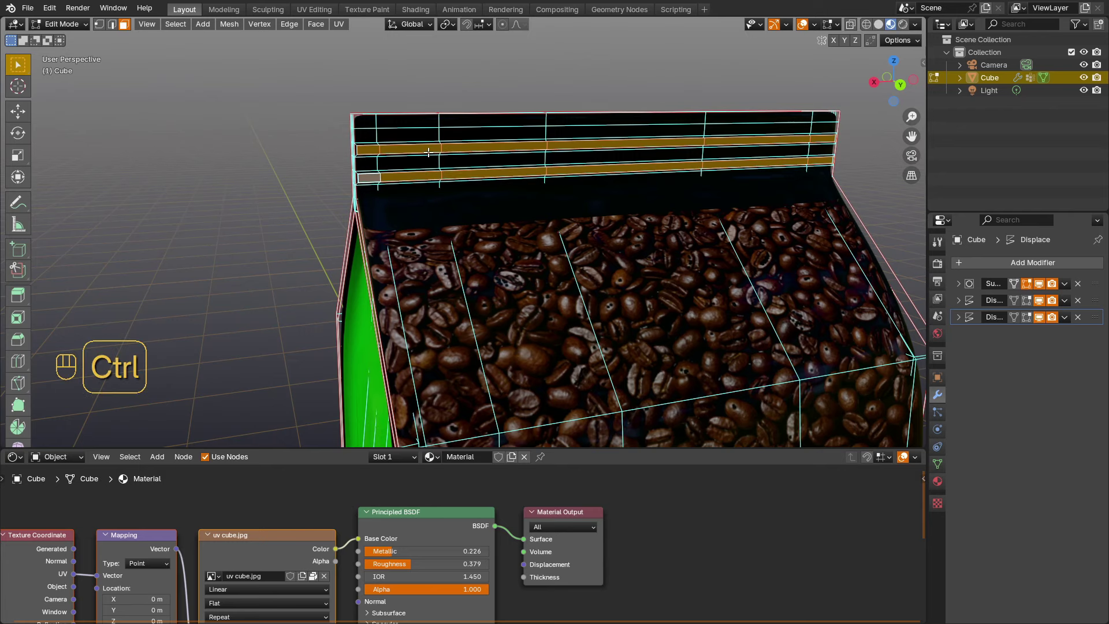
key("ctrl+KP_Add")
scroll(411, 152, "up", 5)
middle_click_drag(404, 146, 443, 154)
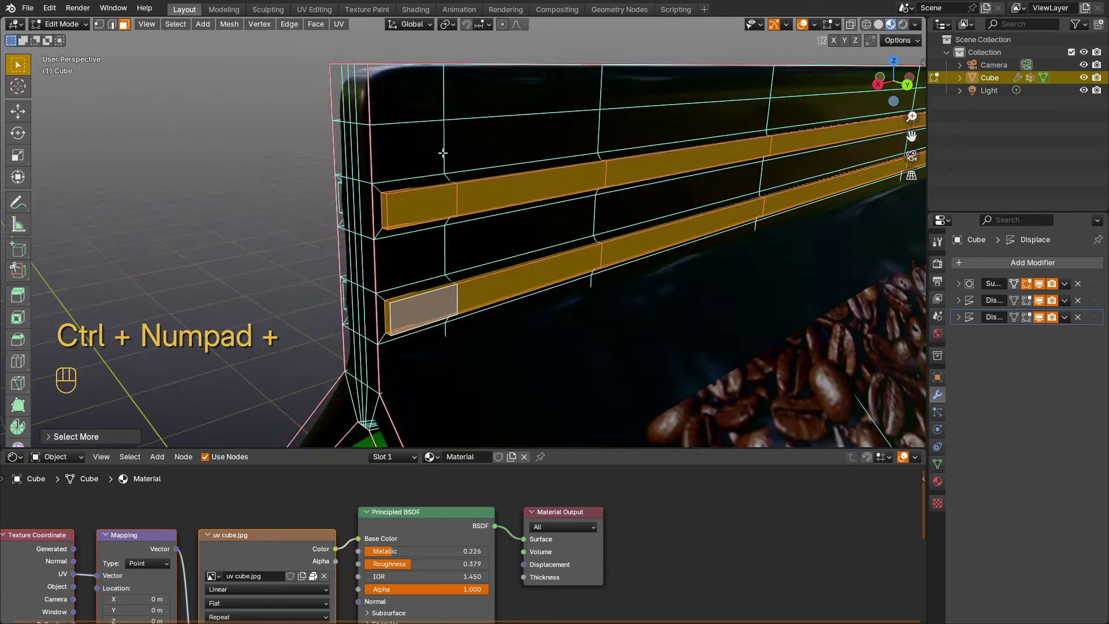
scroll(563, 254, "down", 2)
Add a second material slot to the bag and create a new material in it.
left_click(938, 481)
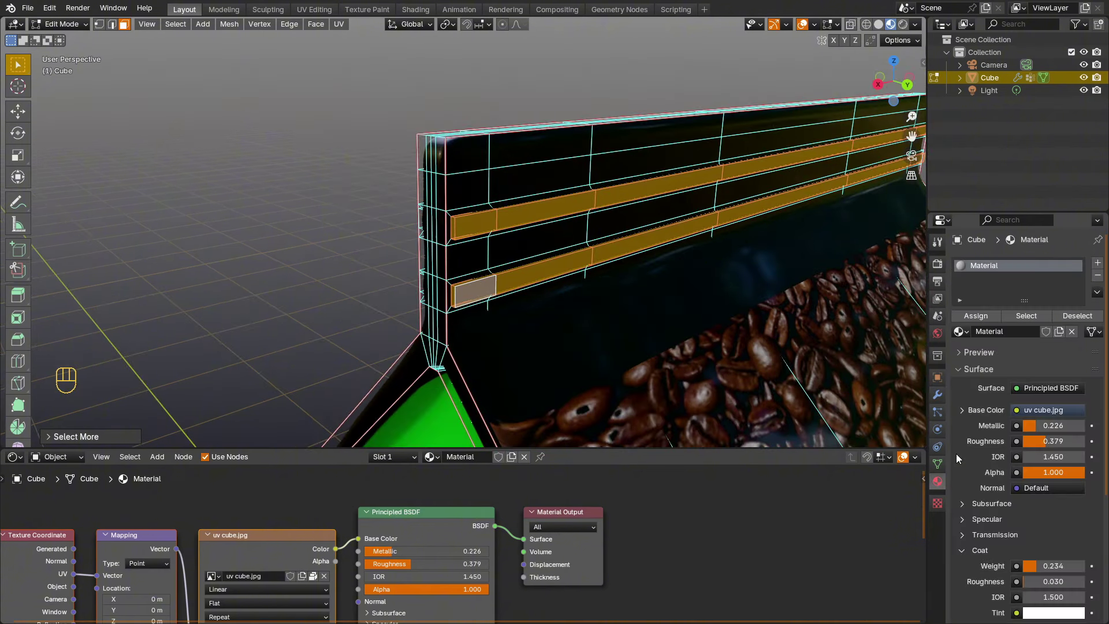
left_click(1097, 263)
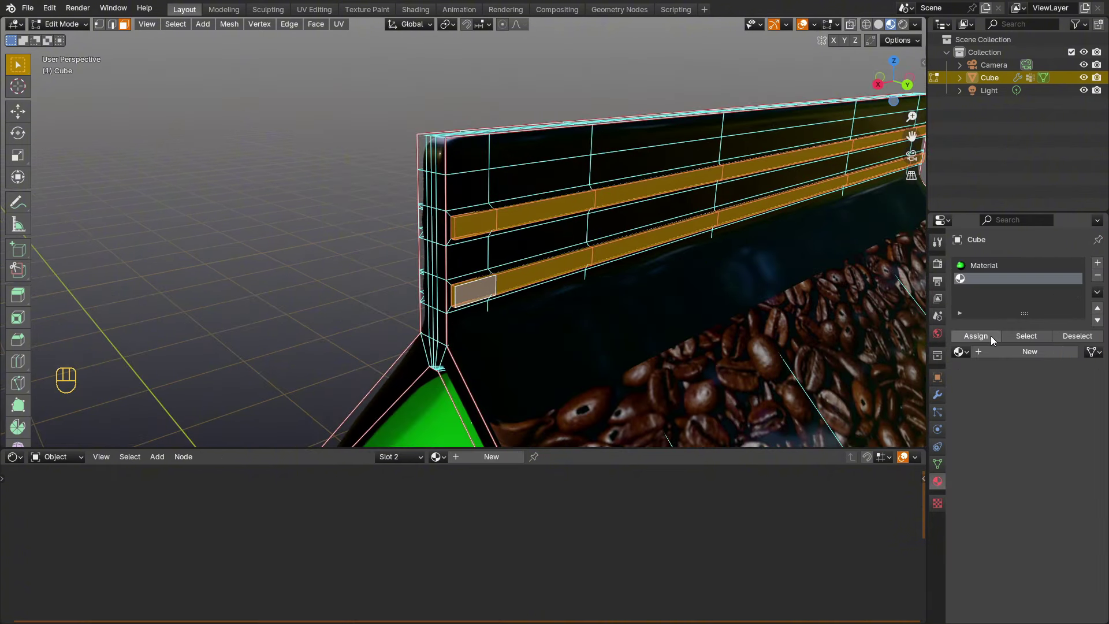
left_click(1005, 352)
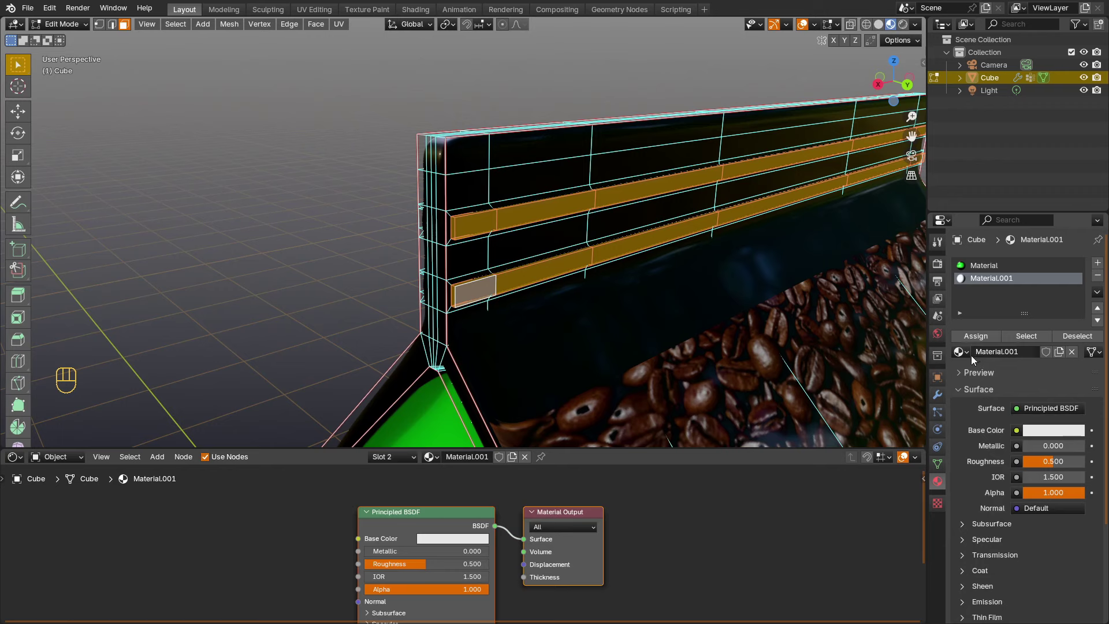
Set the new material's Base Color to the bright green sampled from the bag's side panel.
middle_click_drag(718, 379, 735, 211, "shift")
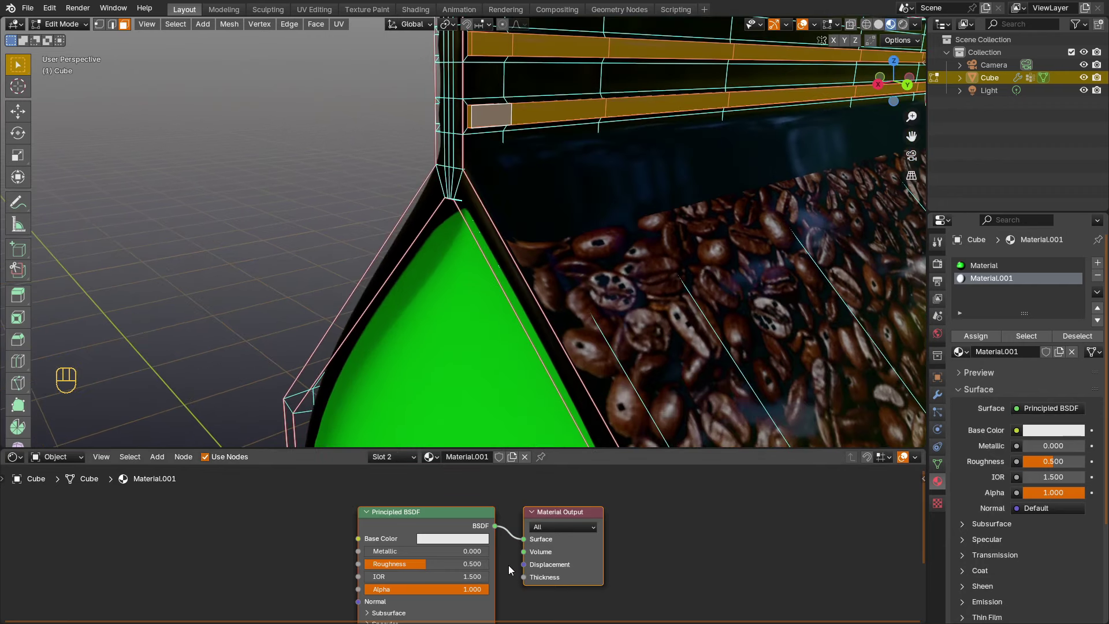
left_click(478, 538)
left_click(526, 485)
left_click(535, 382)
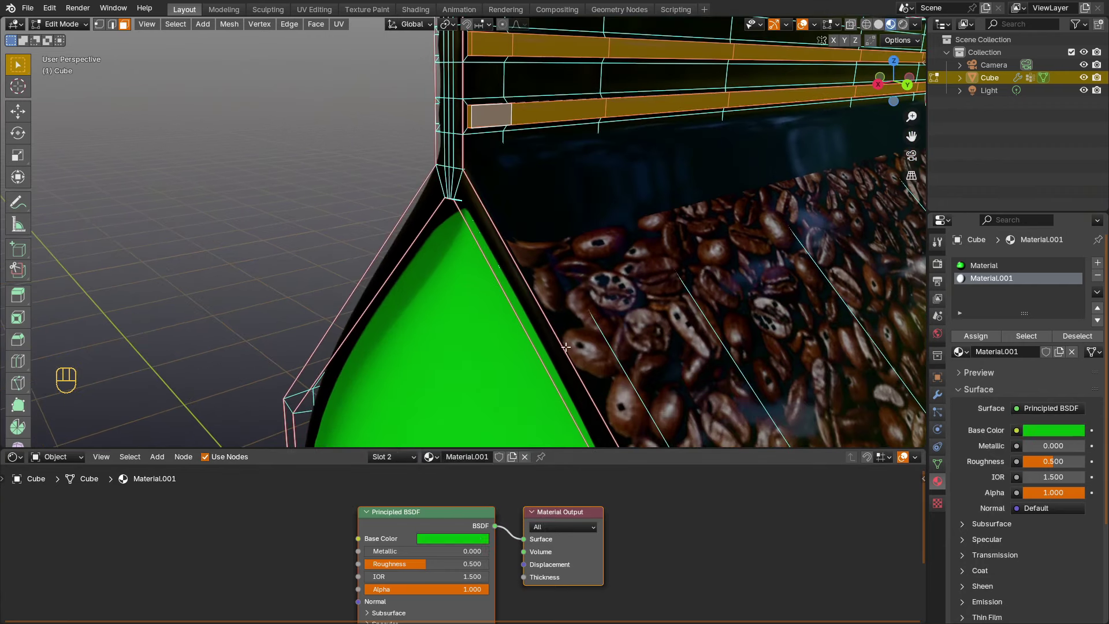
Assign the green material to the selected seal groove faces and leave mesh editing.
middle_click_drag(584, 114, 586, 230, "shift")
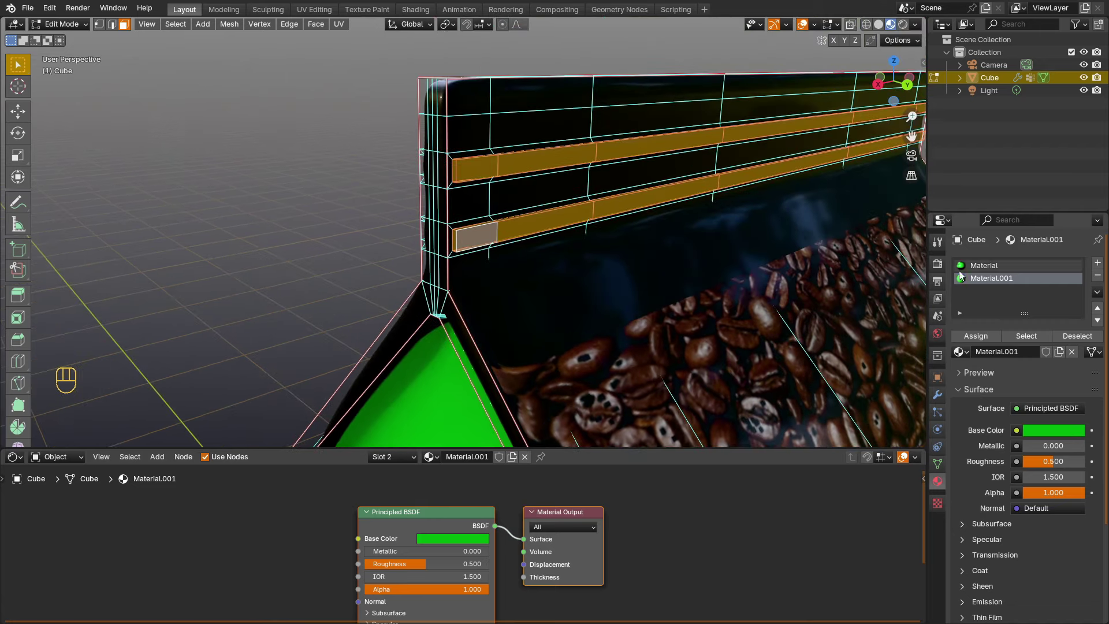
left_click(978, 340)
key("Tab")
scroll(650, 258, "down", 3)
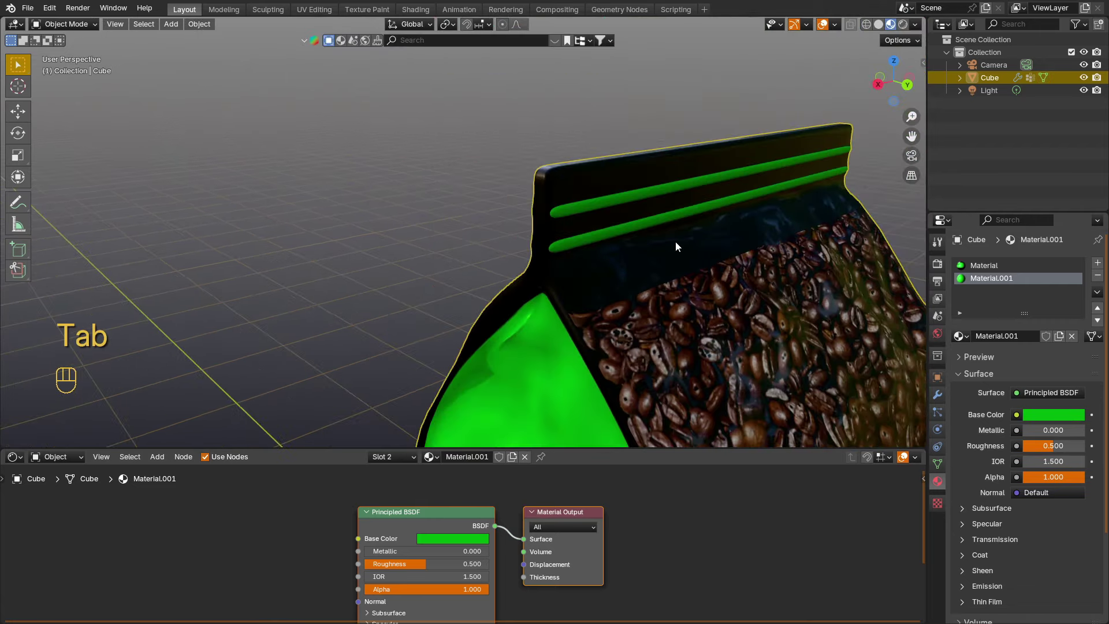
Add an edge loop around the bag body just below the top seal, slid toward the seal, and return to Object Mode.
mouse_move(675, 241)
middle_mouse_down()
mouse_move(642, 234)
mouse_move(515, 258)
mouse_move(736, 269)
mouse_move(657, 248)
middle_mouse_up()
scroll(641, 232, "down", 3)
key("Tab")
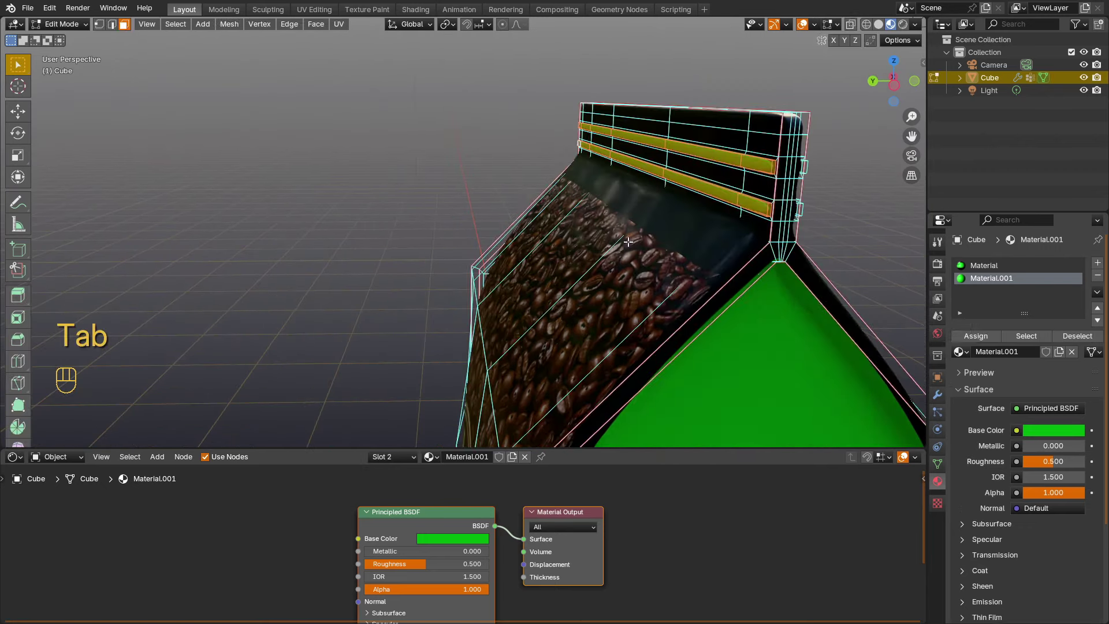
key("ctrl+r")
left_click(613, 273)
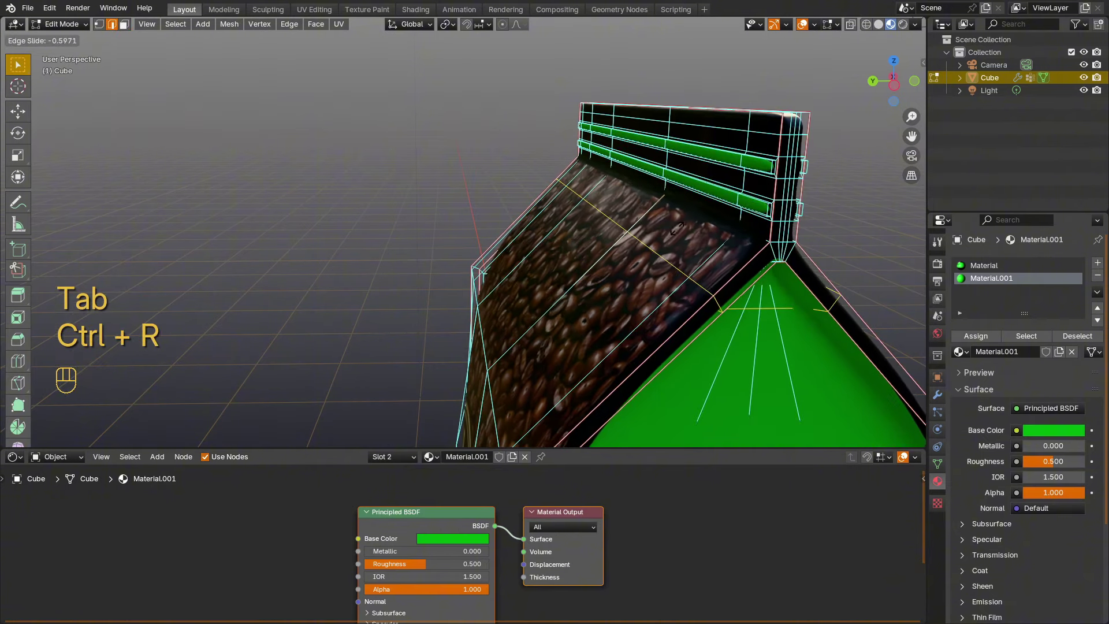
left_click(627, 279)
key("Tab")
middle_click_drag(627, 278, 826, 283)
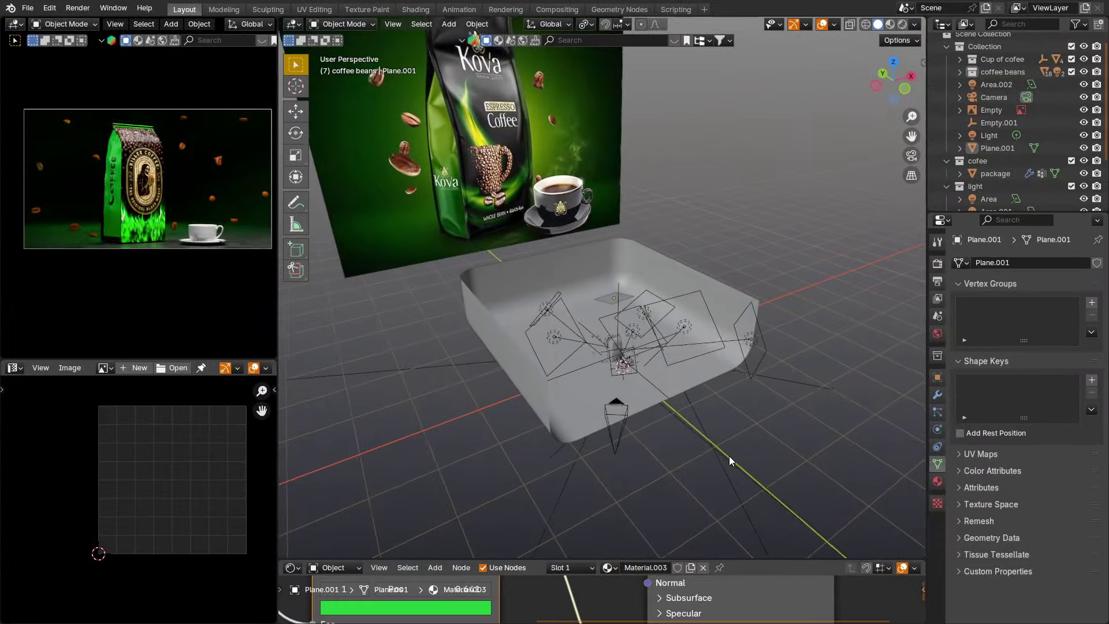
Examine the finished scene's layout, including the reference image, curved backdrop, camera and lights surrounding the coffee bag.
middle_click_drag(729, 455, 716, 456)
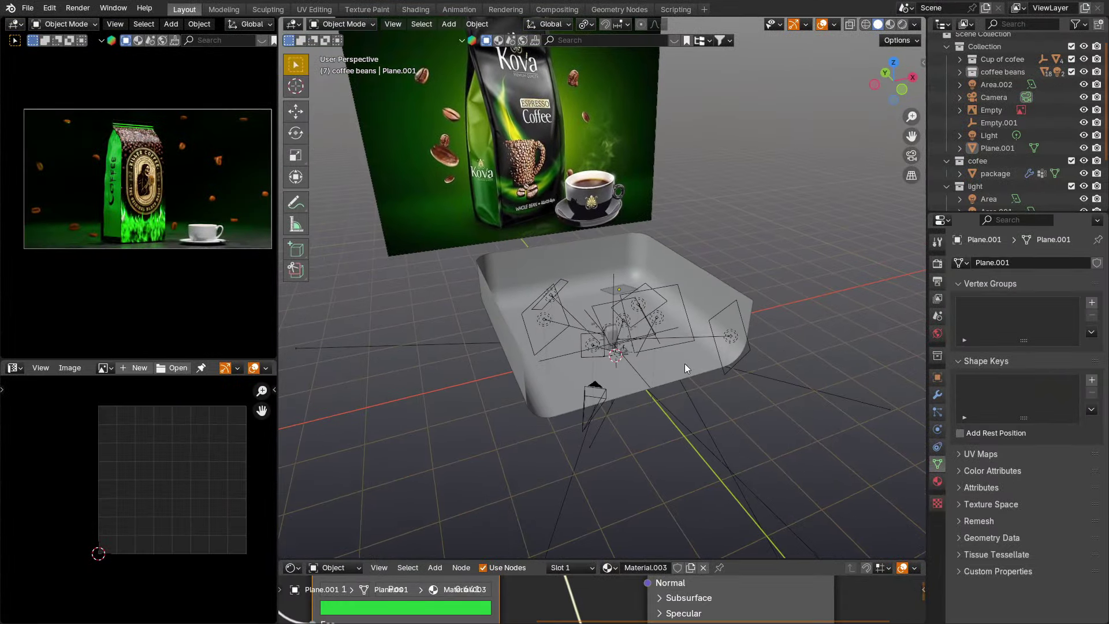
left_click(578, 154)
middle_click_drag(577, 154, 601, 324)
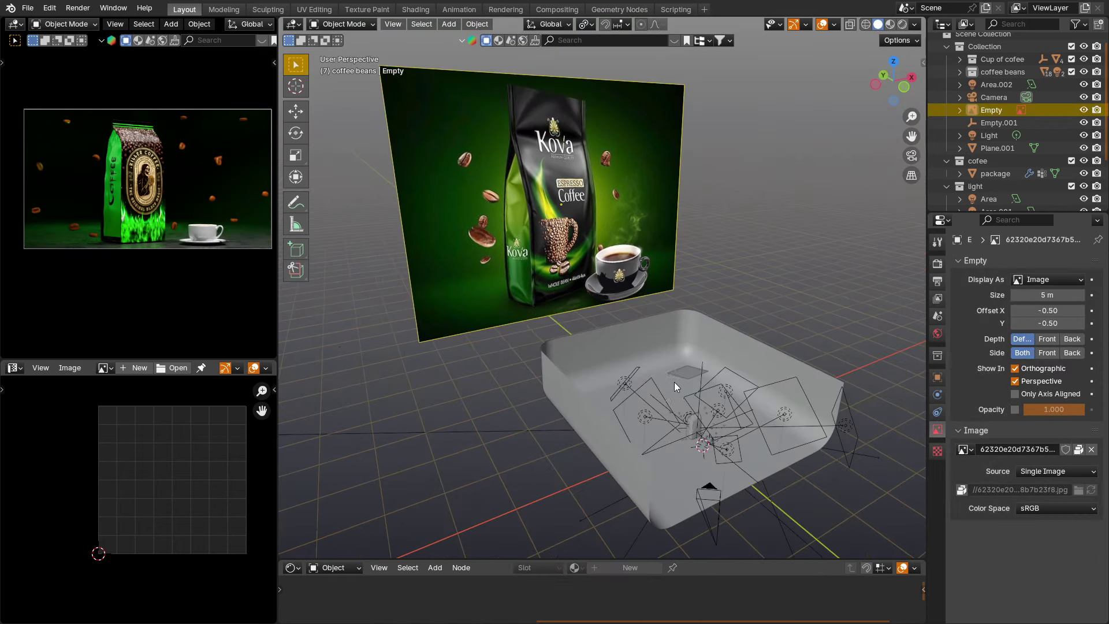
middle_click_drag(675, 382, 645, 353, "shift")
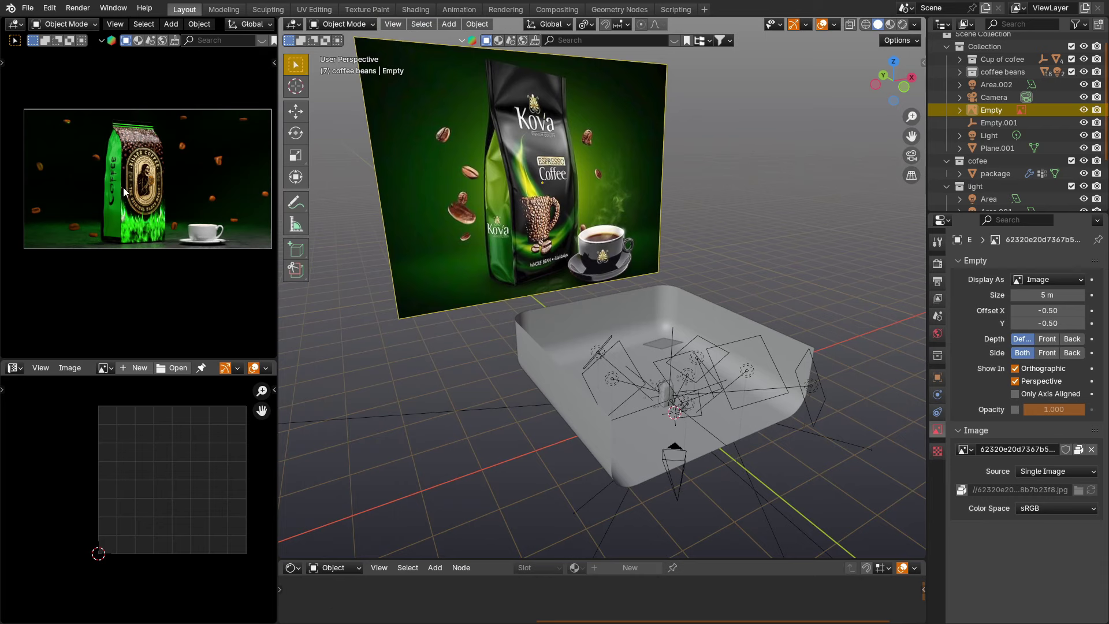
middle_click_drag(668, 406, 652, 400, "shift")
scroll(652, 400, "up", 2)
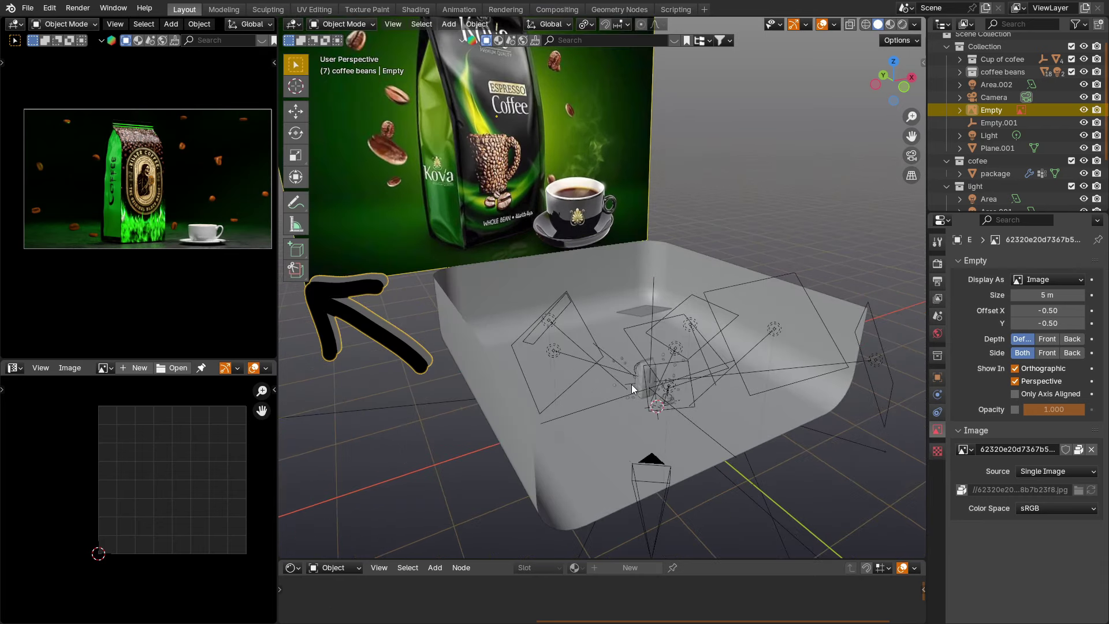
left_click_drag(664, 559, 671, 595)
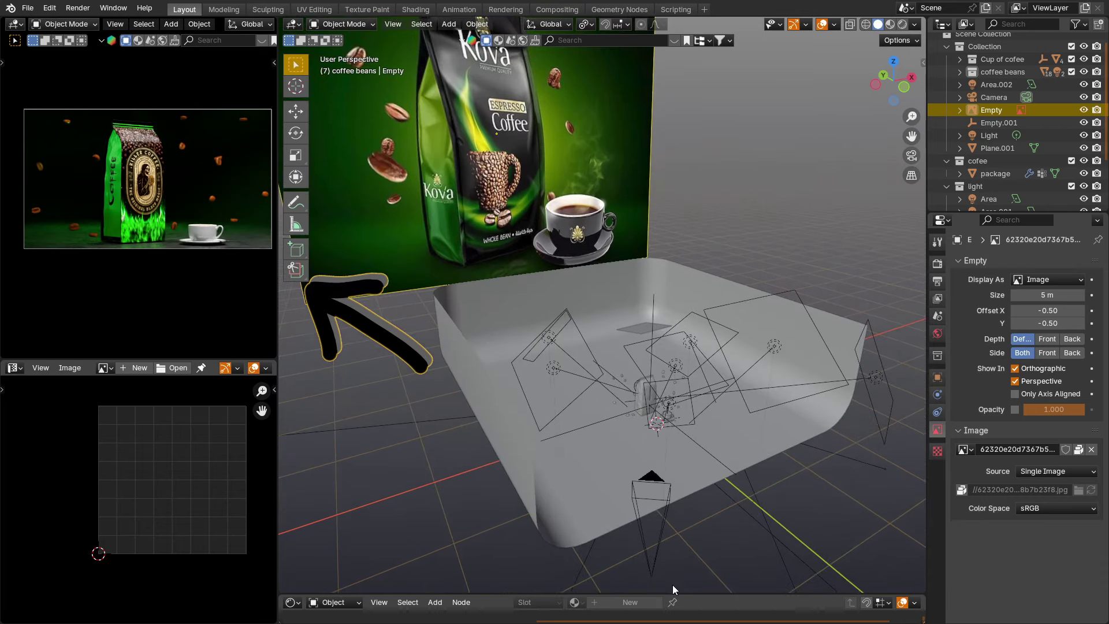
scroll(720, 461, "up", 2)
middle_click_drag(719, 461, 664, 427, "shift")
middle_click_drag(628, 377, 507, 383)
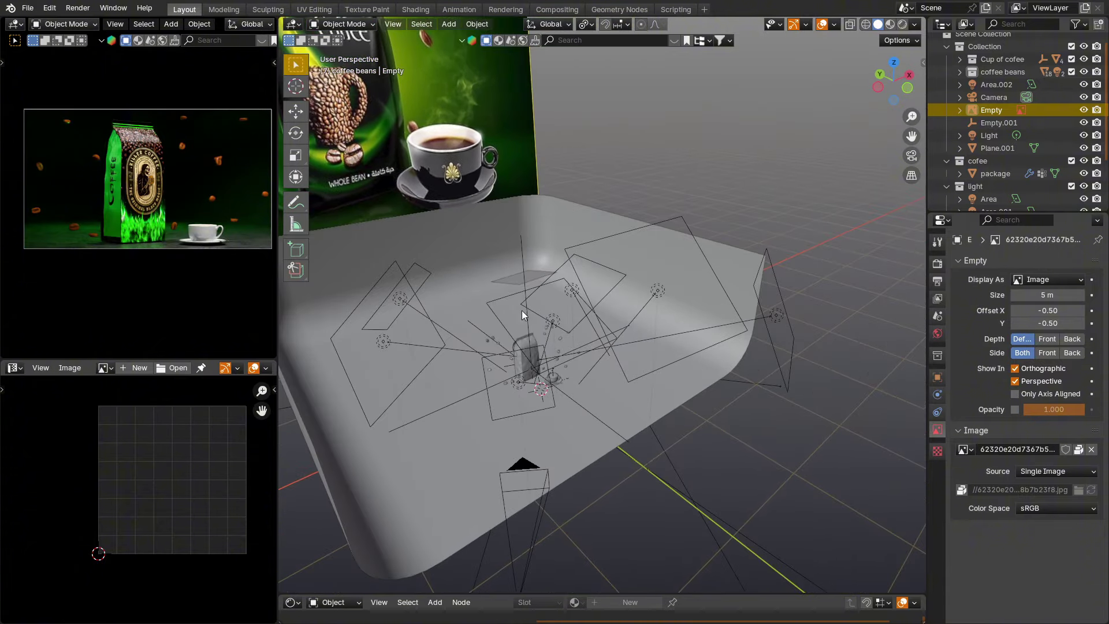
middle_click_drag(407, 295, 693, 370)
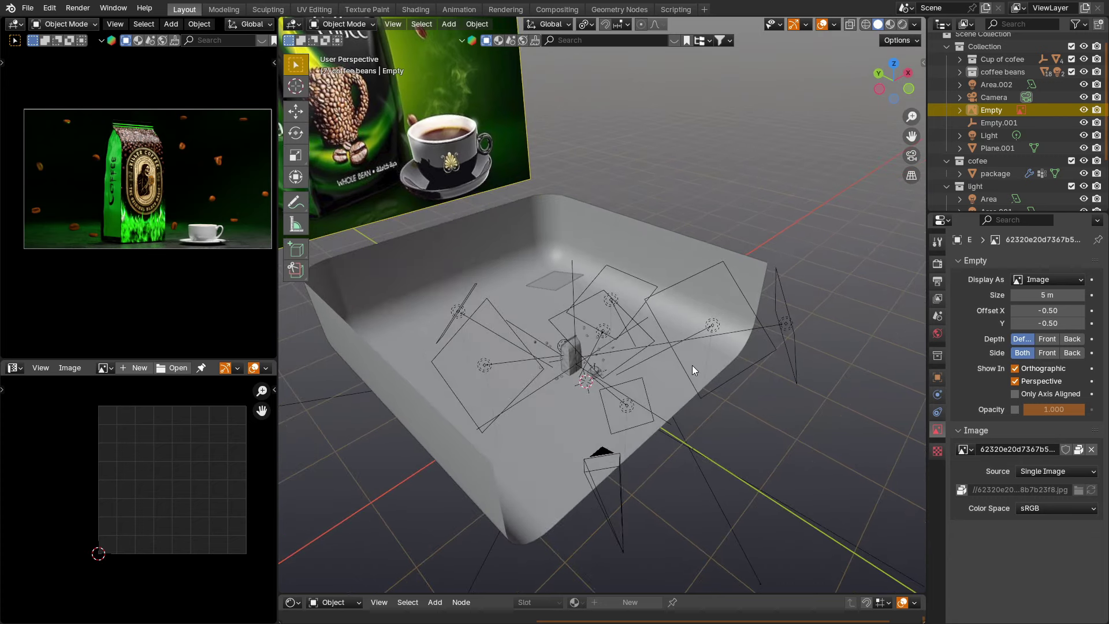
scroll(556, 278, "up", 3)
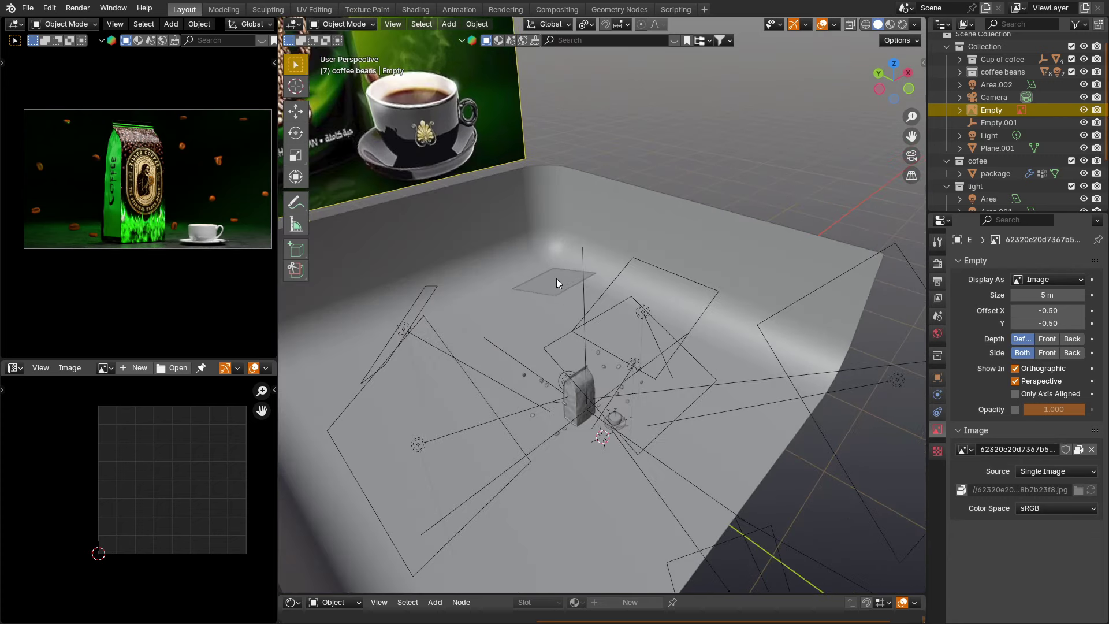
Select the small plane above the backdrop floor and inspect its material's nodes in an enlarged node editor.
left_click(556, 284)
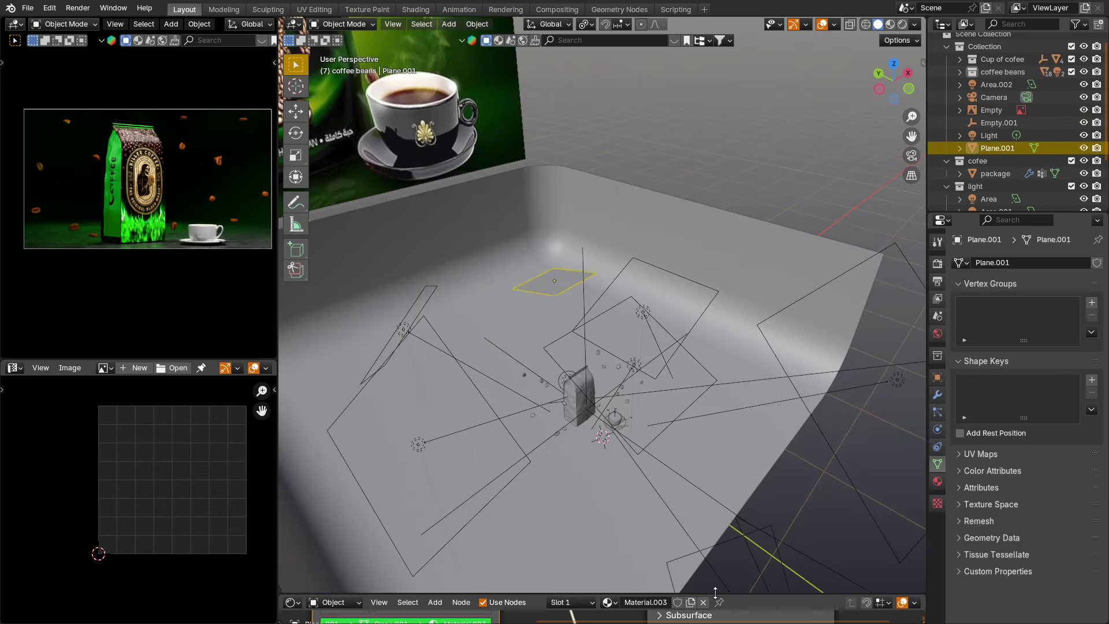
left_click_drag(714, 596, 718, 222)
scroll(696, 341, "down", 1)
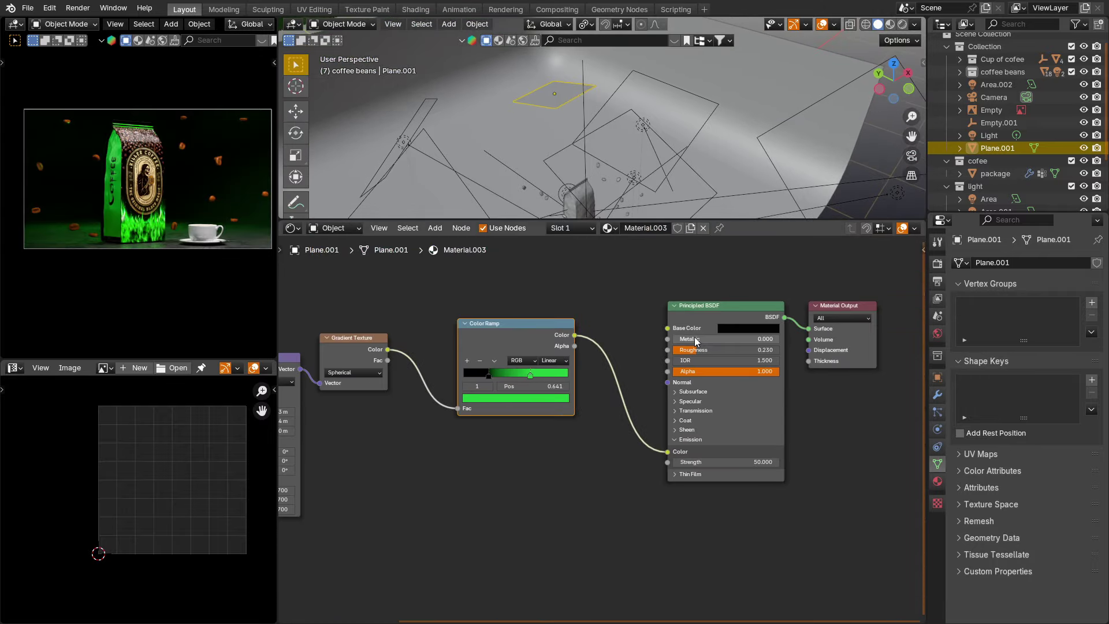
middle_click_drag(697, 341, 619, 352)
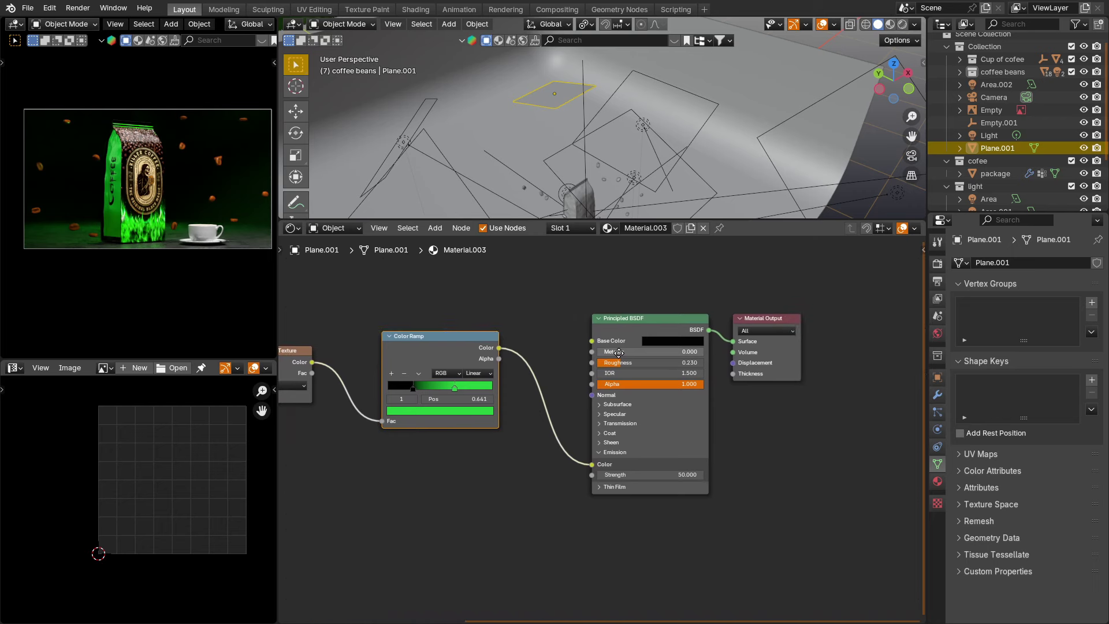
middle_click_drag(472, 311, 606, 308)
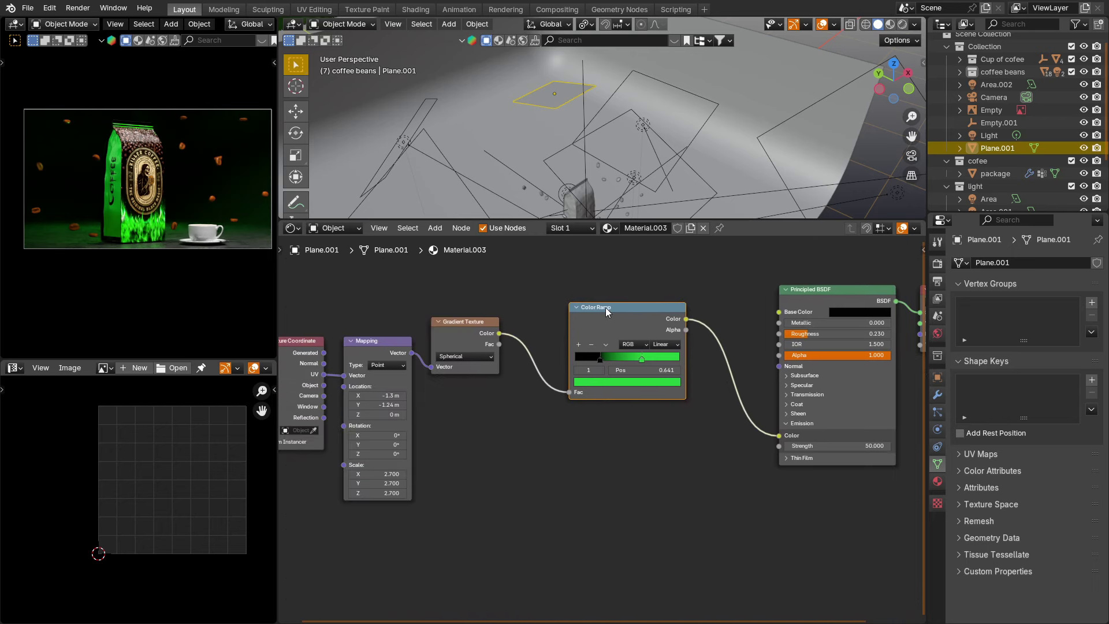
Move the Color Ramp node lower, and regroup the Texture Coordinate, Mapping and Gradient Texture nodes beside it.
left_click_drag(605, 307, 647, 399)
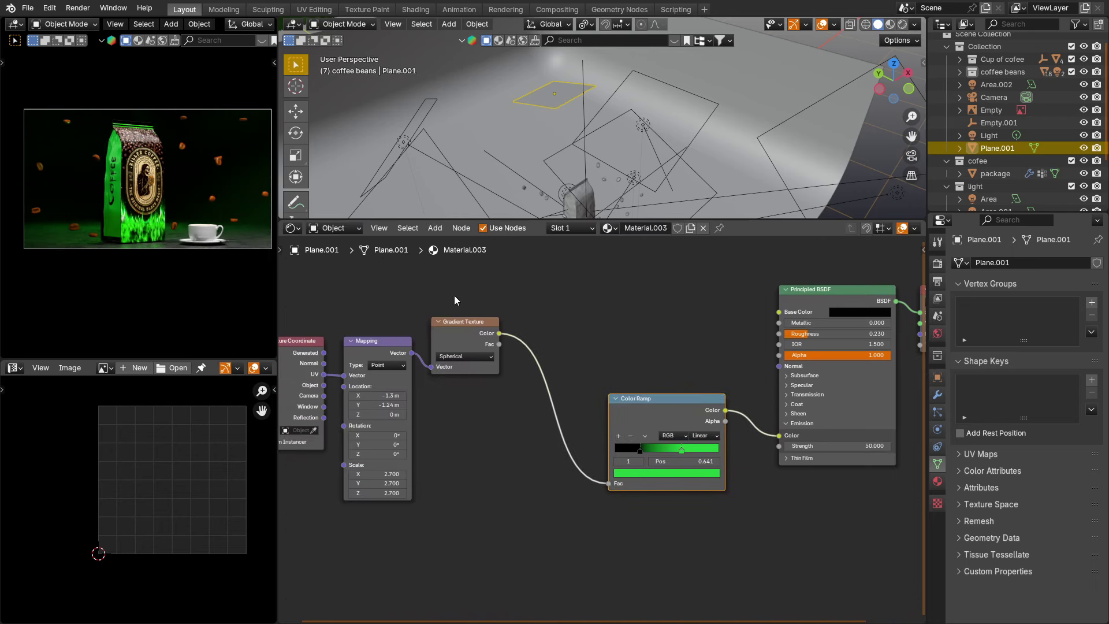
left_click_drag(455, 294, 283, 427)
key("g")
left_click(349, 535)
scroll(535, 497, "up", 3)
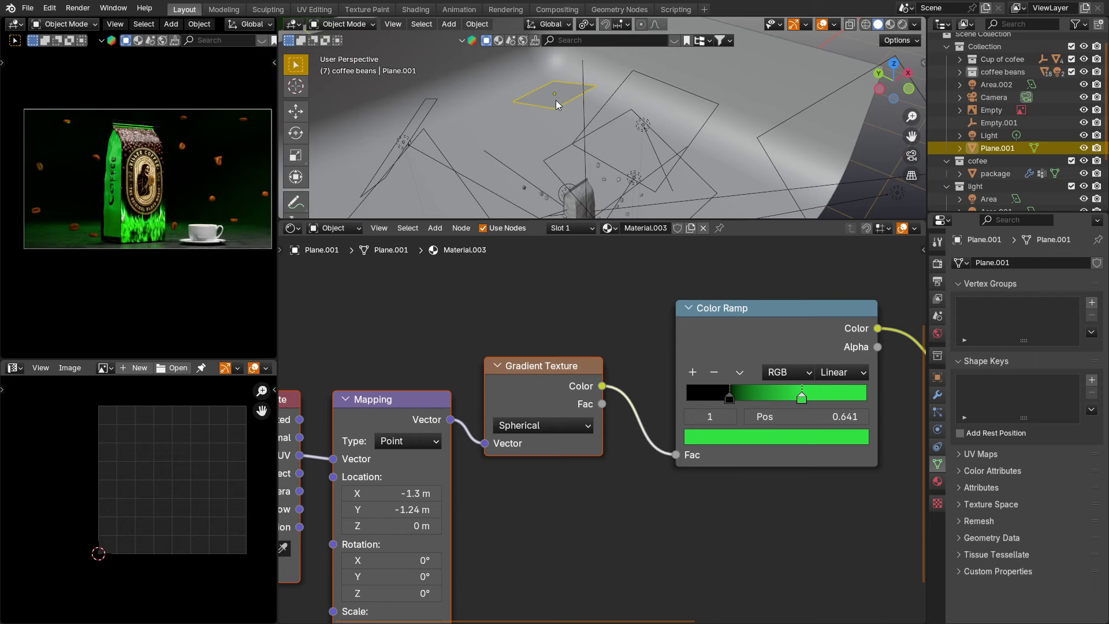
Switch the 3D viewport to Material Preview shading with the small plane in close view.
scroll(556, 105, "up", 5)
key("z")
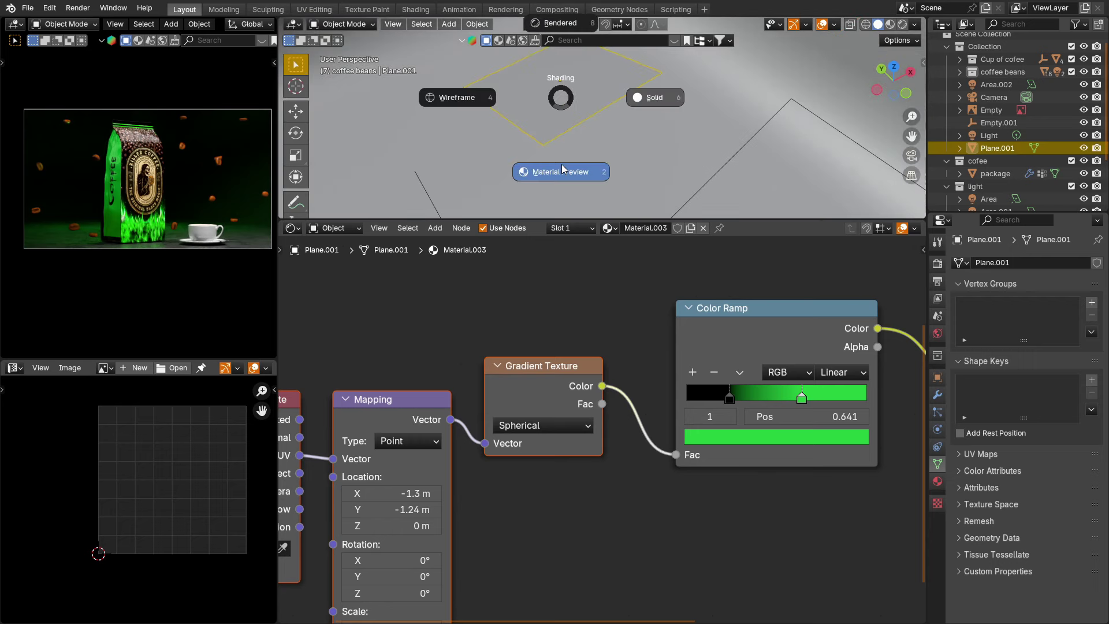
left_click(562, 170)
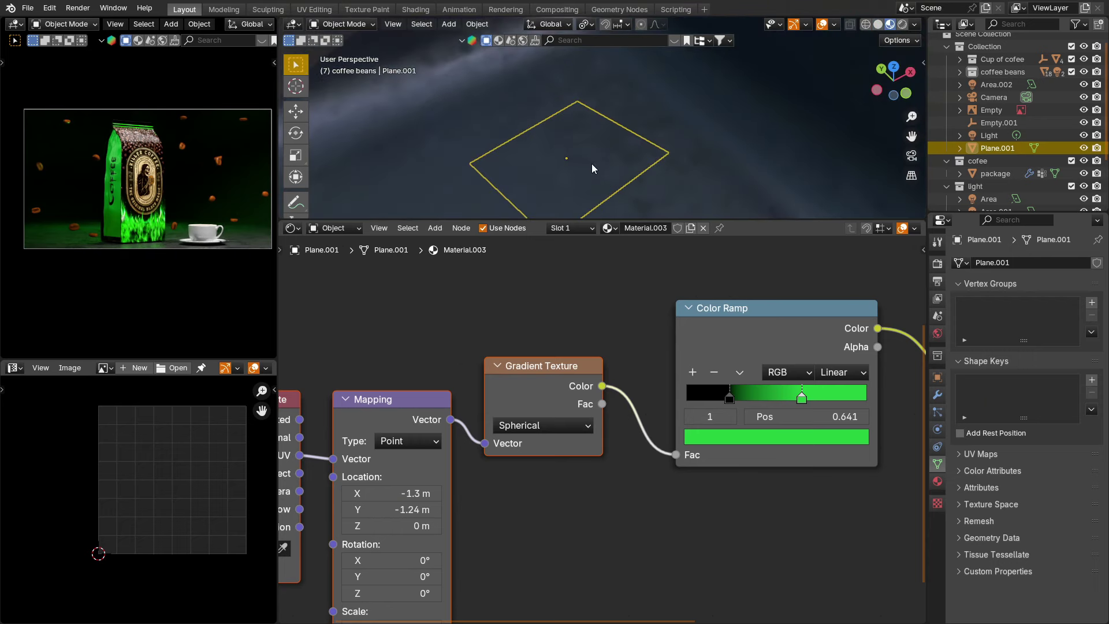
Expand the Visibility settings in the plane's object properties to show its Ray Visibility options.
left_click(937, 377)
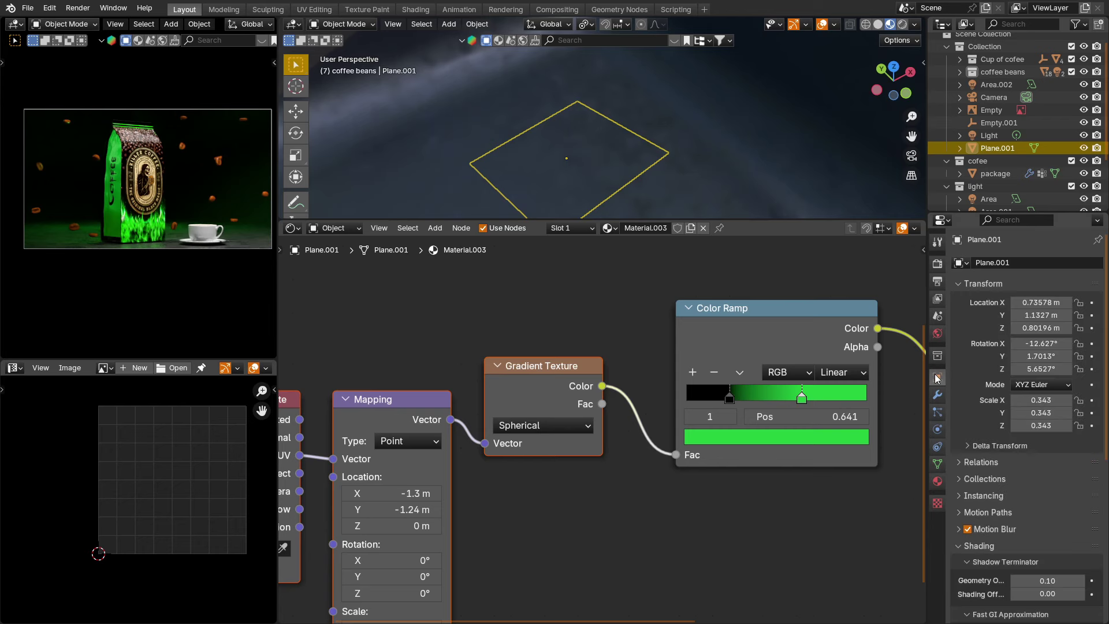
scroll(1020, 424, "down", 5)
scroll(1021, 424, "down", 5)
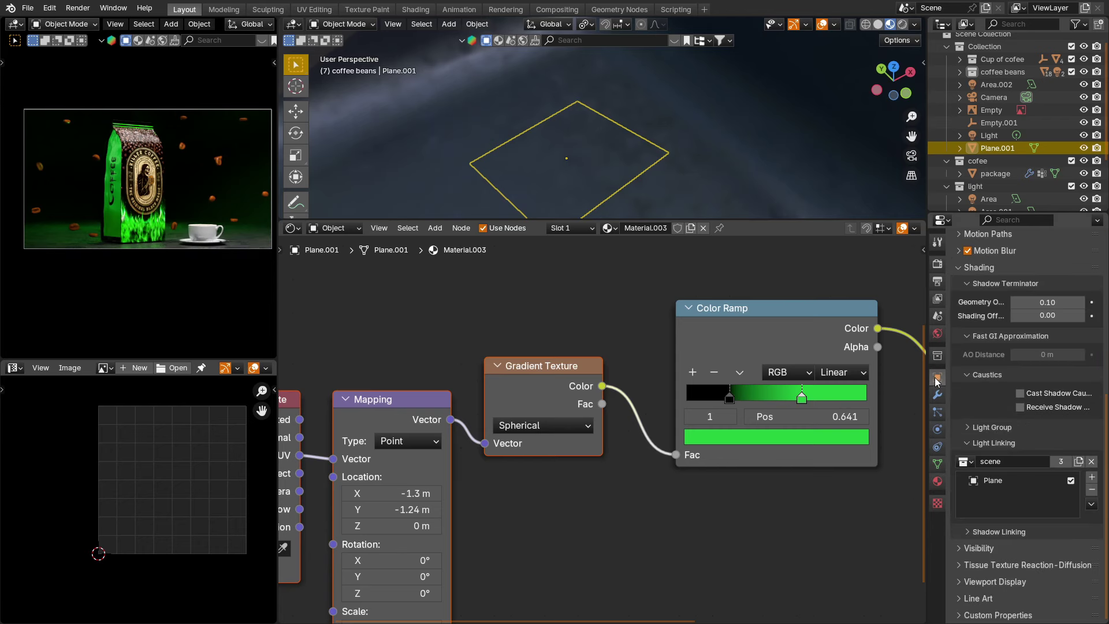
left_click(963, 549)
scroll(1015, 533, "down", 6)
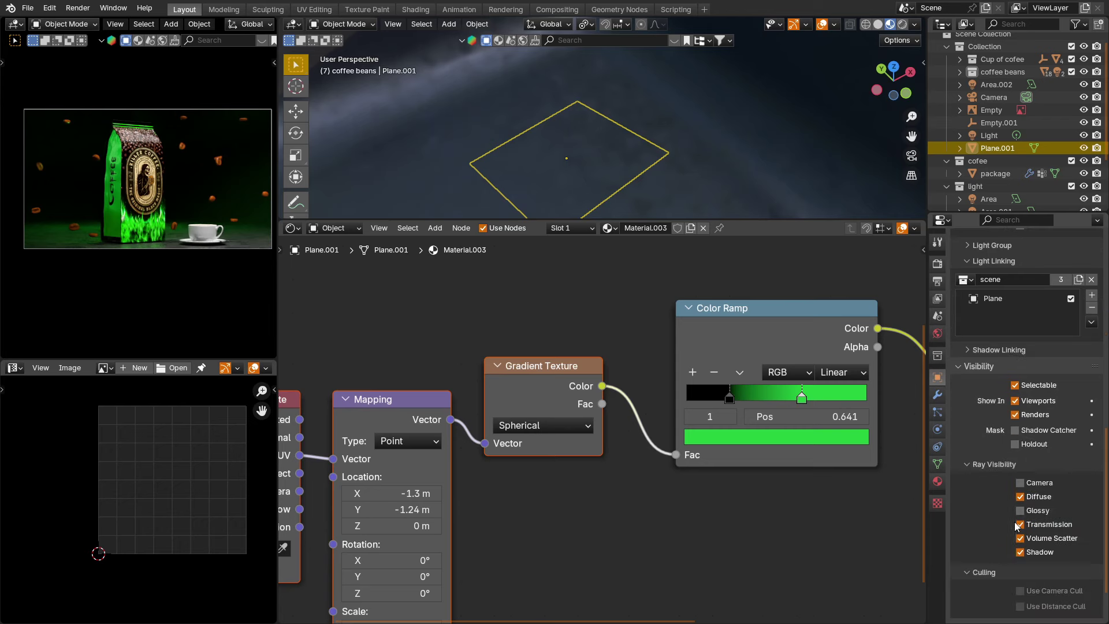
Turn on the plane's Camera ray visibility to view its glowing gradient in a taller viewport, and turn it off again.
left_click(1021, 483)
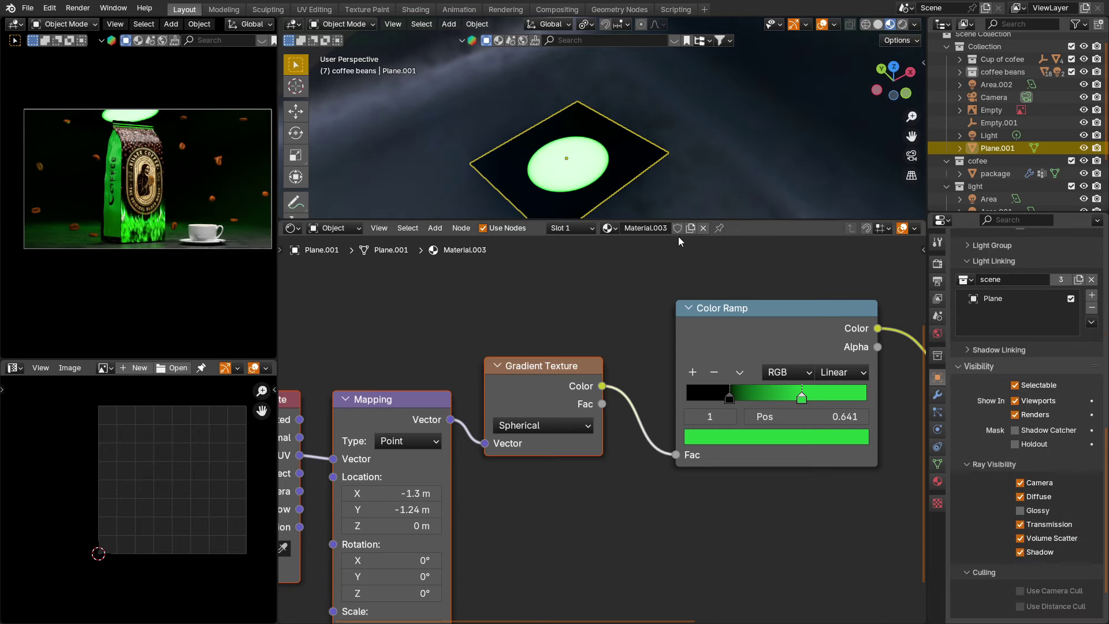
left_click_drag(635, 220, 635, 321)
scroll(594, 265, "up", 3)
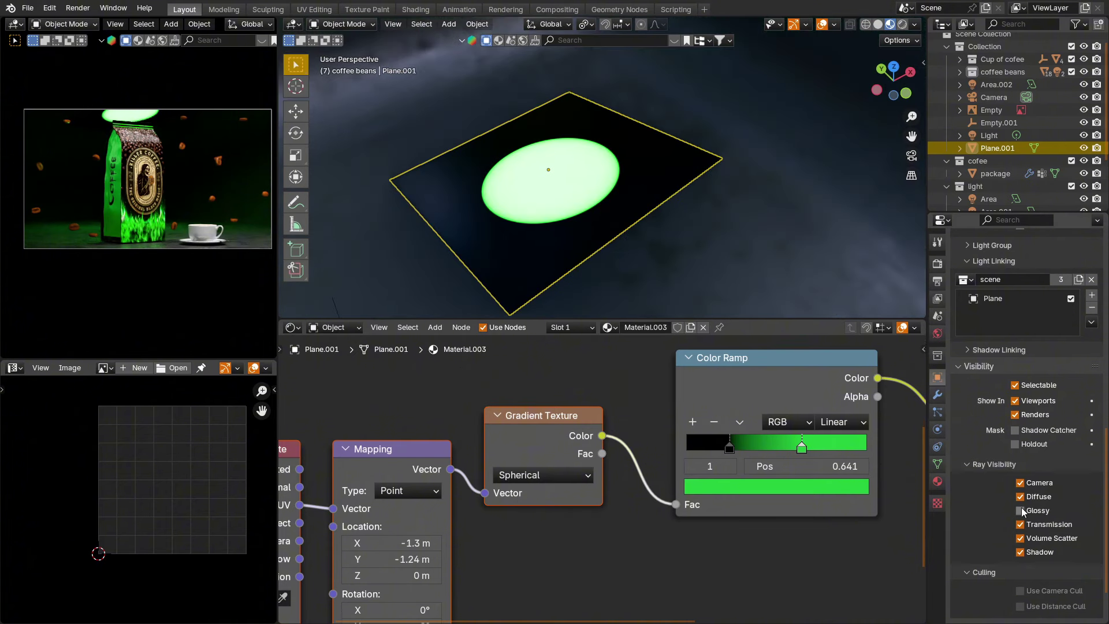
left_click(1020, 483)
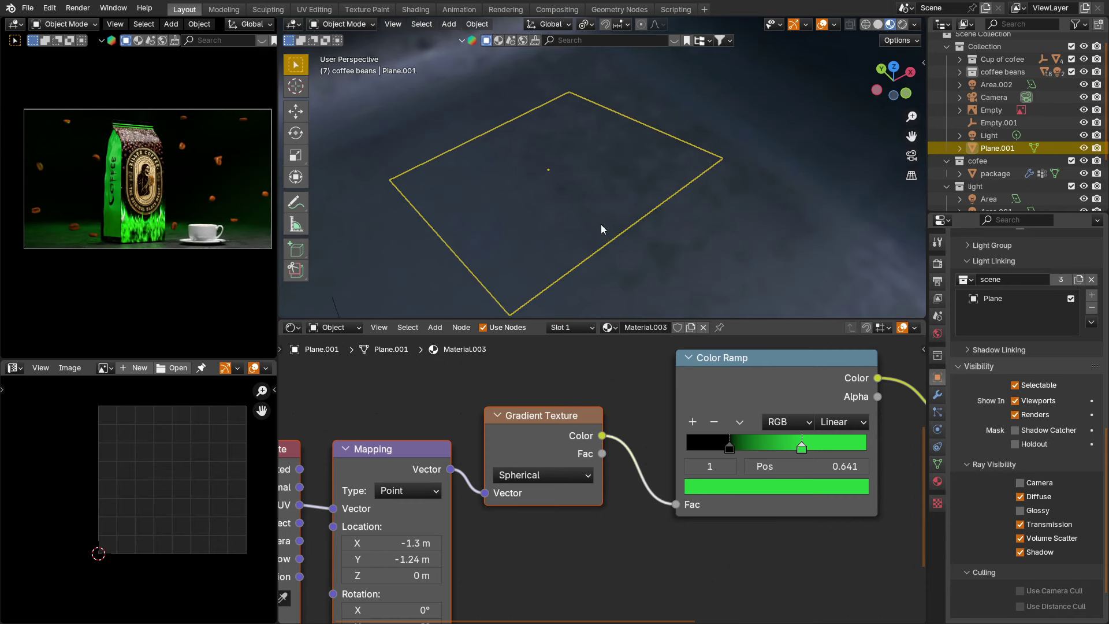
Examine the plane's Light Linking settings in its object properties.
middle_click_drag(600, 223, 622, 208)
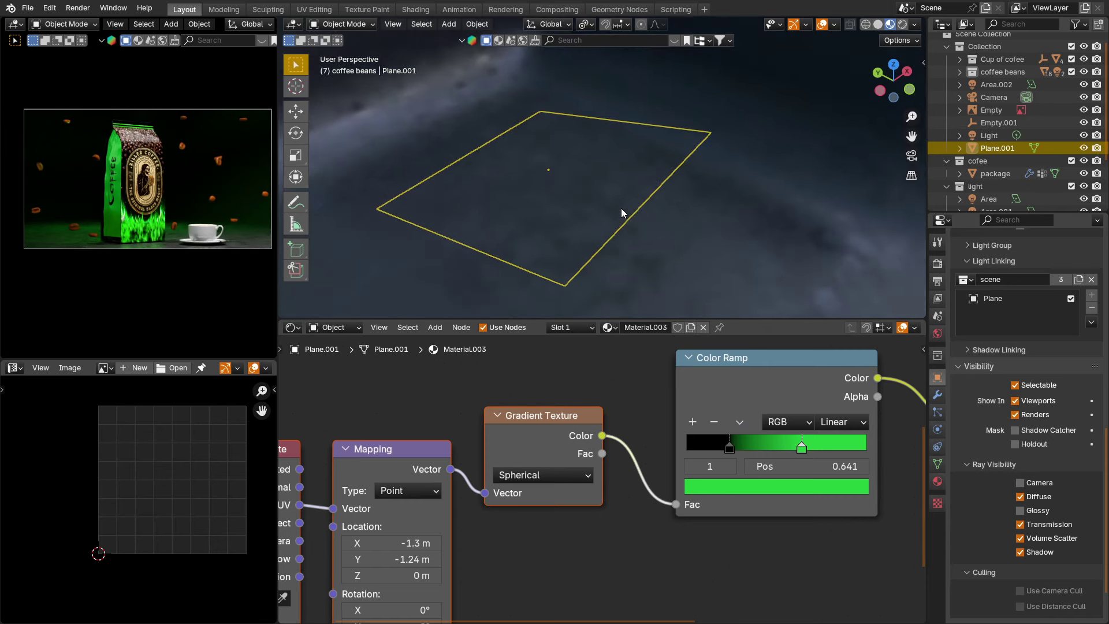
scroll(622, 209, "down", 2)
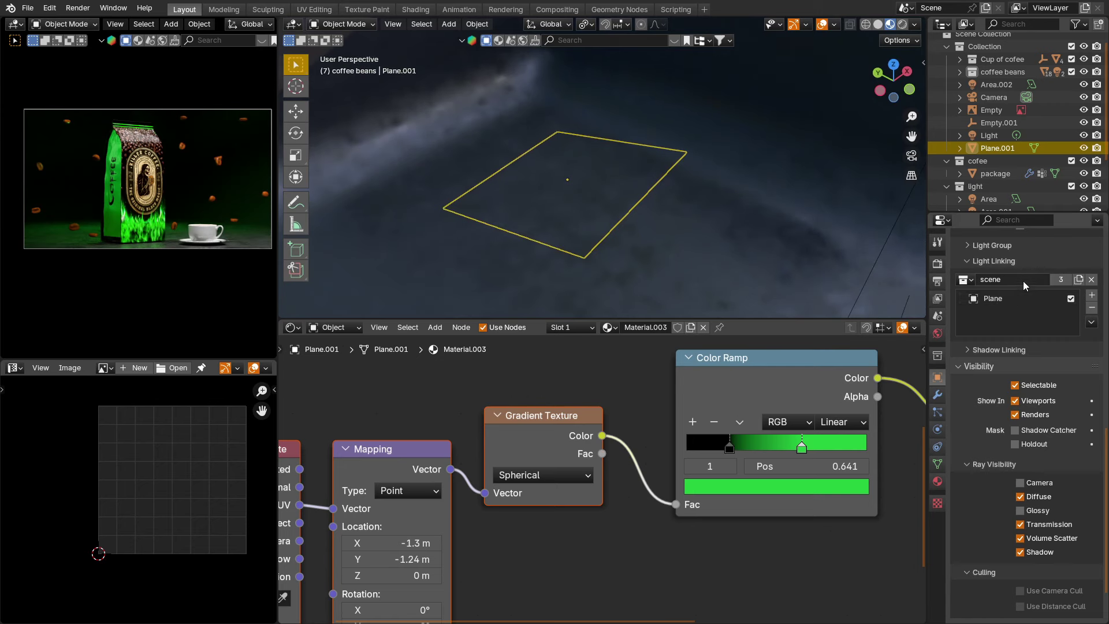
scroll(1017, 294, "up", 5)
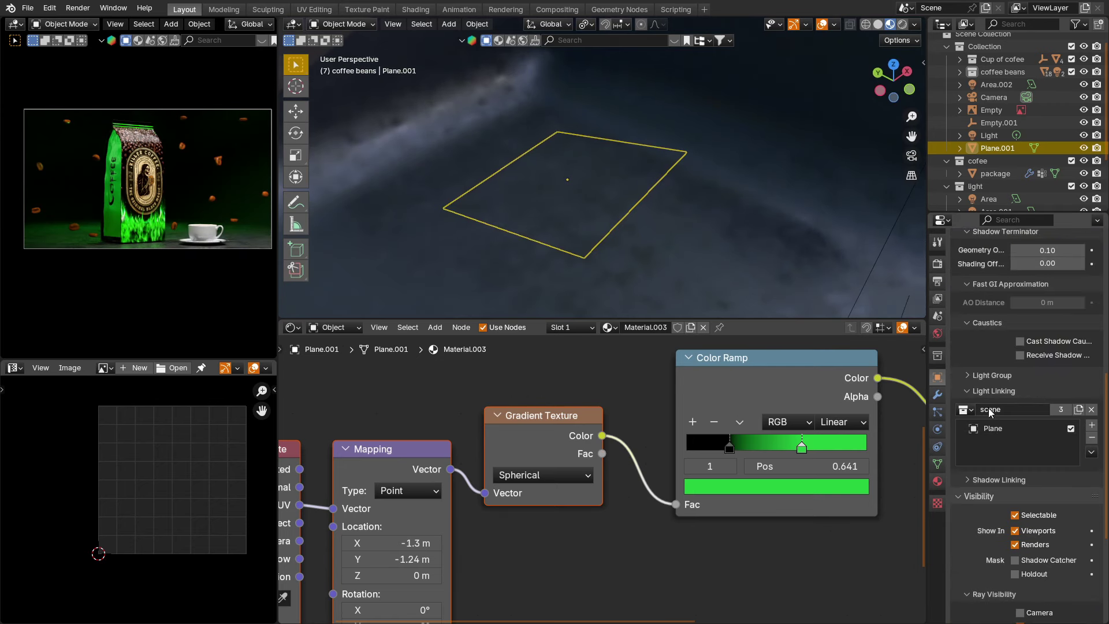
Select the large backdrop plane and look up its scene collection in the Outliner.
left_click(792, 203)
scroll(609, 162, "down", 5)
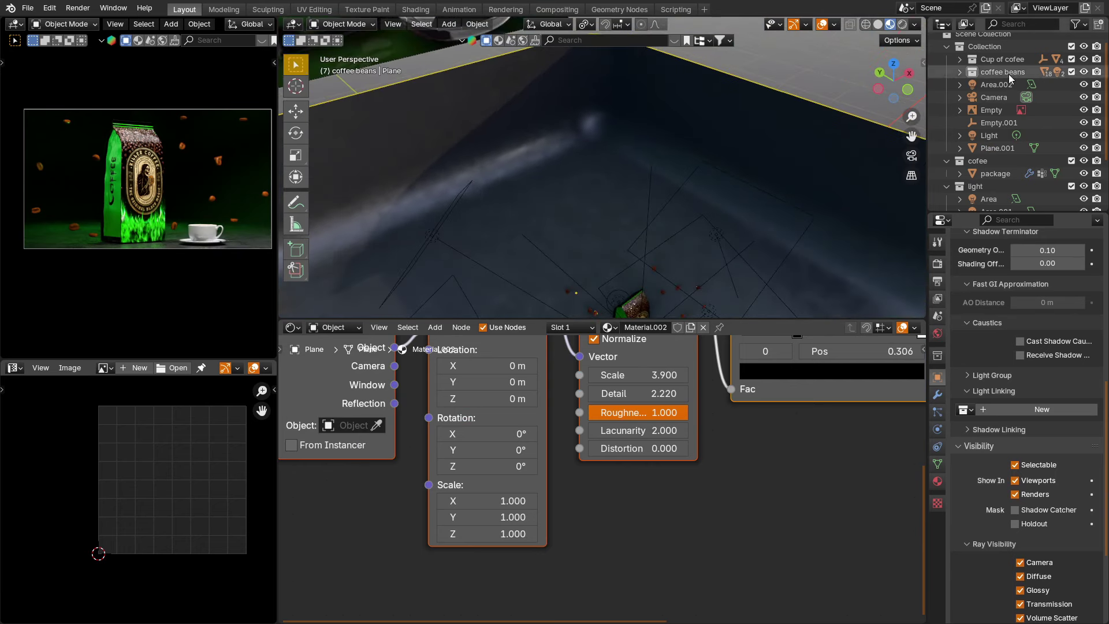
scroll(1006, 79, "down", 3)
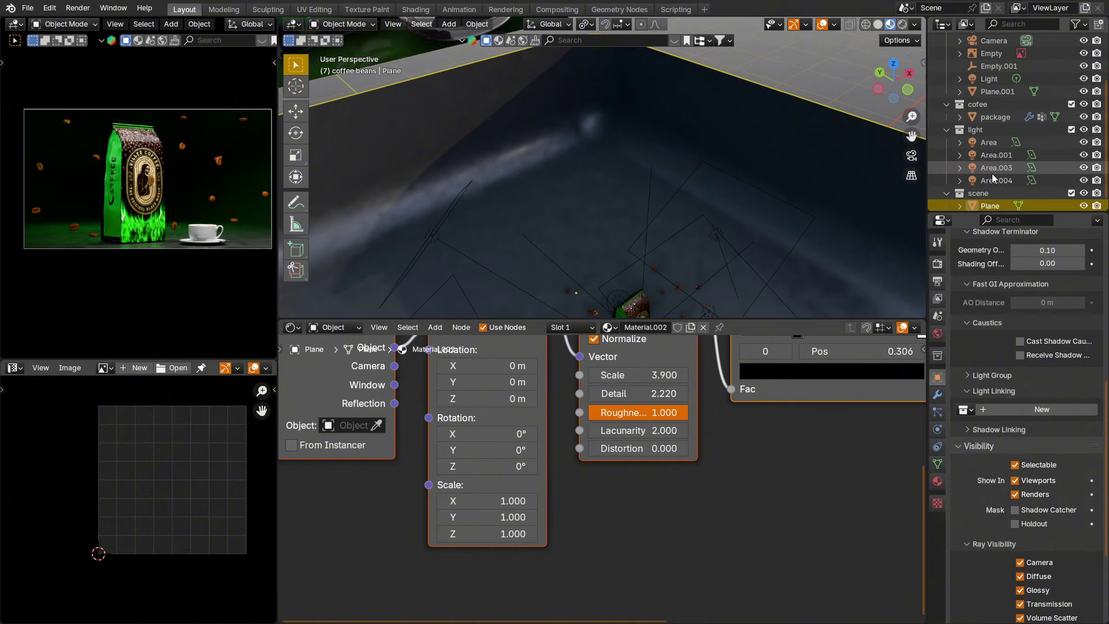
scroll(993, 173, "down", 2)
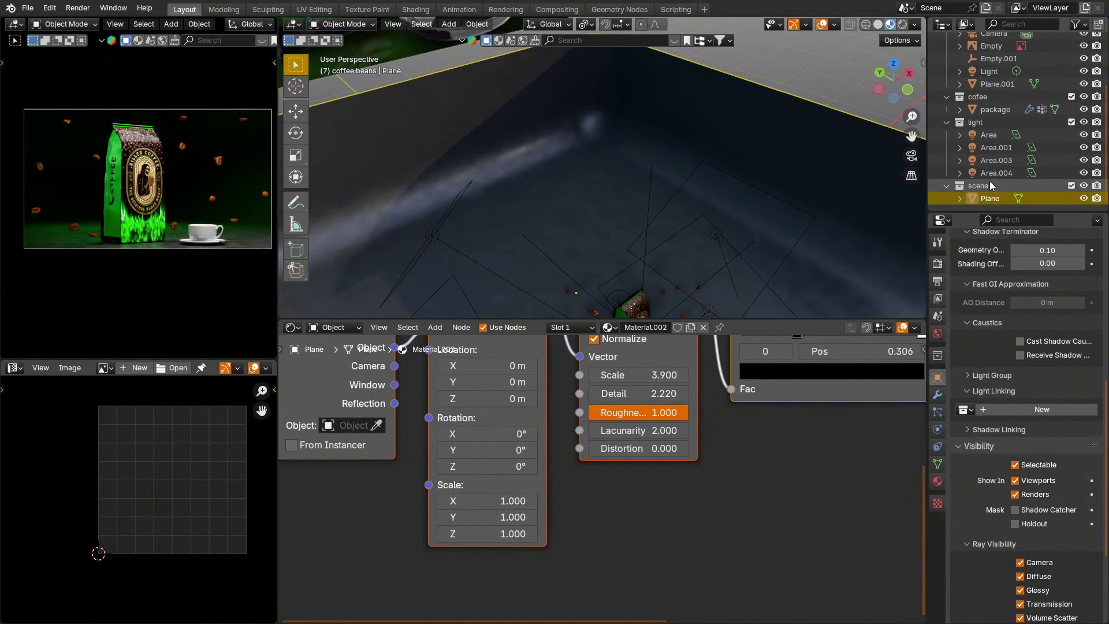
scroll(537, 235, "up", 3)
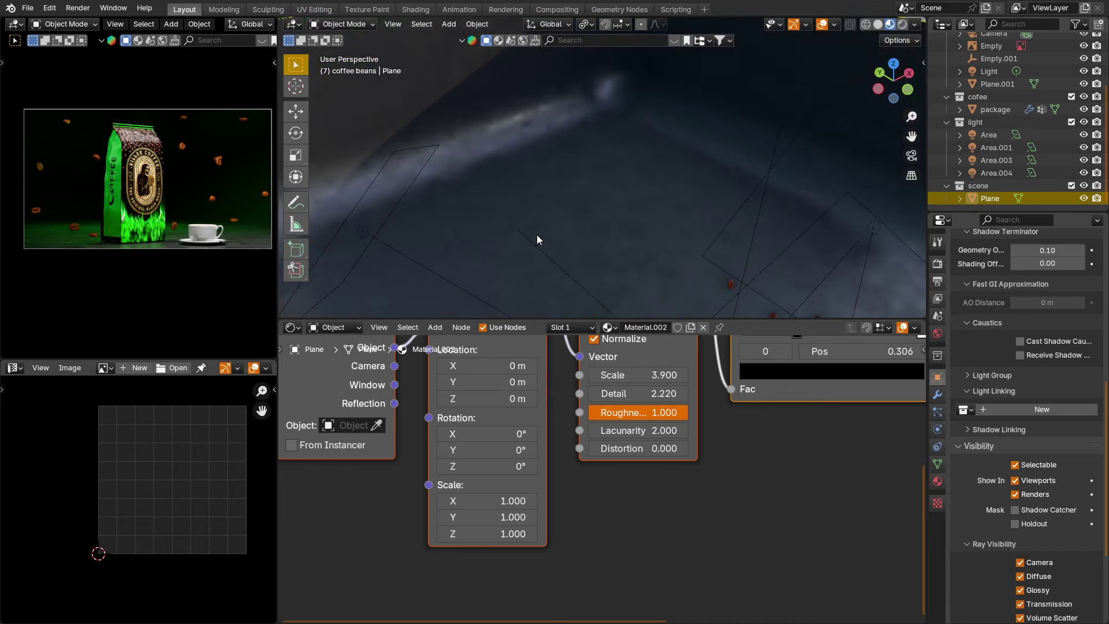
scroll(597, 221, "down", 6)
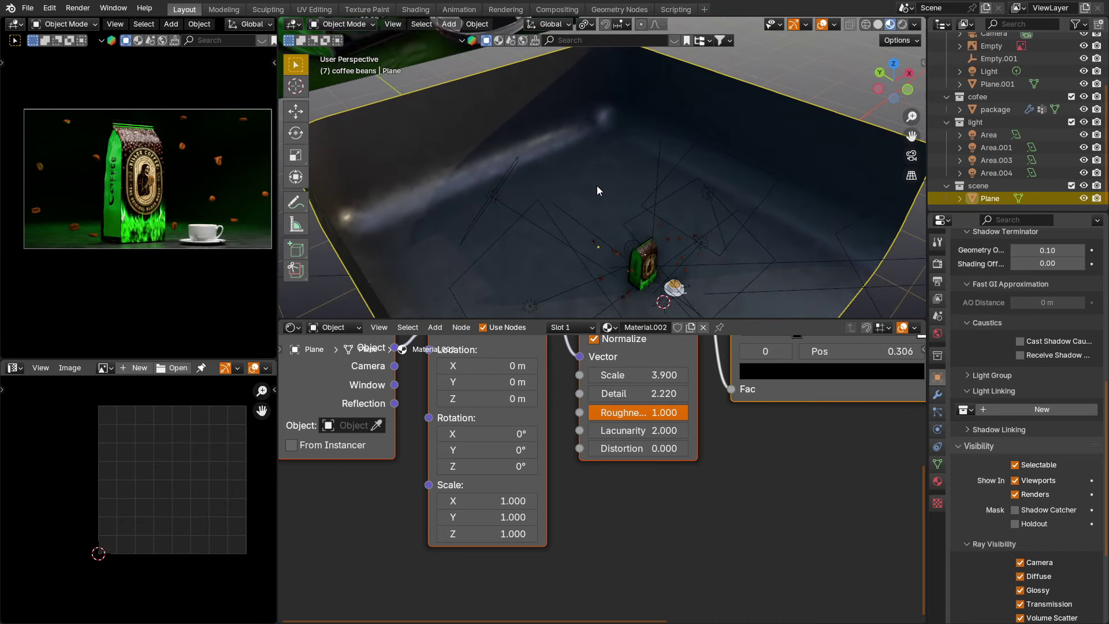
middle_click_drag(666, 266, 647, 194, "shift")
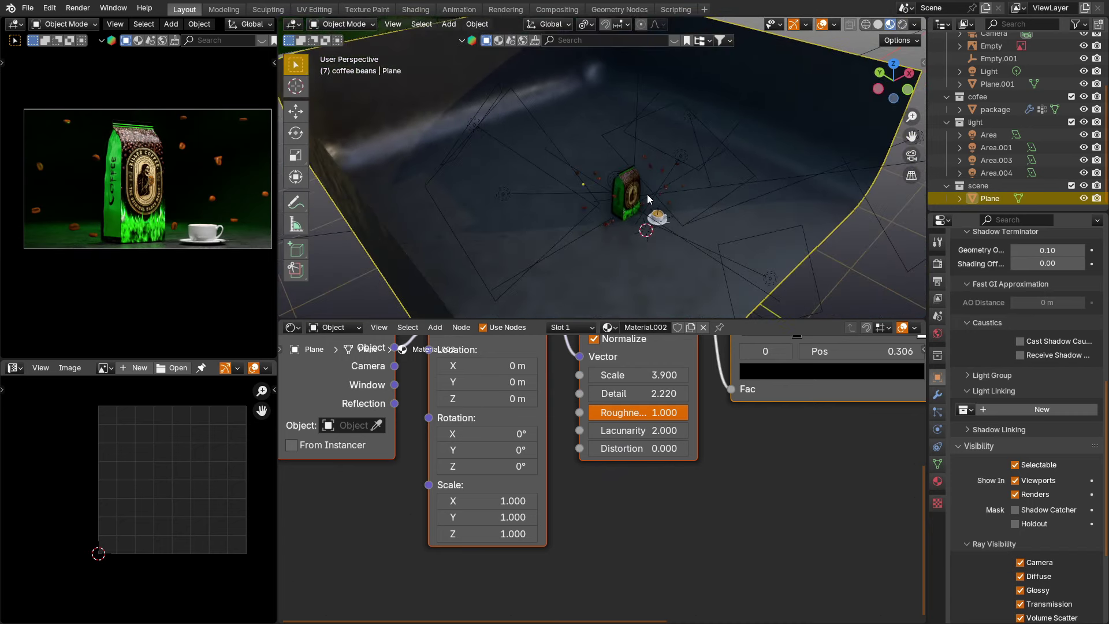
Select the area light Area.001 beside the bag and examine its Light Linking settings, with the Visibility settings collapsed.
left_click(503, 195)
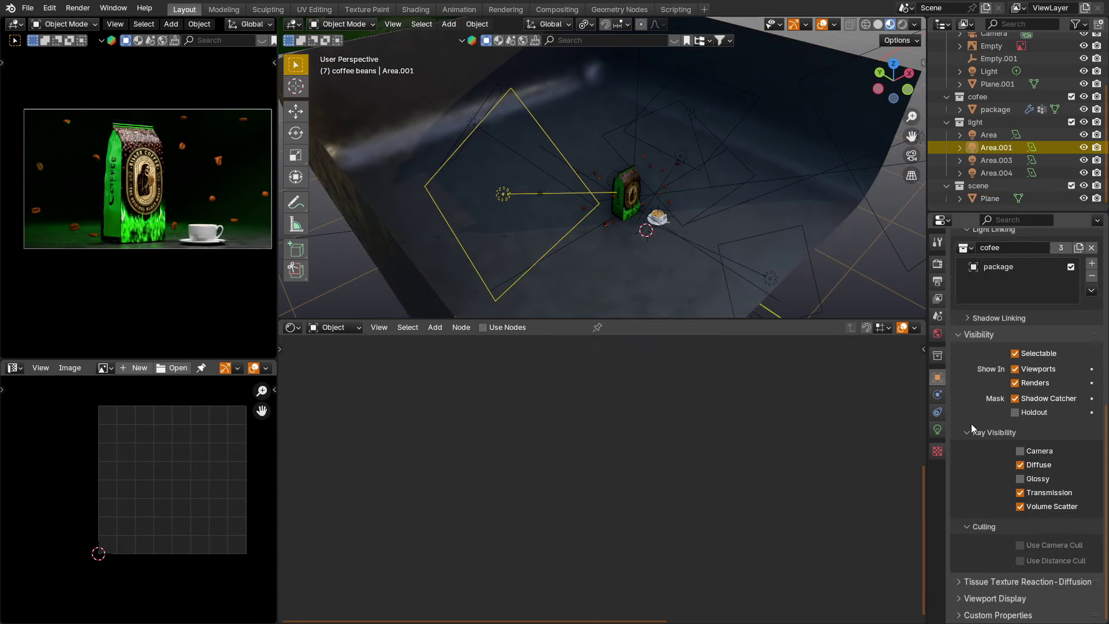
left_click(958, 334)
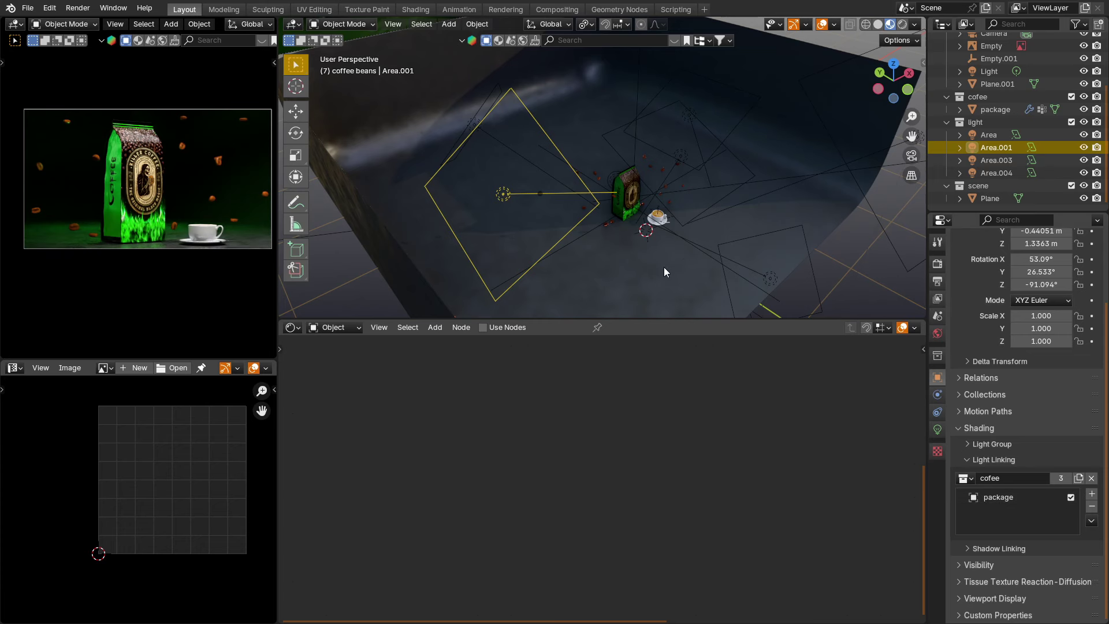
scroll(607, 189, "up", 4)
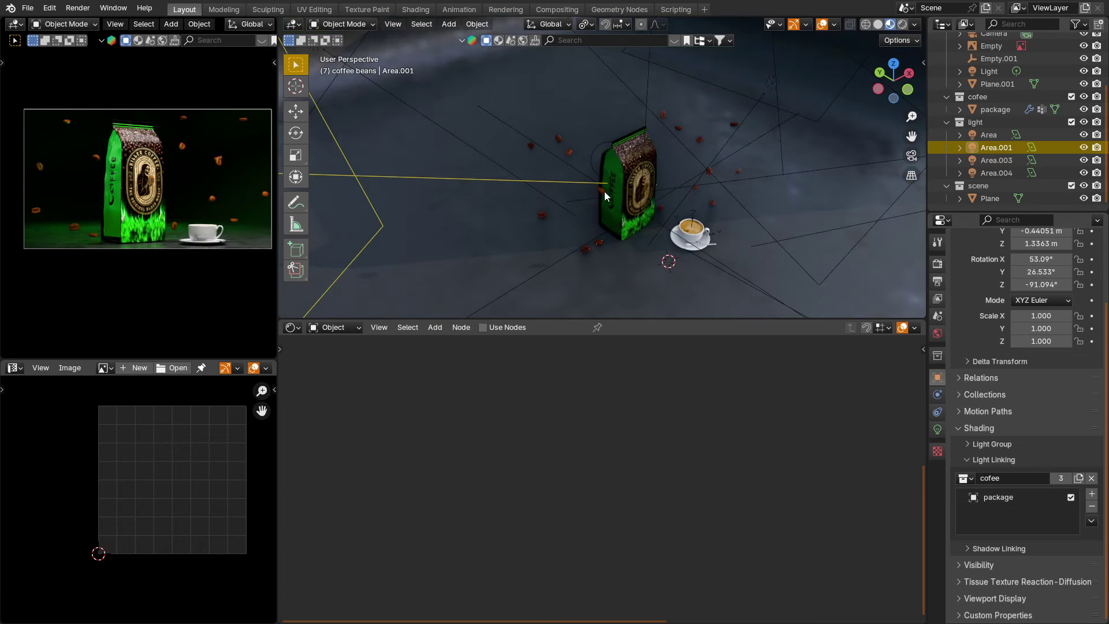
Select the small area light Area.003 near the camera and examine its Light Linking settings.
scroll(613, 193, "down", 6)
left_click(688, 224)
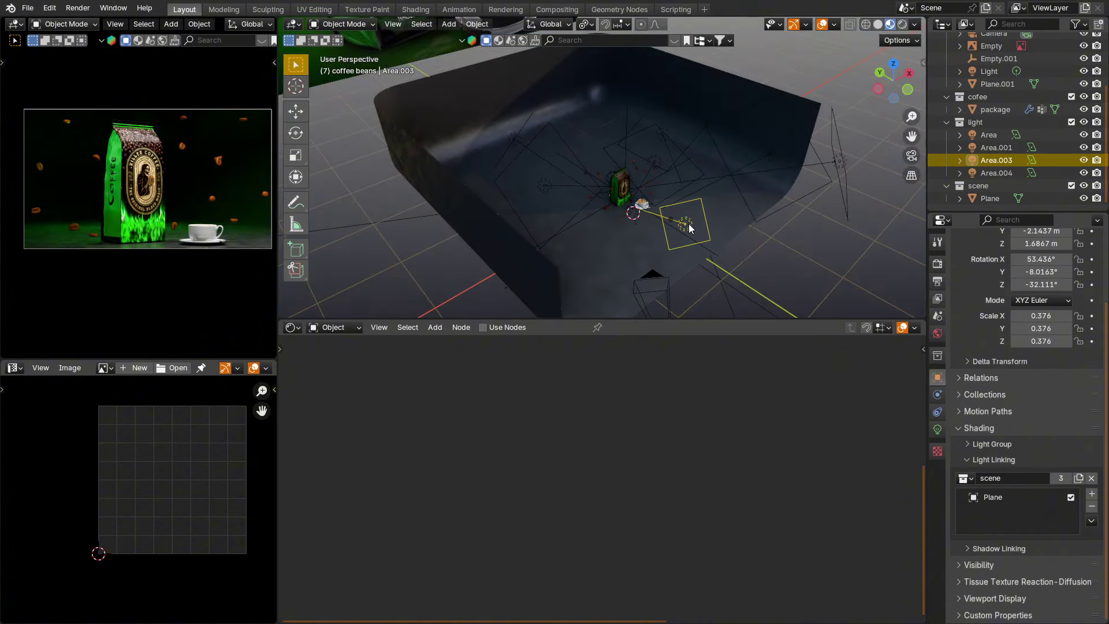
left_click(1007, 498)
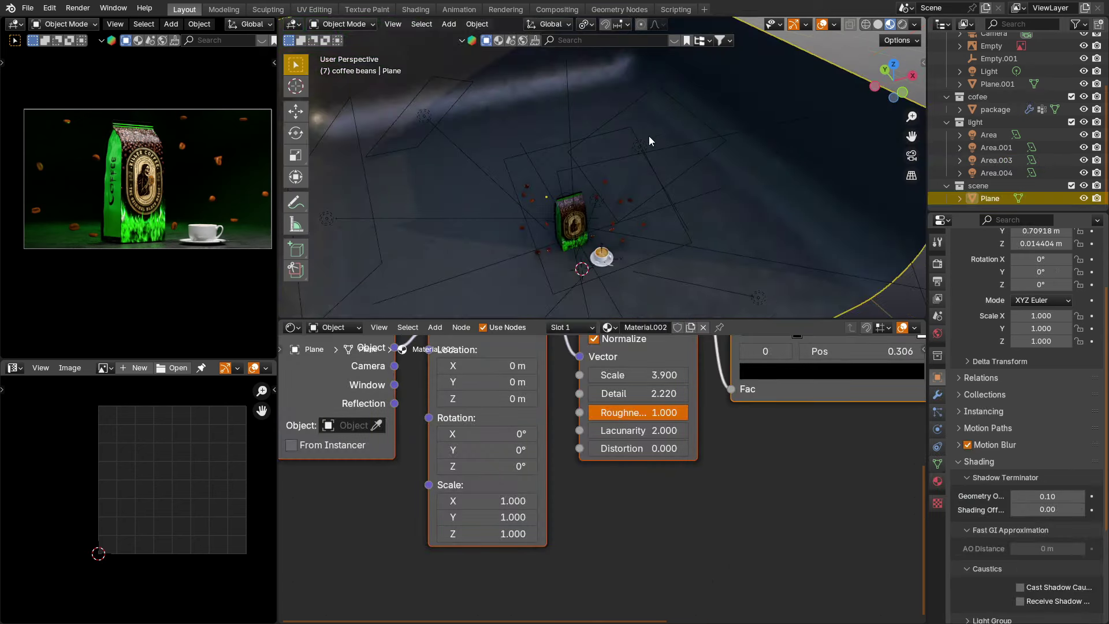
Select the area light Area.005 near the coffee beans and examine its light settings and the bag close up in the camera view.
left_click(649, 140)
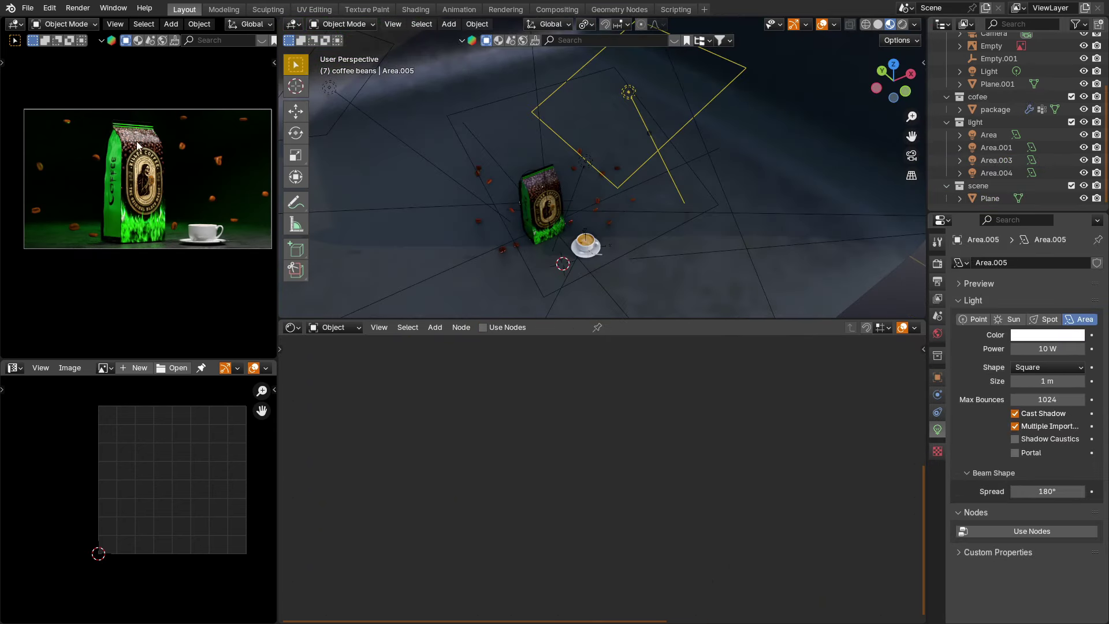
scroll(137, 141, "up", 5)
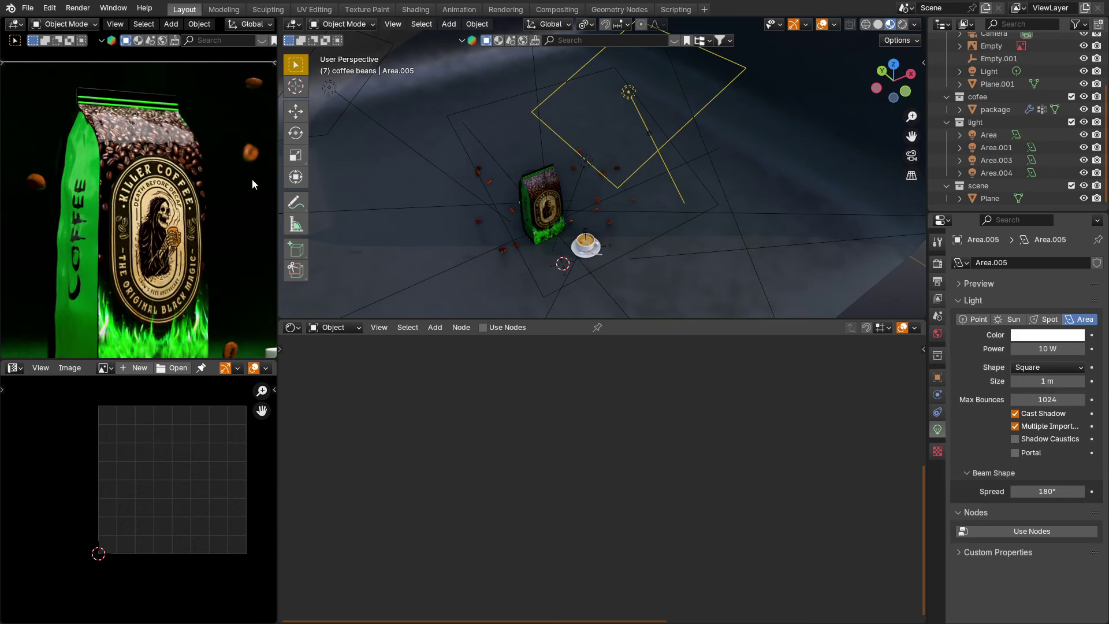
scroll(511, 259, "down", 1)
scroll(511, 258, "down", 5)
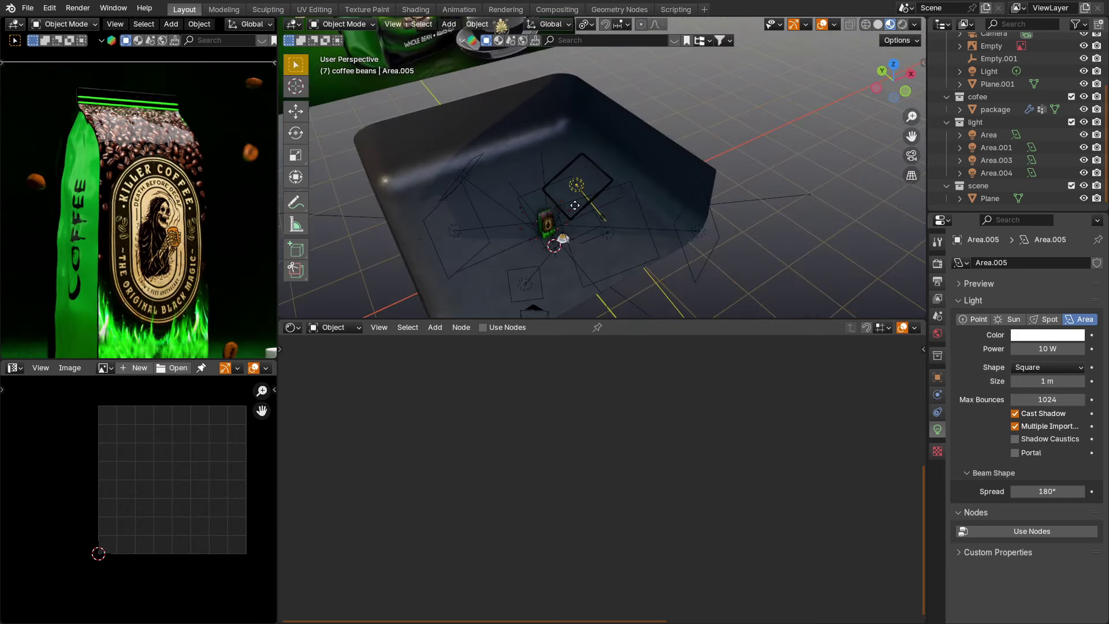
scroll(589, 216, "up", 8)
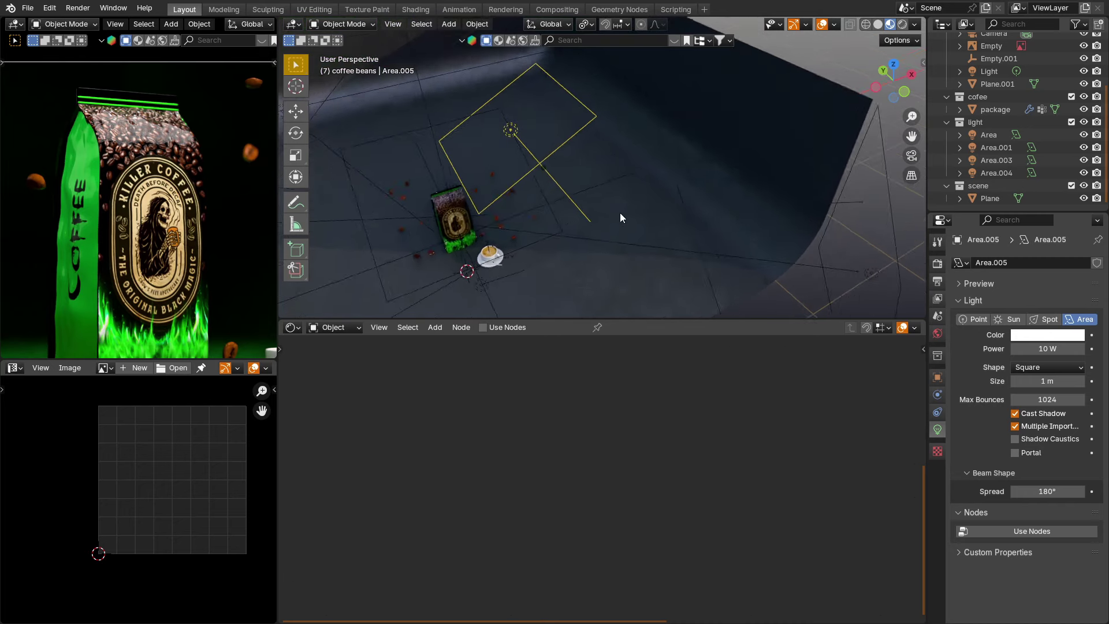
Select the area light named Area and examine its Light Linking settings in the object properties.
left_click(725, 260)
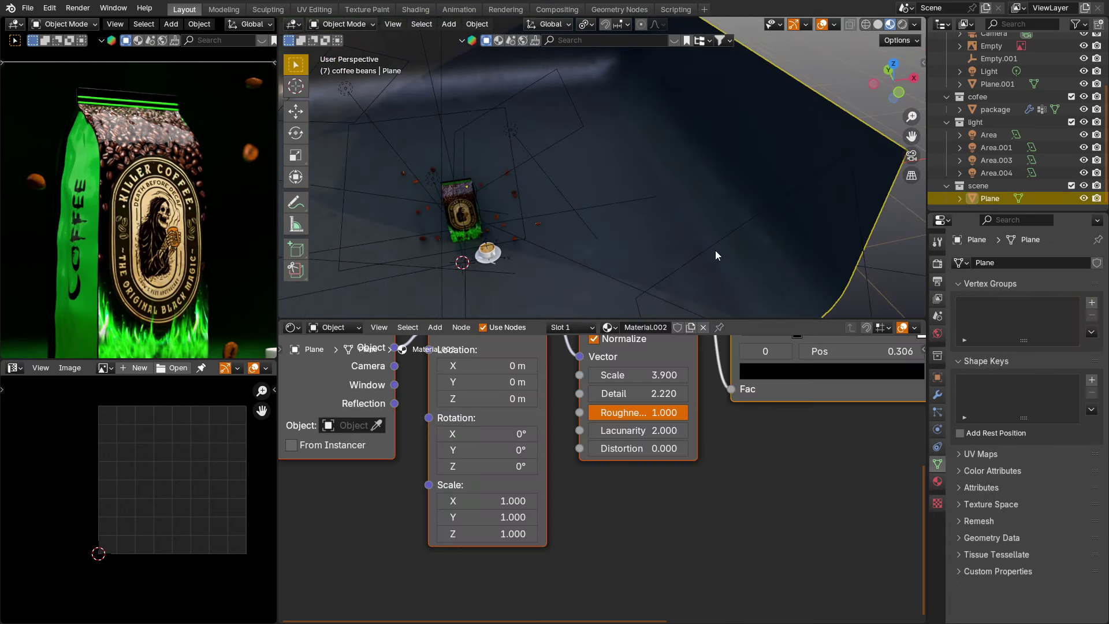
left_click(713, 246)
scroll(714, 247, "down", 3)
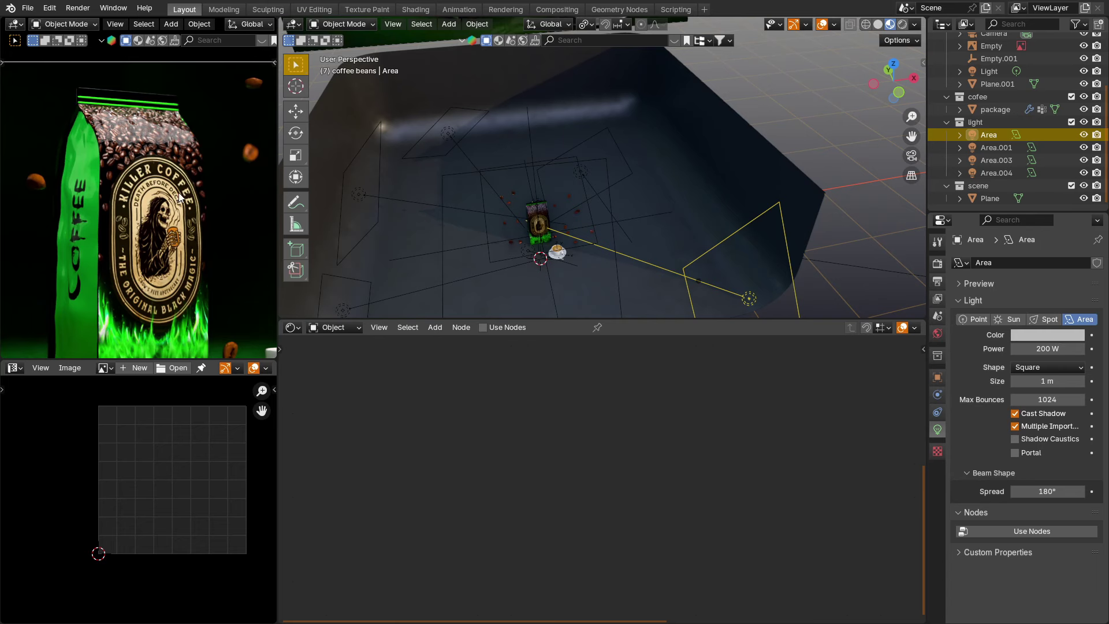
scroll(179, 196, "down", 3)
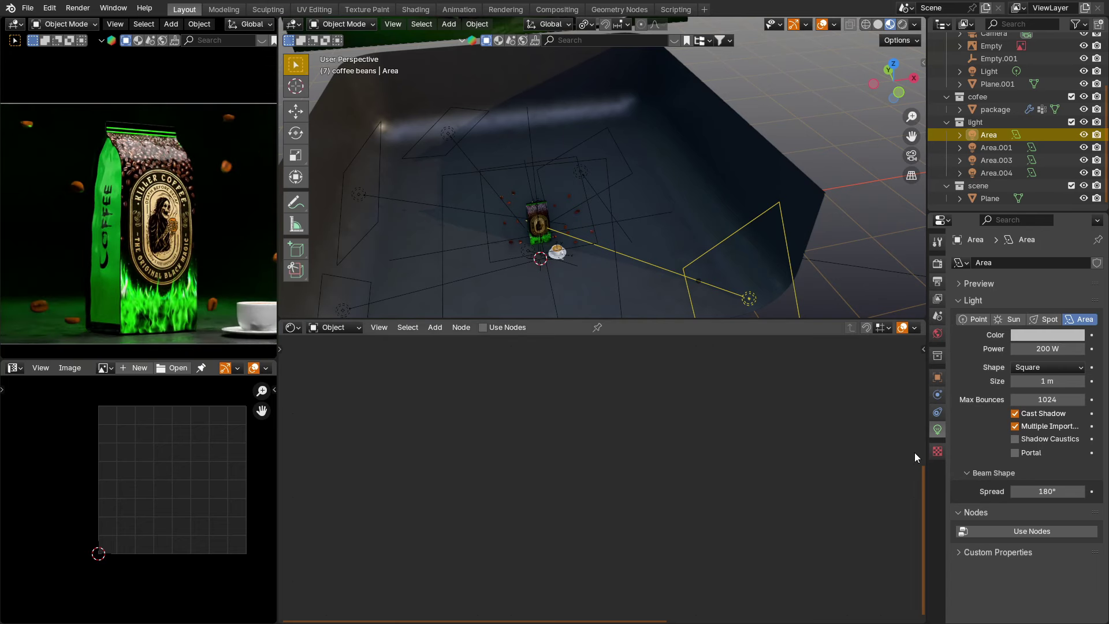
left_click(938, 377)
scroll(1004, 472, "down", 3)
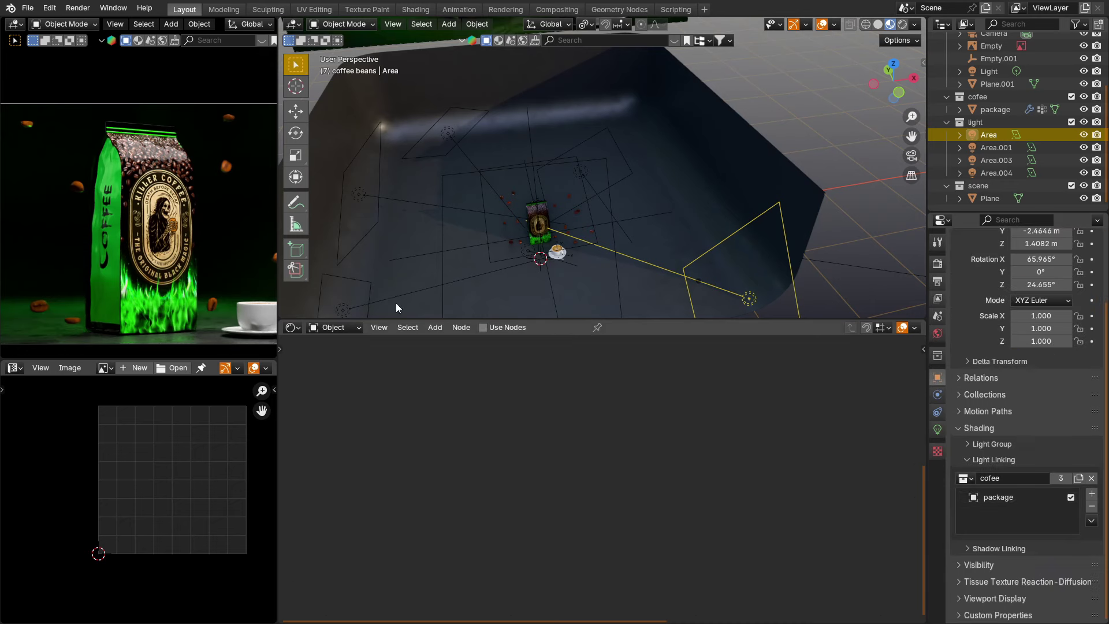
Select the area light Area.004 and examine the objects in its Light Linking list.
middle_click_drag(582, 216, 618, 224)
left_click(785, 286)
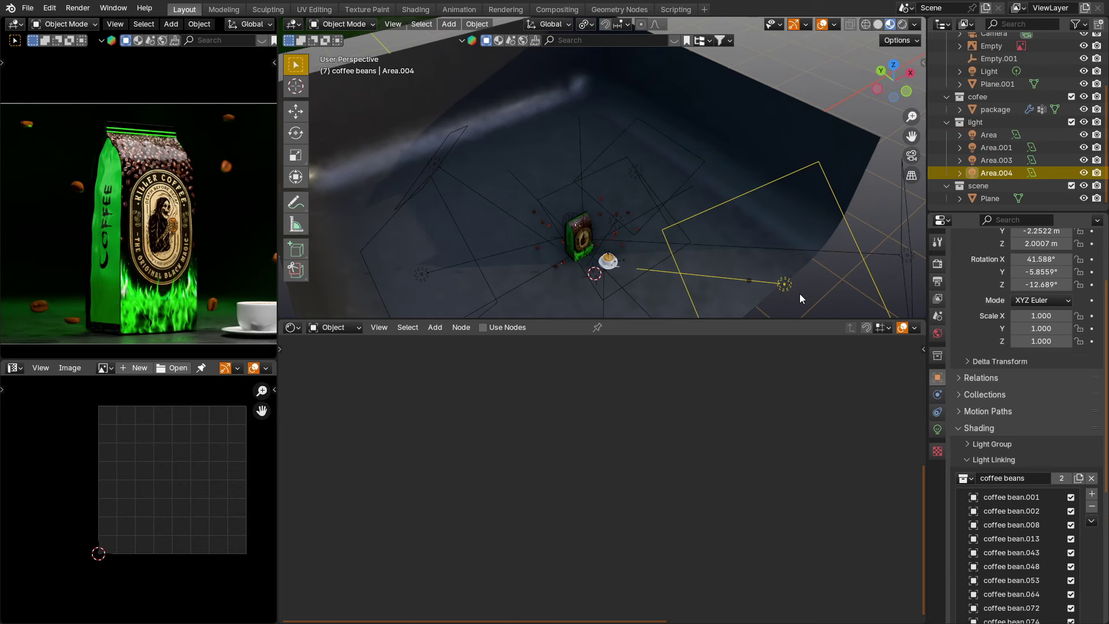
scroll(1013, 454, "down", 4)
scroll(1003, 455, "down", 5)
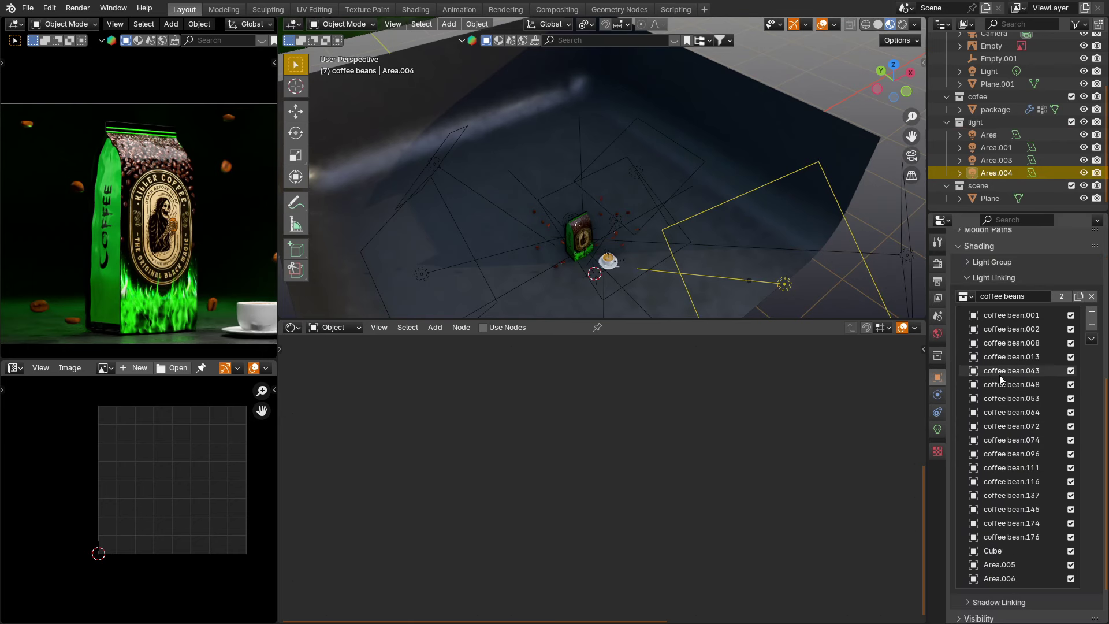
left_click(1013, 500)
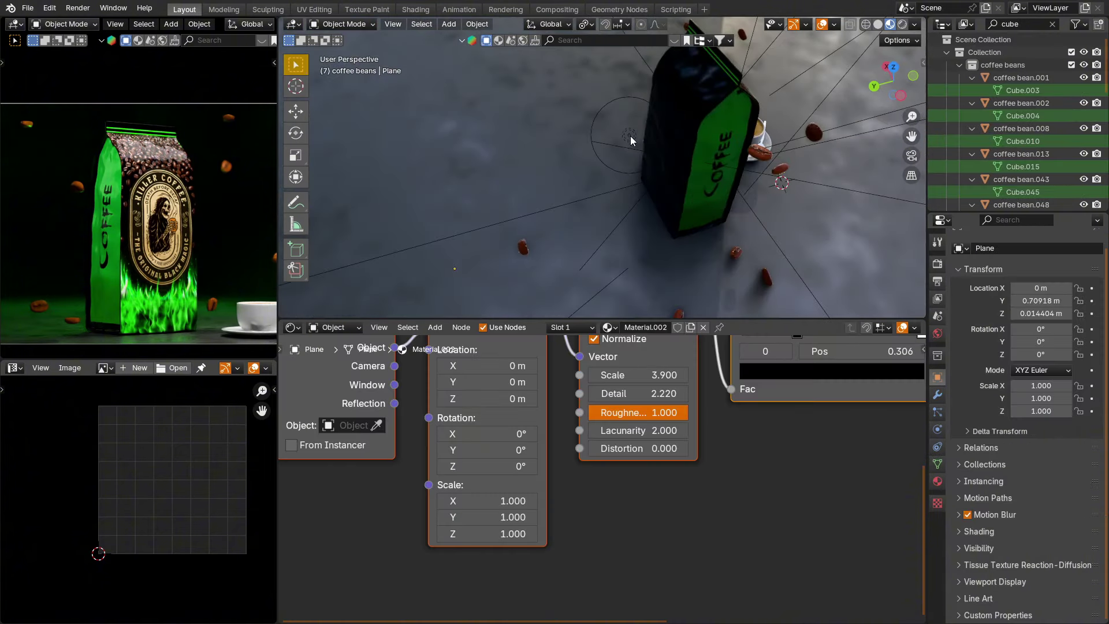
Select the point light behind the coffee bag and show its color and power settings.
left_click(629, 137)
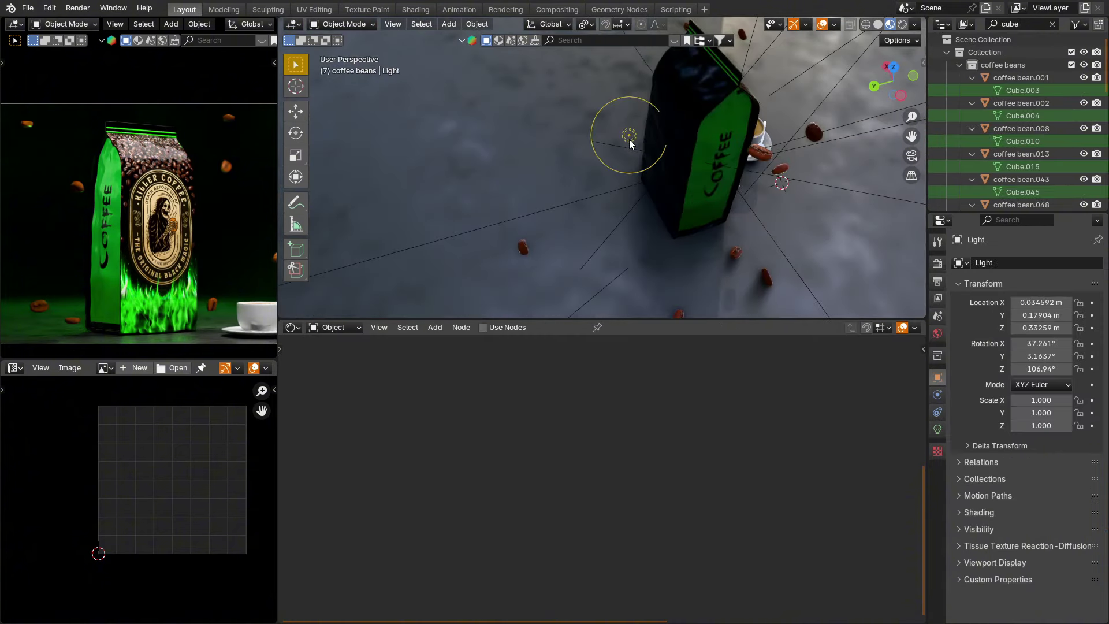
middle_click_drag(673, 152, 682, 152)
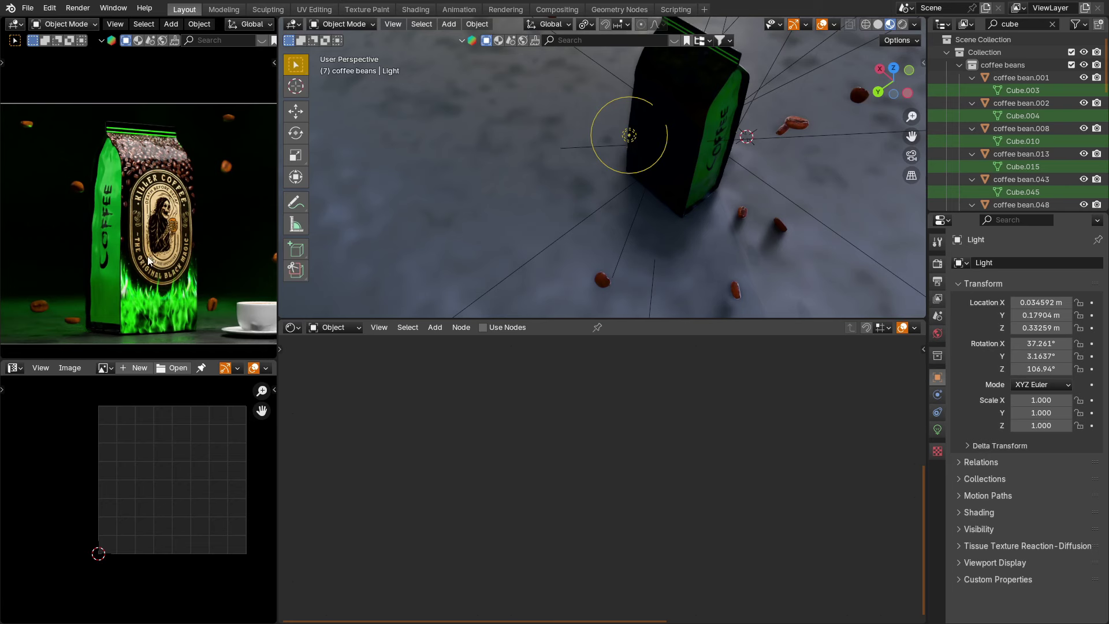
left_click(937, 429)
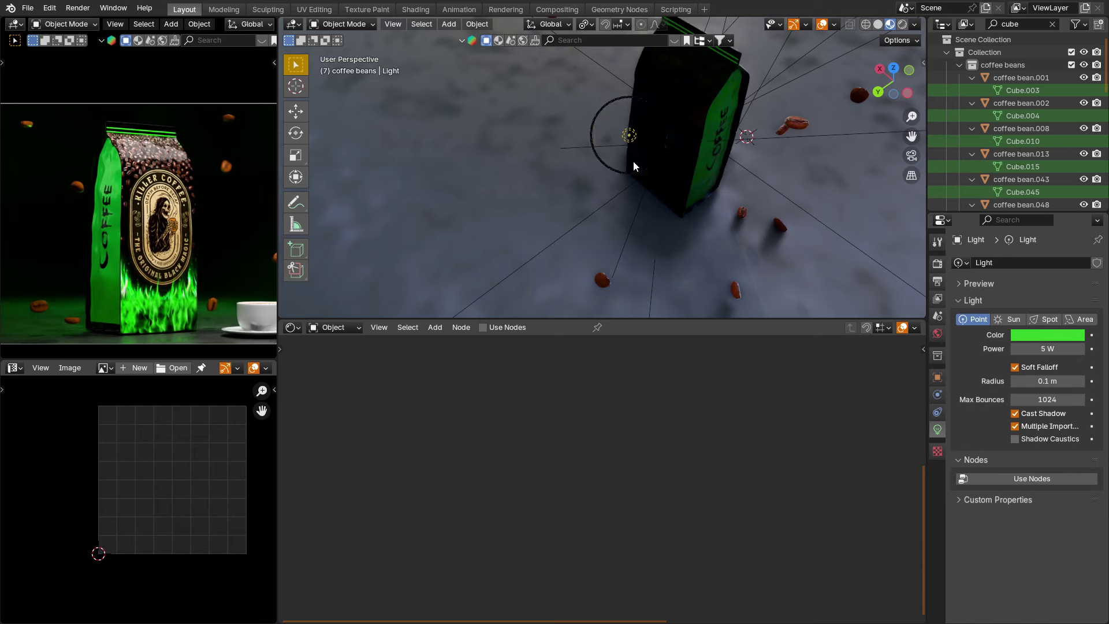
Select the backdrop plane and examine its material's node tree up to the Principled BSDF.
scroll(648, 147, "down", 2)
middle_click_drag(649, 145, 521, 123)
left_click(461, 234)
scroll(630, 257, "down", 3)
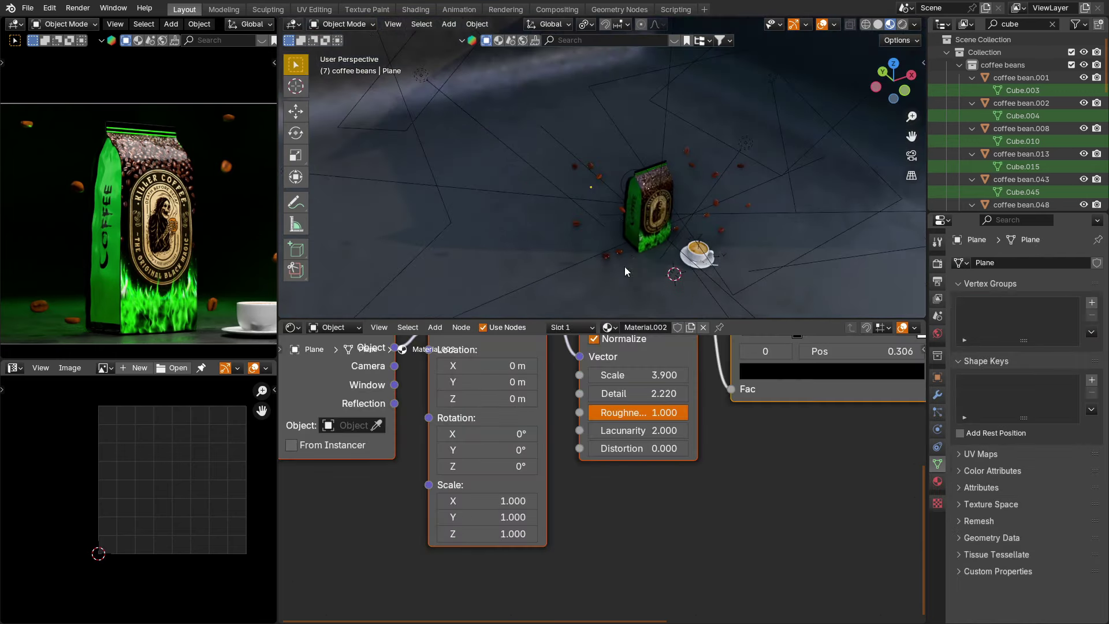
scroll(626, 406, "down", 3)
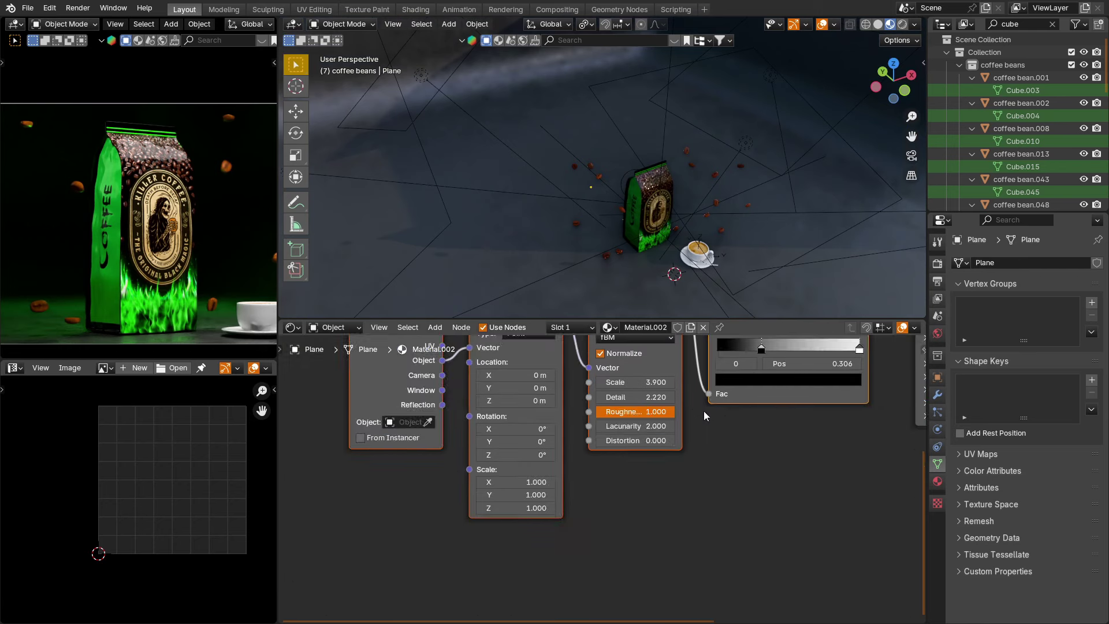
middle_click_drag(704, 411, 489, 541)
scroll(650, 437, "down", 1)
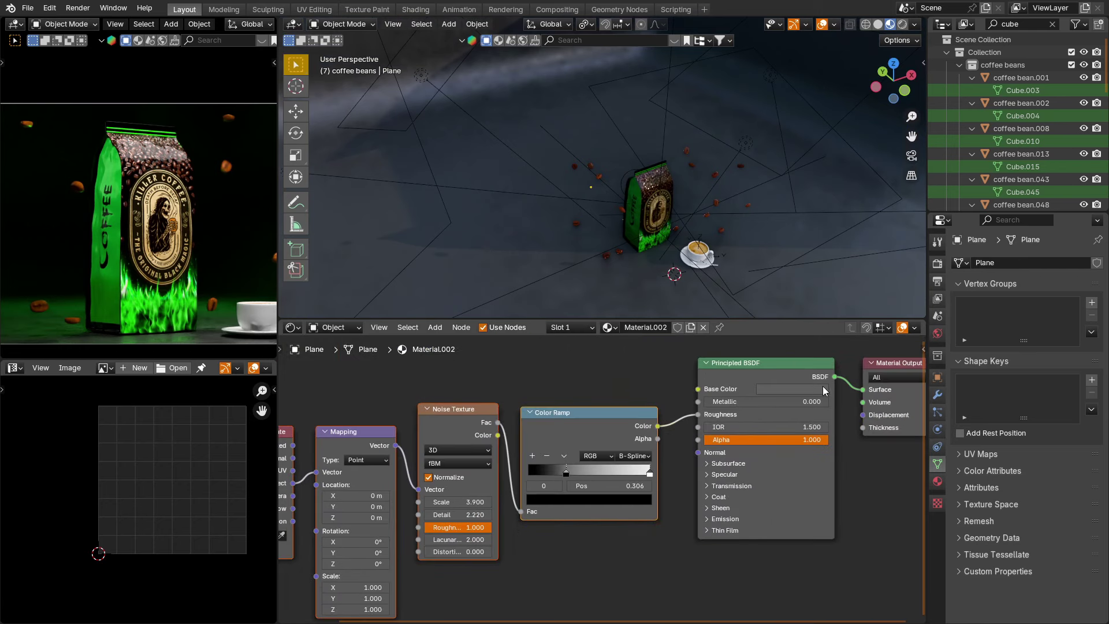
Examine the Noise Texture and Color Ramp nodes driving the backdrop's roughness, and pick B-Spline as the ramp's interpolation.
scroll(806, 391, "up", 2)
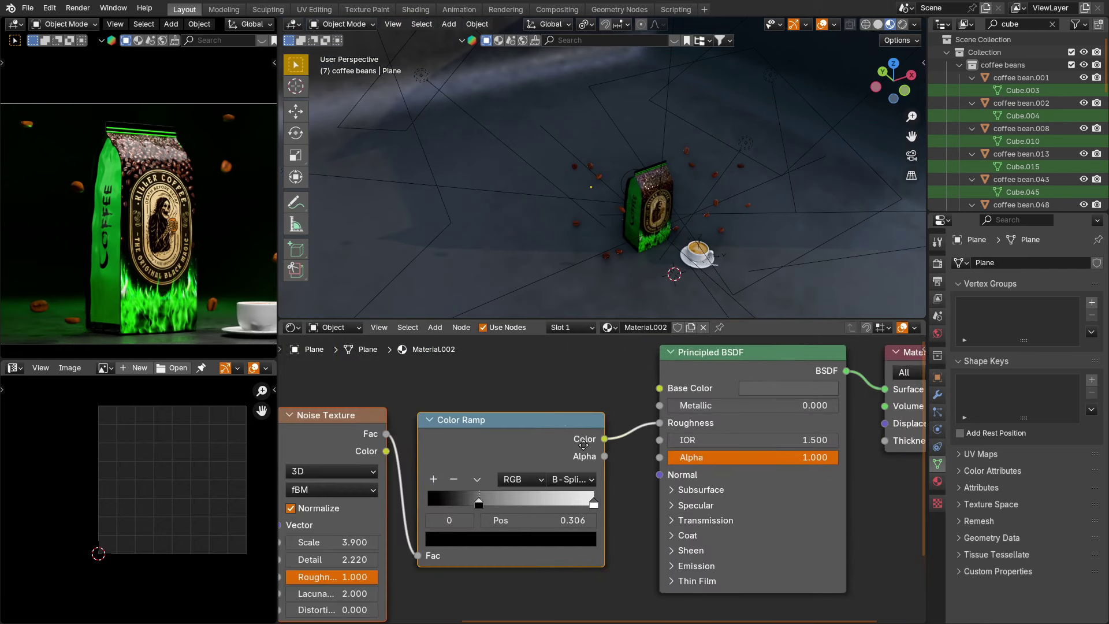
middle_click_drag(583, 446, 694, 407)
scroll(595, 413, "up", 1)
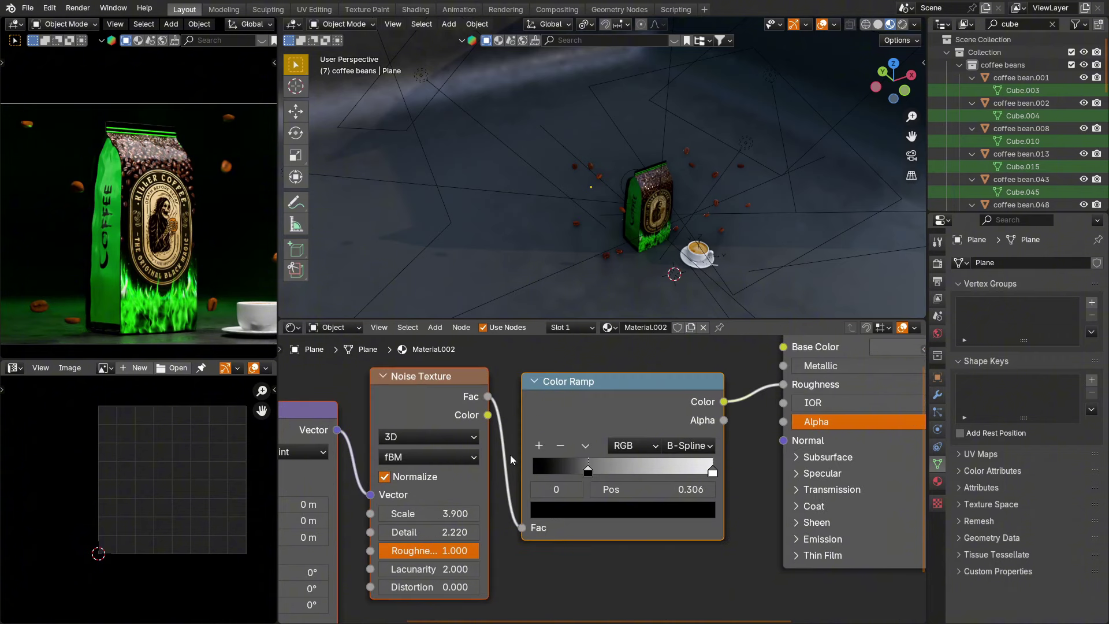
scroll(432, 400, "down", 3)
scroll(419, 385, "down", 2)
middle_click_drag(395, 387, 497, 379)
scroll(498, 450, "up", 3)
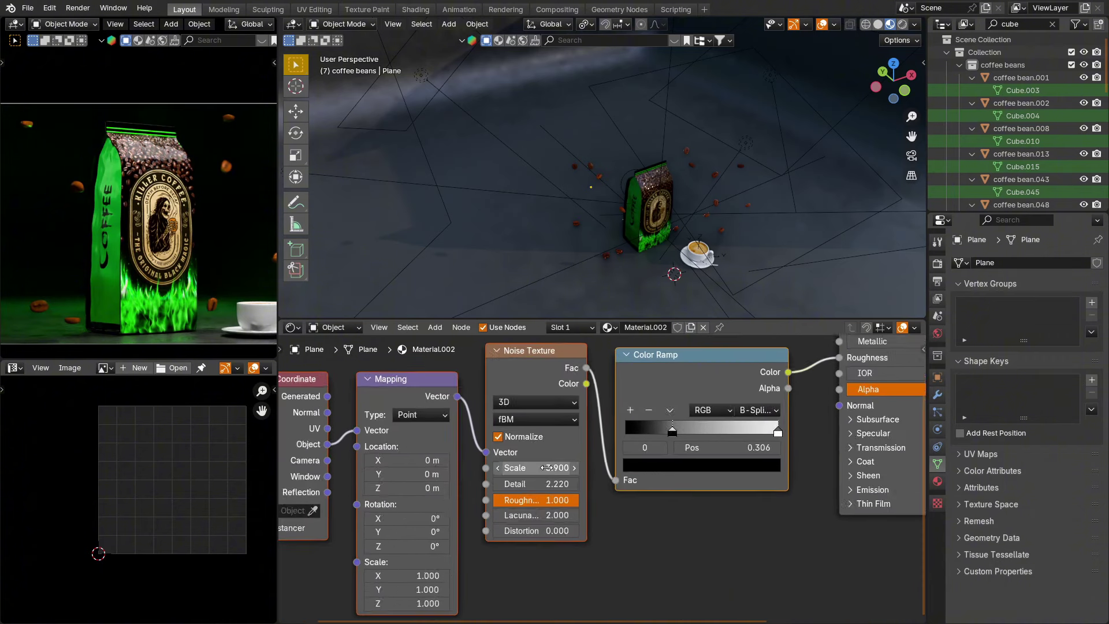
scroll(546, 467, "up", 2)
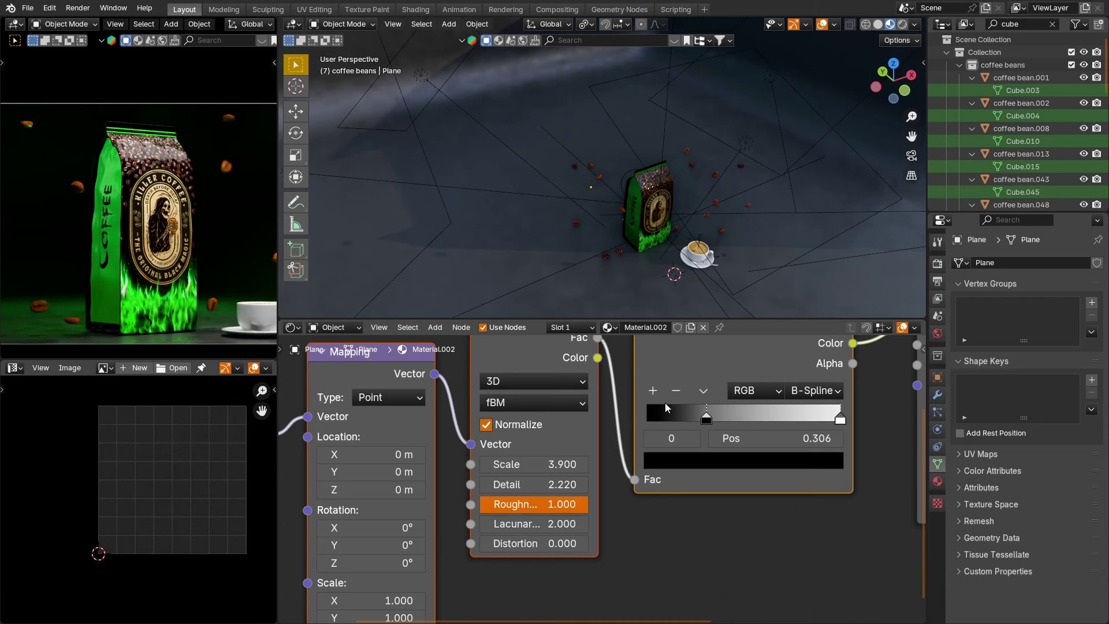
left_click(838, 392)
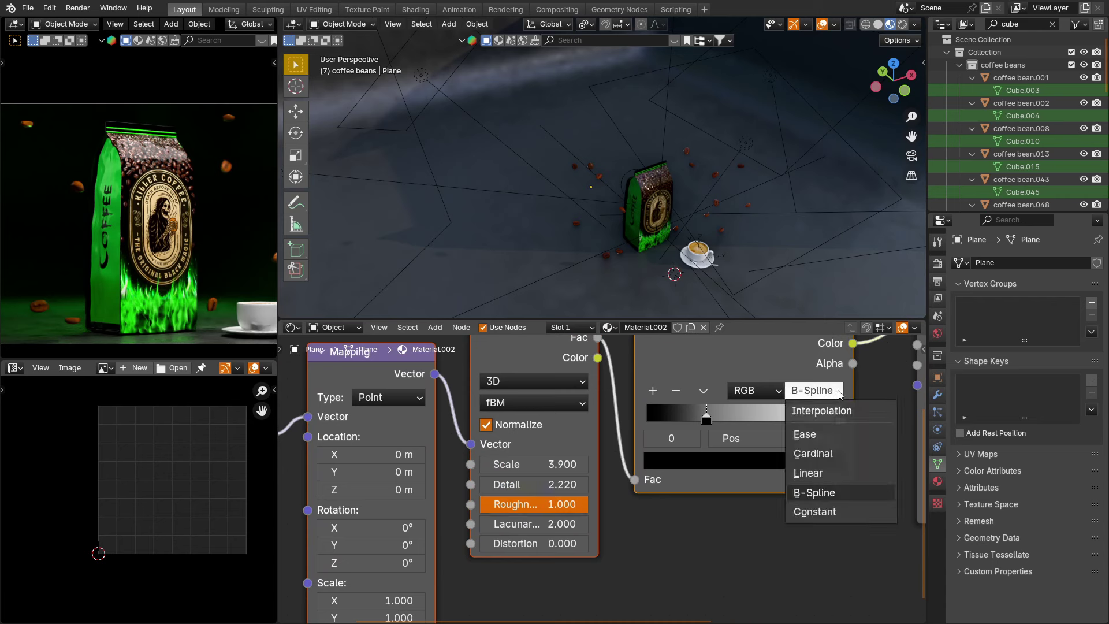
left_click(823, 493)
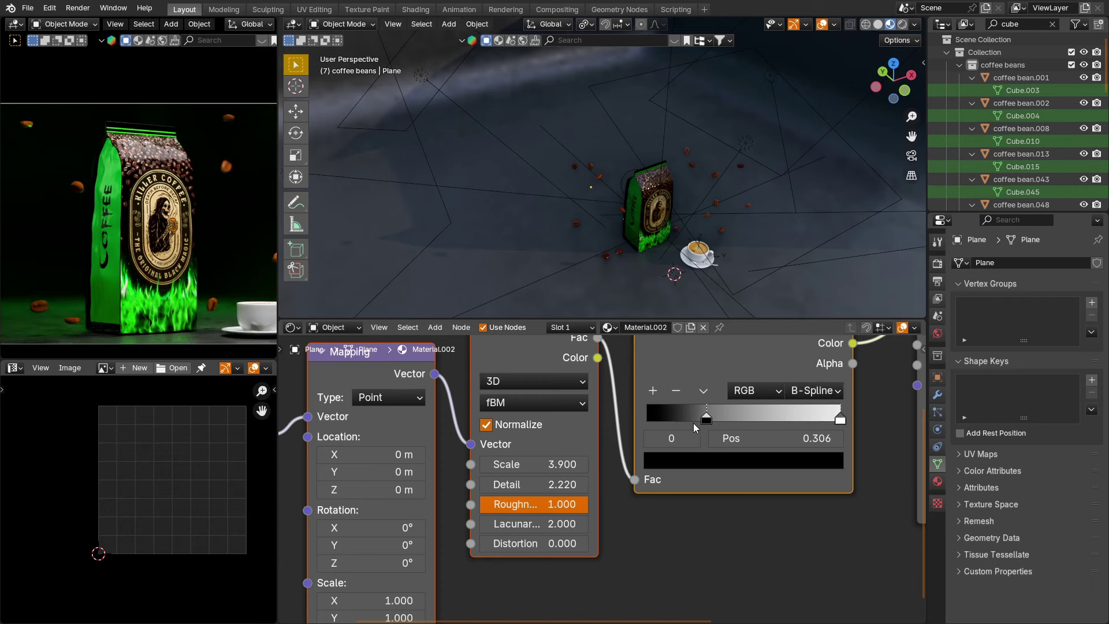
Unhide all hidden objects, select the cube enclosing the scene and examine its volume material's density setting.
middle_click_drag(699, 231, 634, 227)
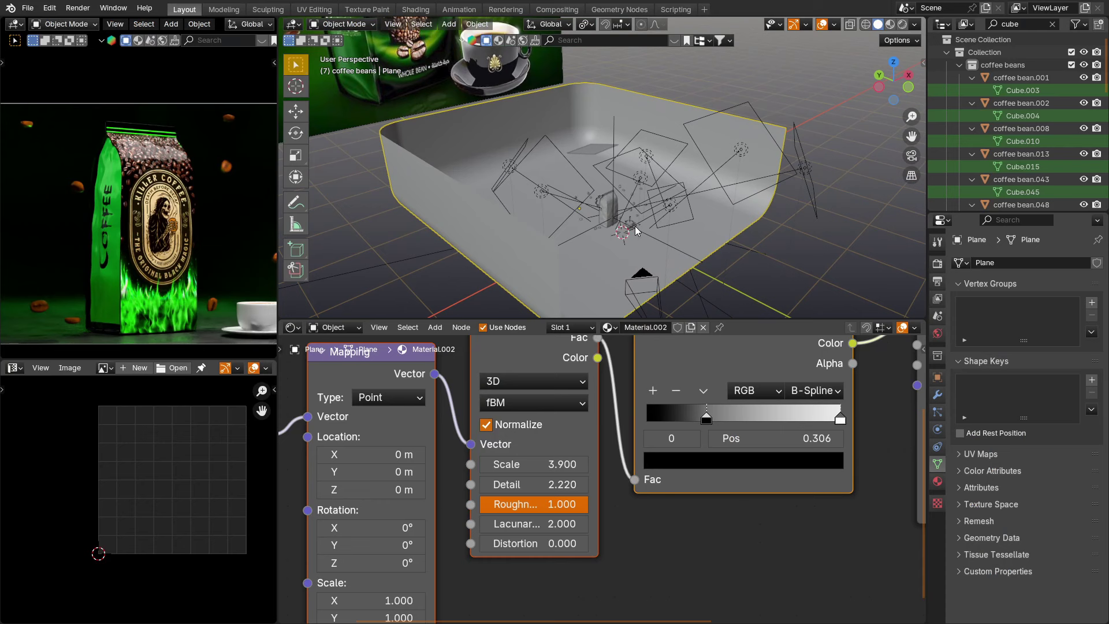
key("alt+h")
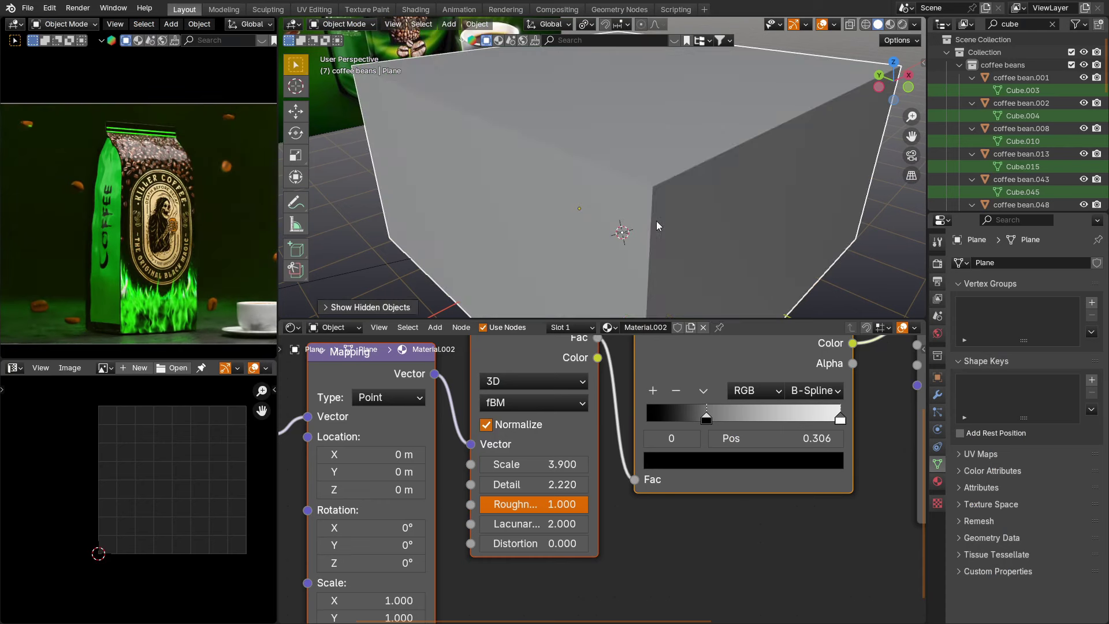
left_click(682, 167)
scroll(668, 126, "down", 2)
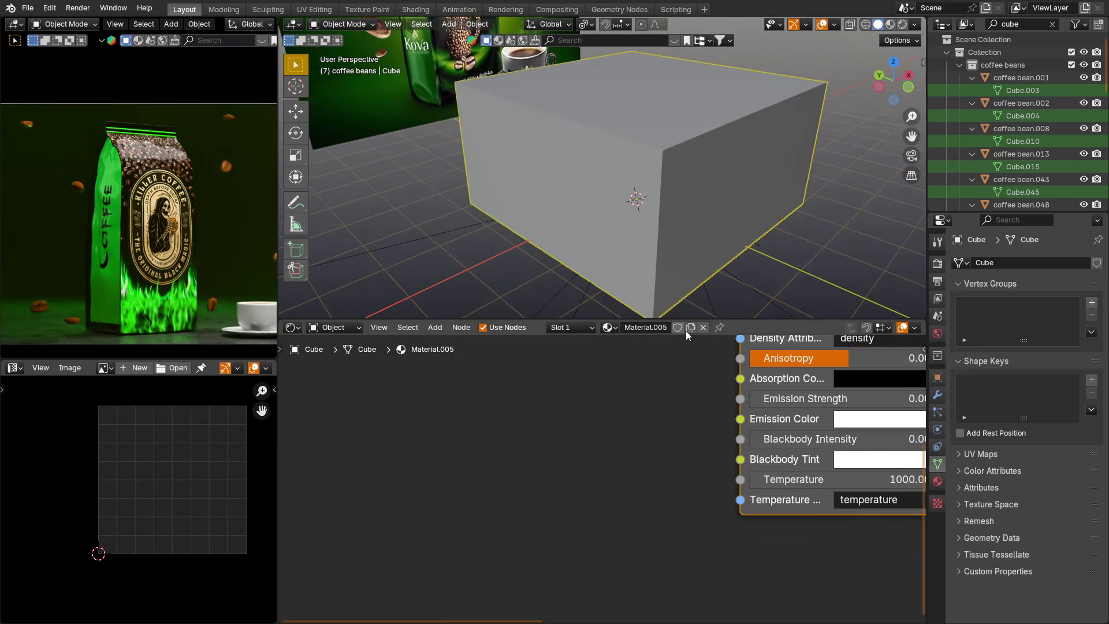
middle_click_drag(694, 393, 433, 487)
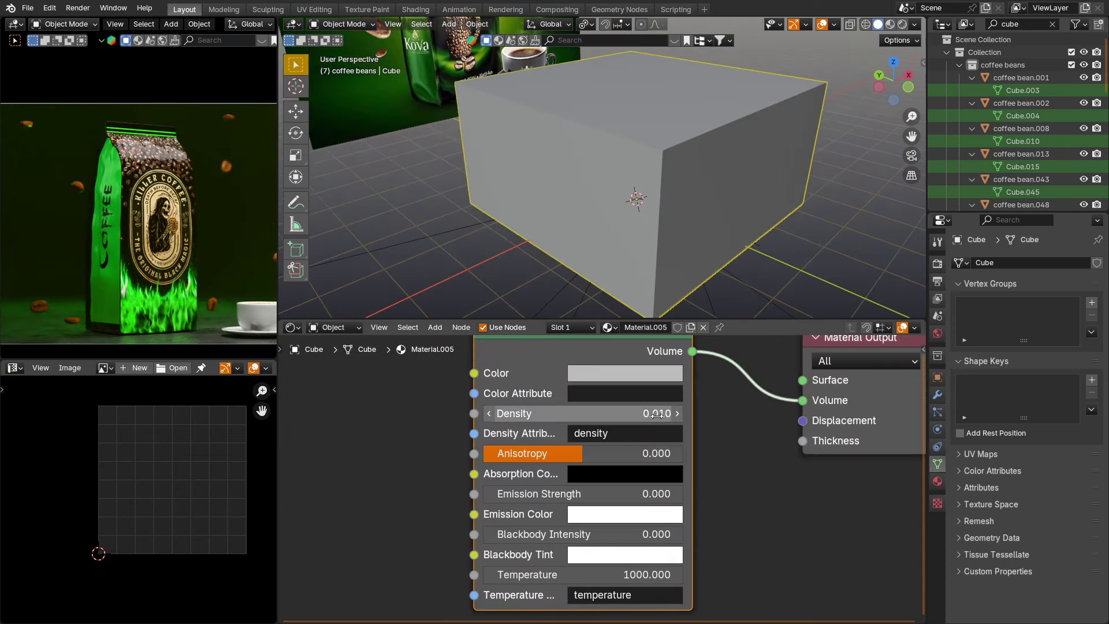
Select the empty that serves as the camera's focus object and examine its placement relative to the coffee bag and camera.
scroll(656, 415, "up", 2)
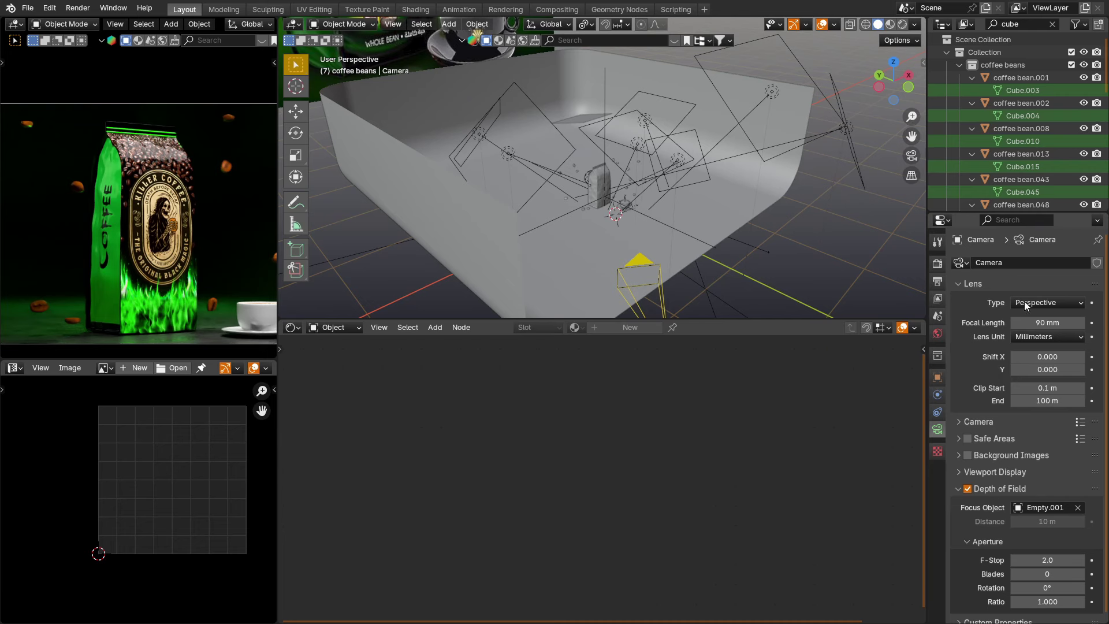
scroll(628, 162, "up", 6)
left_click(566, 217)
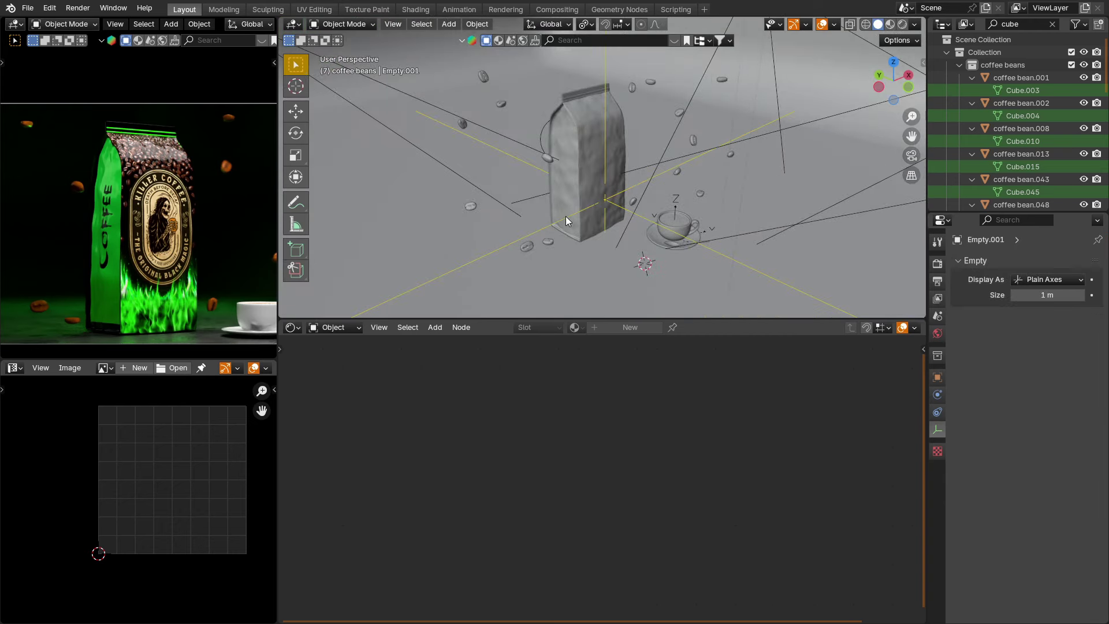
scroll(568, 218, "down", 5)
middle_click_drag(677, 278, 605, 182)
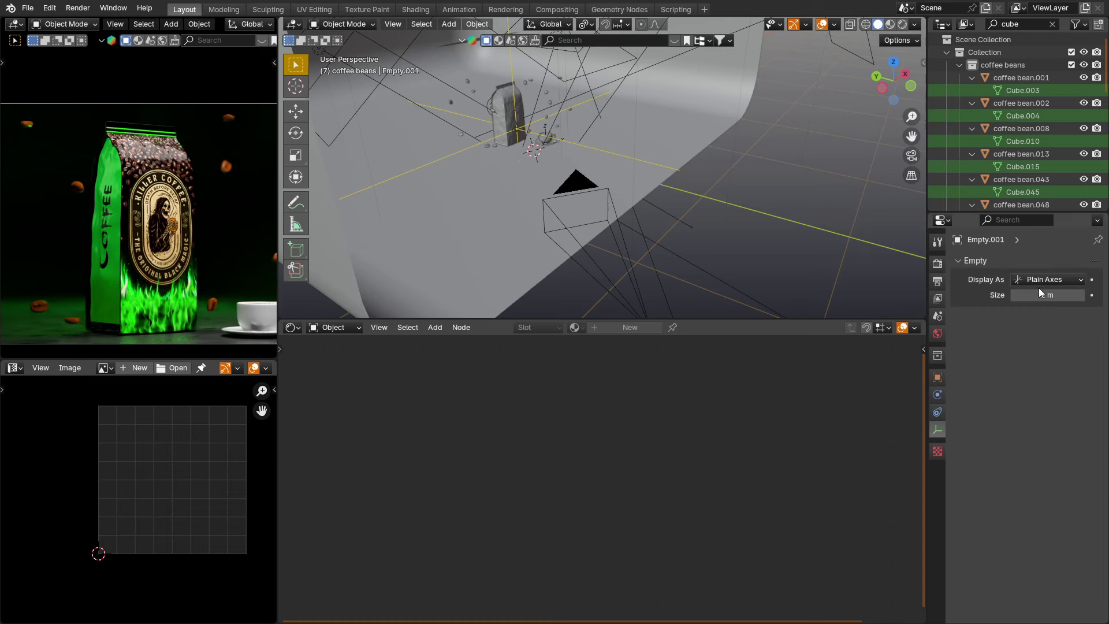
scroll(509, 147, "down", 3)
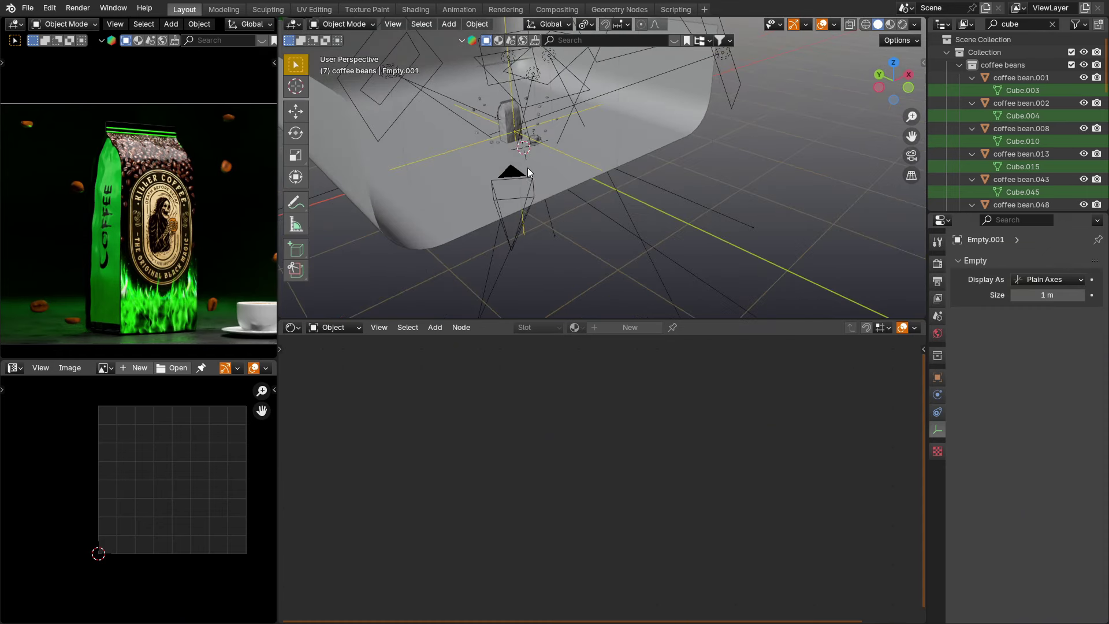
Examine the Cycles render settings for sampling, light path bounces, clamping and caustics.
left_click(937, 264)
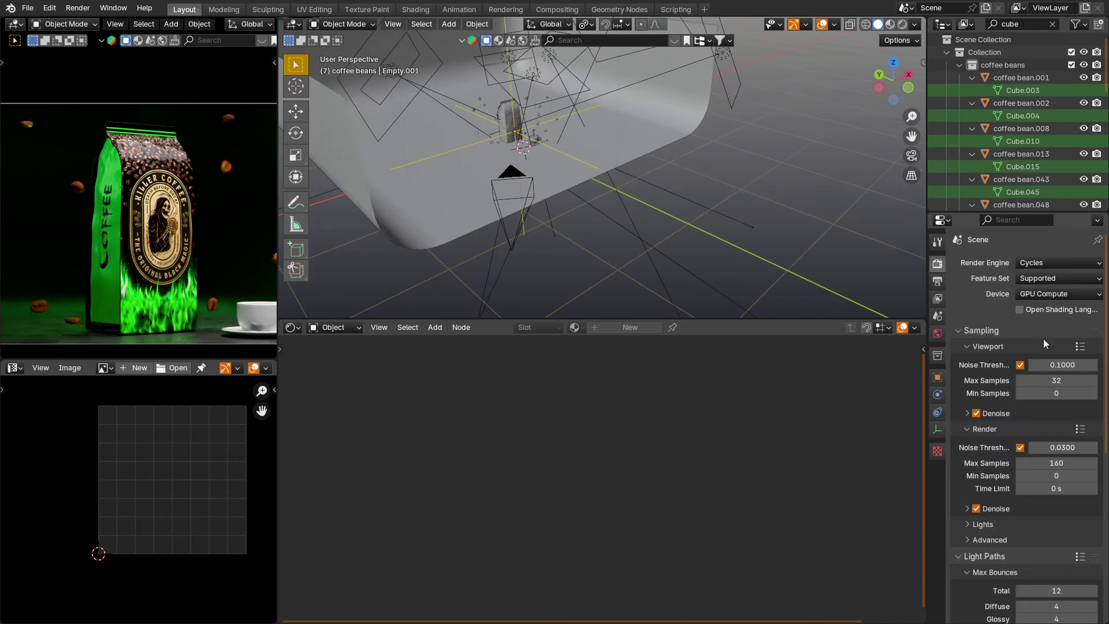
scroll(1045, 344, "down", 4)
scroll(1057, 394, "up", 2)
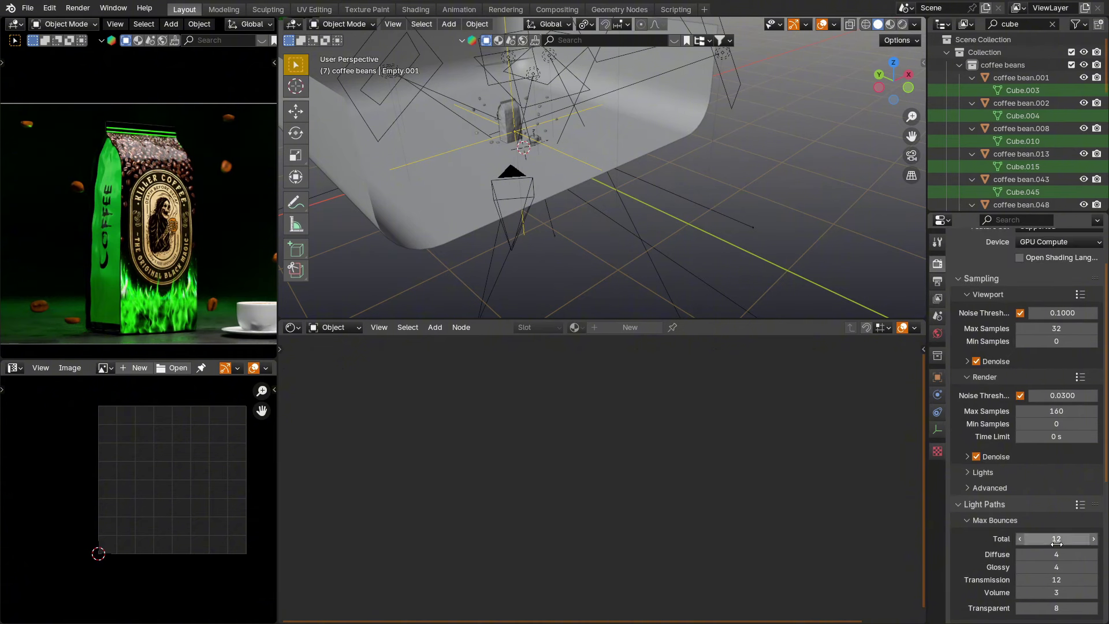
scroll(1056, 469, "down", 5)
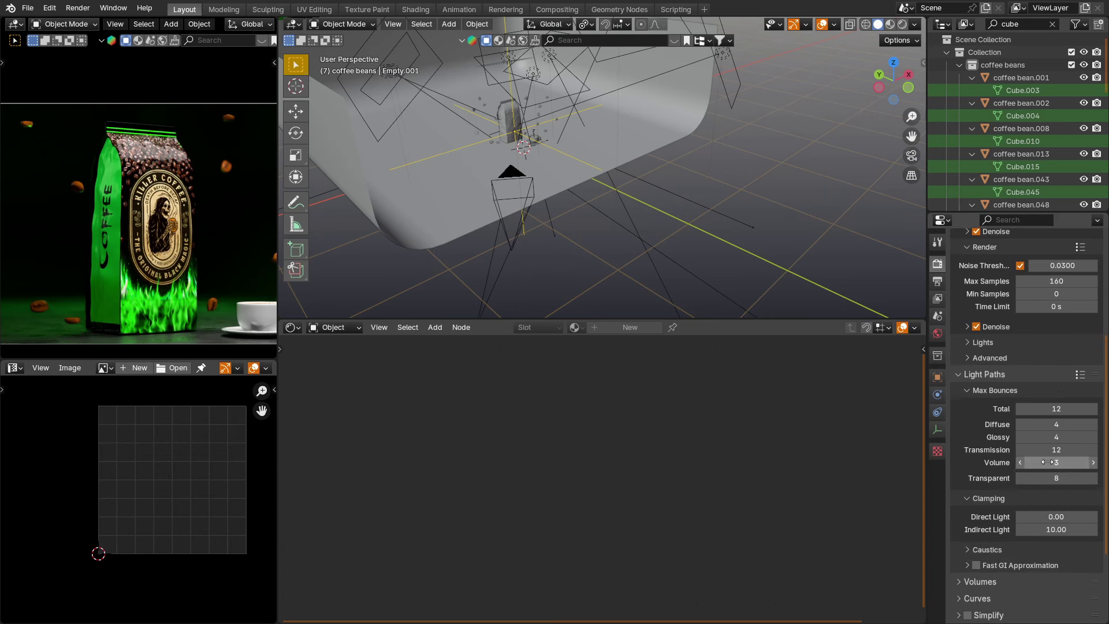
scroll(972, 390, "down", 5)
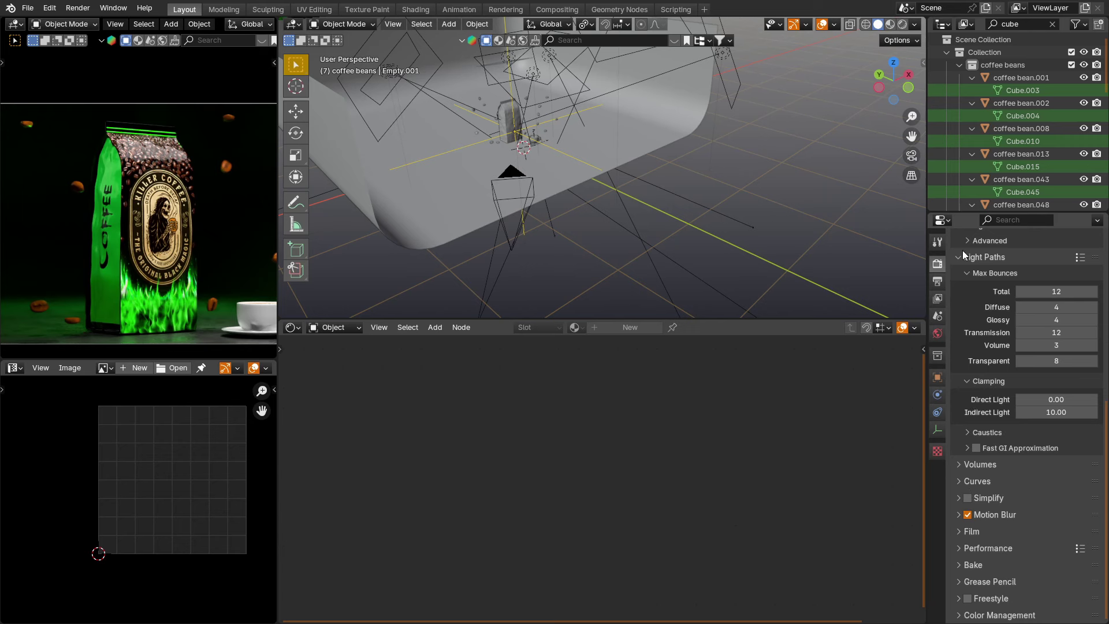
left_click(973, 434)
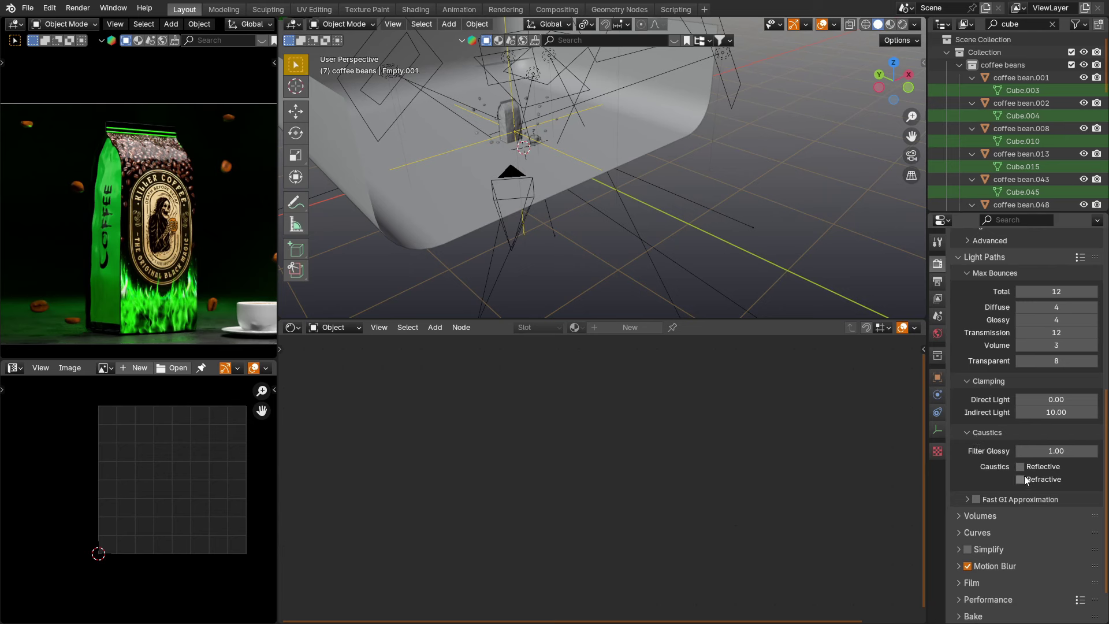
left_click(959, 257)
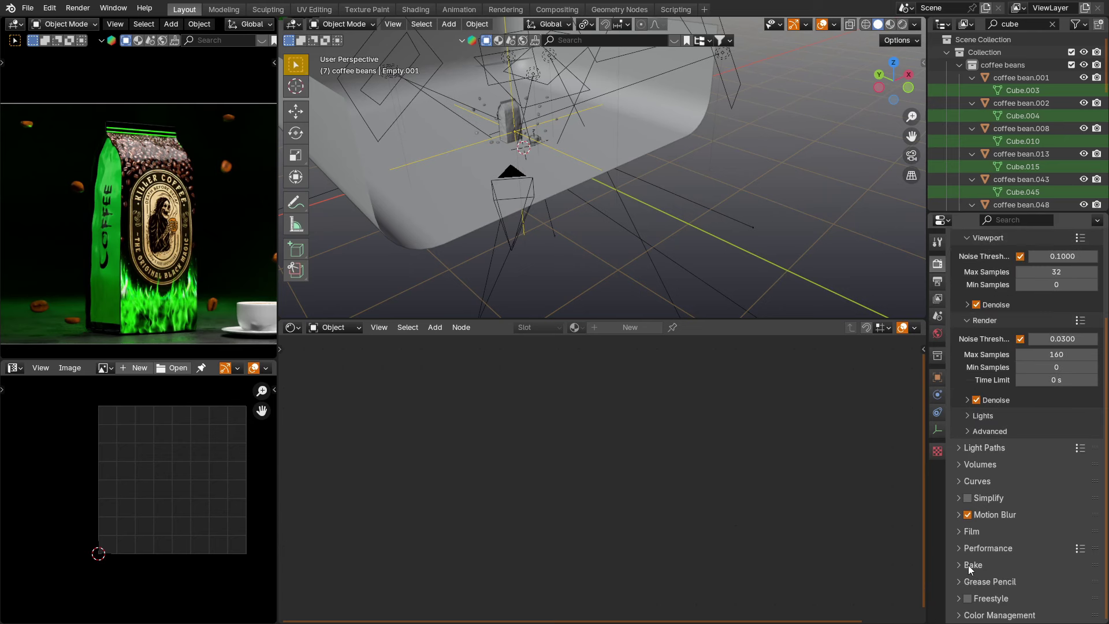
Examine the render Performance settings for the compositor device, tiling and persistent data.
left_click(962, 552)
scroll(1021, 466, "down", 6)
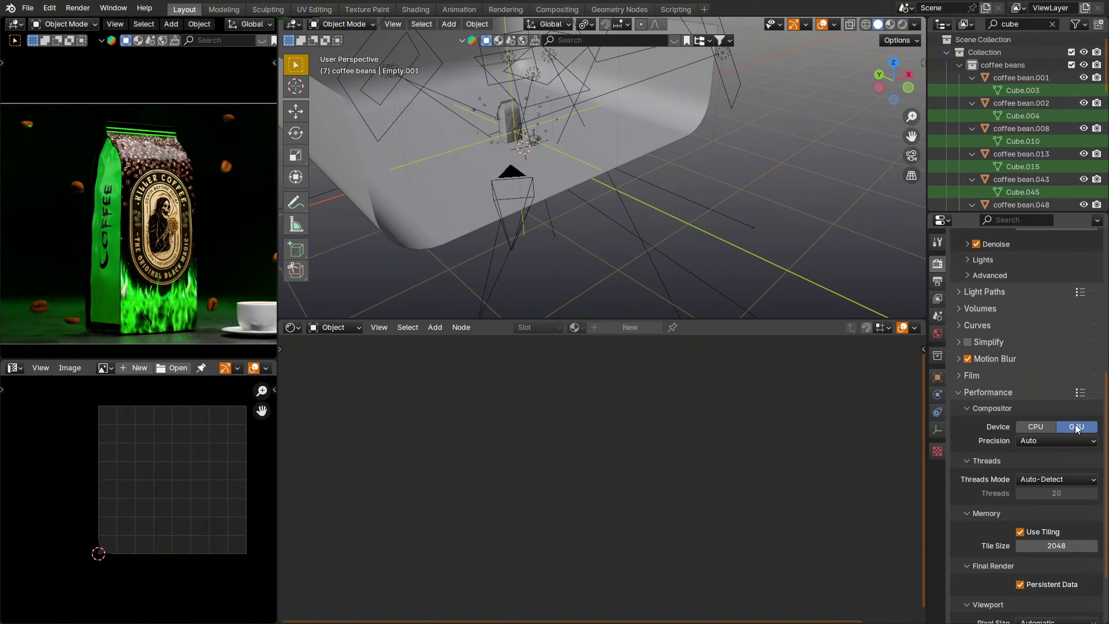
scroll(983, 401, "down", 1)
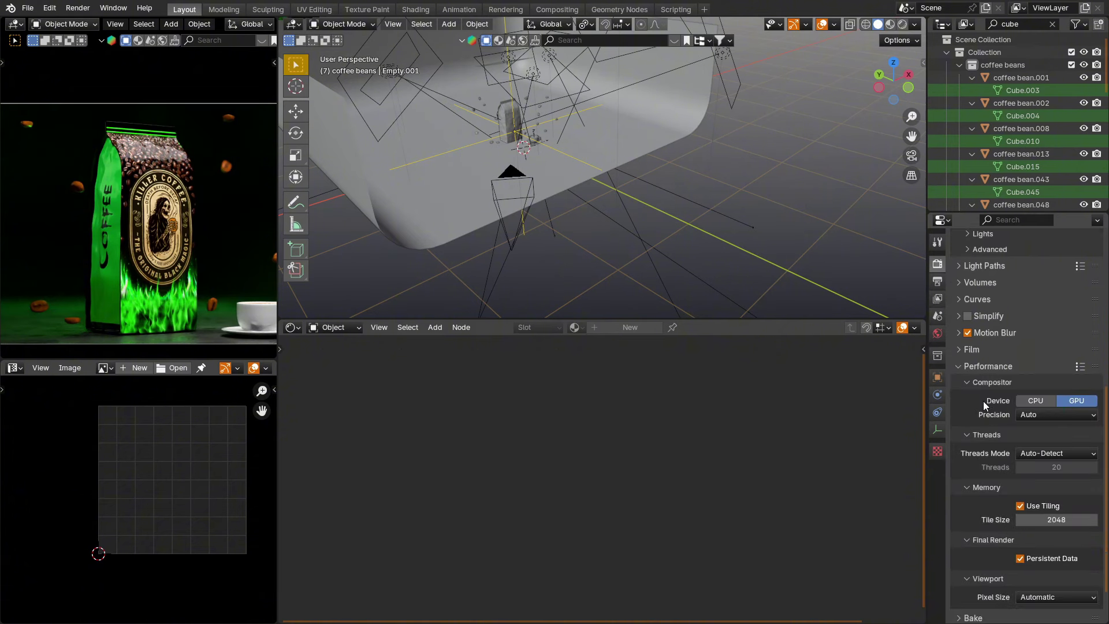
left_click(960, 365)
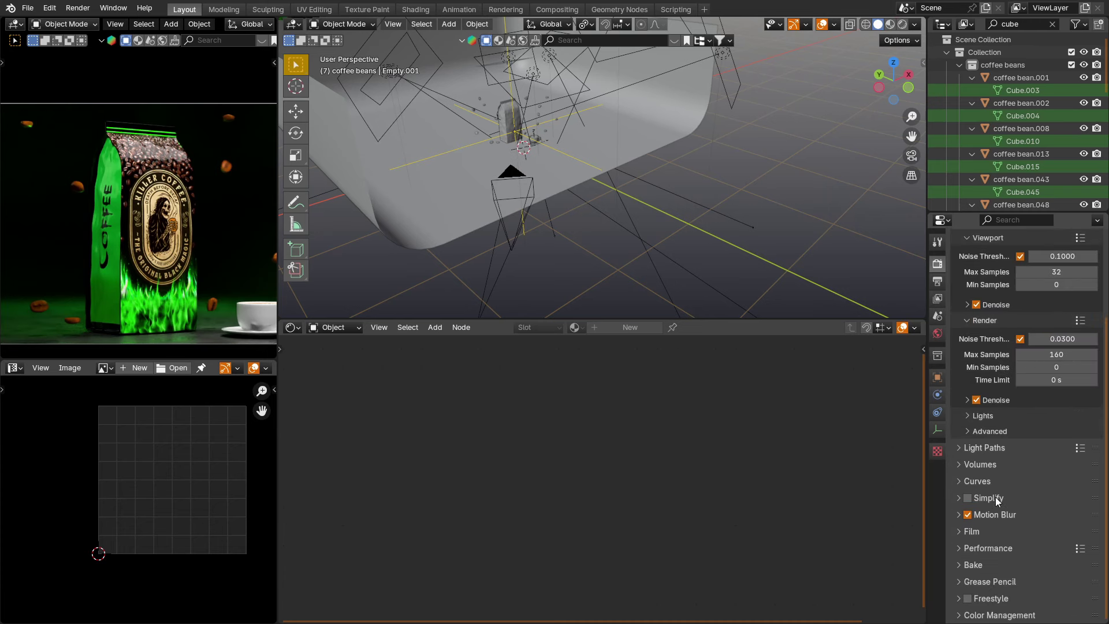
Examine the scene's Color Management settings, including the view transform and look.
left_click(962, 615)
scroll(1006, 514, "down", 5)
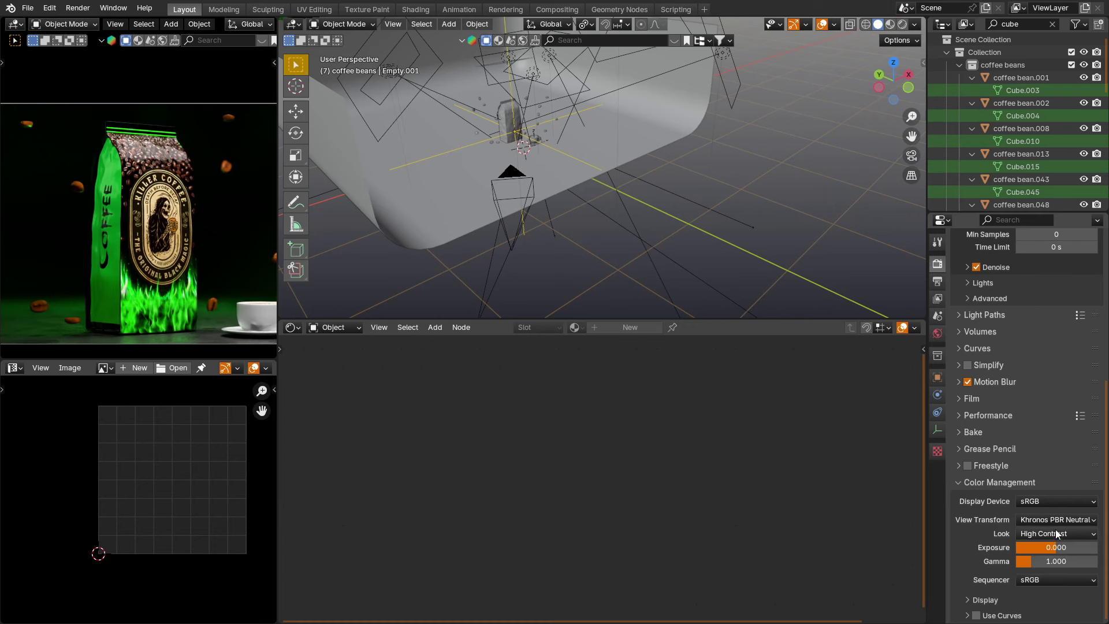
scroll(959, 481, "up", 5)
scroll(955, 476, "up", 2)
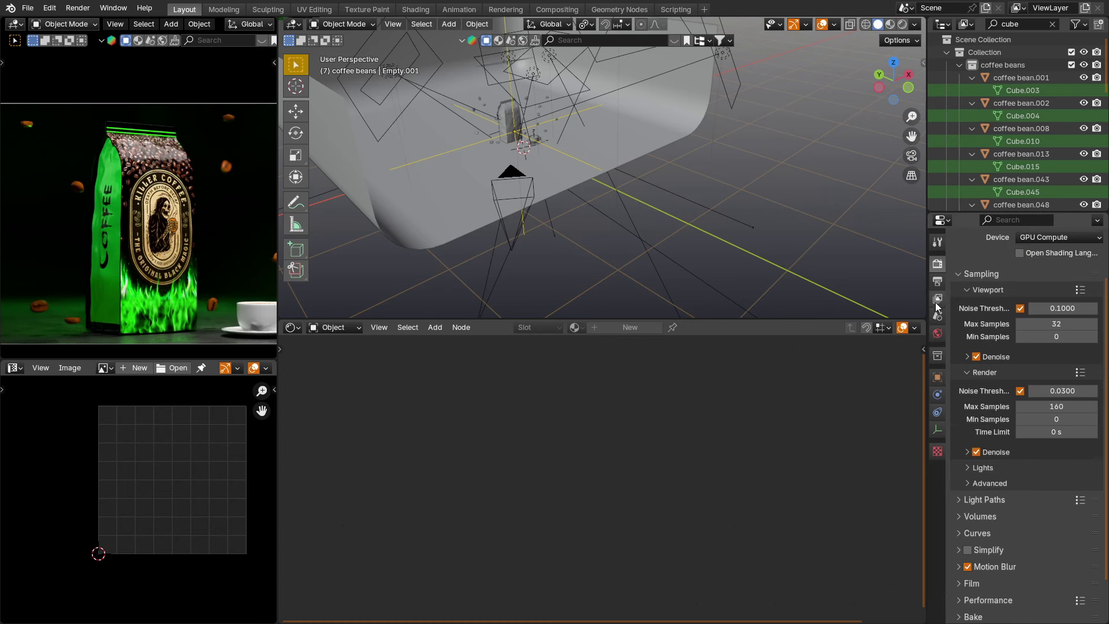
Examine the World's background surface and its sampling settings.
left_click(938, 334)
left_click(979, 428)
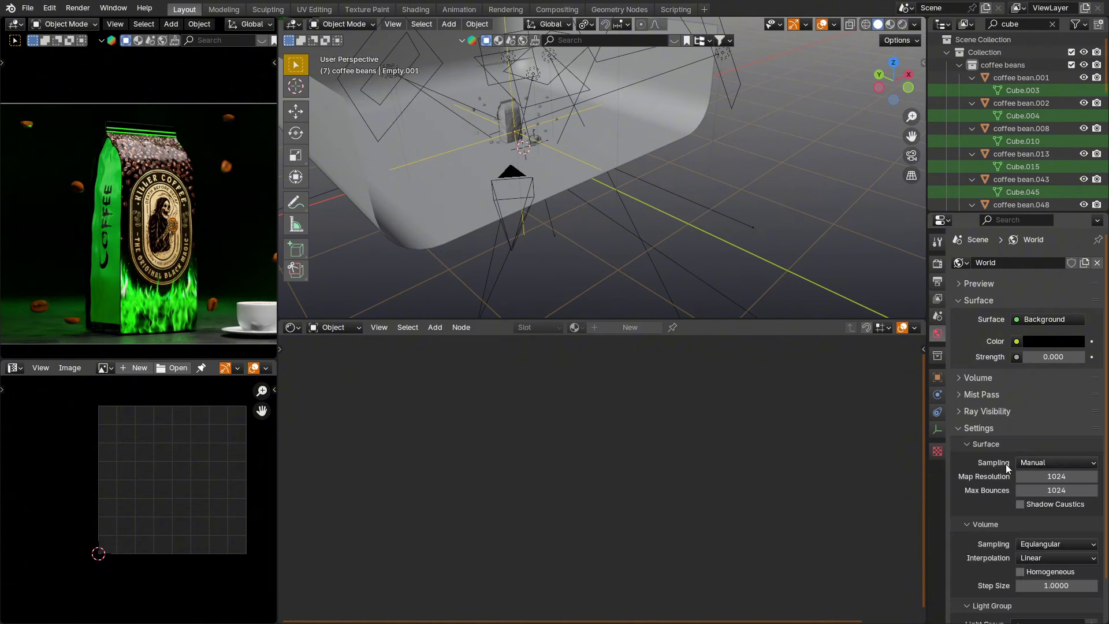
left_click(958, 430)
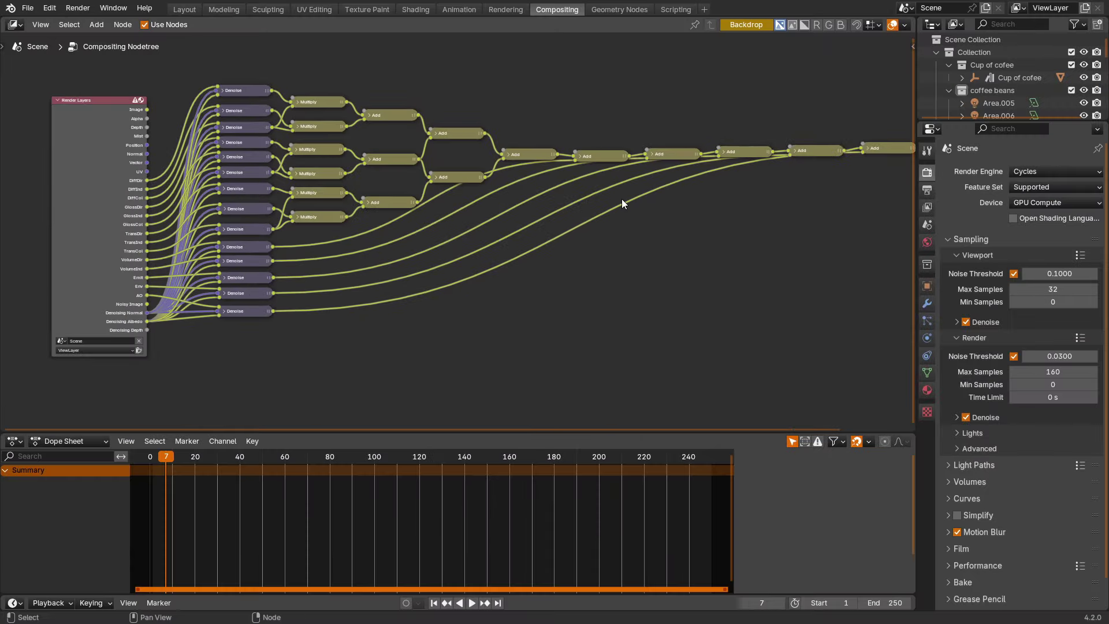
Delete the last two Add nodes in the compositor chain and connect the remaining last Add node to the Composite node's Image input.
left_click(824, 184)
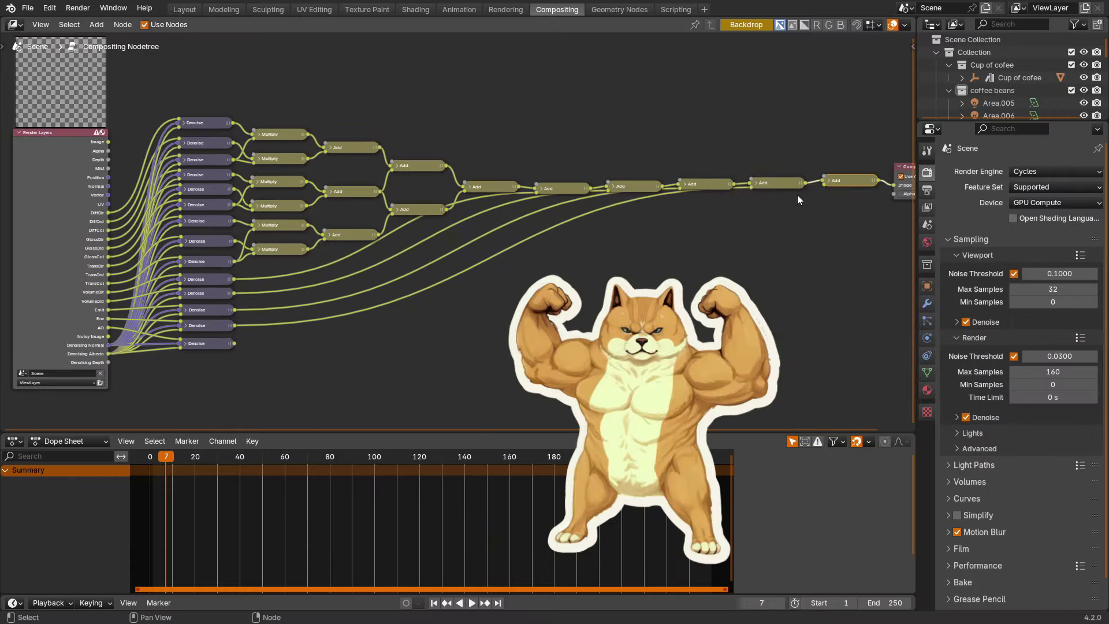
left_click_drag(751, 188, 777, 192)
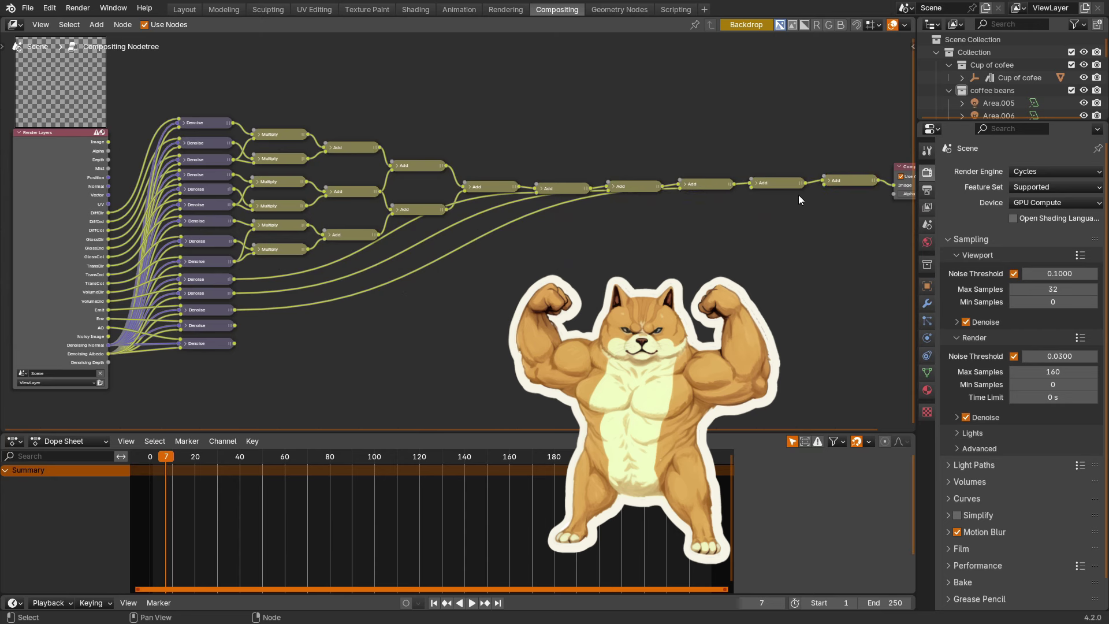
key("x")
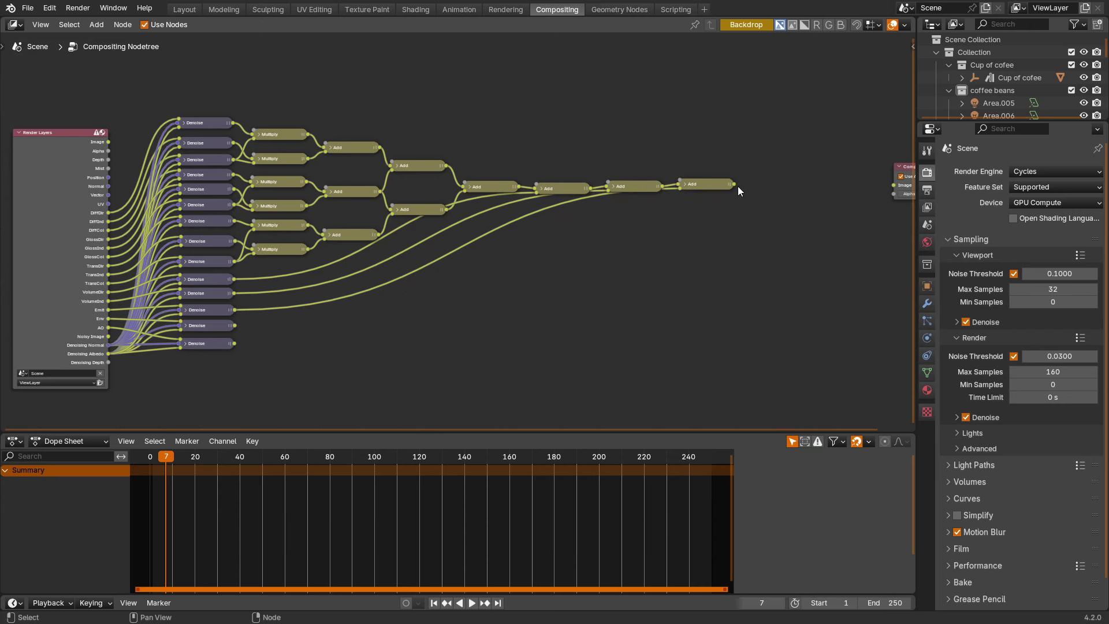
left_click_drag(733, 183, 893, 185)
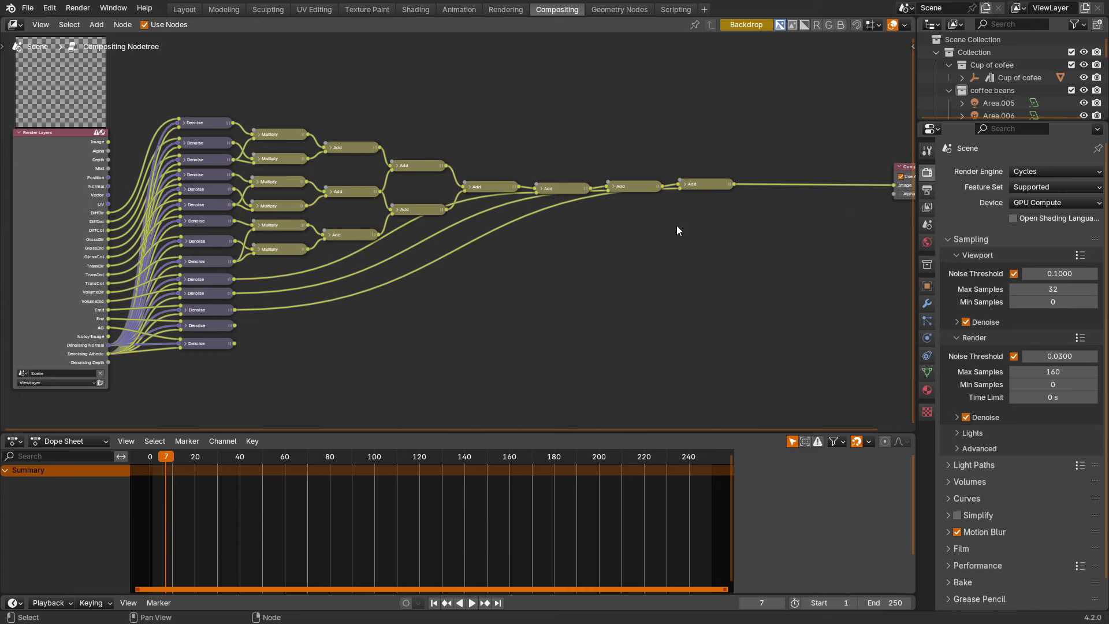
Move the Composite node close beside the last Add node and maximize the compositor's node editor.
left_click(899, 167)
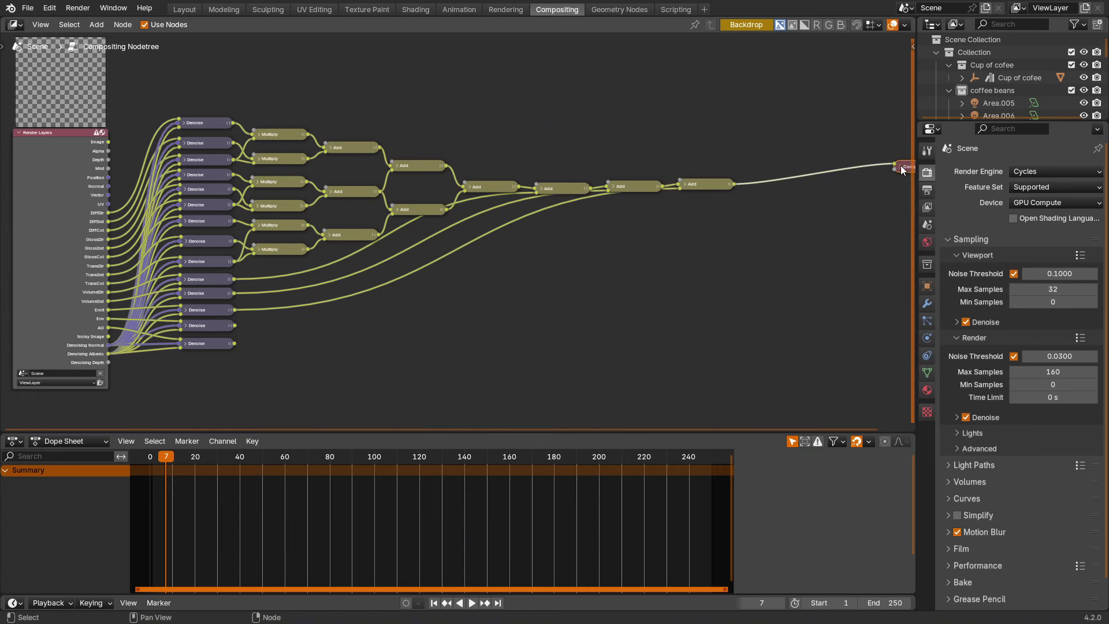
left_click(900, 167)
middle_click_drag(828, 239, 726, 277, "shift")
left_click_drag(820, 209, 695, 212)
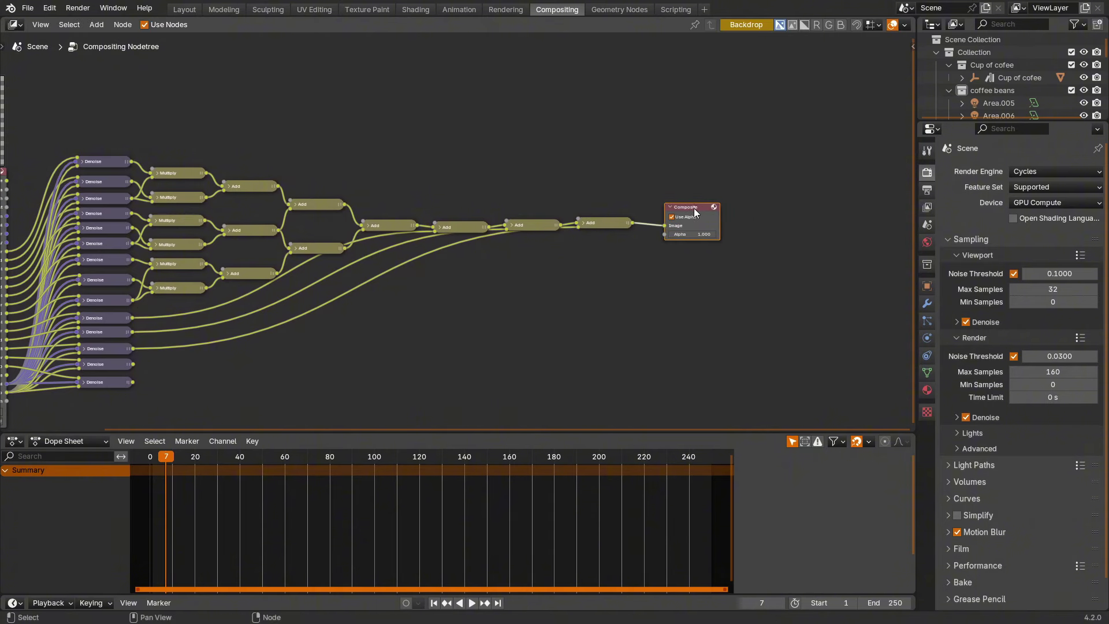
middle_click_drag(392, 292, 485, 258)
key("ctrl+space")
scroll(495, 267, "down", 1)
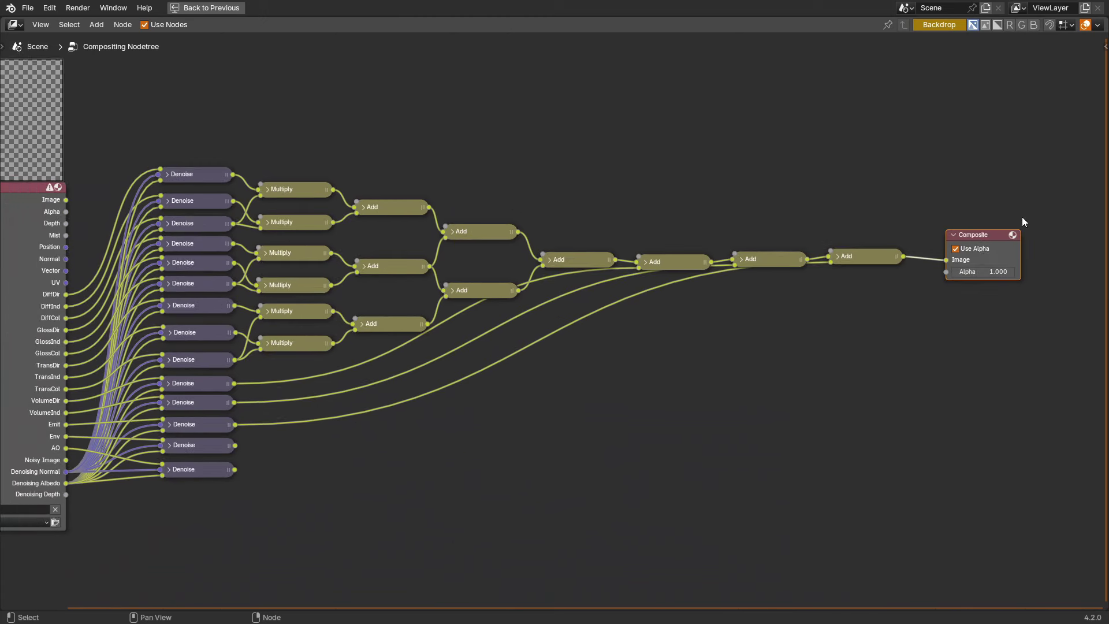
left_click_drag(986, 237, 959, 234)
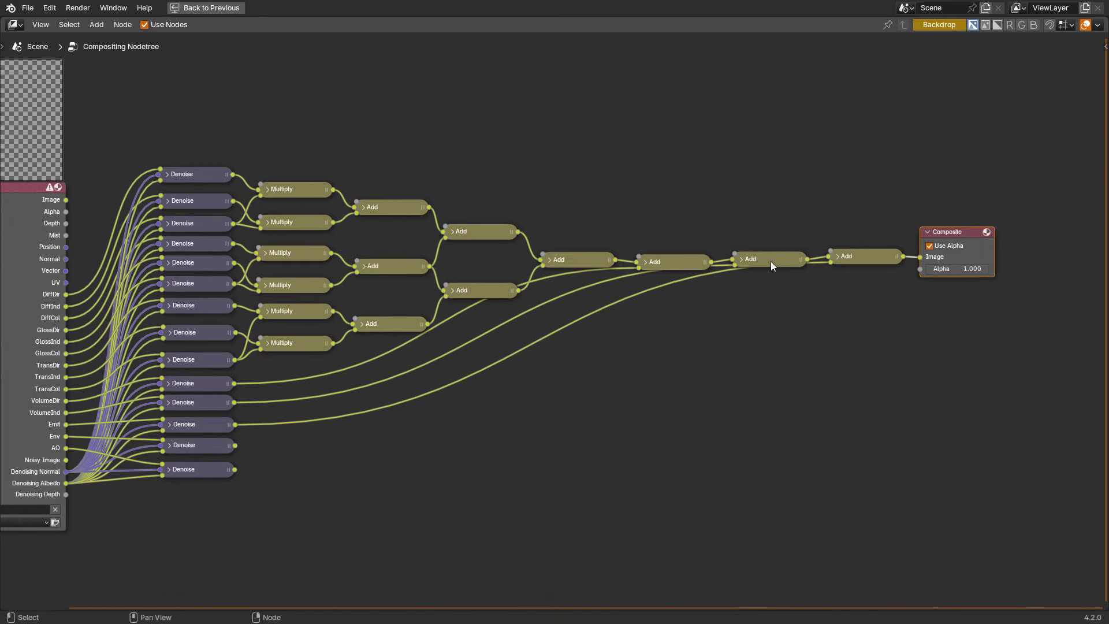
Examine how the Render Layers passes run through the Denoise, Multiply and Add nodes.
scroll(229, 321, "up", 1)
middle_click_drag(228, 321, 333, 309, "shift")
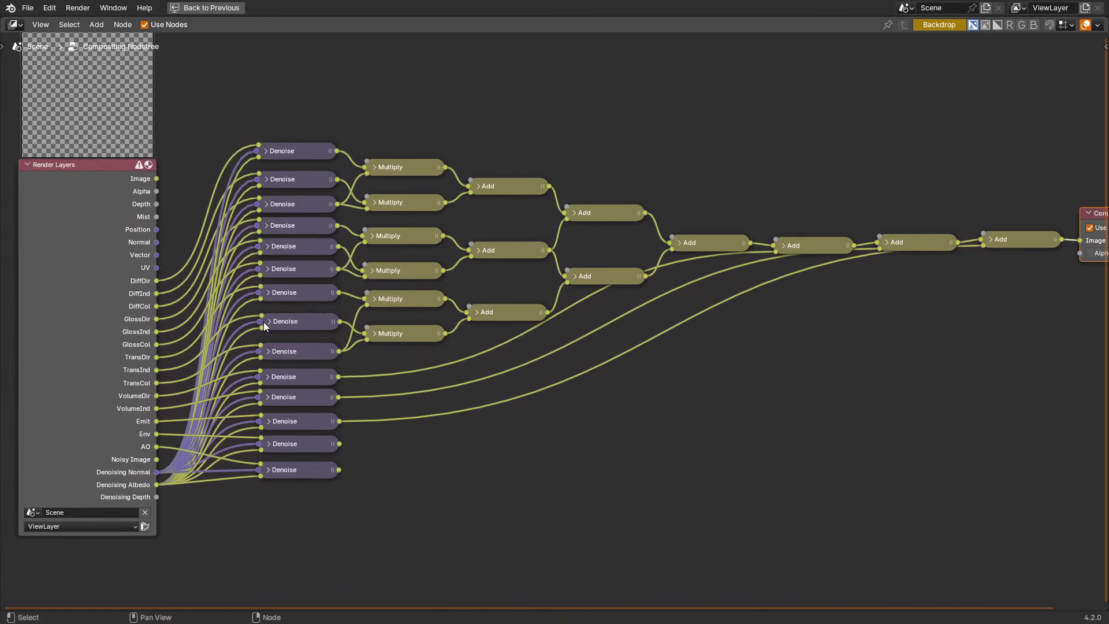
scroll(264, 322, "up", 1)
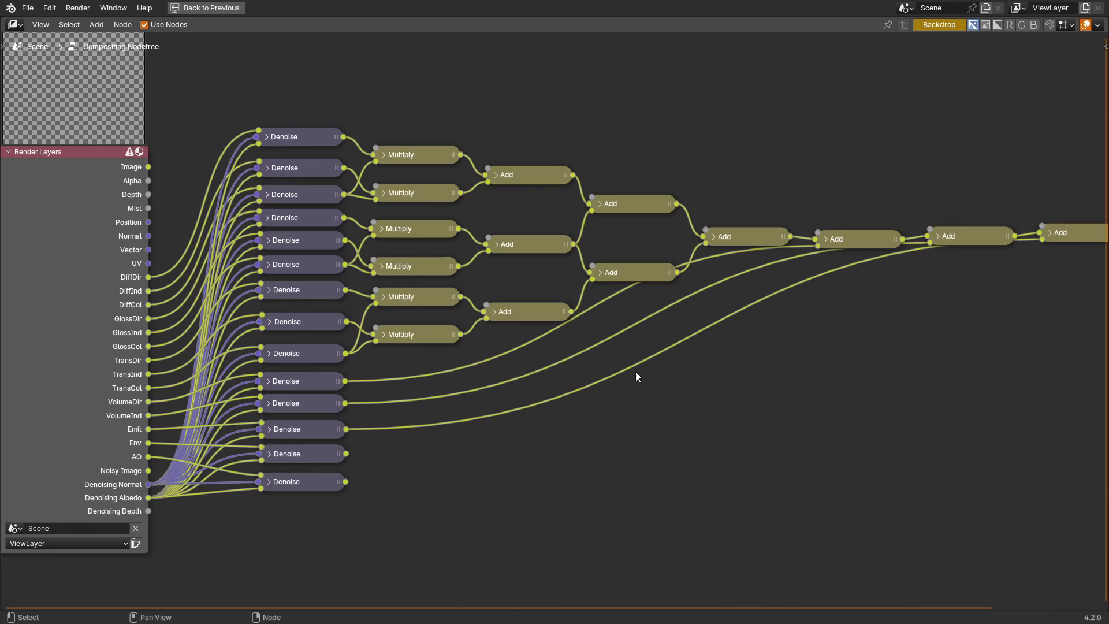
middle_click_drag(720, 345, 719, 311, "shift")
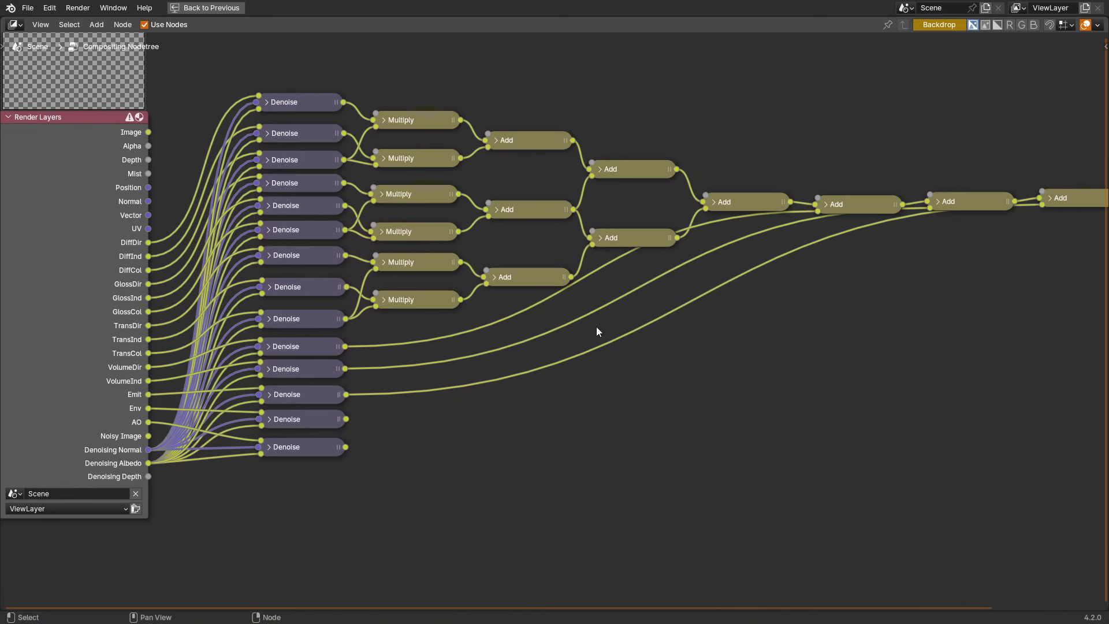
Connect a Viewer node to the last Add node's output and restore the node editor to its normal size.
scroll(562, 319, "down", 2)
middle_click_drag(660, 272, 402, 354, "shift")
scroll(667, 312, "up", 2)
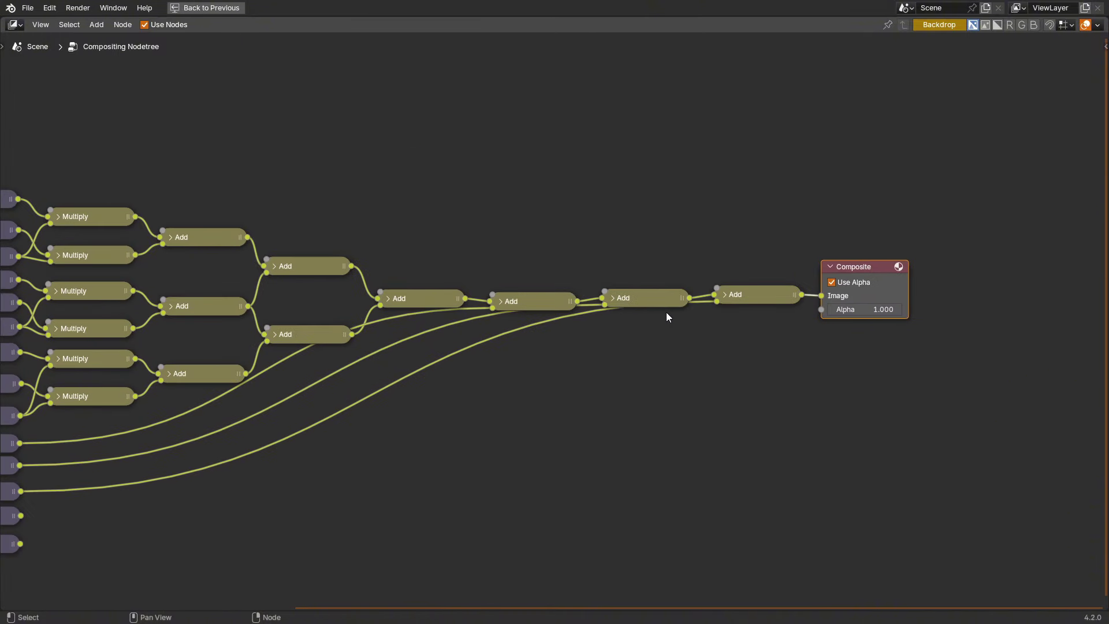
left_click(782, 297, "ctrl+shift")
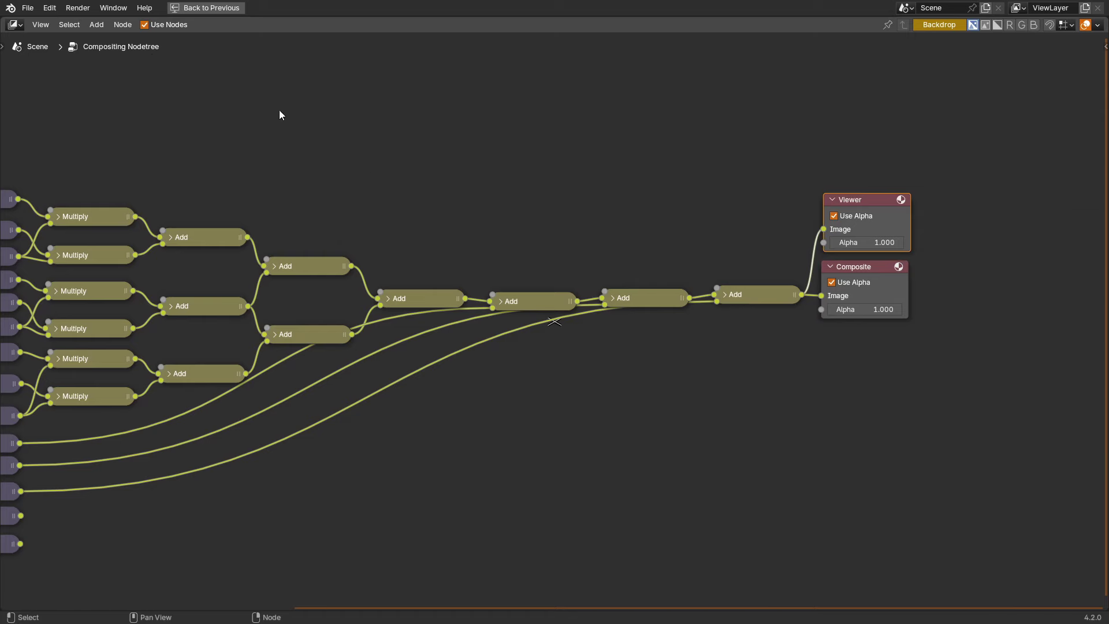
key("ctrl+space")
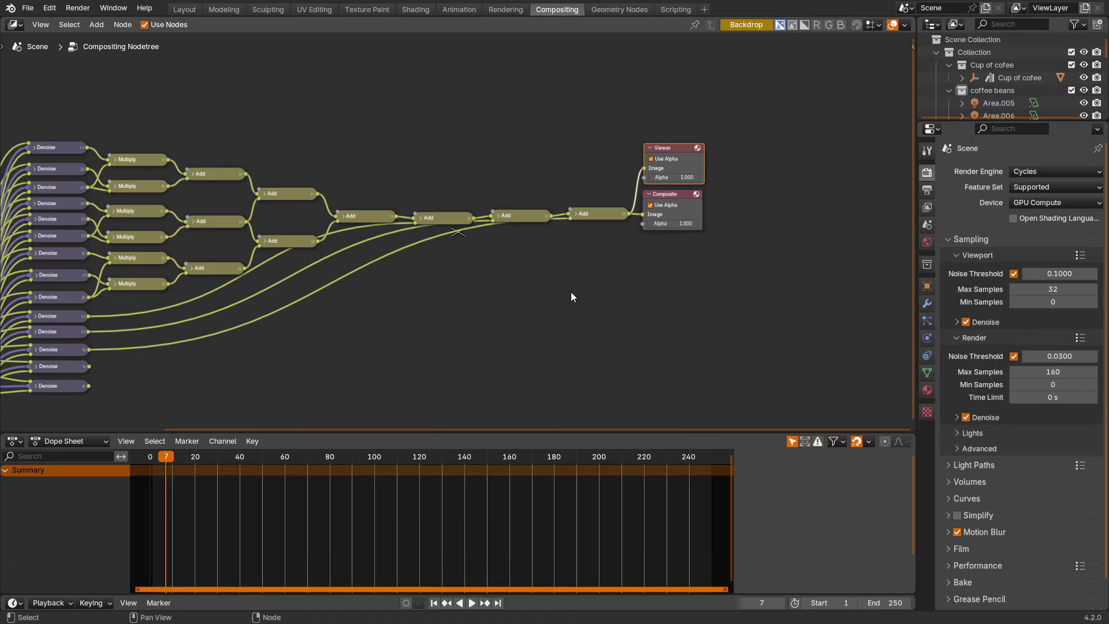
Review the data and light passes enabled for the view layer.
left_click(927, 207)
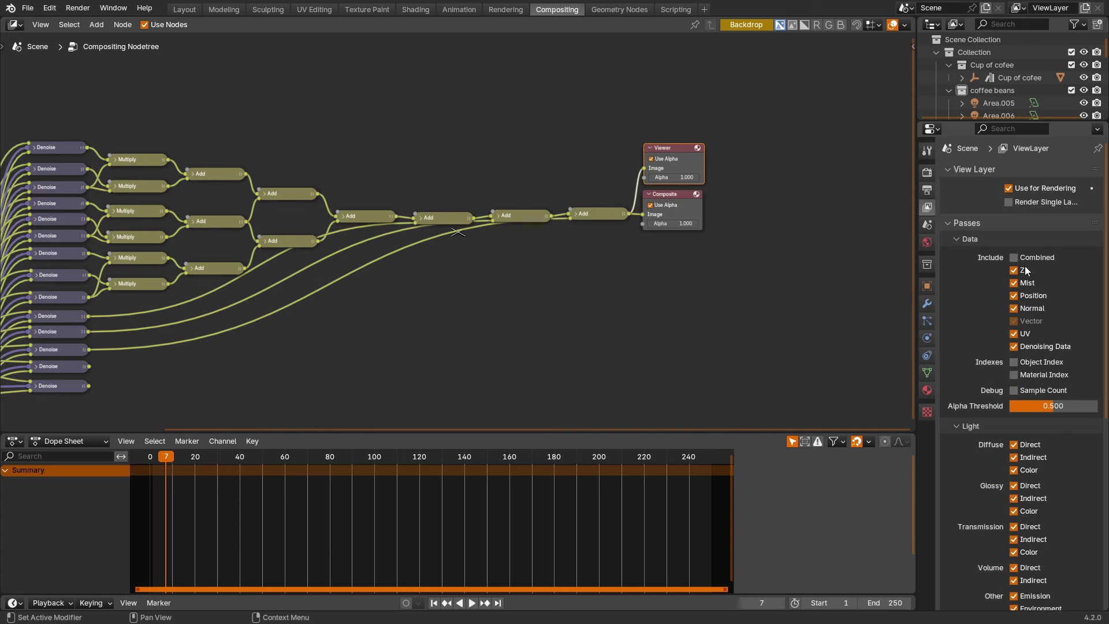
scroll(1020, 259, "down", 2)
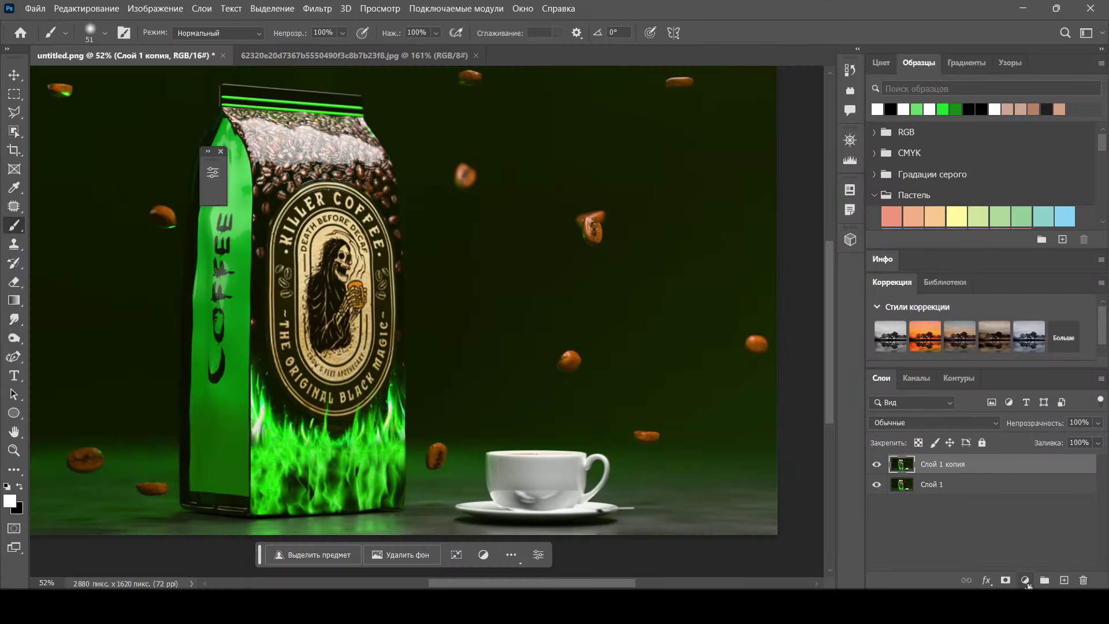
Switch to Photoshop, add a new layer above the render copy and ready the Brush with white (ffffff) as foreground colour.
left_click(1065, 580)
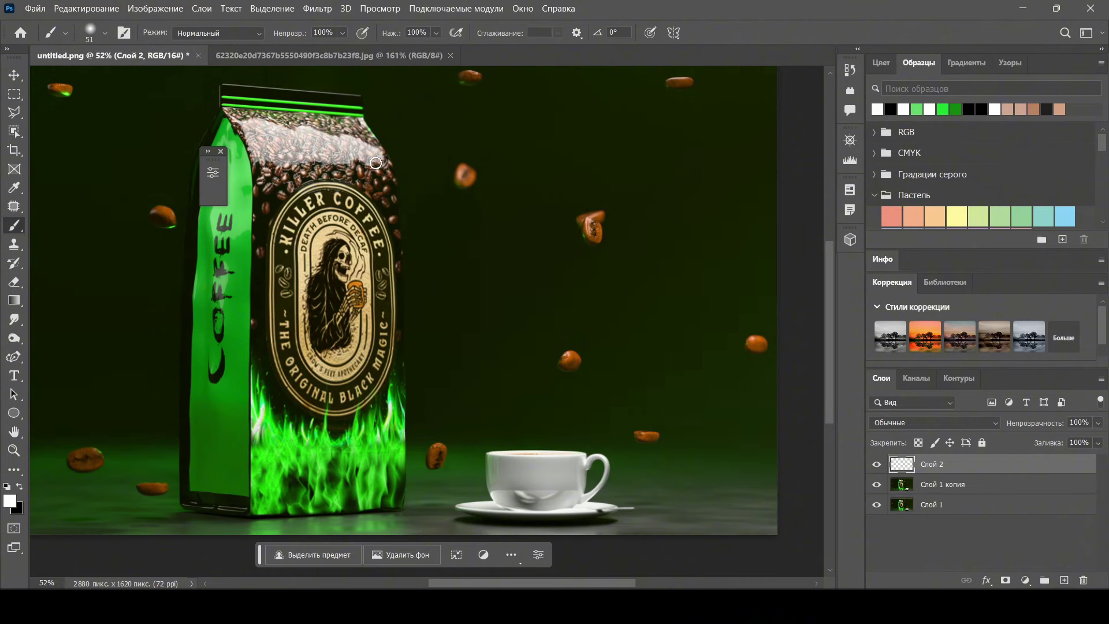
left_click(10, 501)
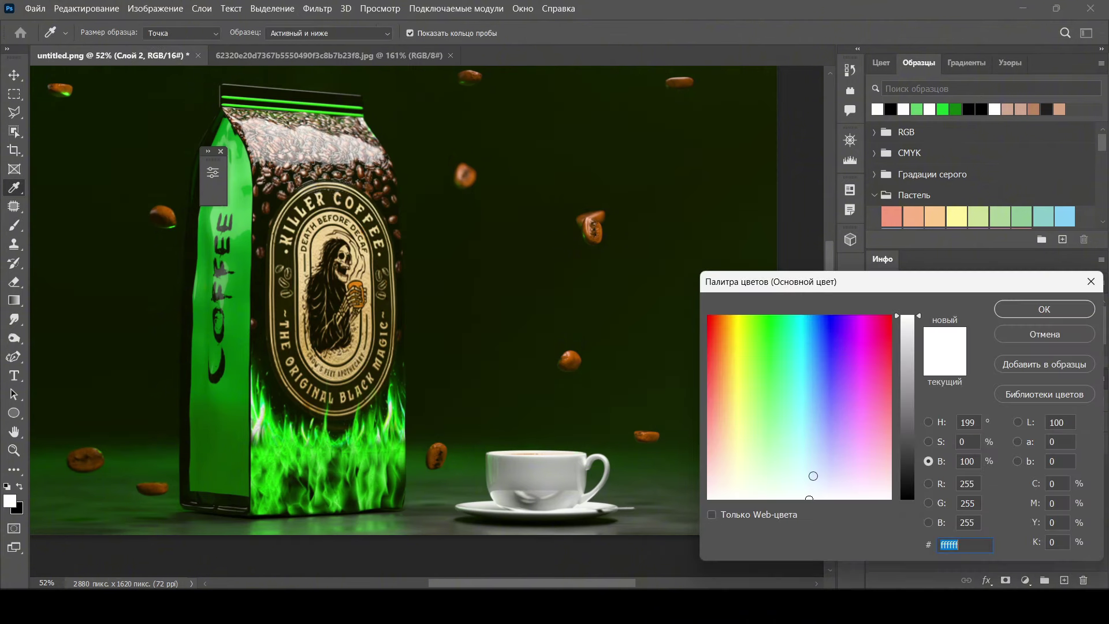
left_click(1042, 309)
key("b")
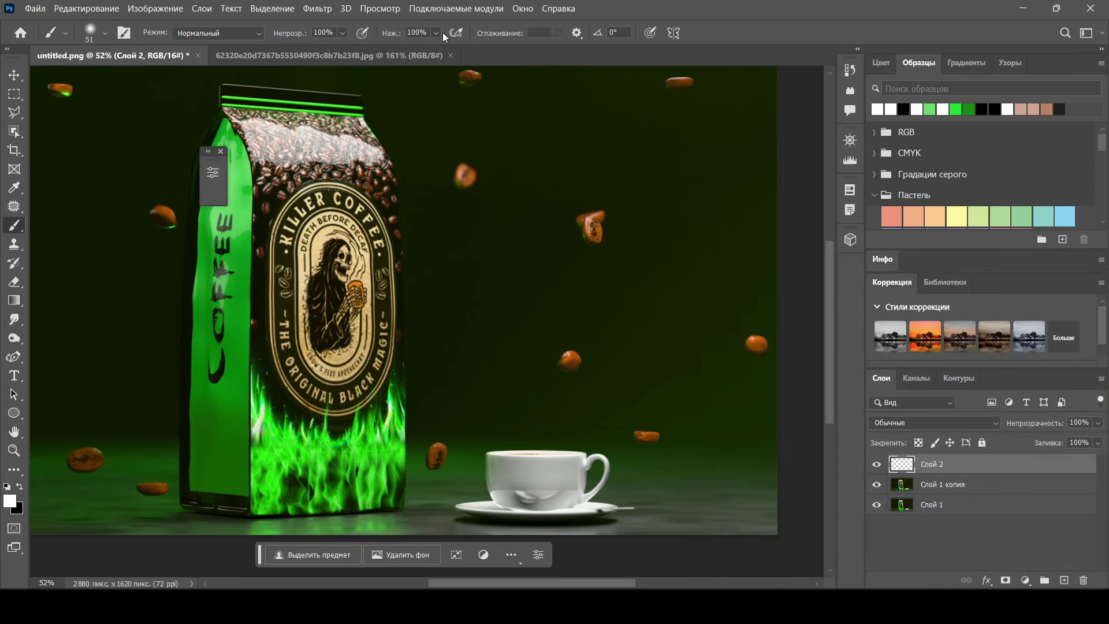
Paint three wavy white steam strokes rising from the coffee cup, with the one nearest the bag tallest.
scroll(529, 448, "up", 1, "alt")
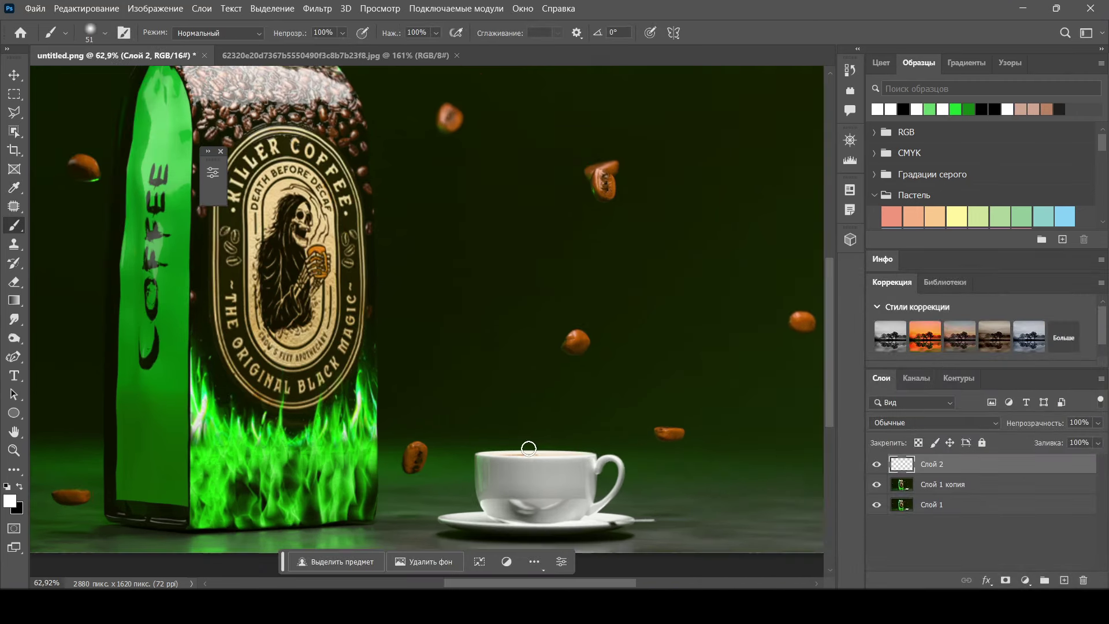
mouse_move(529, 448)
left_mouse_down()
mouse_move(495, 426)
mouse_move(519, 376)
mouse_move(501, 321)
left_mouse_up()
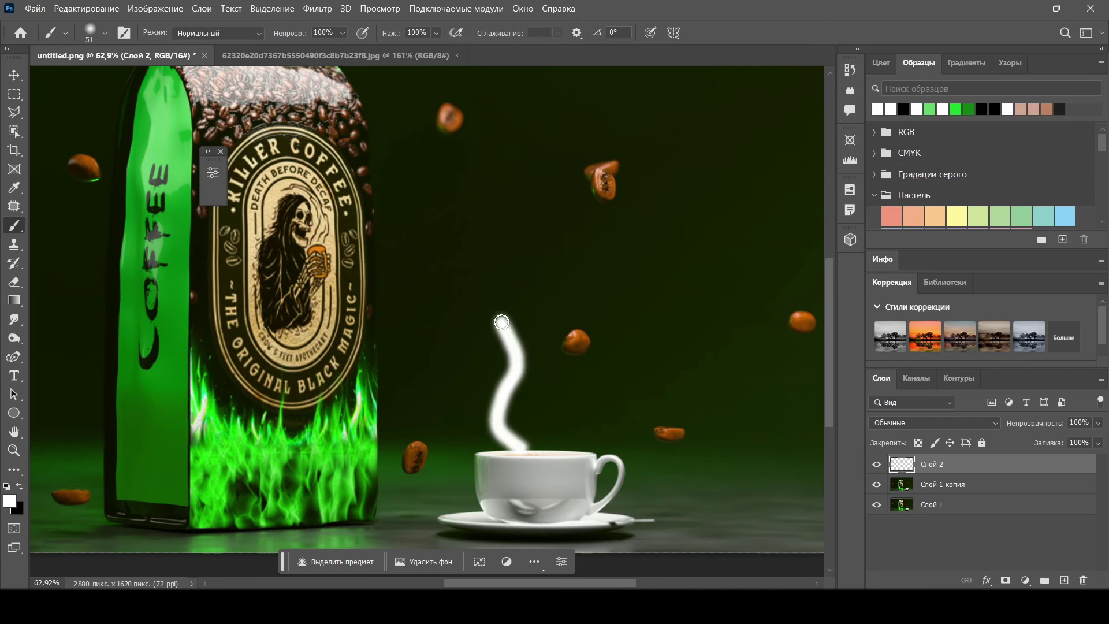
mouse_move(549, 448)
left_mouse_down()
mouse_move(552, 425)
mouse_move(536, 408)
mouse_move(545, 379)
left_mouse_up()
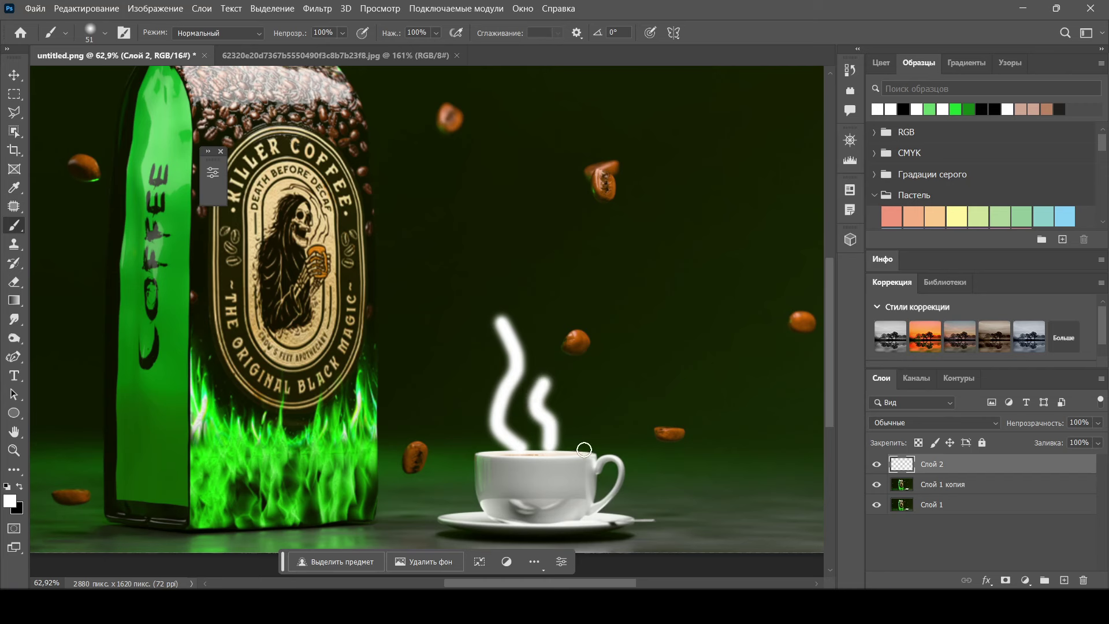
left_click_drag(581, 449, 567, 392)
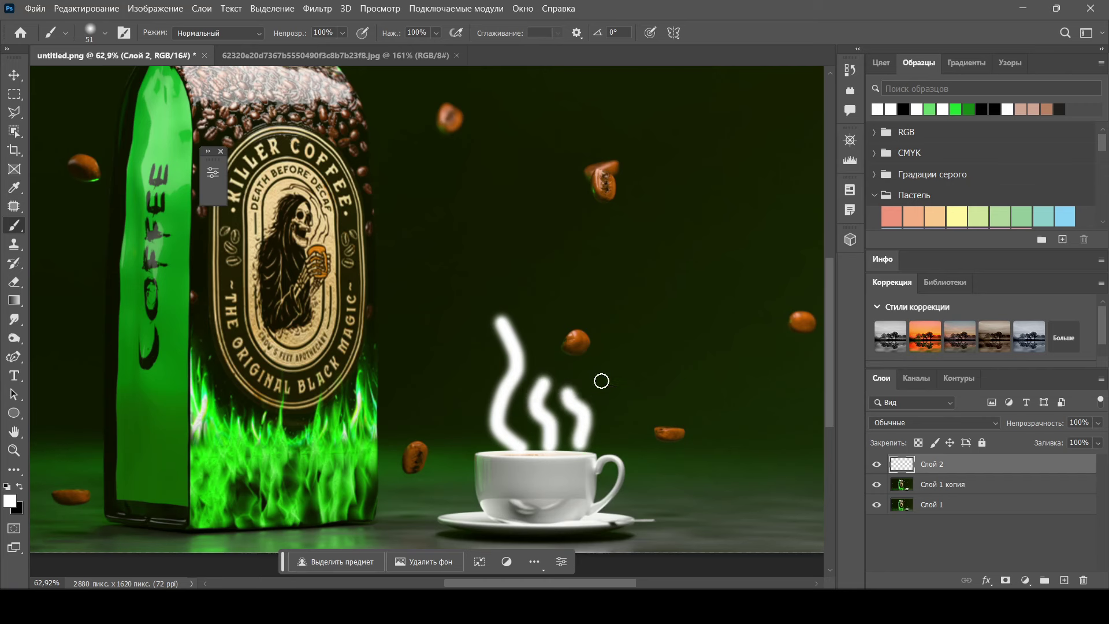
Start a Path Blur (Размытие контура) on the steam layer and run its path from the cup's rim to the tallest stroke's tip.
left_click(317, 8)
mouse_move(383, 264)
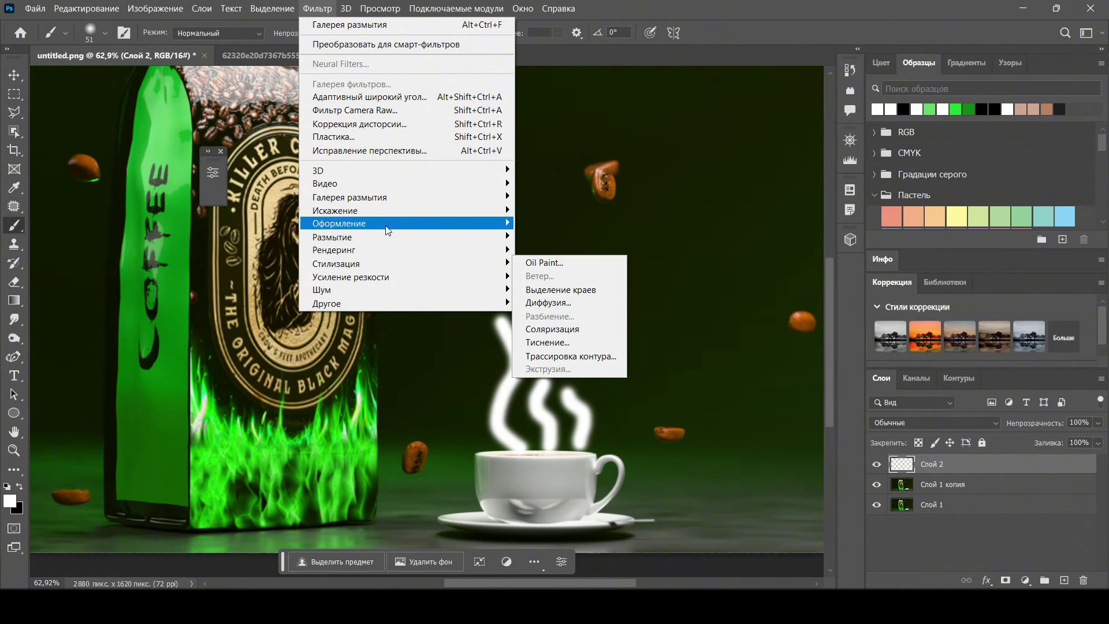
mouse_move(397, 201)
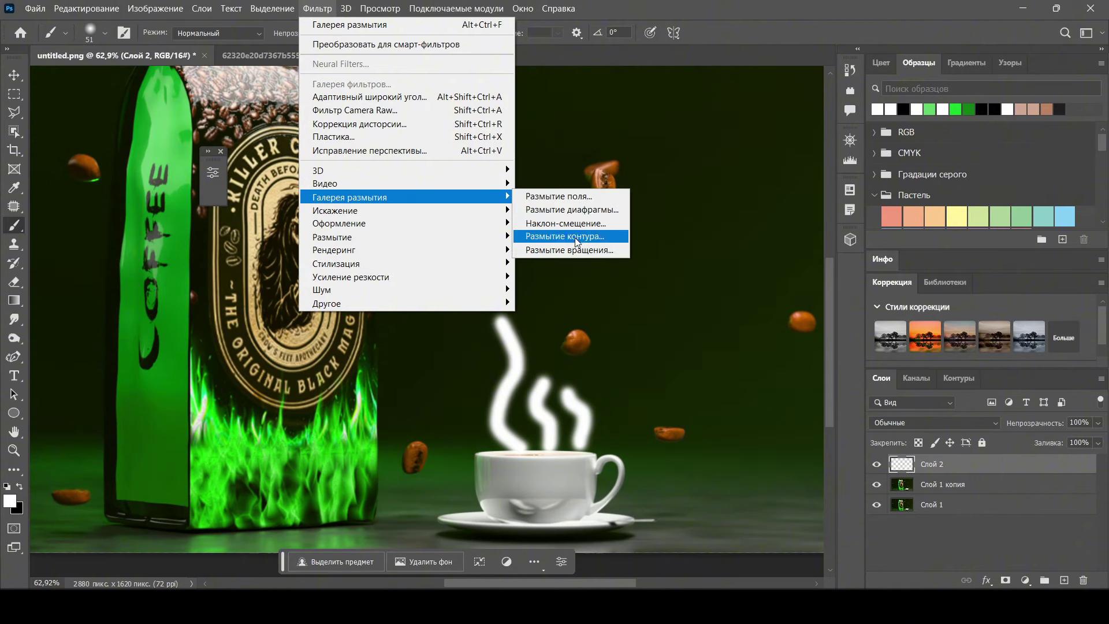
left_click(565, 236)
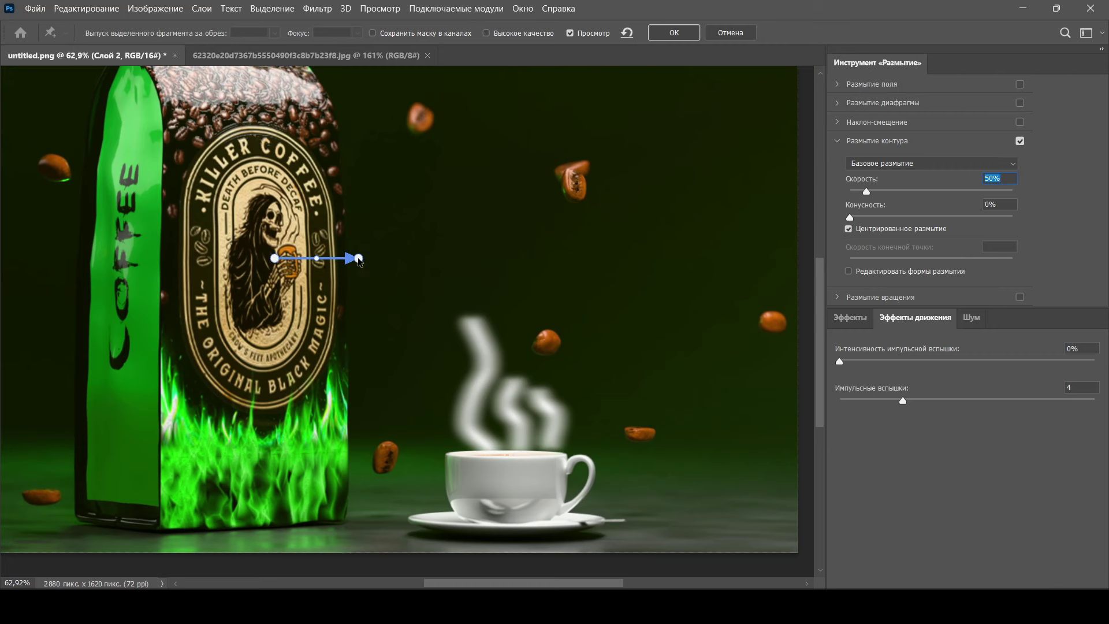
left_click_drag(358, 259, 476, 329)
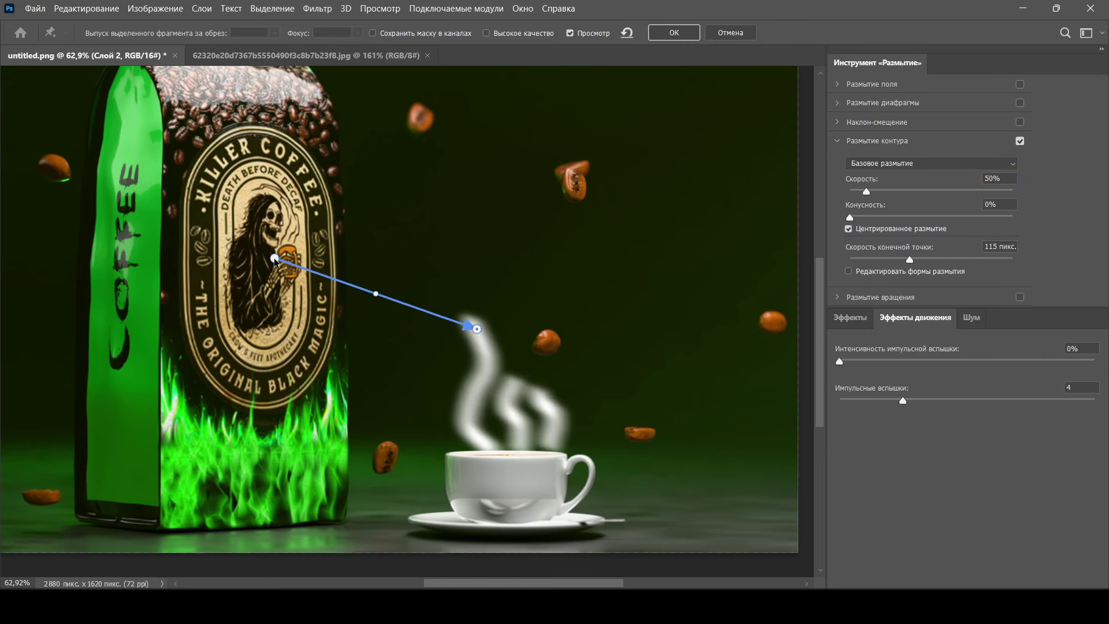
left_click_drag(275, 260, 506, 443)
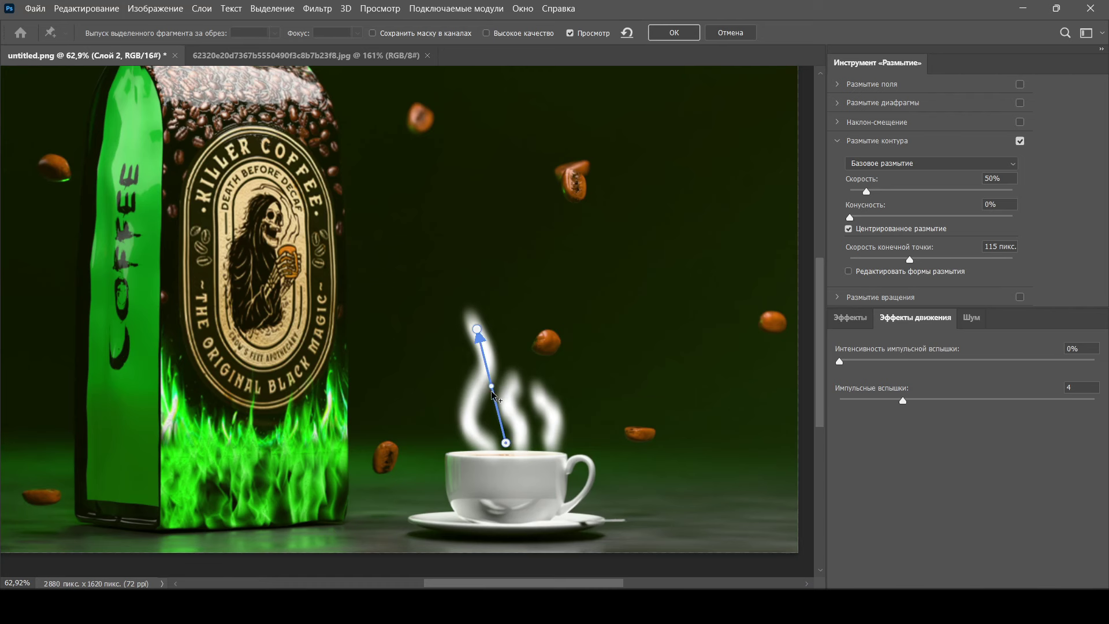
Bend the blur path into an S-curve that follows the tallest steam stroke, with its start at the stroke's base.
left_click_drag(492, 386, 476, 391)
left_click_drag(506, 444, 487, 442)
left_click_drag(476, 390, 469, 412)
left_click_drag(471, 372, 487, 370)
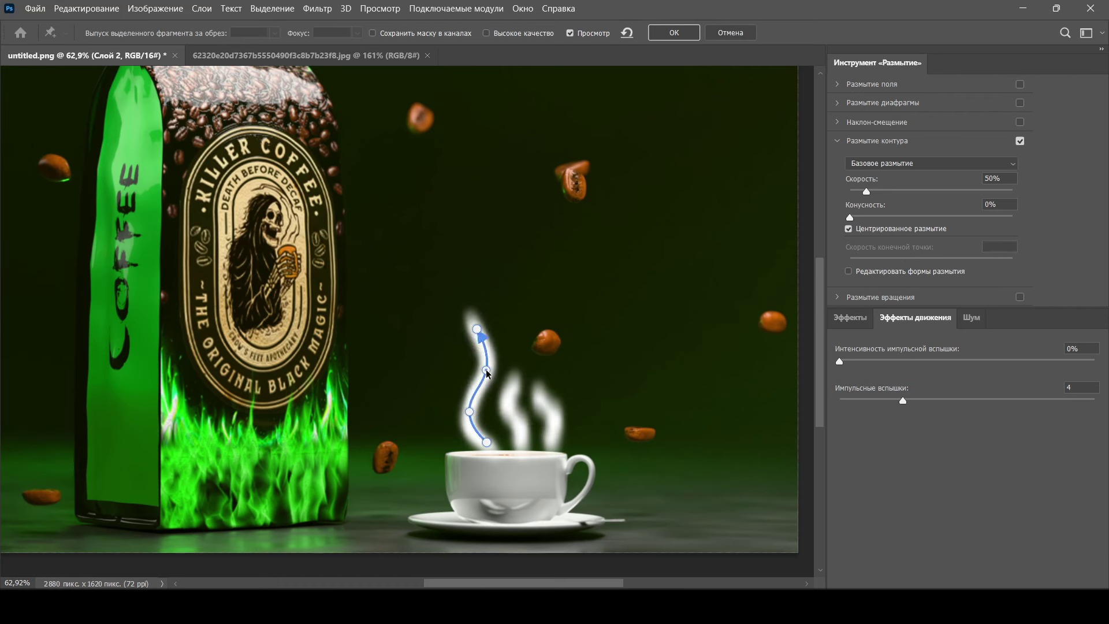
Set the path blur's speed (Скорость) to 148% and the upper end point's speed to 333 px.
left_click(895, 191)
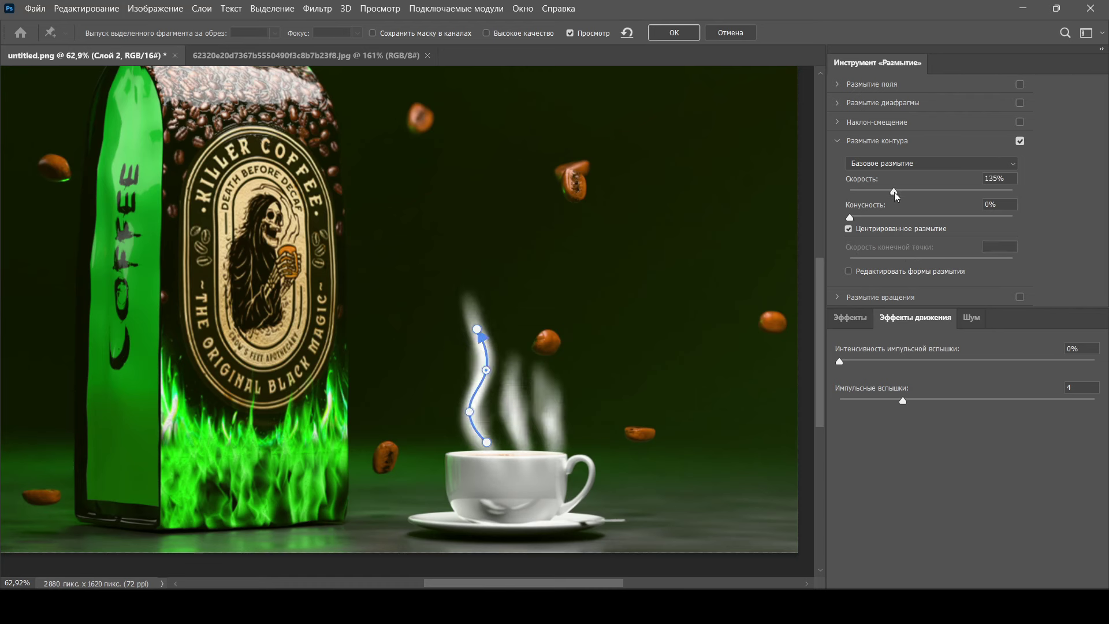
left_click_drag(899, 193, 899, 192)
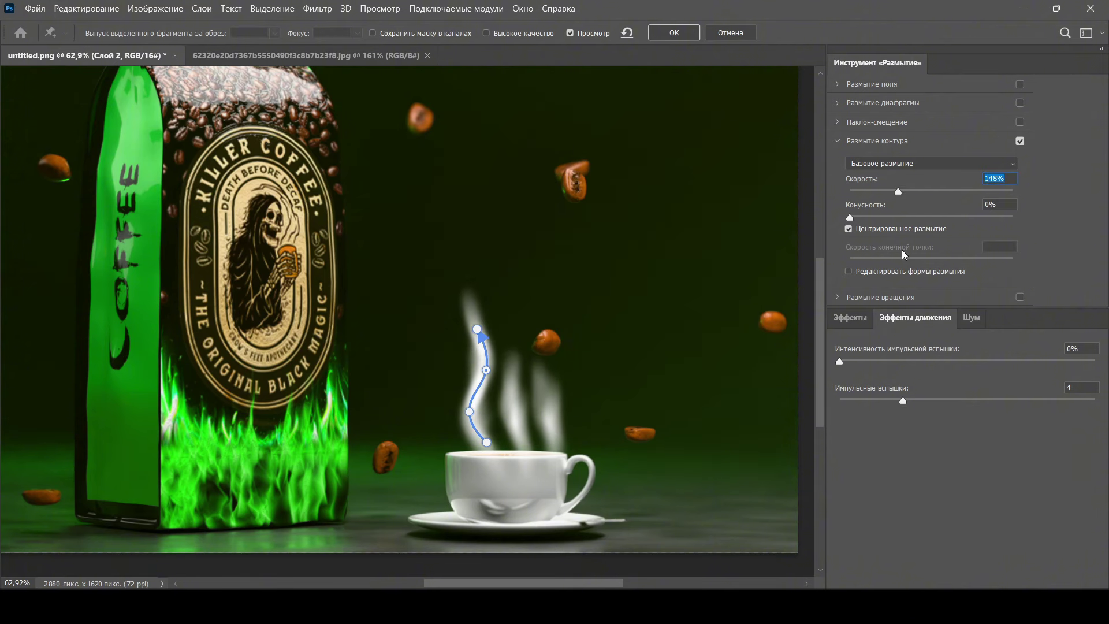
left_click(477, 330)
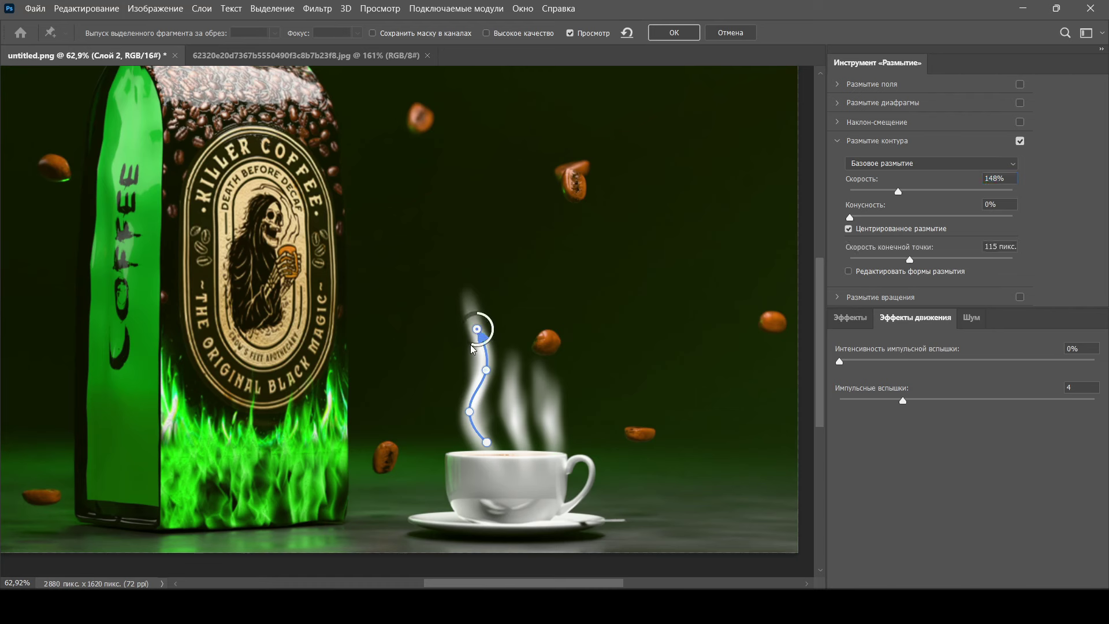
left_click_drag(472, 345, 463, 336)
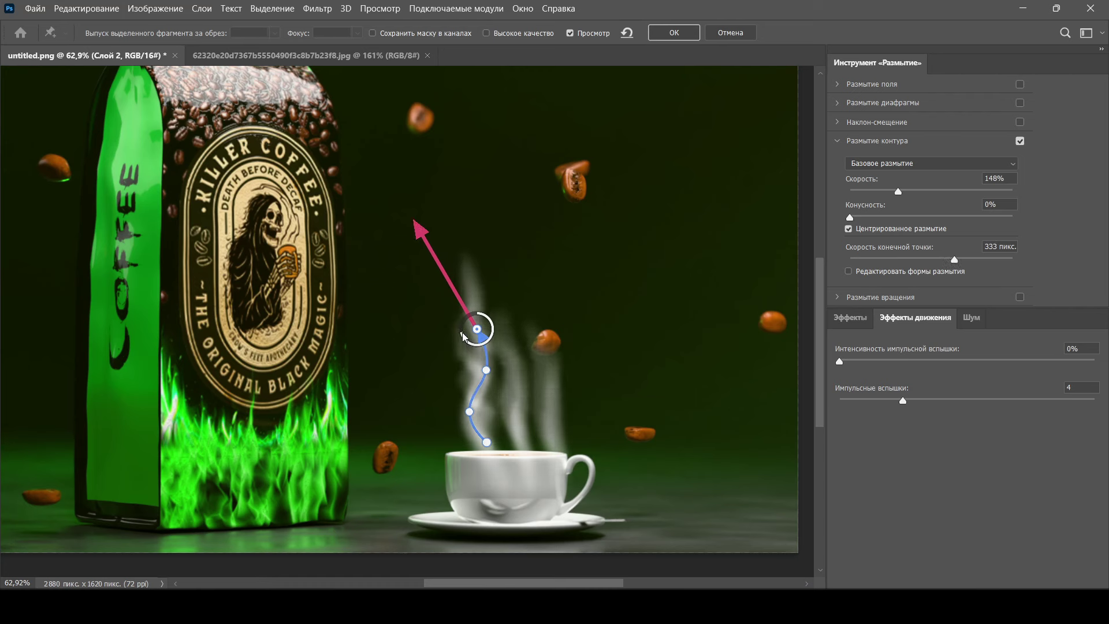
Reshape the blur path into a wide arc bulging away from the bag so the steam swirls, and apply the blur.
left_click(486, 370)
left_click_drag(486, 372, 502, 373)
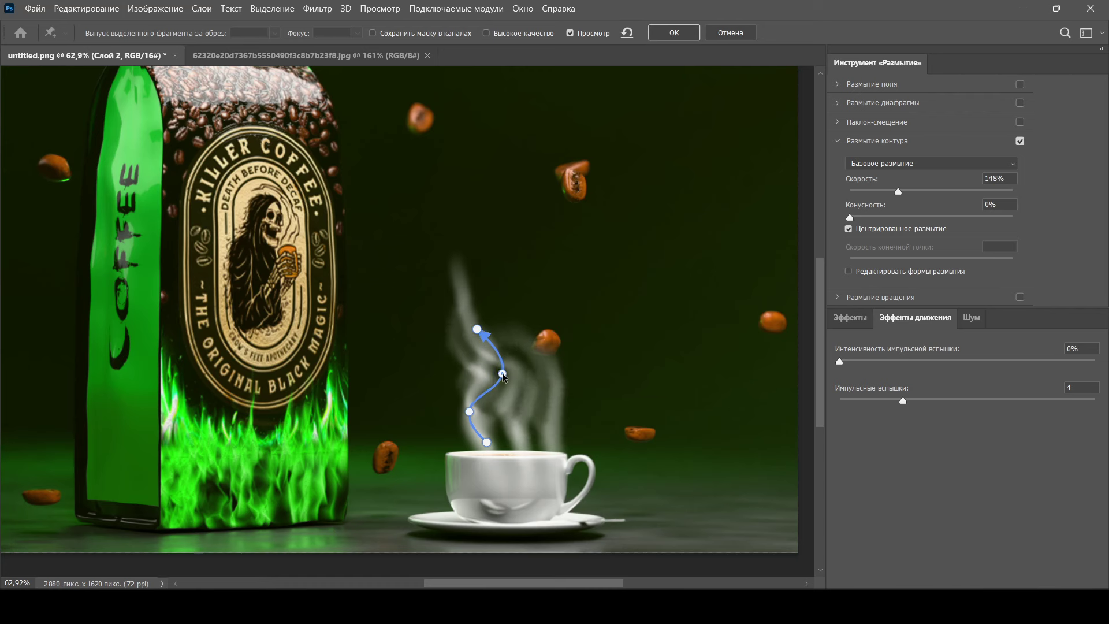
left_click_drag(487, 442, 505, 415)
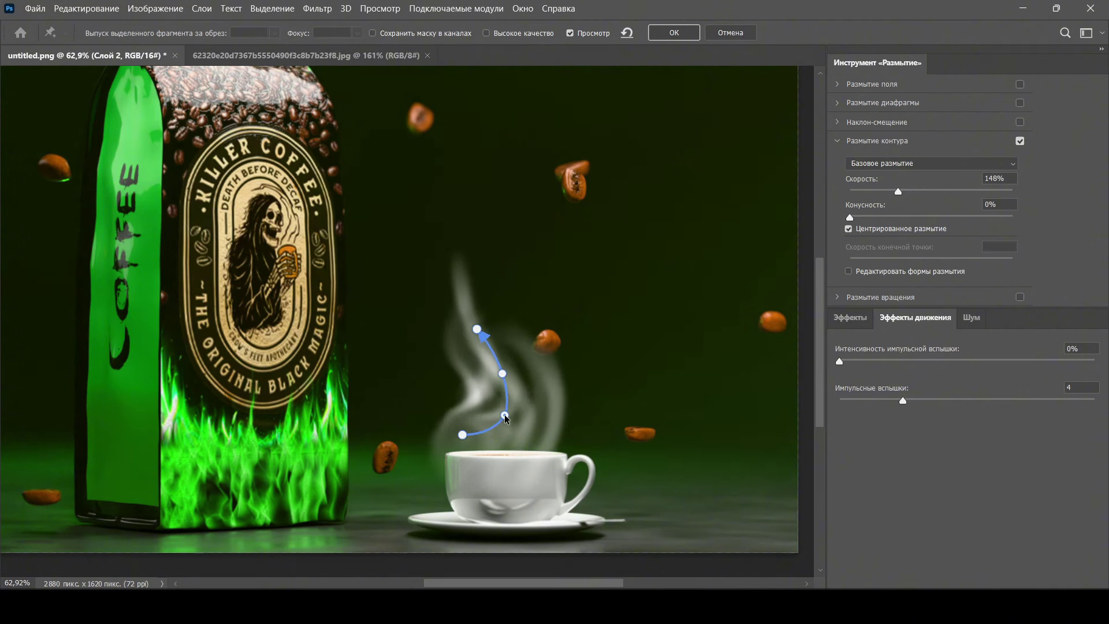
left_click_drag(502, 374, 517, 373)
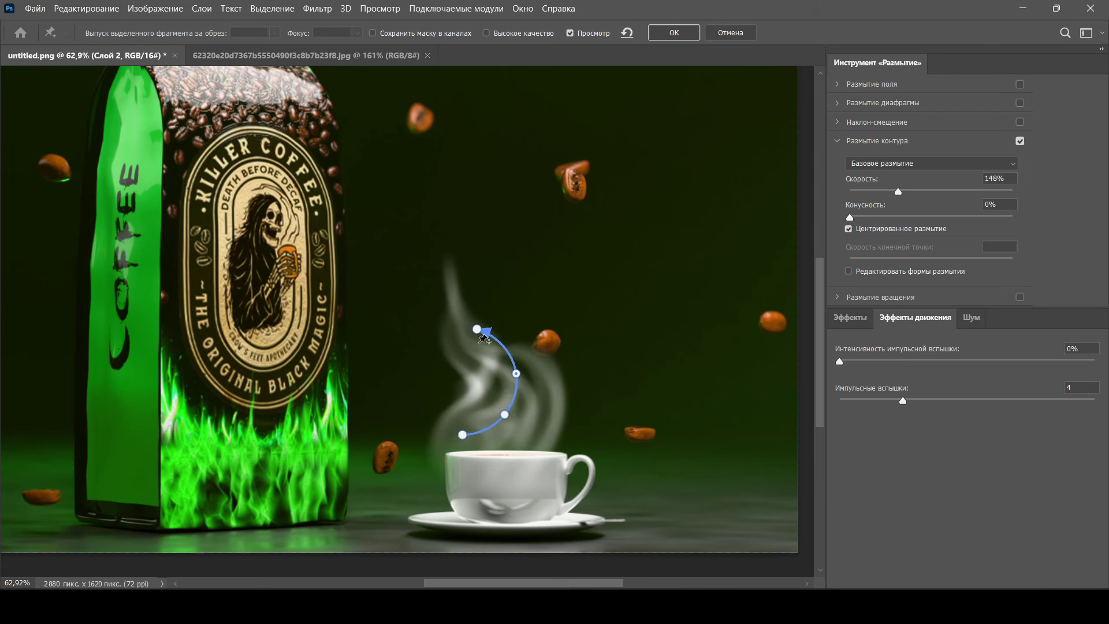
left_click(671, 34)
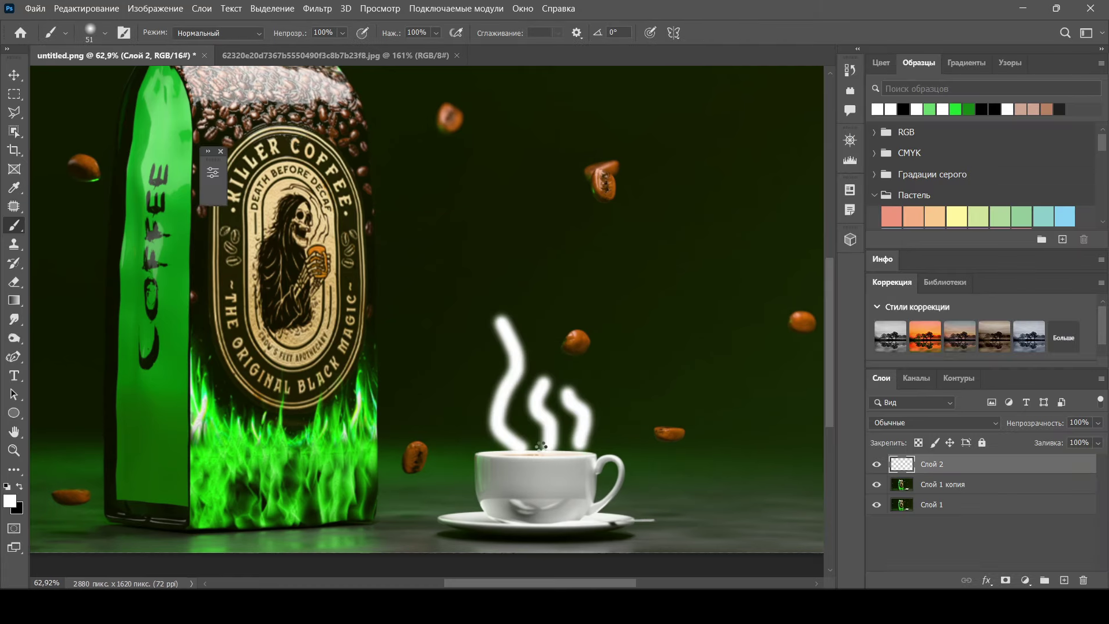
Free-transform the steam by pulling in its lower bag-side corner, raising it over the cup and reducing its height to about 88%.
key("ctrl+t")
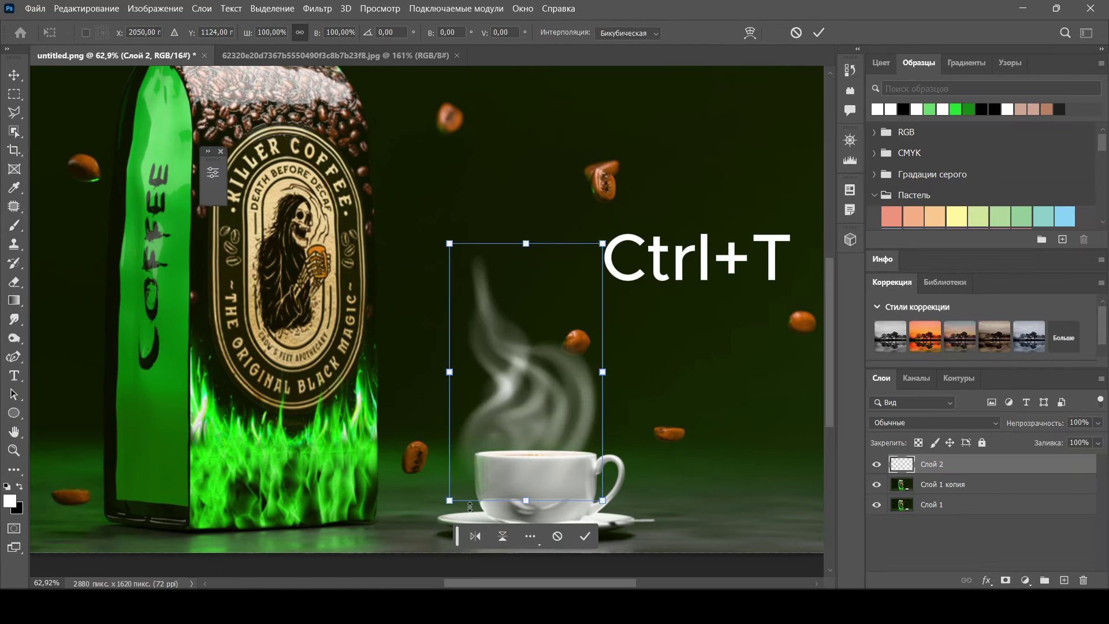
left_click_drag(451, 501, 491, 485, "ctrl")
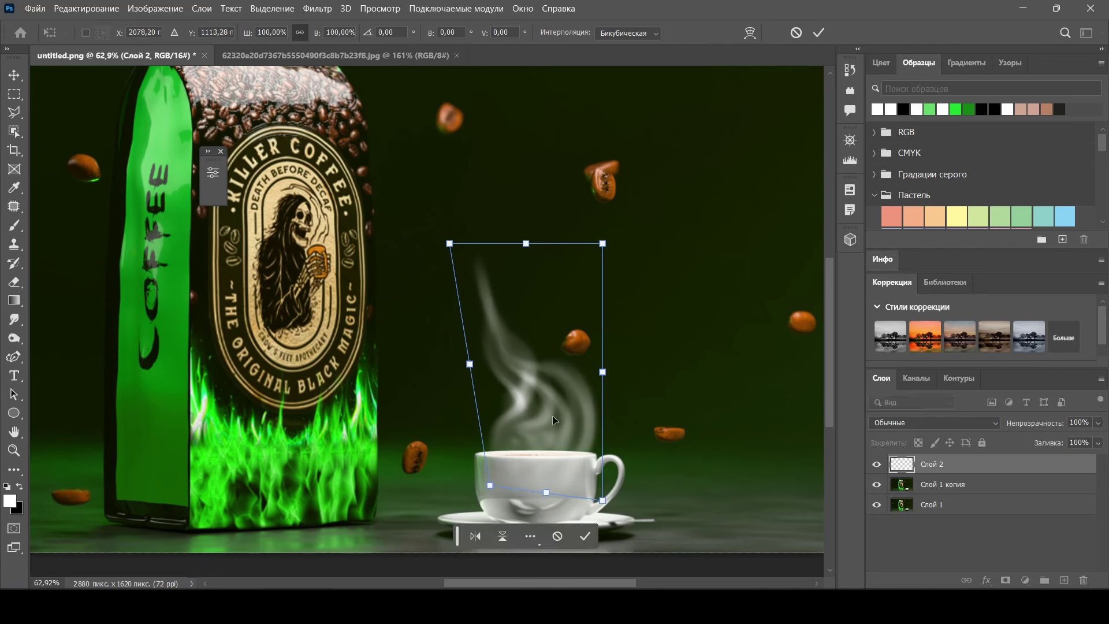
mouse_move(552, 414)
left_mouse_down()
mouse_move(551, 390)
mouse_move(549, 401)
left_mouse_up()
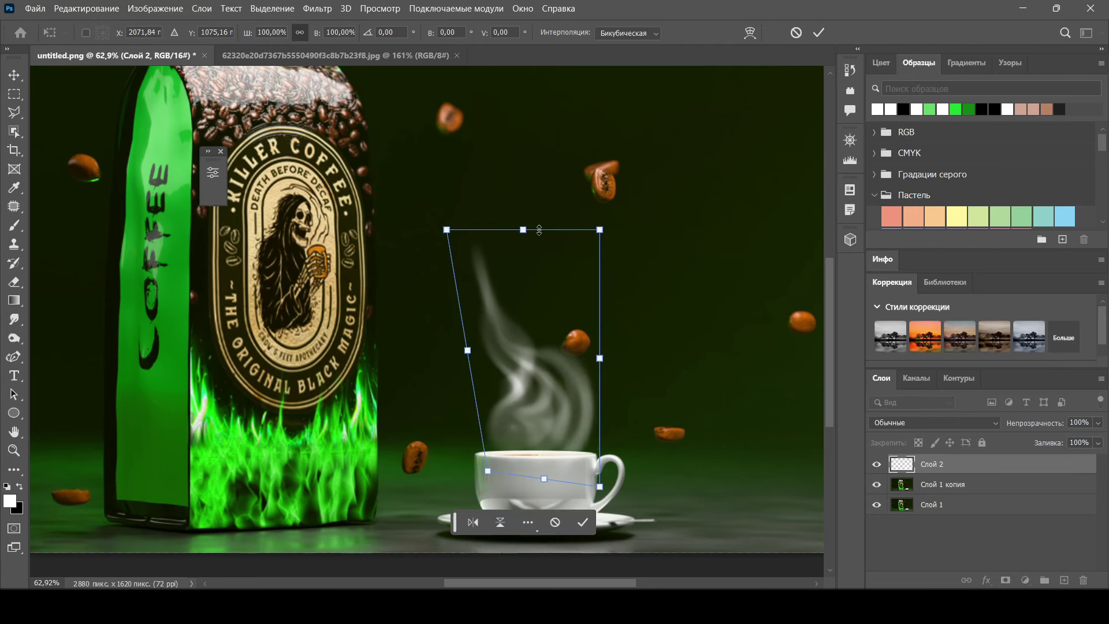
left_click_drag(524, 229, 525, 259)
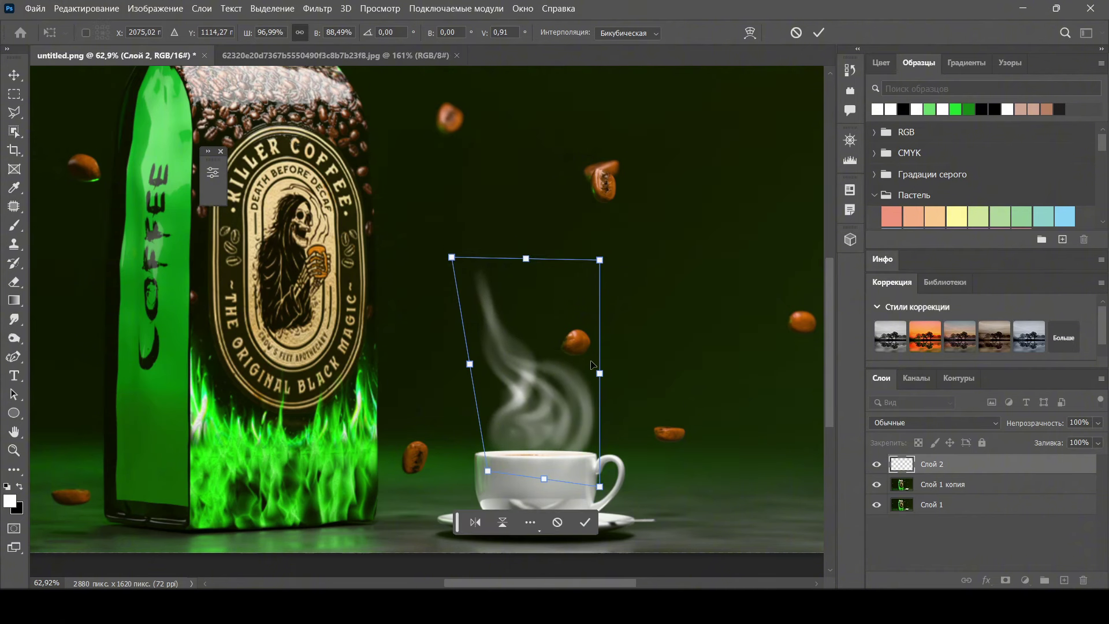
left_click(818, 32)
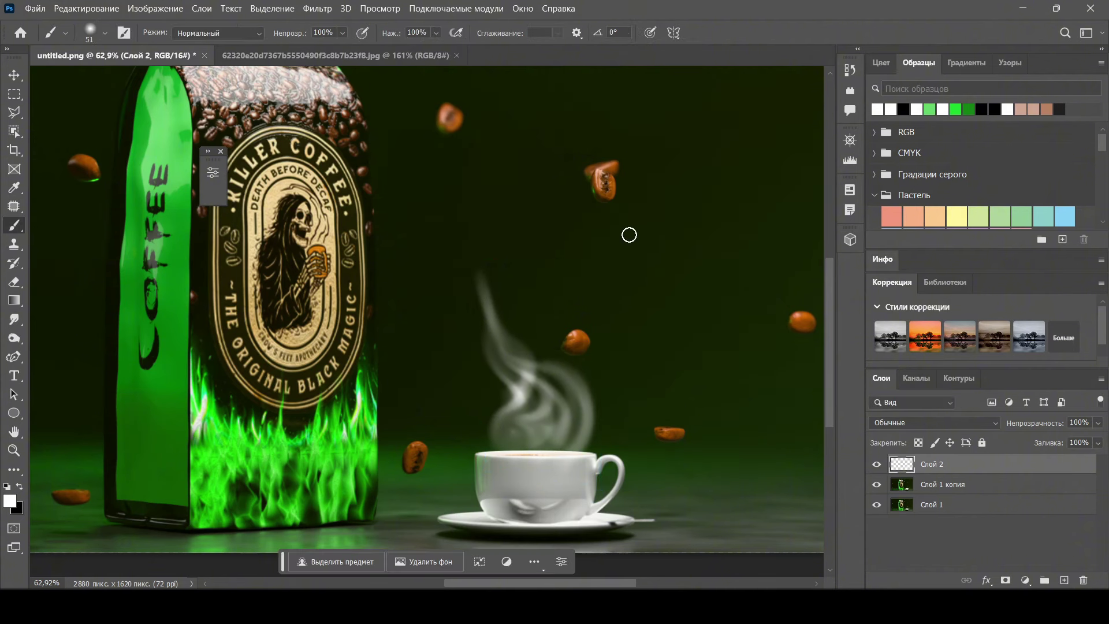
Set the steam layer's blend mode to Screen (Экран).
left_click(995, 428)
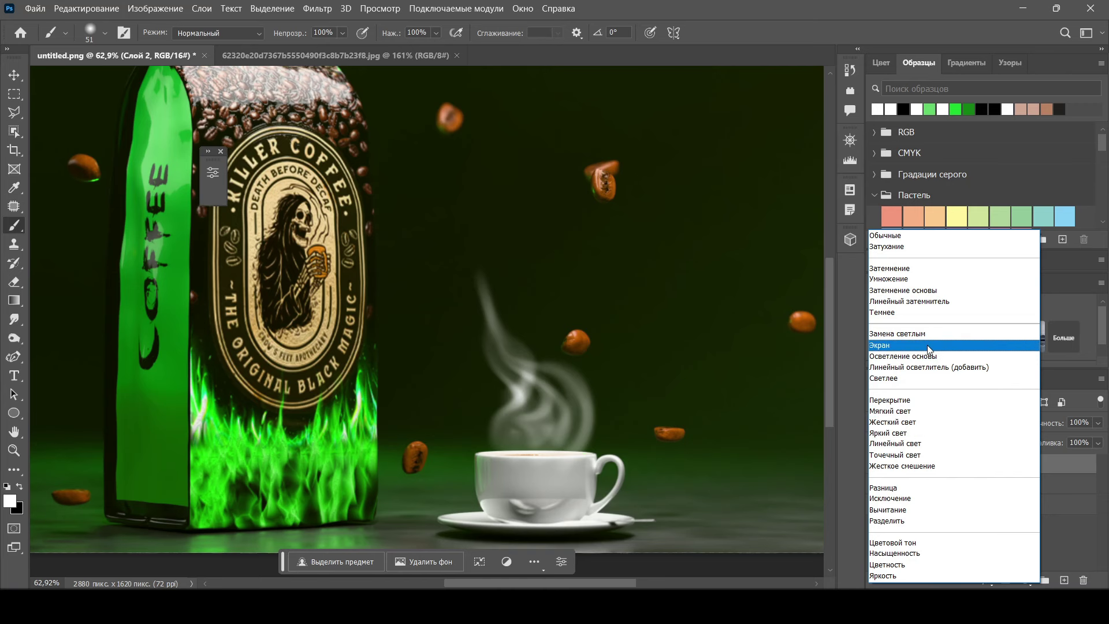
left_click(921, 432)
left_click(924, 423)
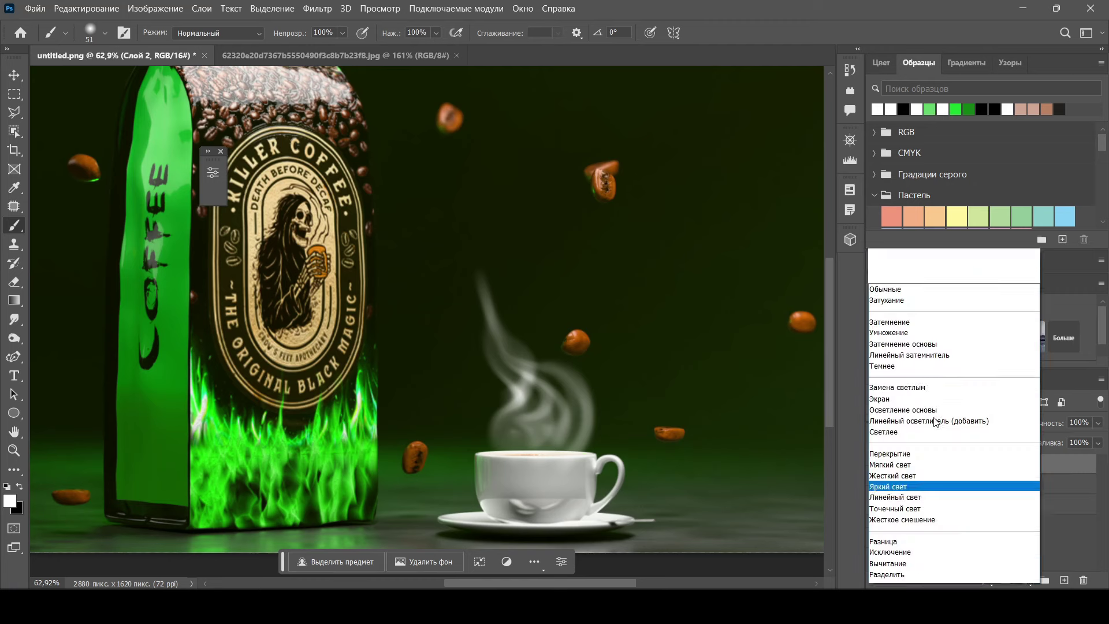
left_click(903, 350)
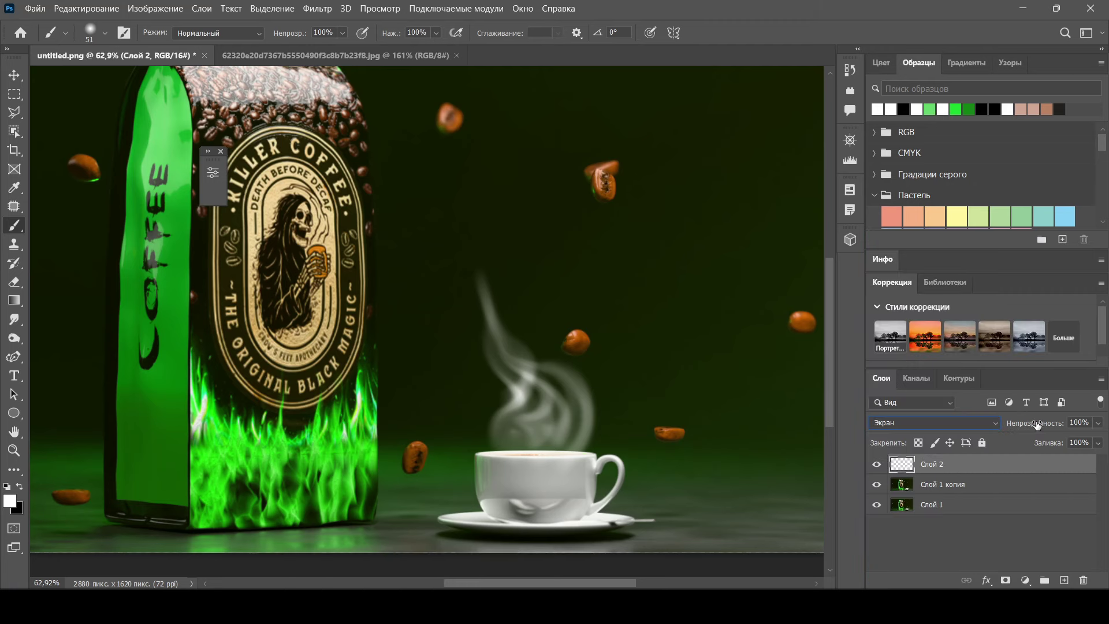
mouse_move(1045, 426)
left_mouse_down()
mouse_move(1026, 426)
mouse_move(1046, 427)
left_mouse_up()
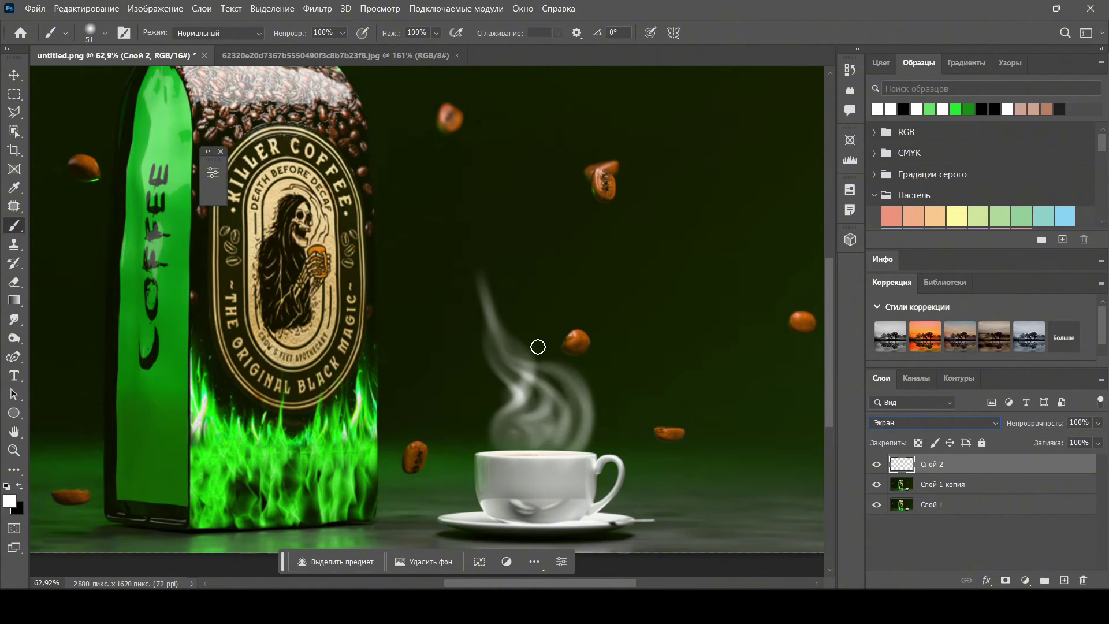
Add a layer mask to the steam layer and fade the steam's tip and sides with a soft black brush of 958 px.
scroll(339, 391, "down", 2, "alt")
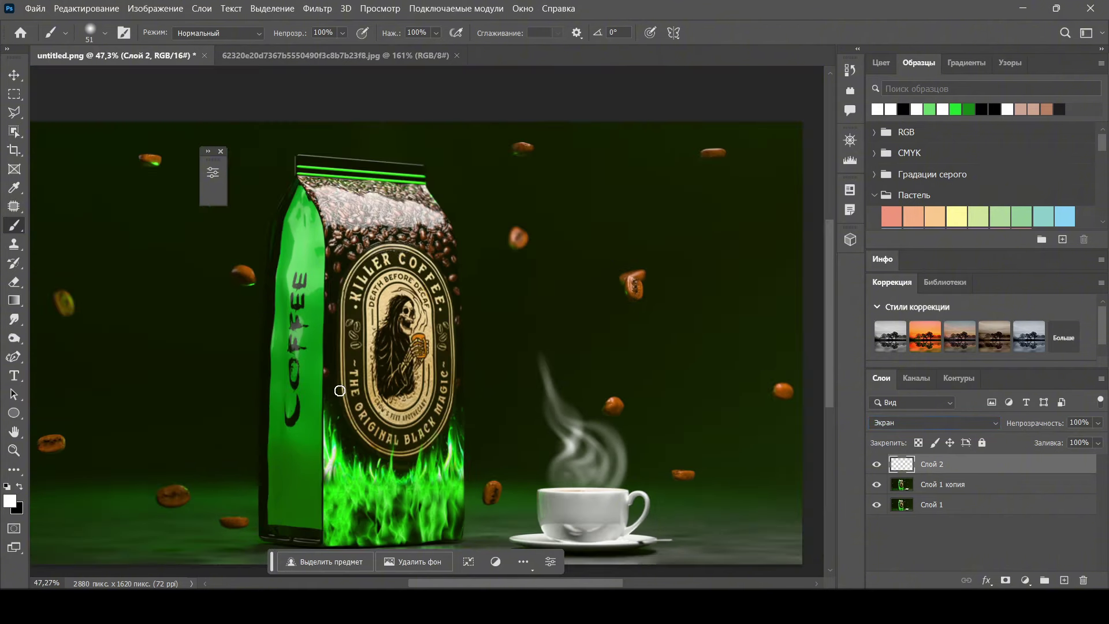
left_click(1005, 581)
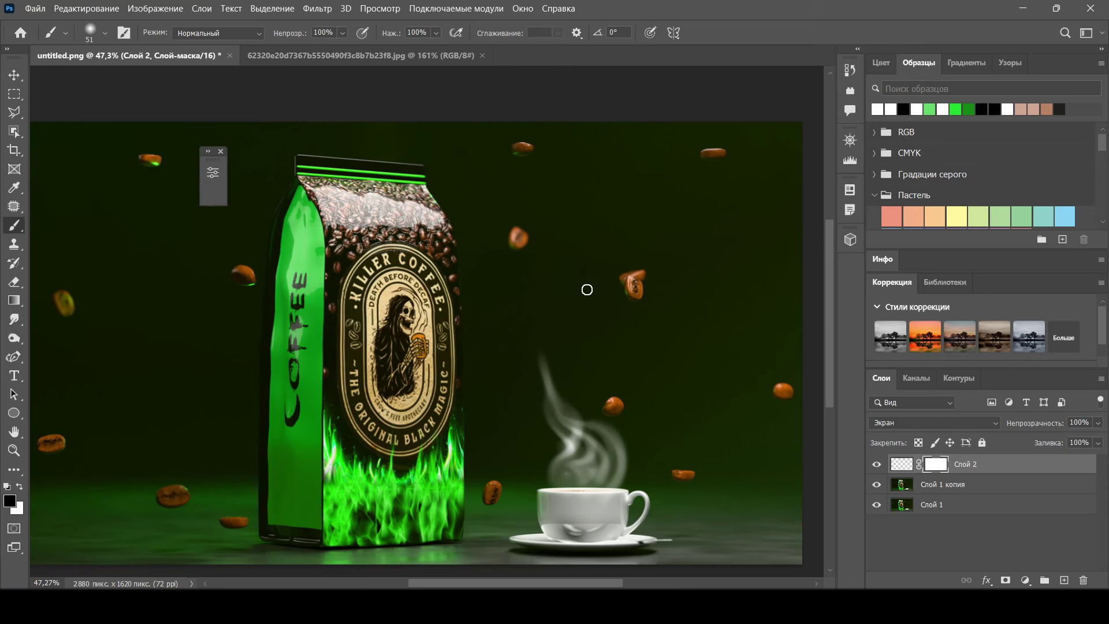
right_click_drag(587, 290, 738, 268, "alt")
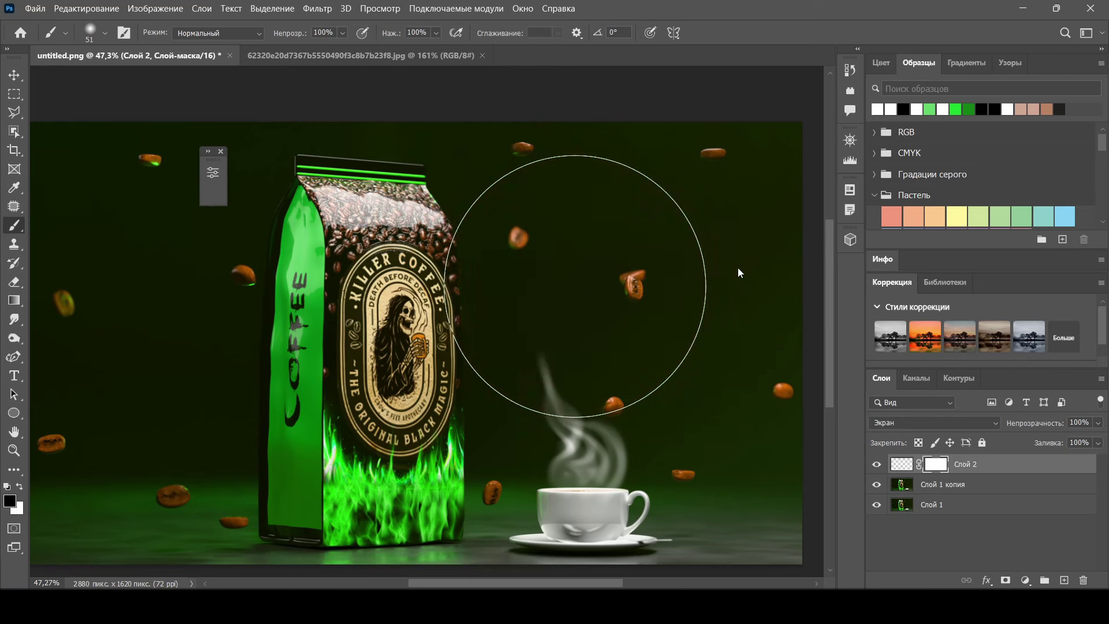
left_click(504, 236)
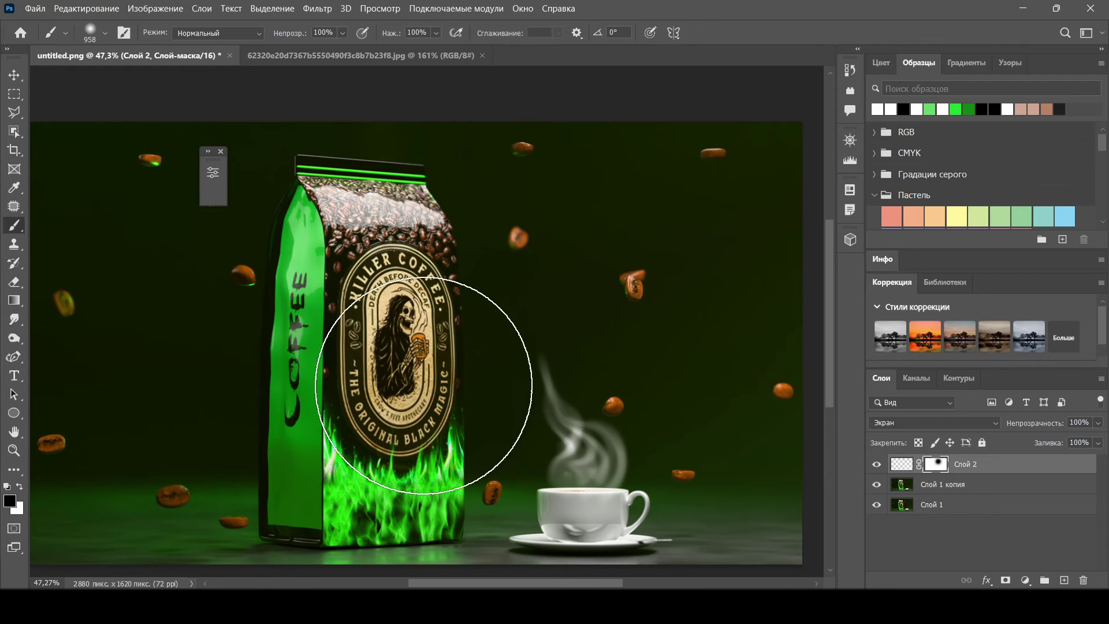
mouse_move(424, 385)
left_mouse_down()
mouse_move(445, 322)
mouse_move(433, 413)
mouse_move(434, 396)
left_mouse_up()
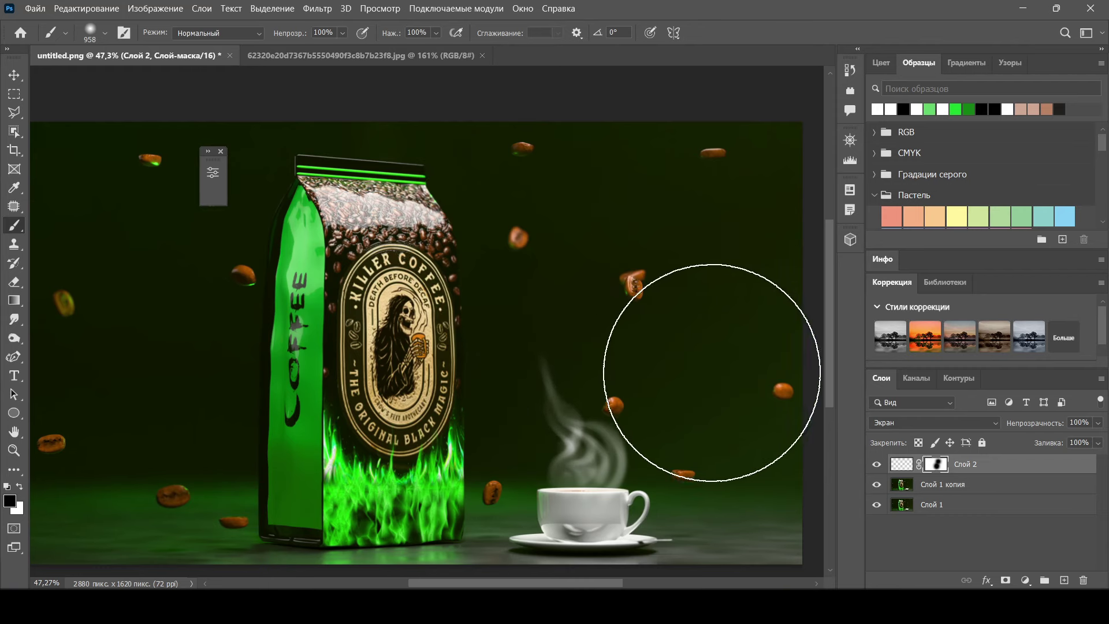
left_click_drag(728, 367, 714, 335)
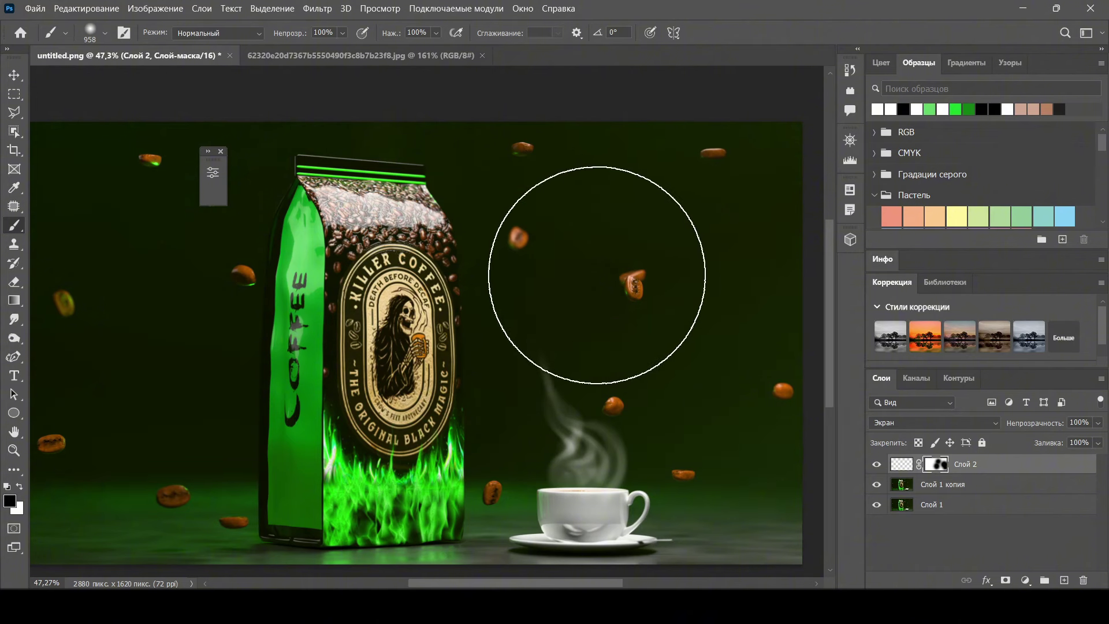
key("x")
Merge all visible layers into a new top layer and select the coffee bag on it with the Object Selection tool.
key("ctrl+alt+shift+e")
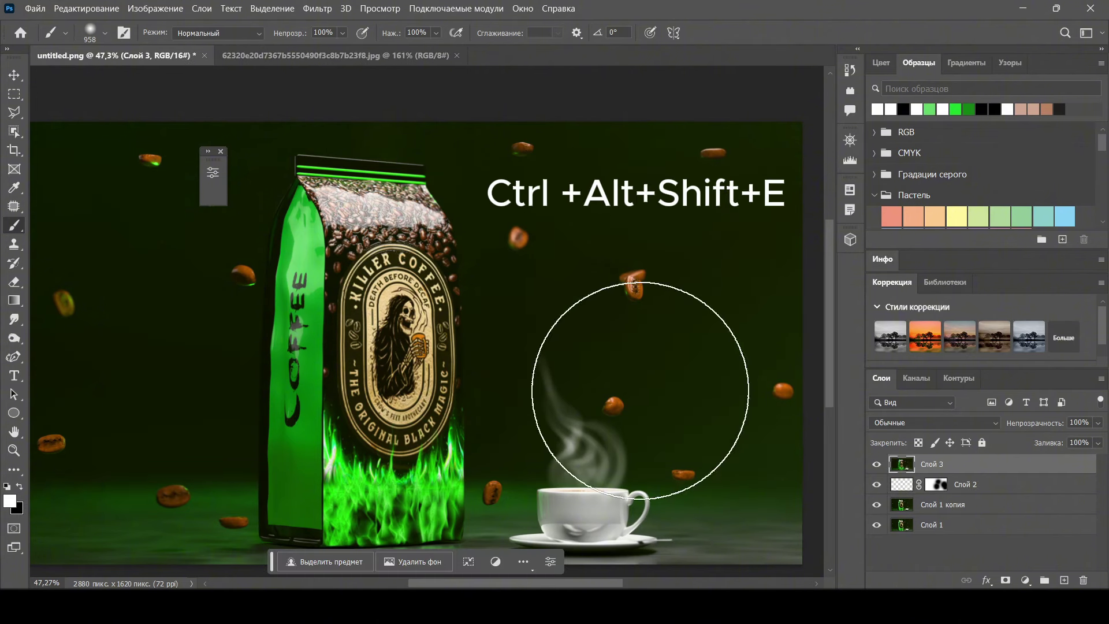
scroll(324, 327, "down", 3, "alt")
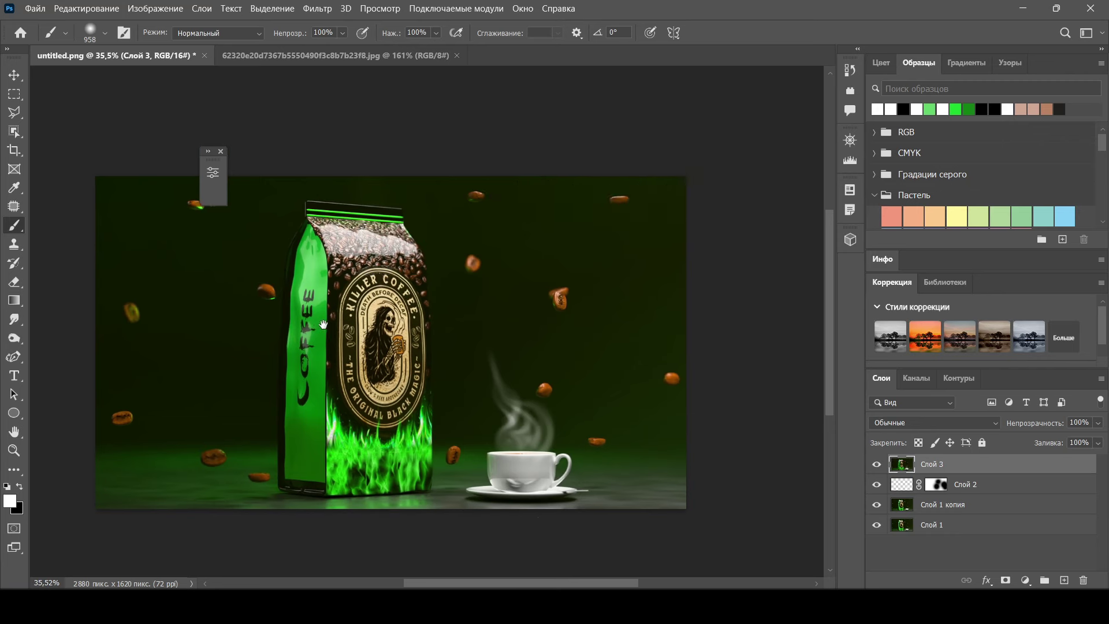
left_click_drag(324, 326, 410, 345)
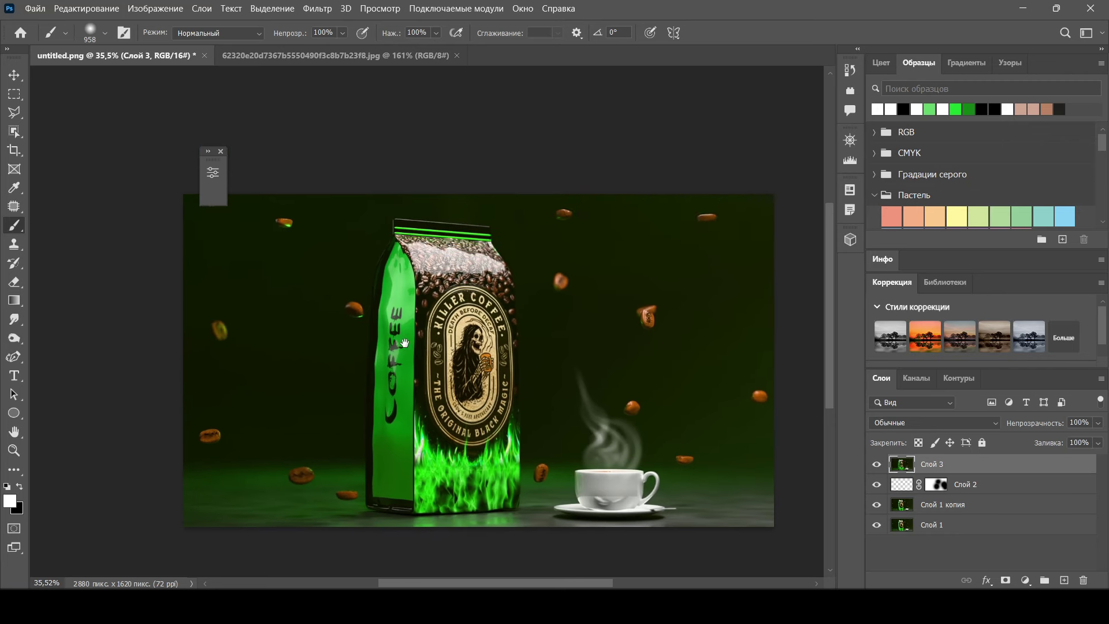
left_click(19, 134)
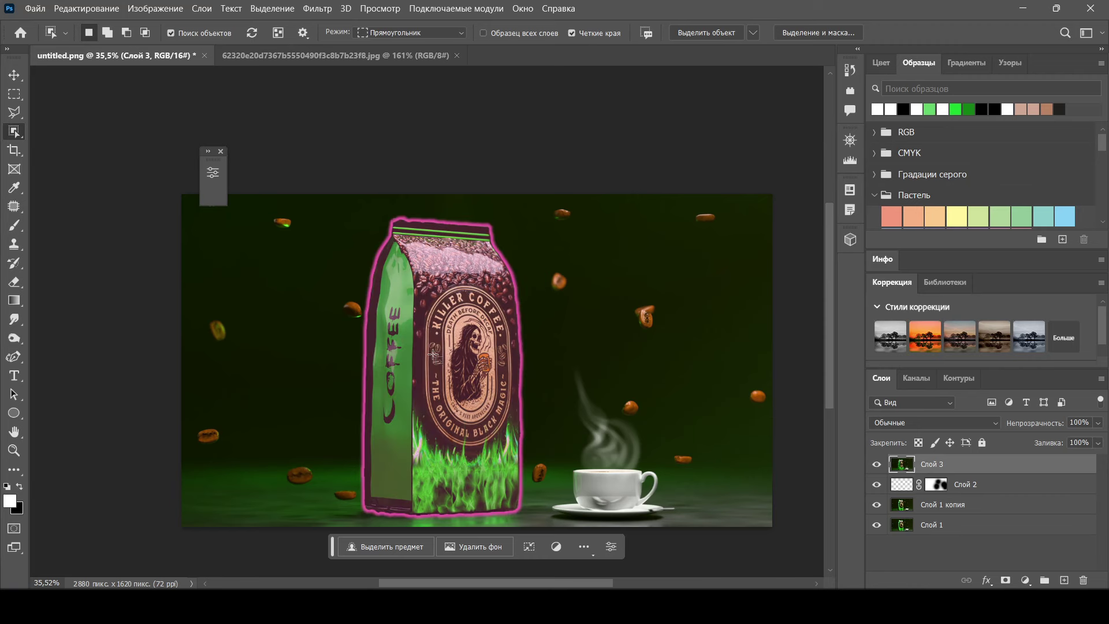
left_click(437, 361)
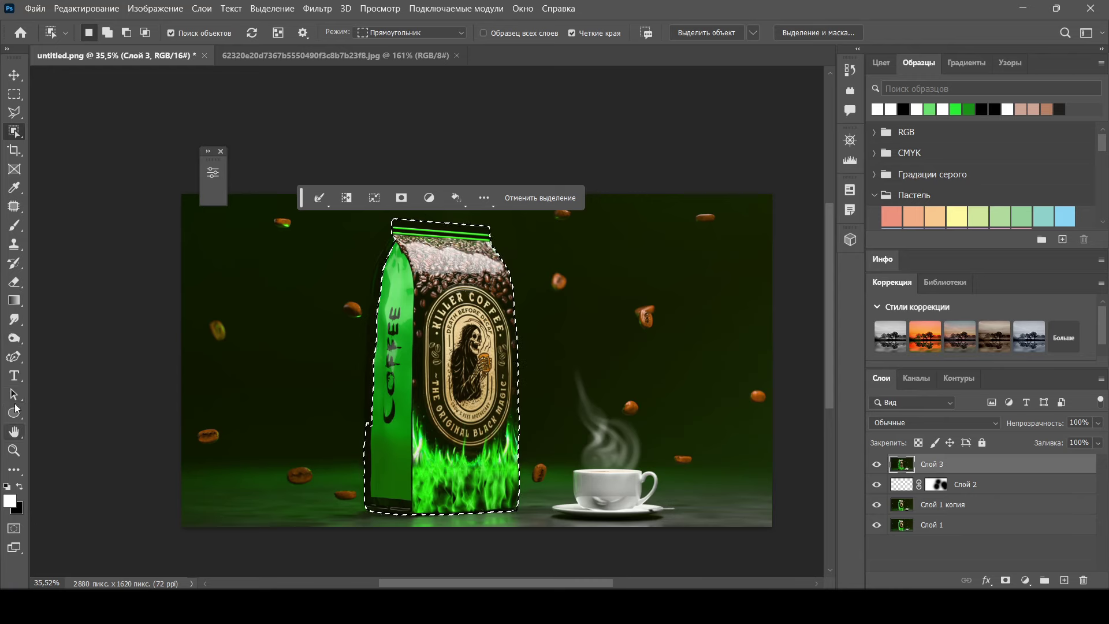
Start a Curvature Pen path at the bag's upper corner and trace the curved dark outer edge that the selection misses.
left_click(14, 356)
scroll(266, 393, "up", 4, "alt")
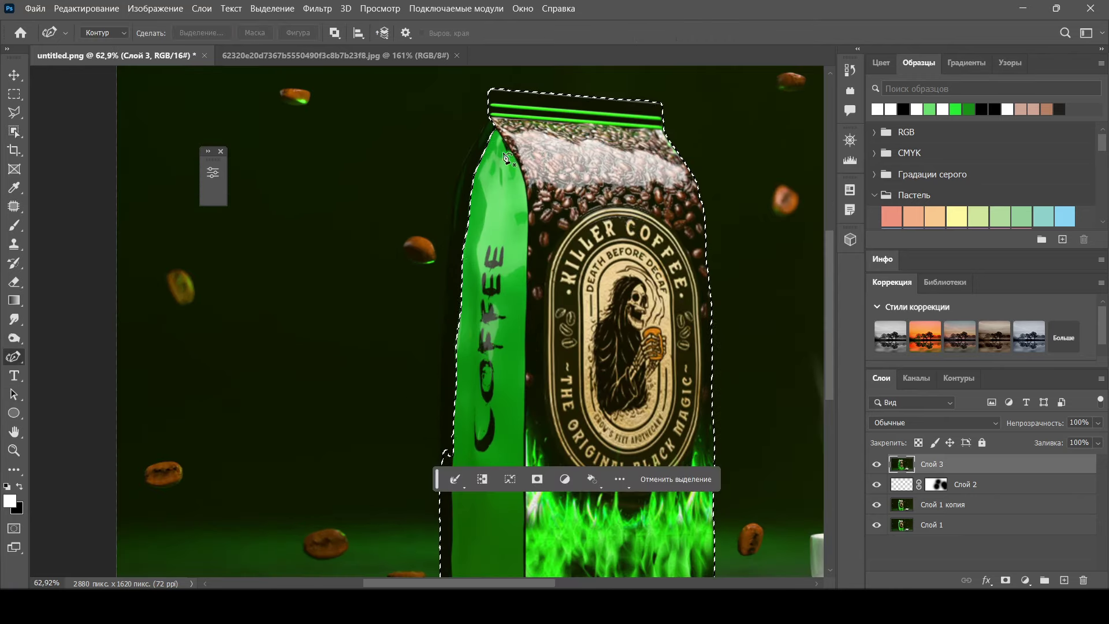
scroll(491, 162, "up", 1)
scroll(497, 145, "up", 8, "alt")
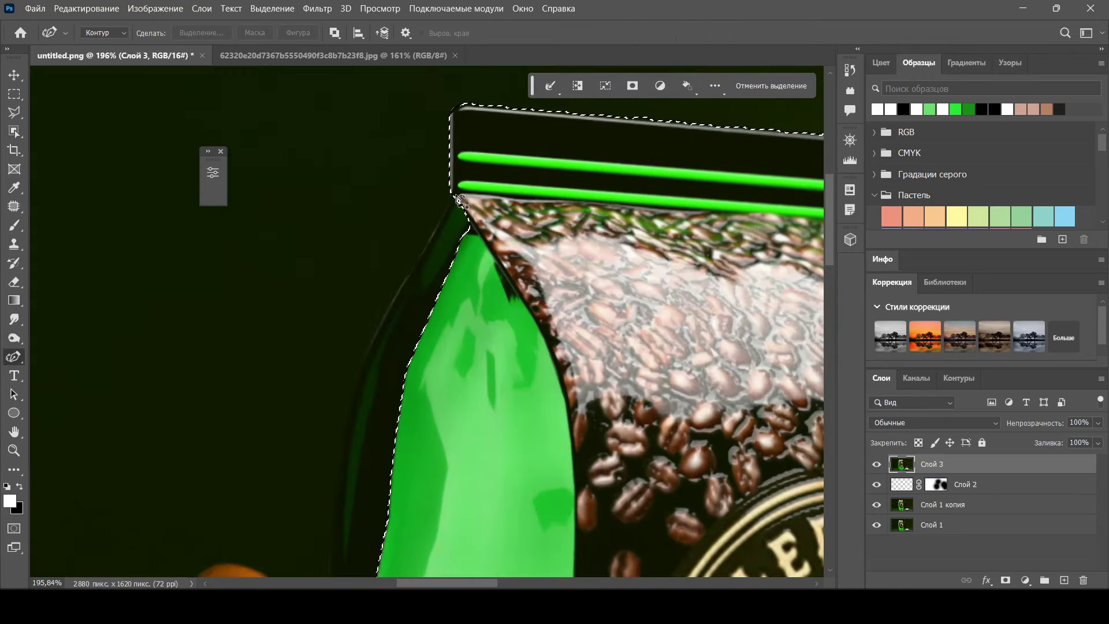
left_click(451, 192)
left_click(428, 242)
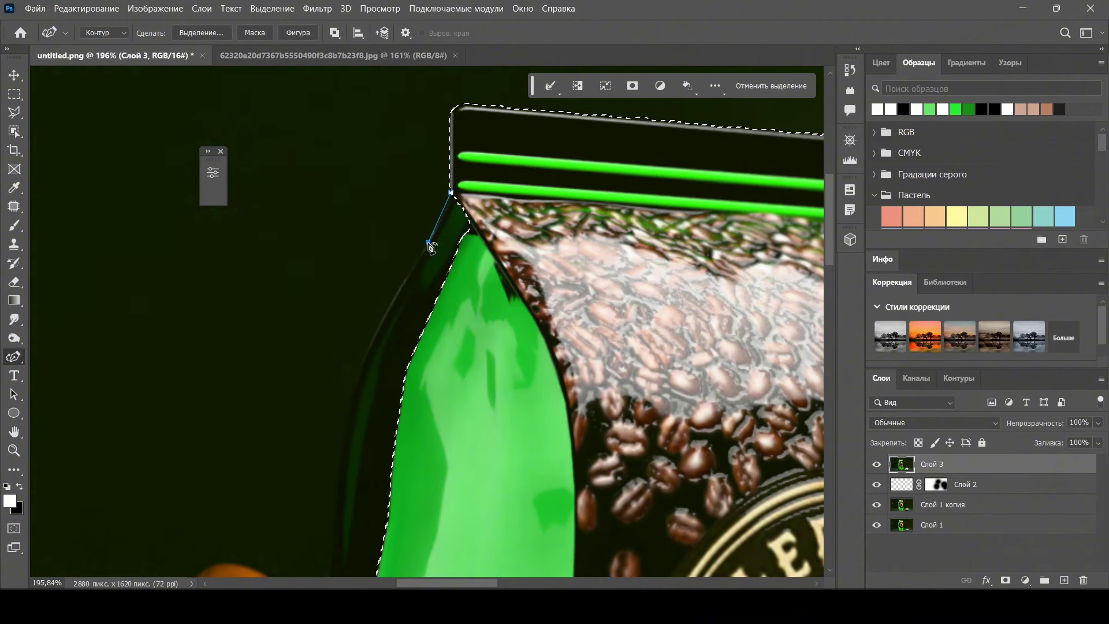
left_click(395, 295)
left_click(365, 360)
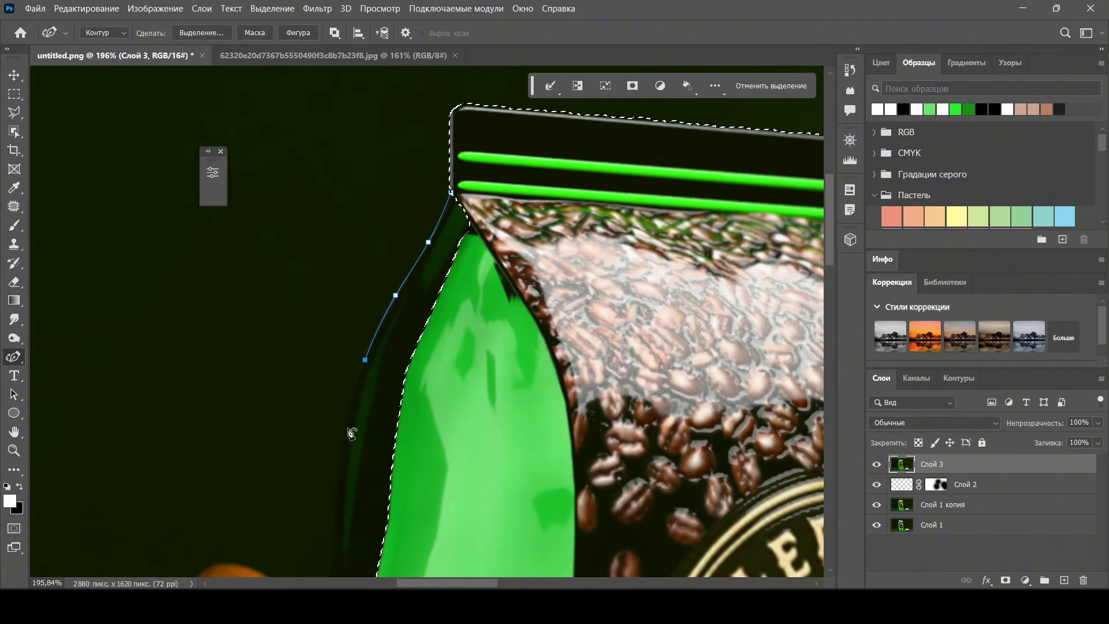
left_click(347, 428)
left_click(337, 497)
Continue the path down the straight dark outer edge of the COFFEE side to where the selection bulges outward.
left_click_drag(386, 546, 488, 112)
left_click(435, 123)
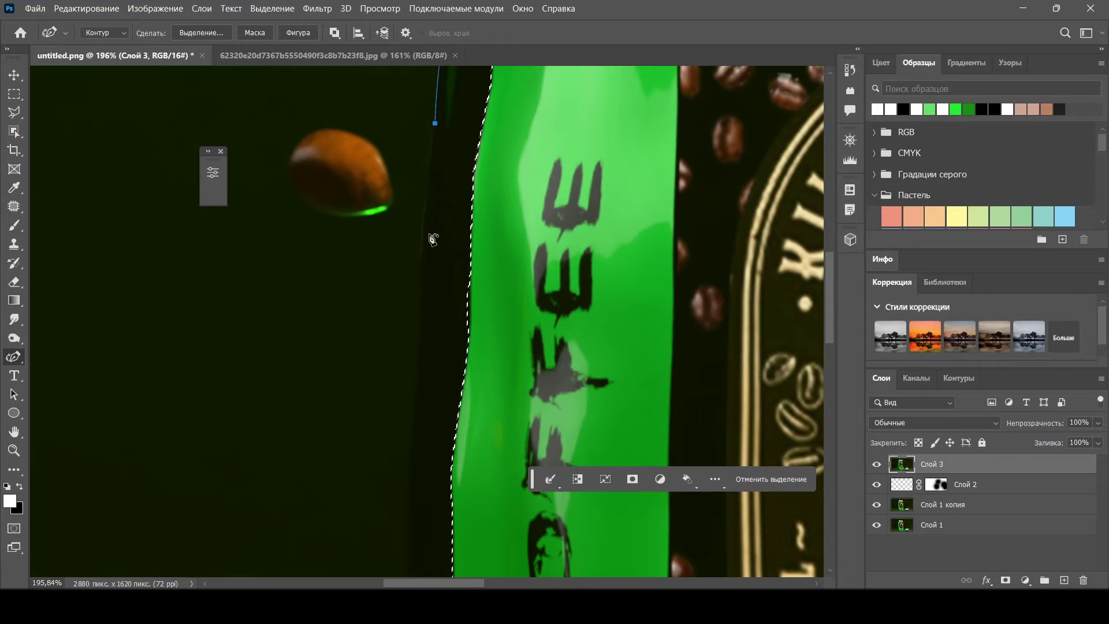
left_click(423, 239)
left_click(421, 317)
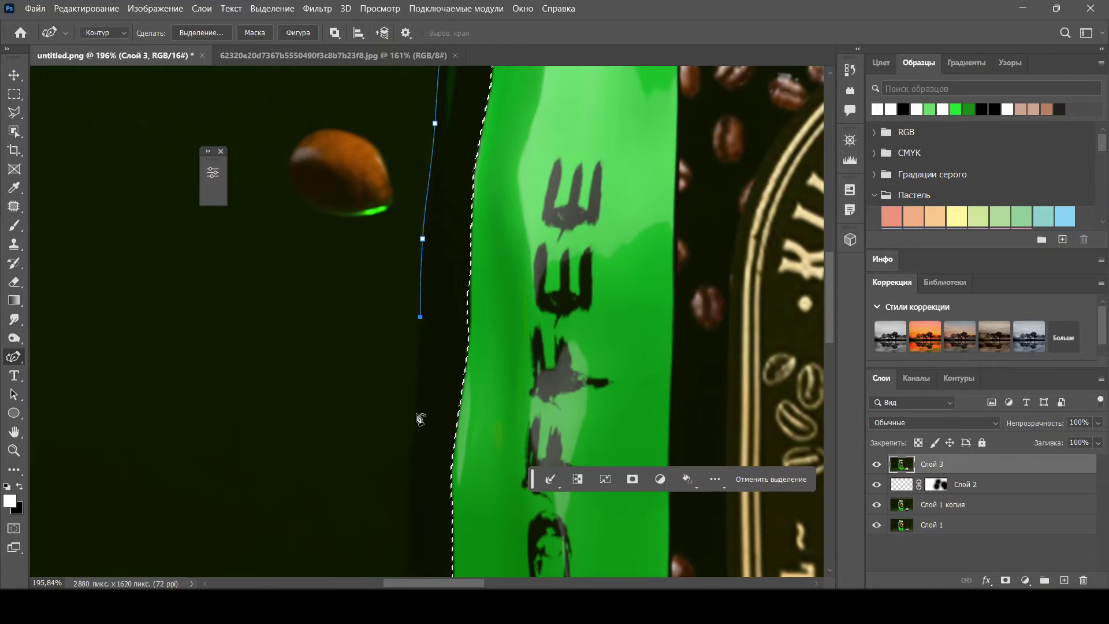
left_click(413, 424)
left_click_drag(465, 473, 477, 168)
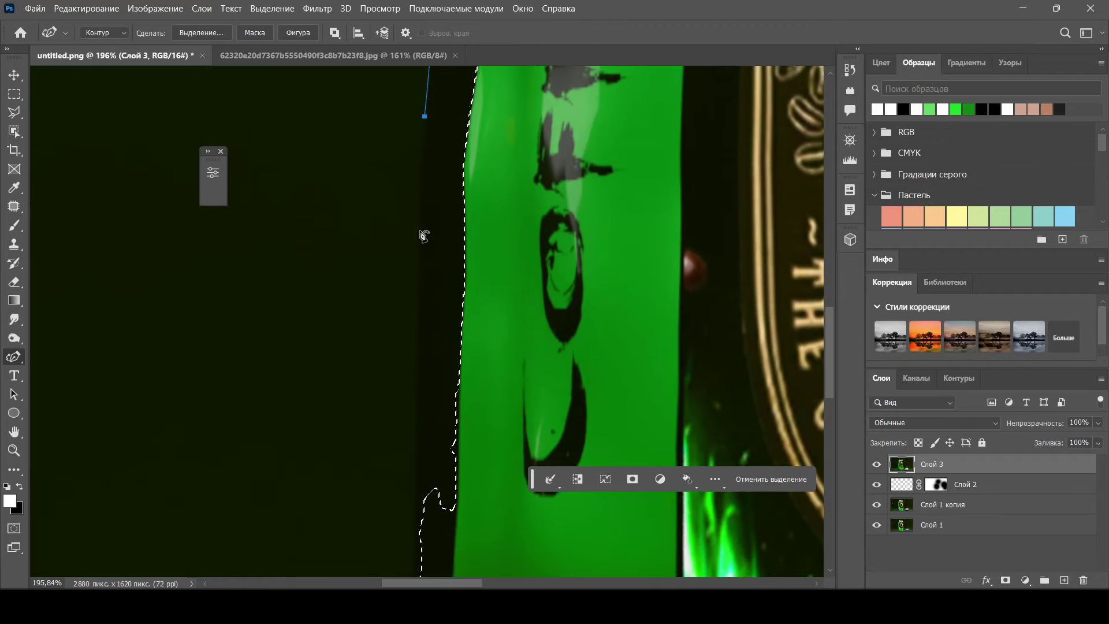
left_click(418, 230)
left_click(418, 347)
left_click(416, 446)
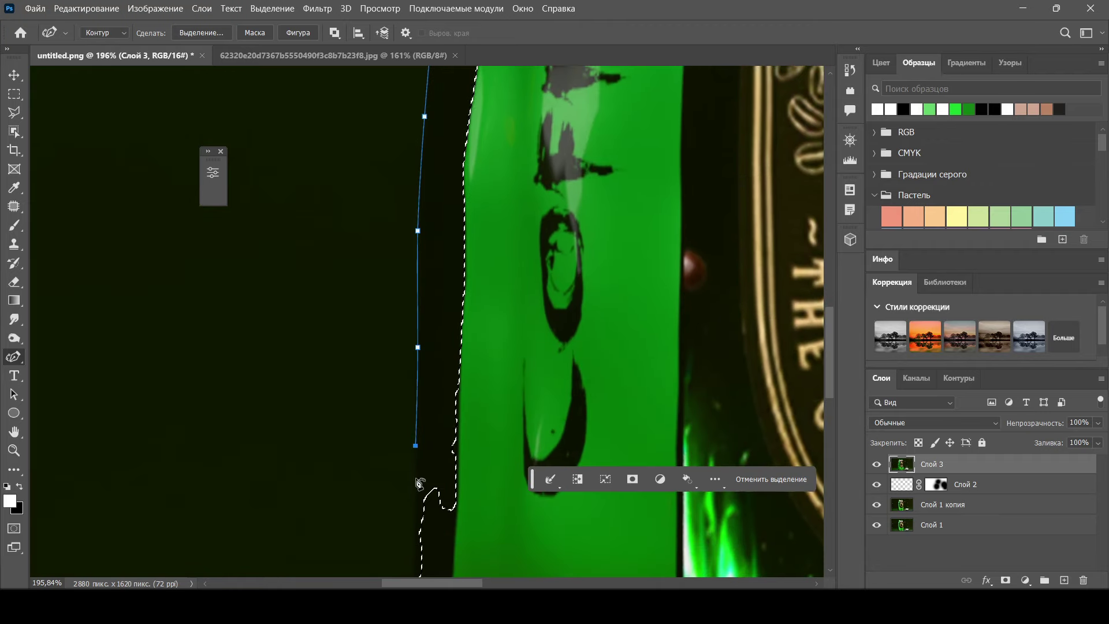
Bring the path across the lower part of the bag and up through its front, closing it at the upper starting corner.
scroll(427, 456, "down", 3)
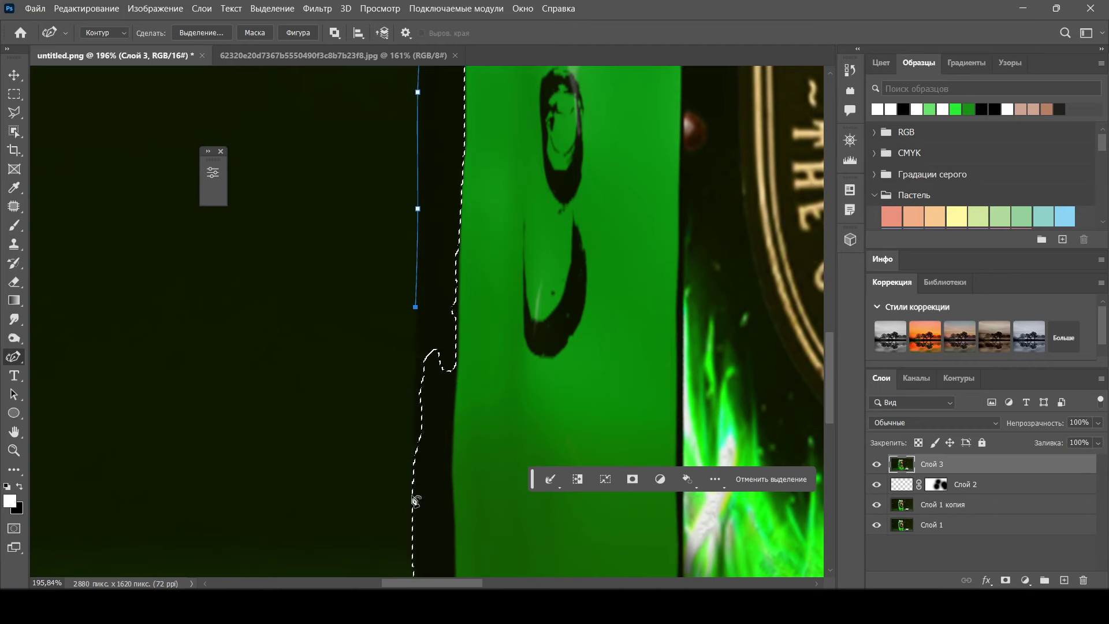
left_click_drag(412, 495, 501, 547)
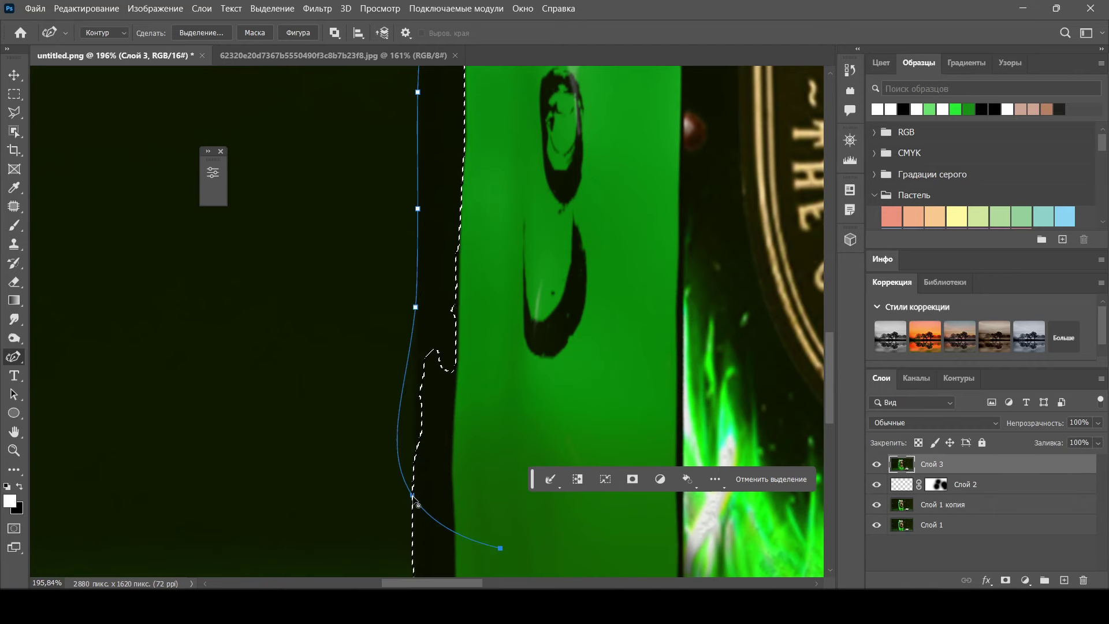
scroll(595, 372, "down", 3, "alt")
left_click(742, 338)
left_click(754, 137)
left_click_drag(754, 137, 601, 532)
left_click(542, 215)
left_click(456, 110)
left_click(426, 111)
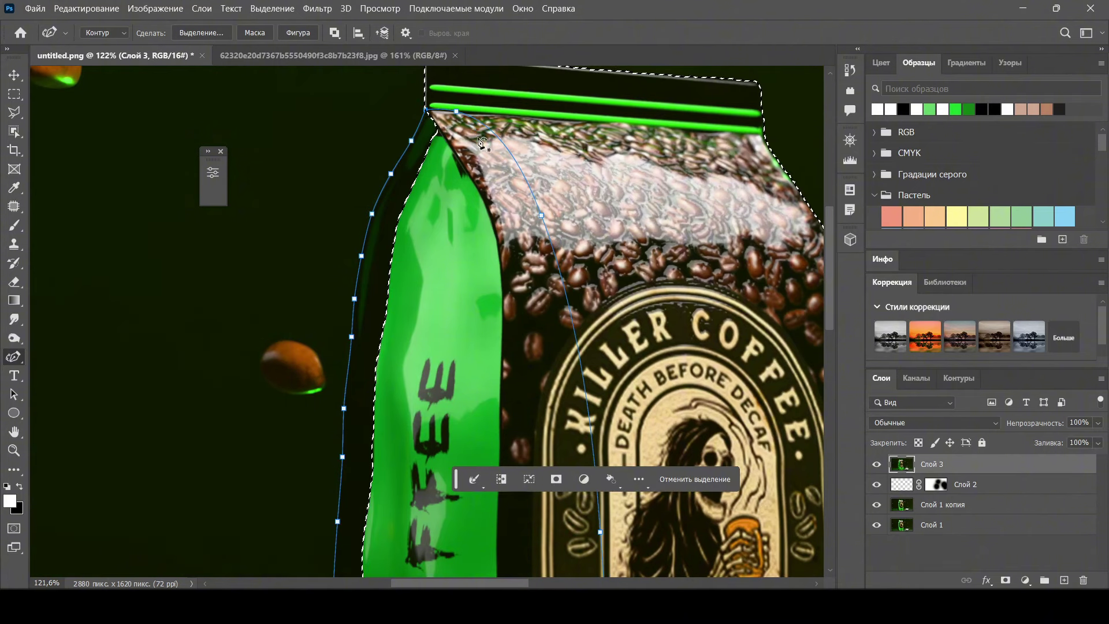
Add the path to the bag selection with a 1 px feather and copy the selected bag to a new layer.
right_click(460, 187)
left_click(519, 256)
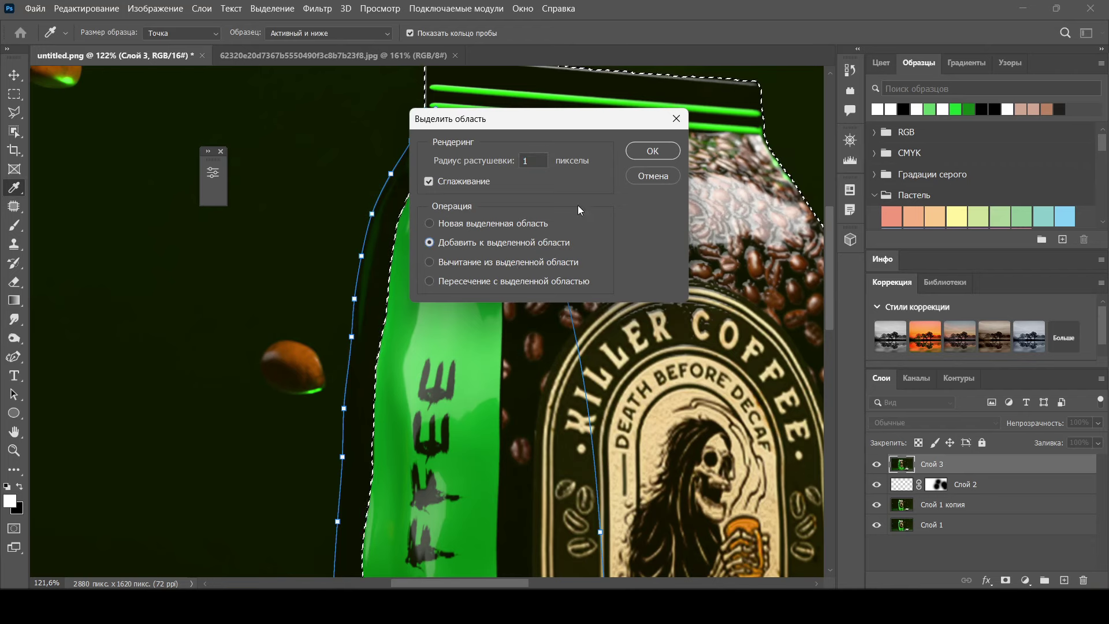
key("Return")
scroll(579, 281, "down", 3, "alt")
scroll(579, 281, "down", 2, "alt")
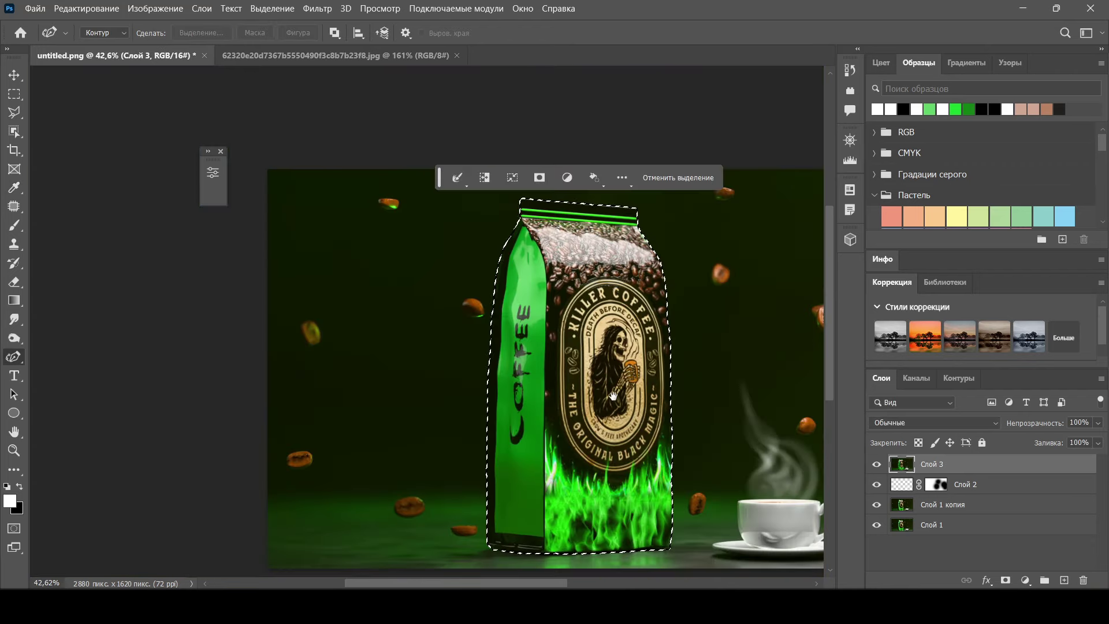
key("ctrl+j")
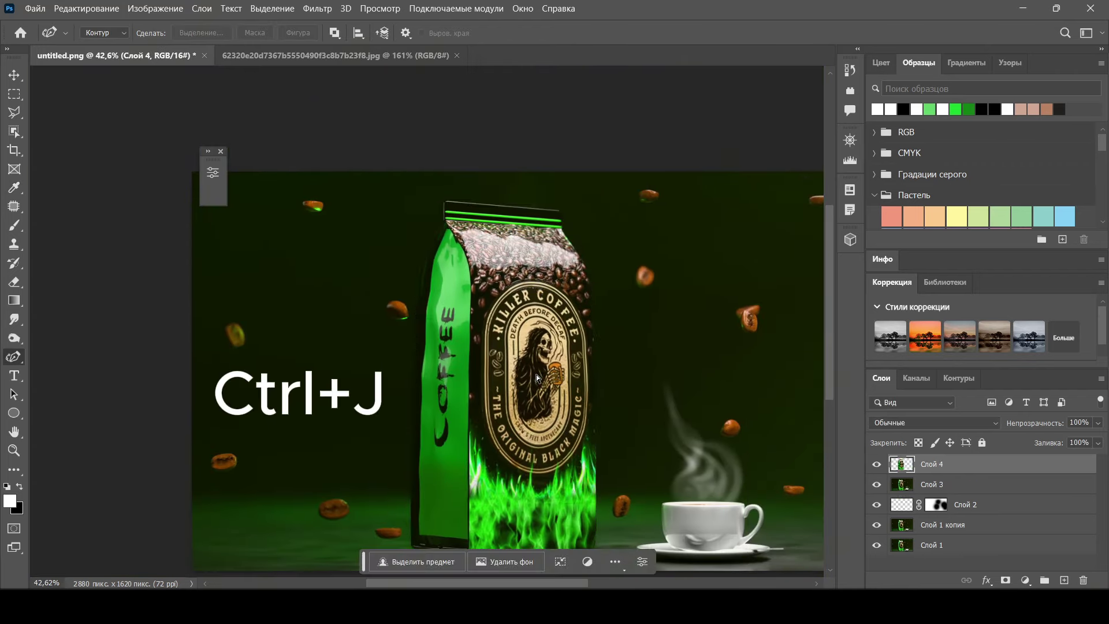
On a new layer beneath the bag cutout, dab a soft 1311 px glow in the flames' green and blend it as Screen (Экран).
key("b")
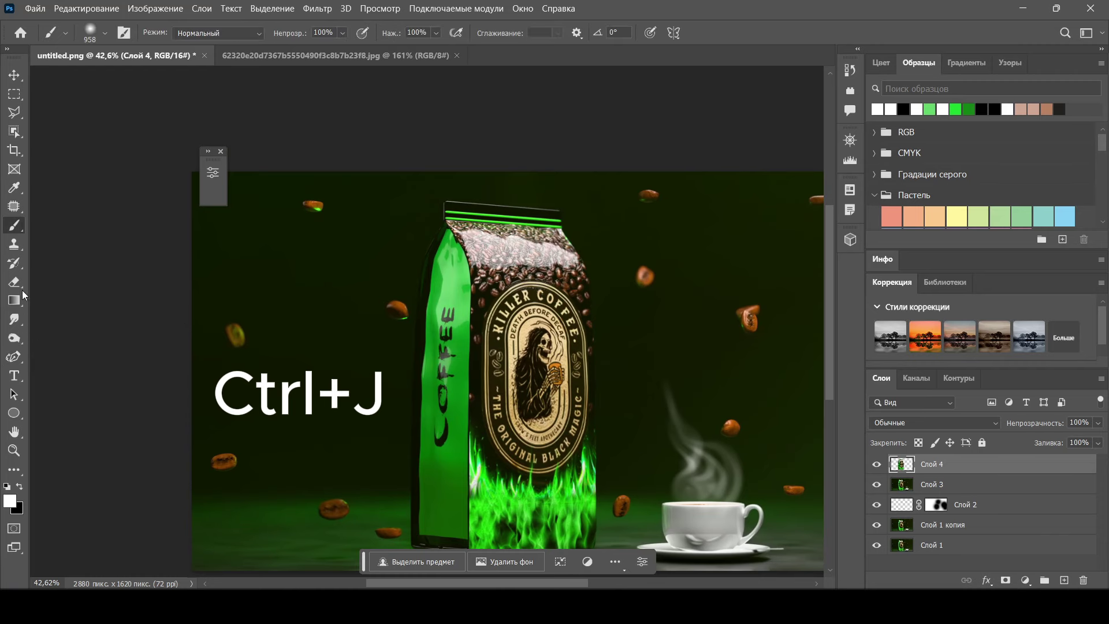
scroll(583, 404, "down", 2)
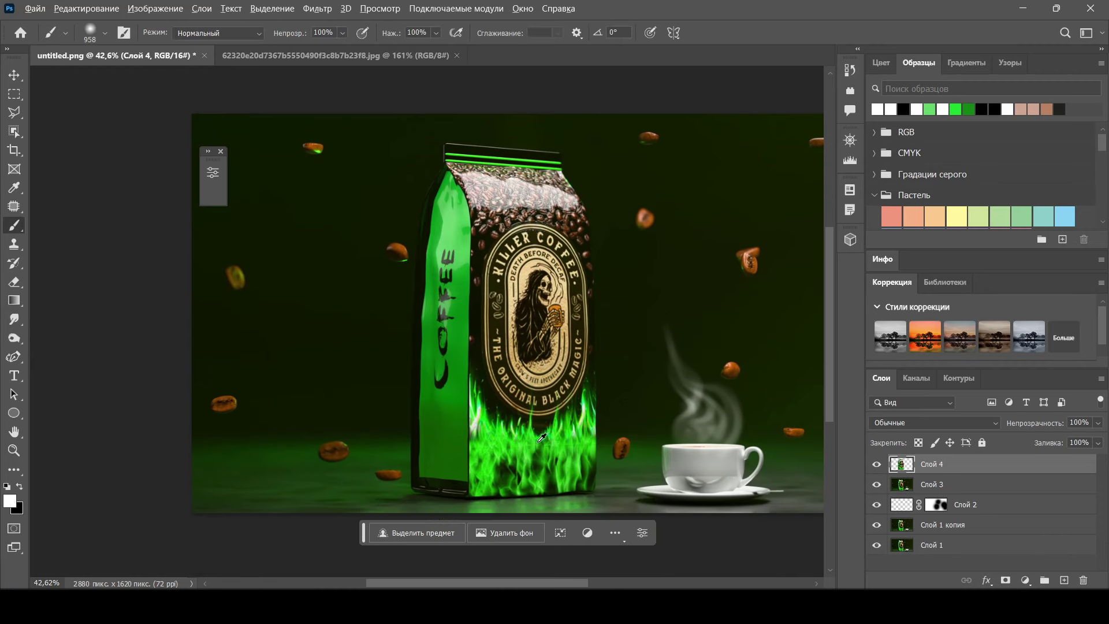
left_click(530, 444, "alt")
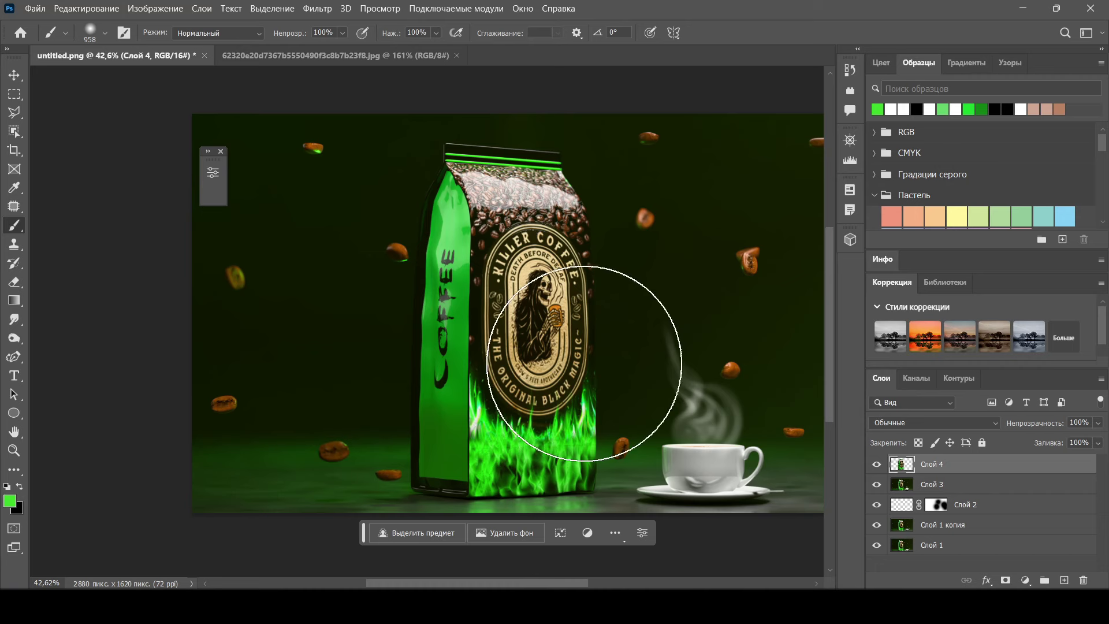
right_click_drag(532, 353, 571, 346, "alt")
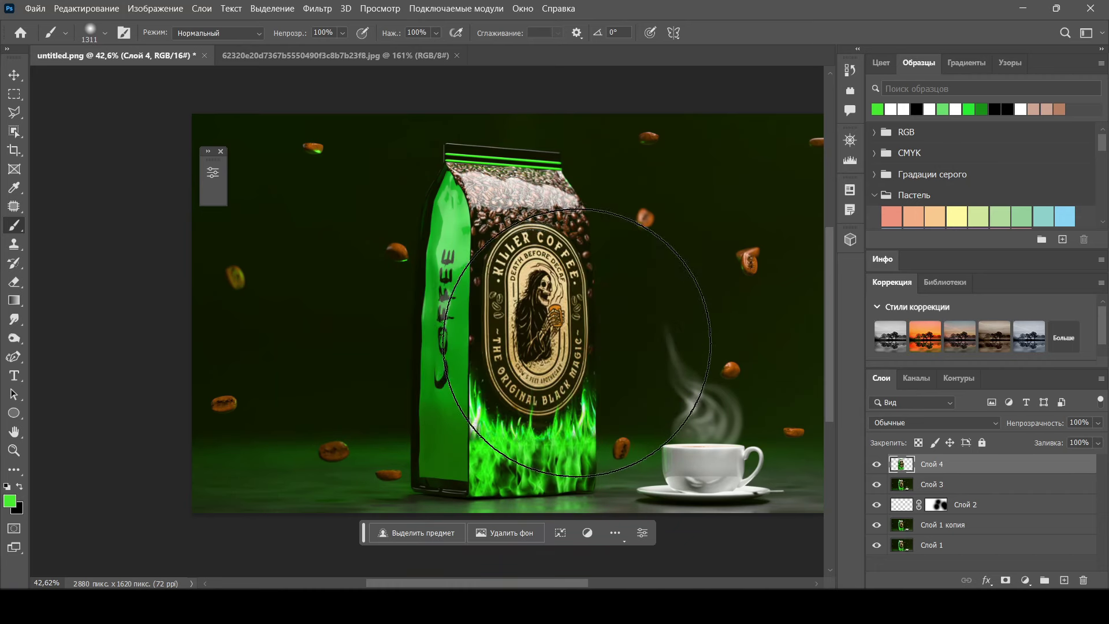
left_click(1064, 580)
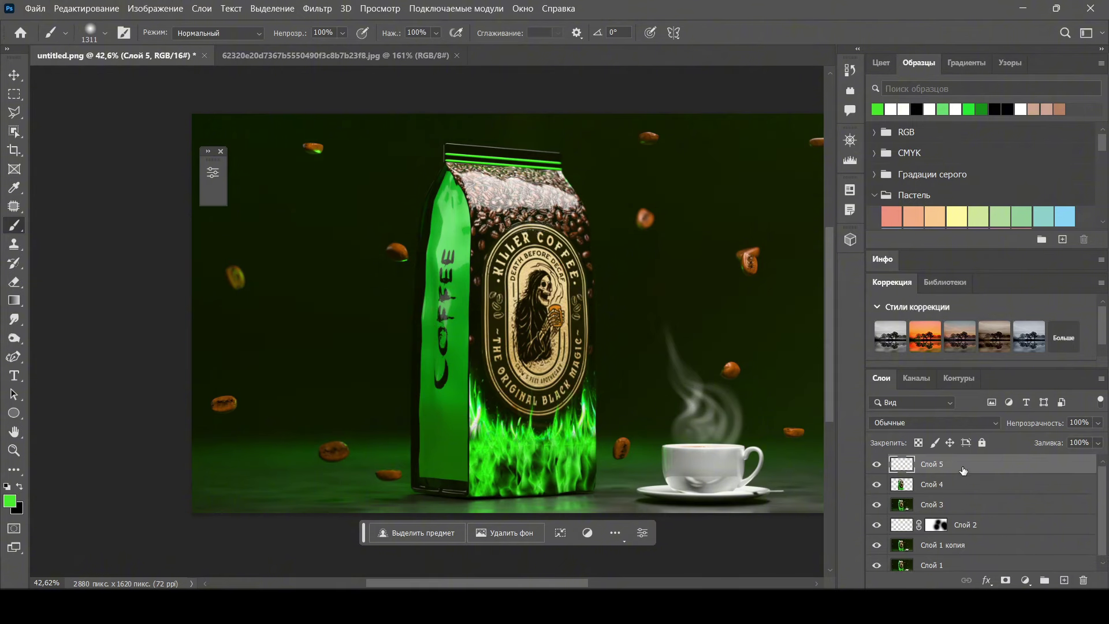
left_click_drag(963, 468, 963, 491)
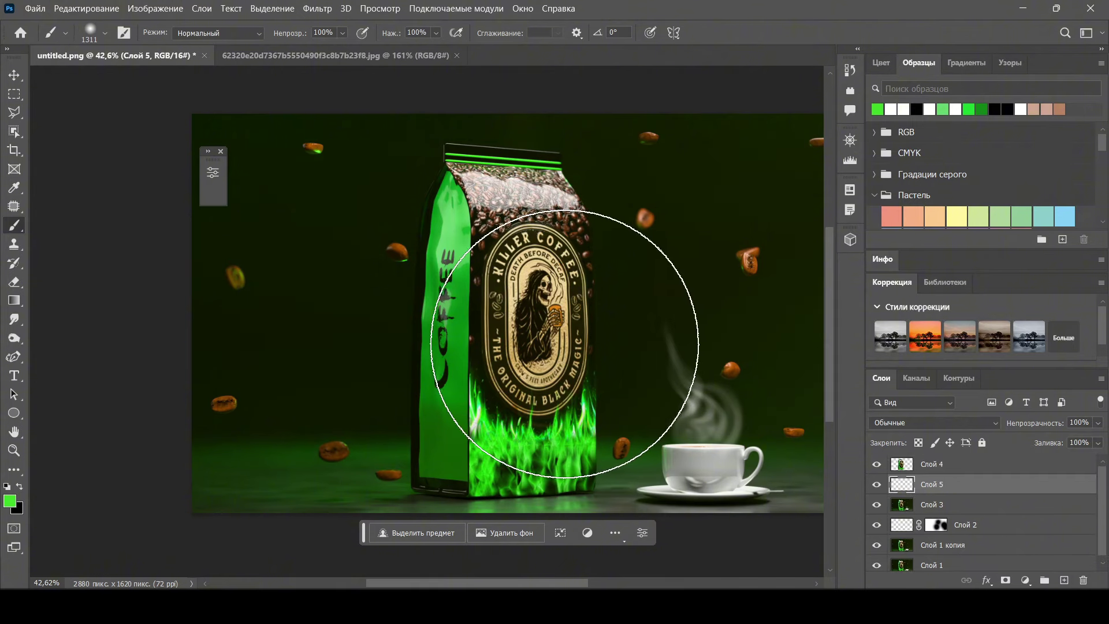
left_click(570, 343)
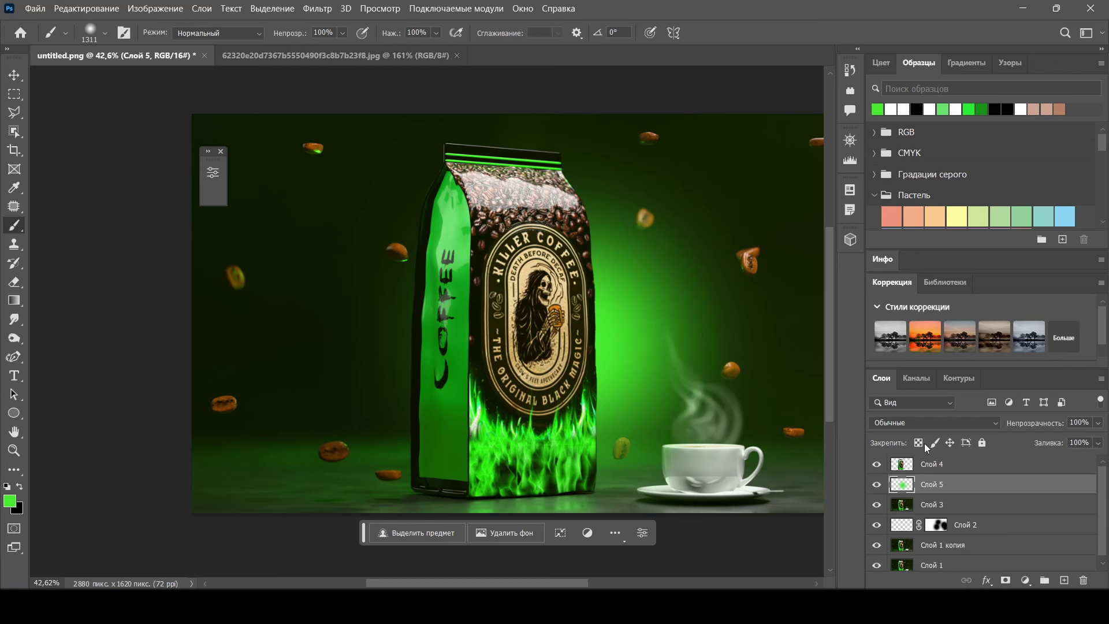
left_click(994, 424)
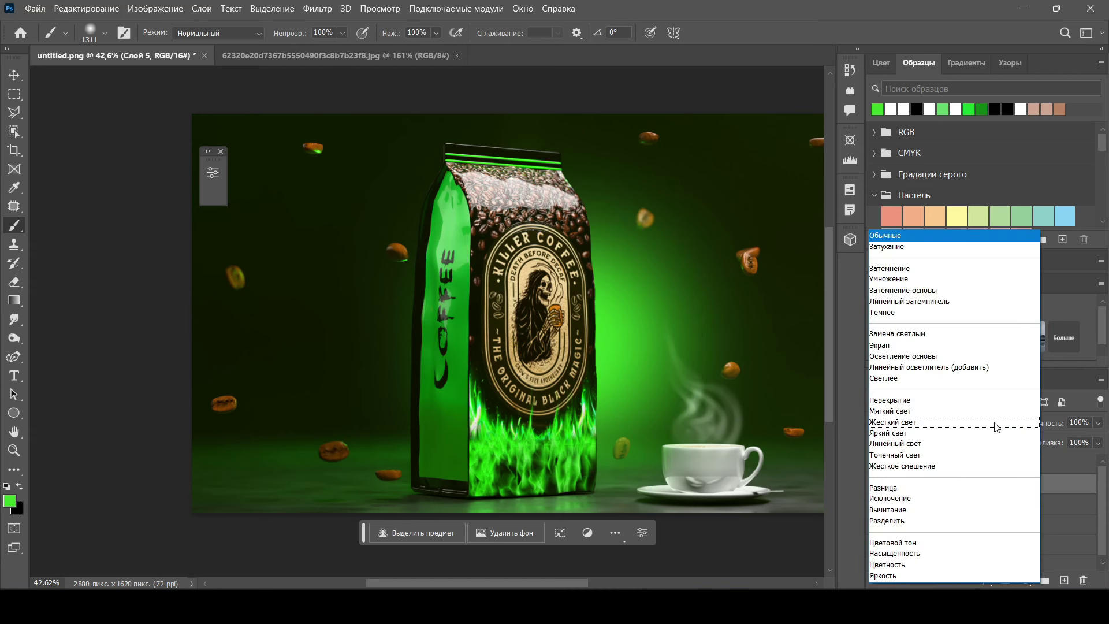
left_click(915, 346)
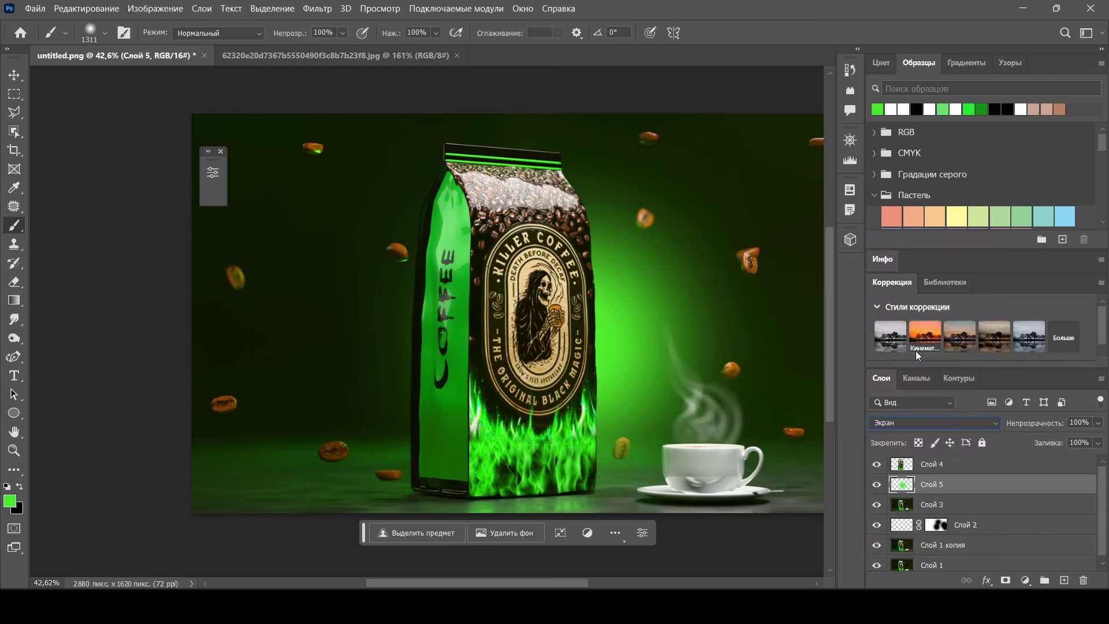
Add a Hue/Saturation adjustment clipped to the green glow layer, raising its saturation and setting lightness to +4.
left_click(1027, 581)
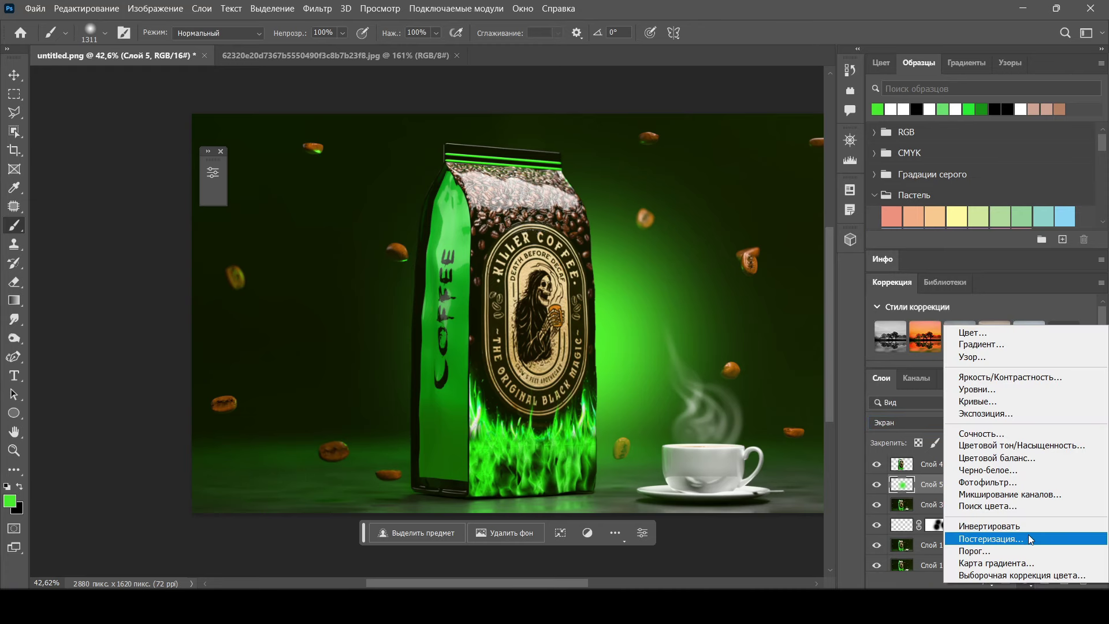
left_click(1015, 445)
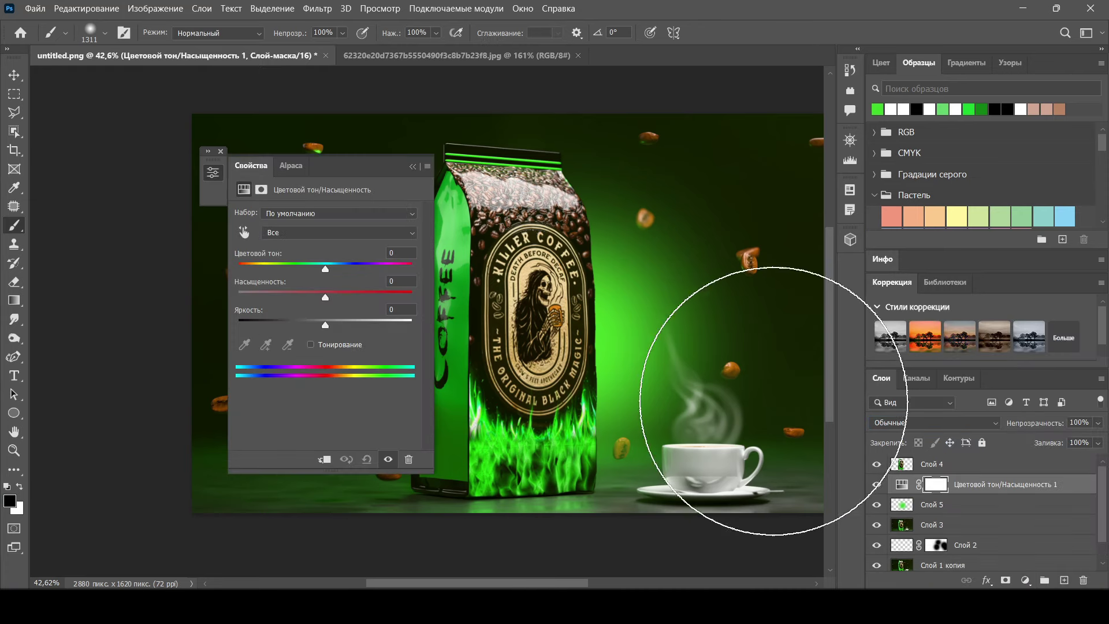
left_click_drag(324, 296, 328, 325)
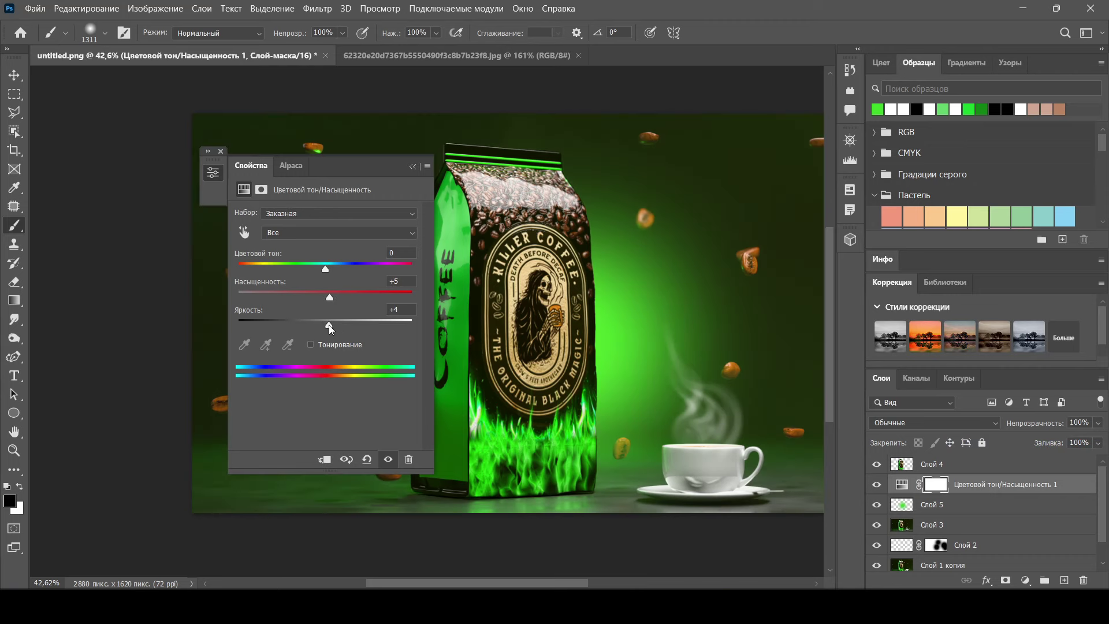
left_click(915, 507, "alt")
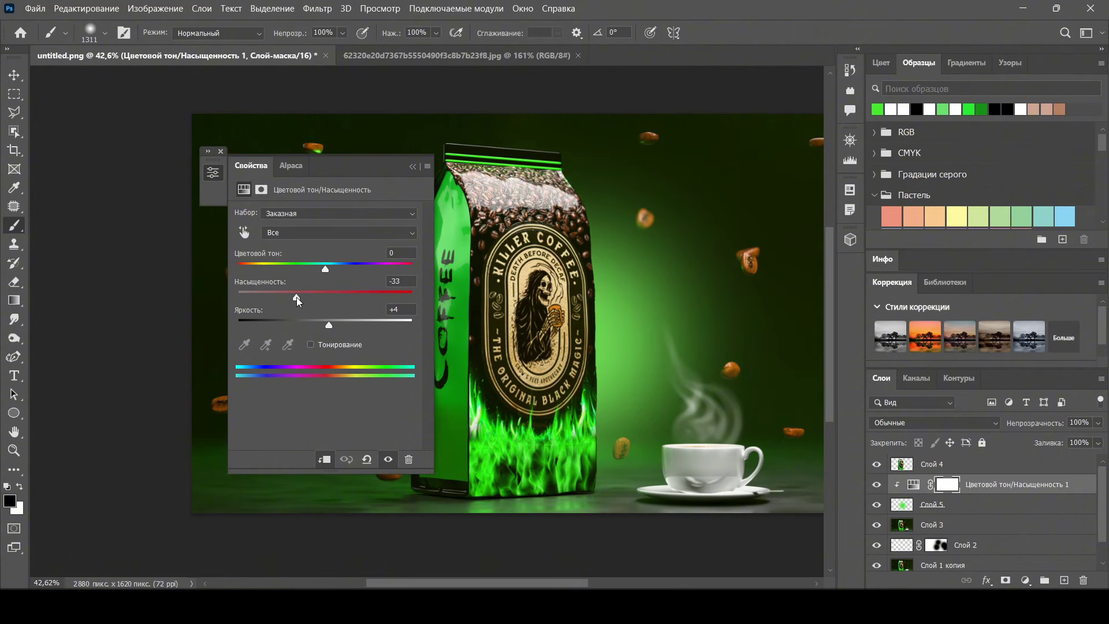
left_click_drag(296, 296, 337, 295)
left_click(414, 166)
key("v")
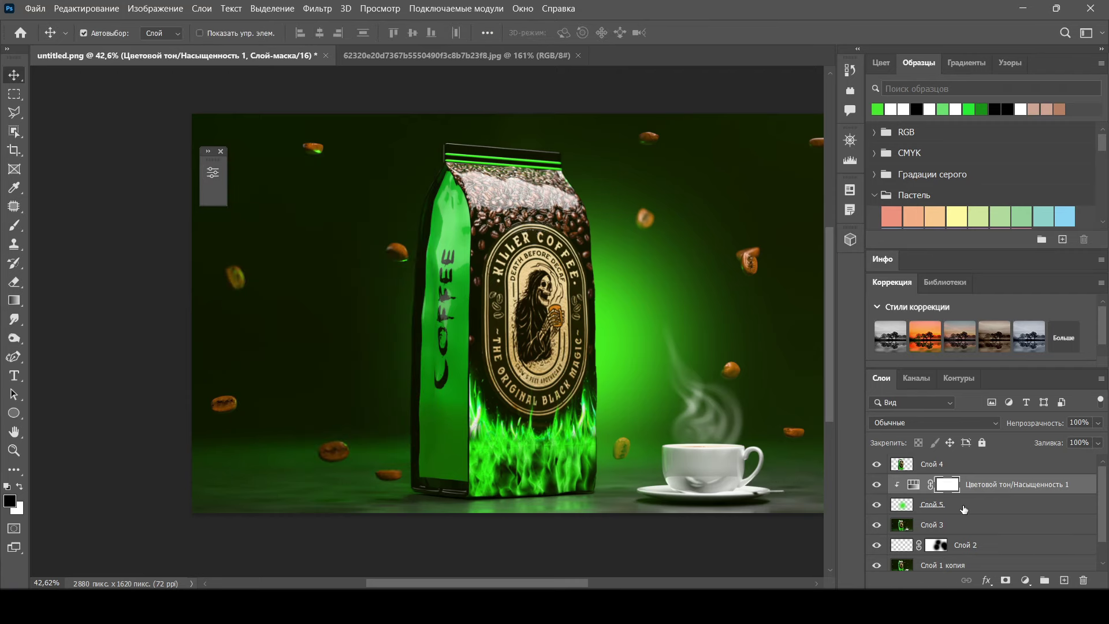
Enlarge the glow on its layer with two more soft 1311 px green dabs behind the bag's COFFEE side and upper part.
left_click(963, 508)
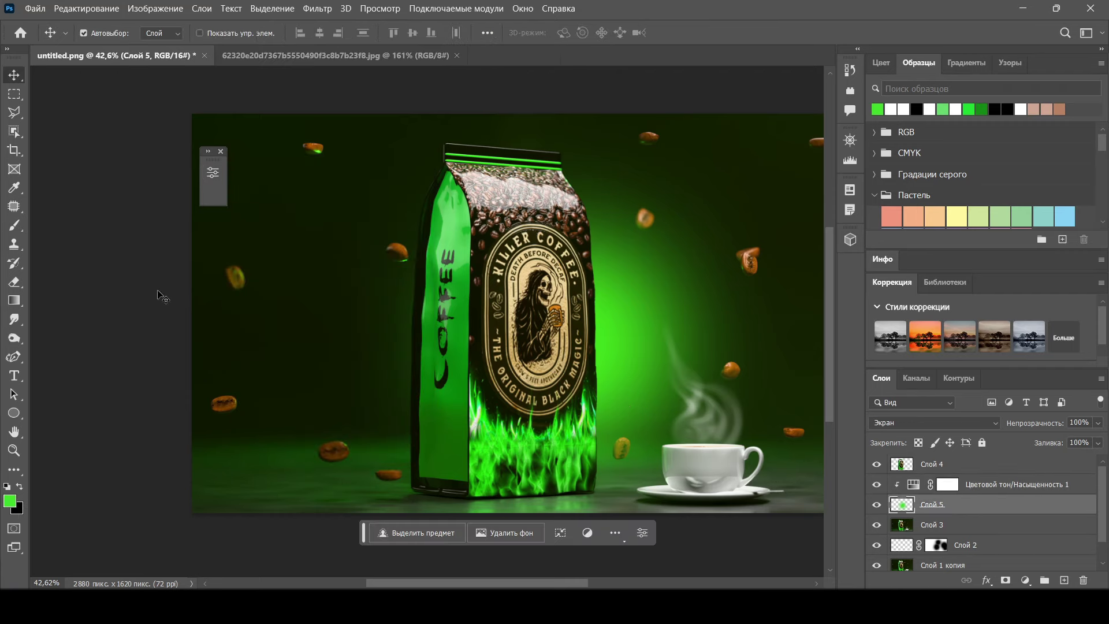
key("b")
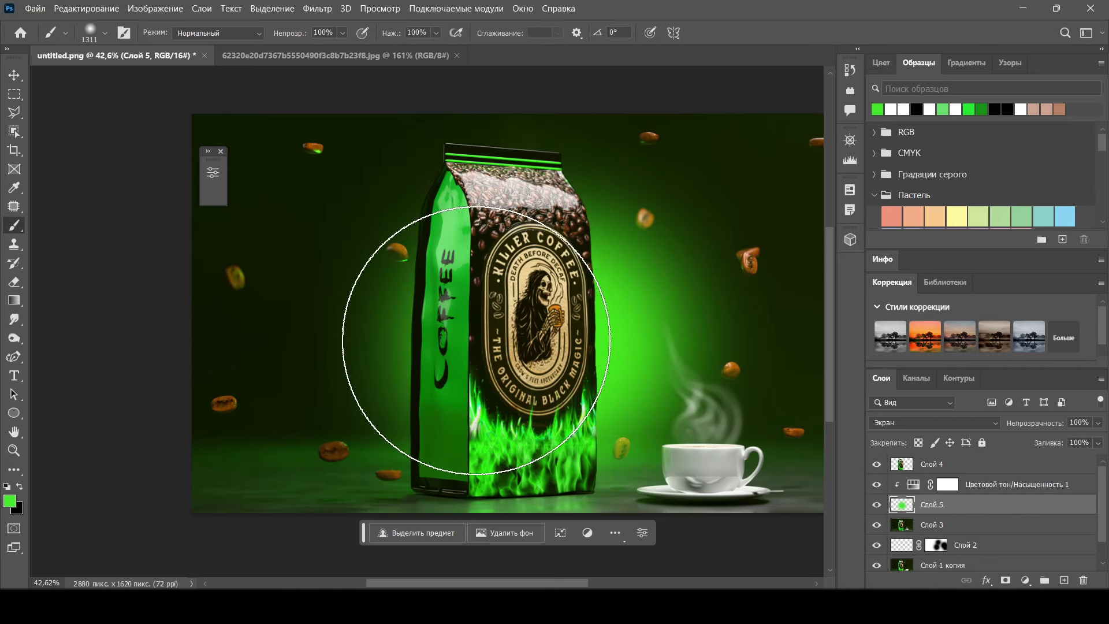
left_click(465, 341)
scroll(648, 341, "down", 3, "alt")
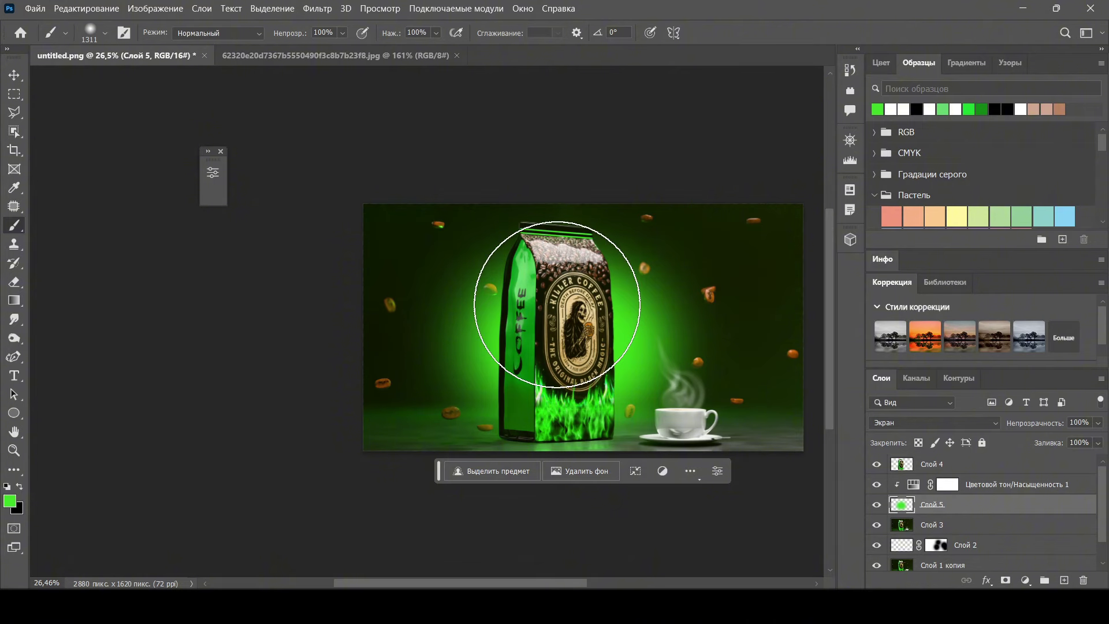
left_click(557, 305)
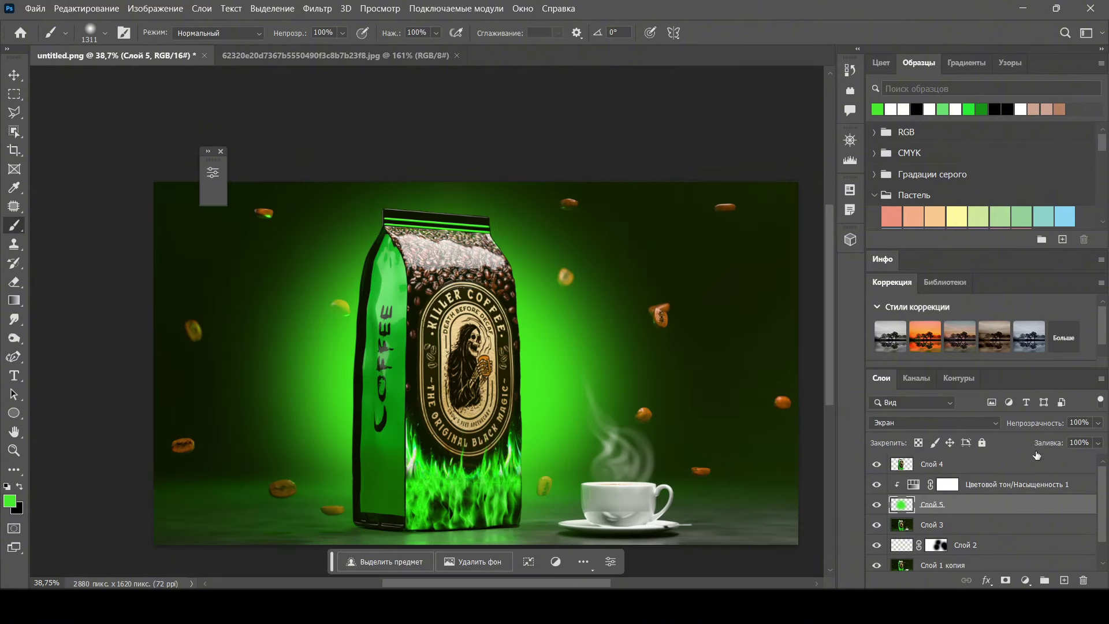
Blend the glow layer as Linear Light (Линейный свет) at 69% opacity.
left_click_drag(1045, 426, 1038, 428)
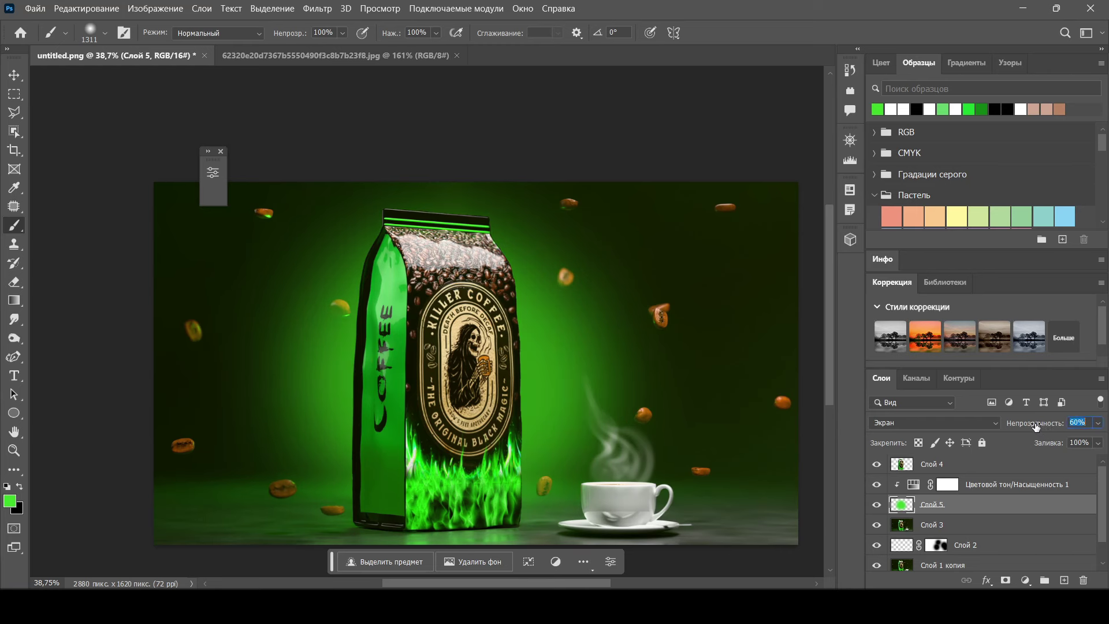
left_click_drag(1035, 426, 1036, 426)
left_click(988, 422)
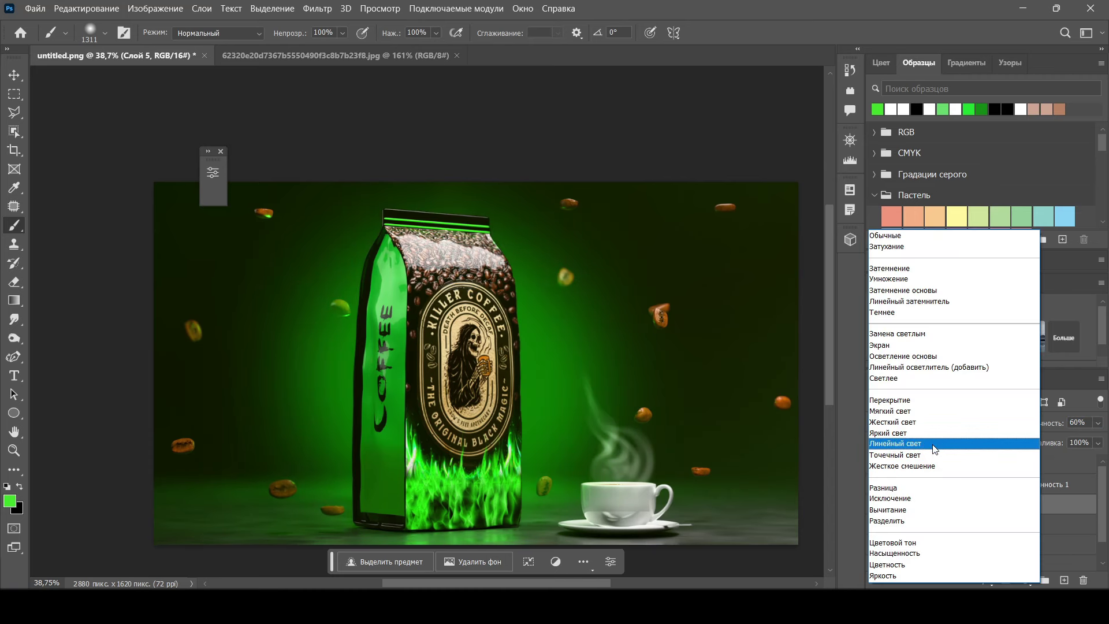
left_click(934, 445)
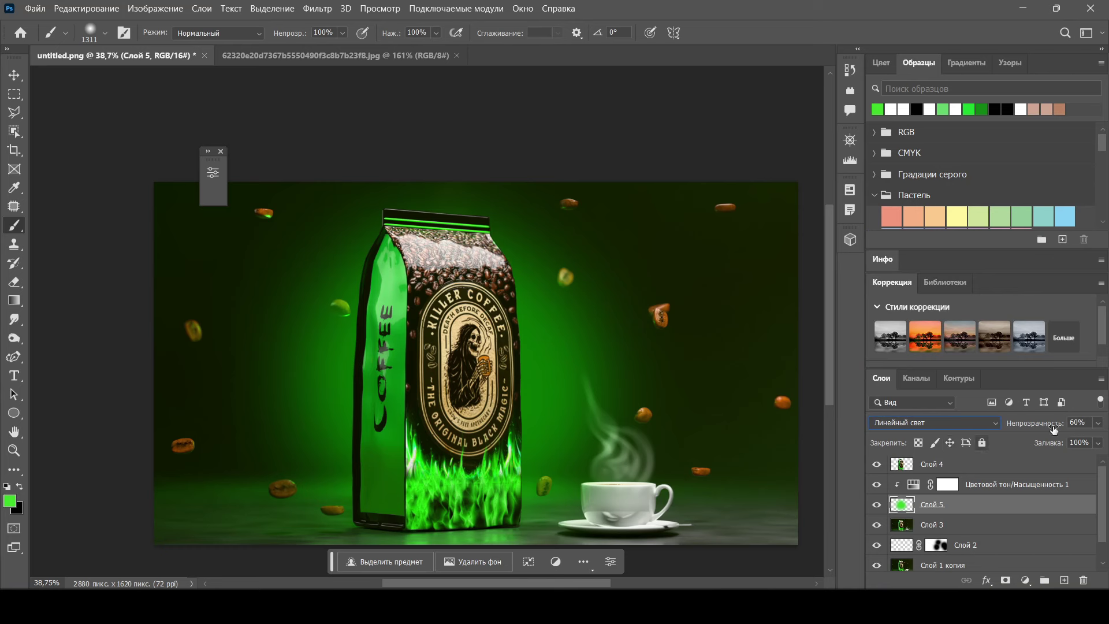
left_click_drag(1040, 427, 1041, 427)
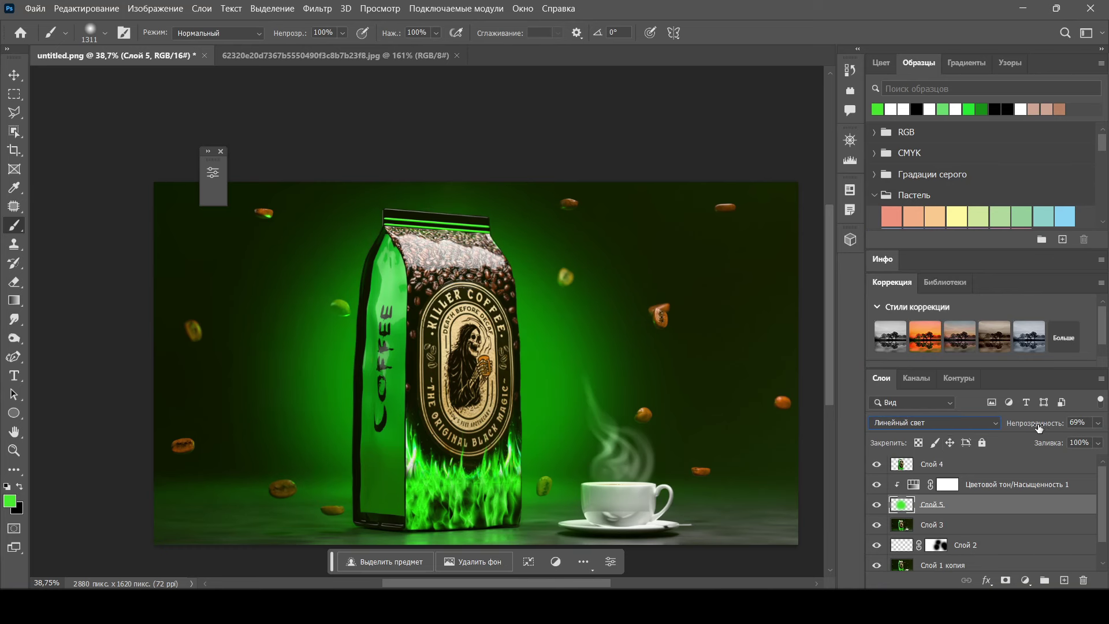
Stamp all visible layers into a new top layer and set Camera Raw white balance from Auto (Авто) to temperature -6.
key("v")
key("ctrl+alt+shift+e")
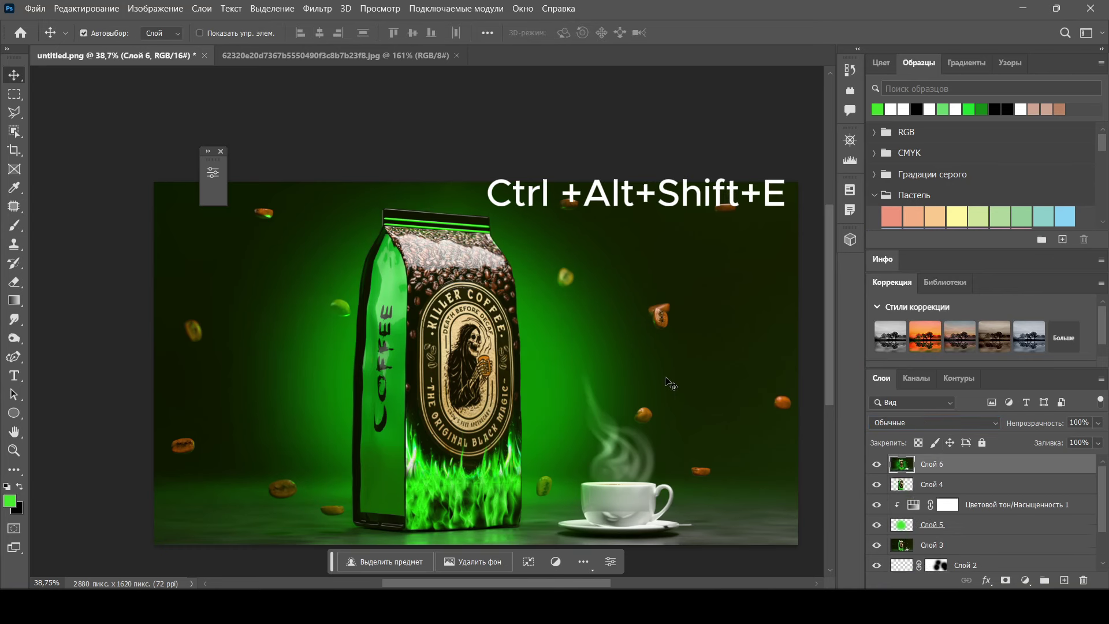
left_click(317, 8)
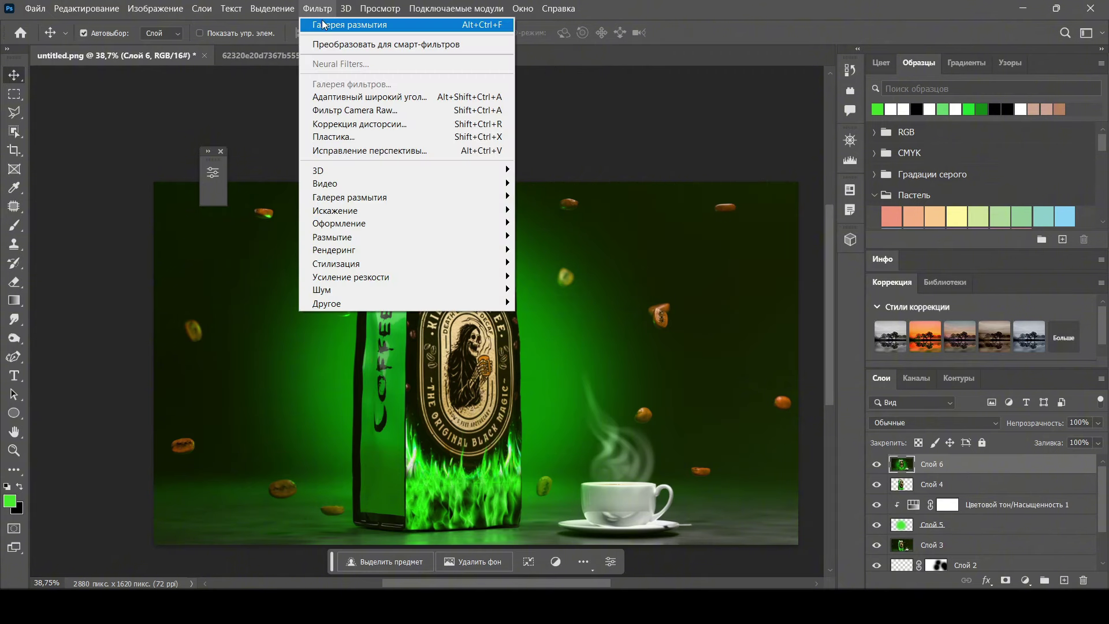
left_click(383, 110)
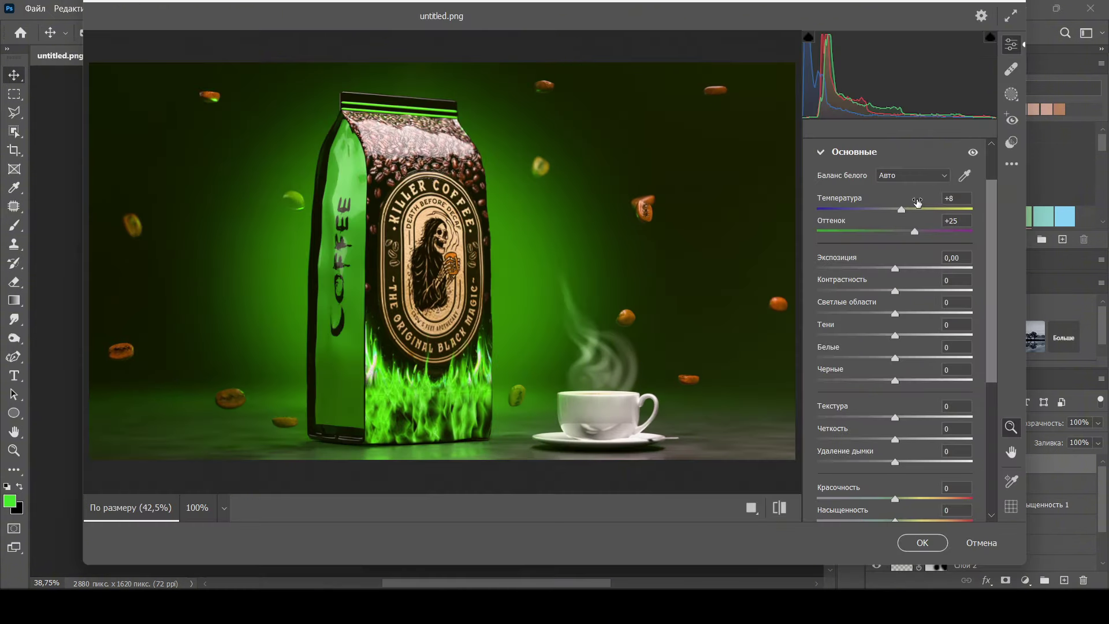
left_click_drag(900, 213, 889, 216)
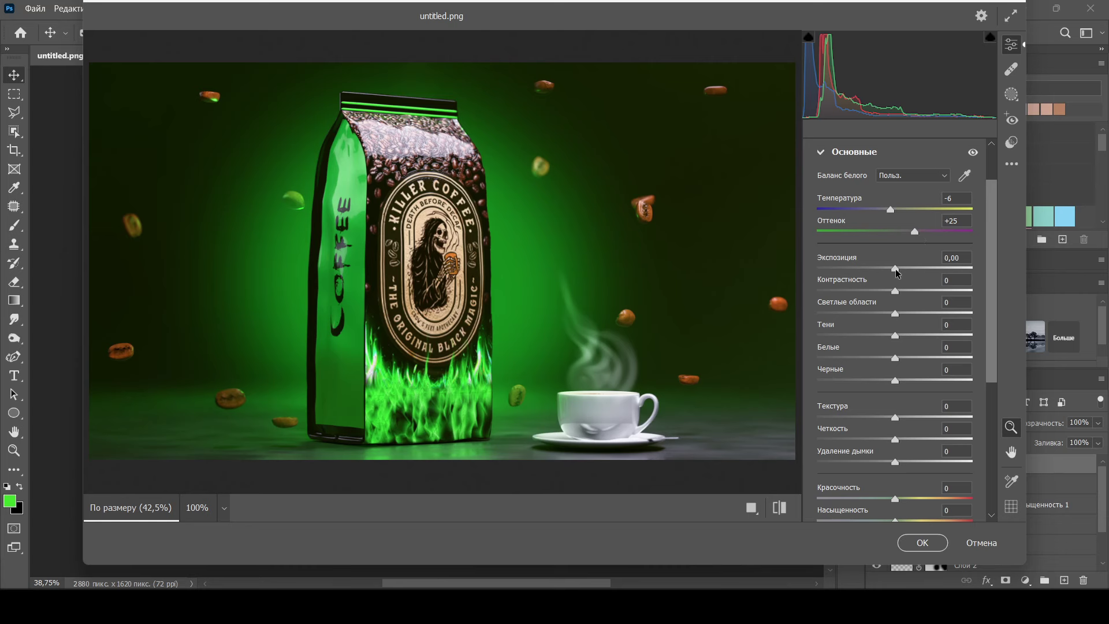
Set Camera Raw exposure to +0.40, contrast +7, highlights +10, shadows -31, whites +5 and blacks -7.
left_click_drag(897, 273, 902, 273)
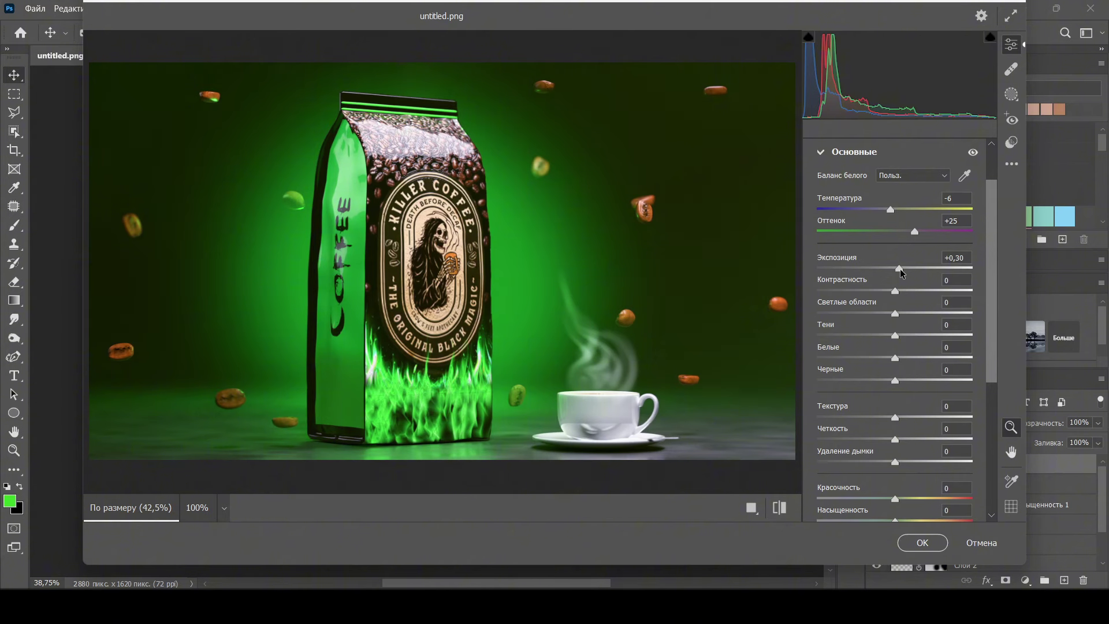
left_click_drag(902, 273, 904, 274)
left_click_drag(904, 274, 903, 296)
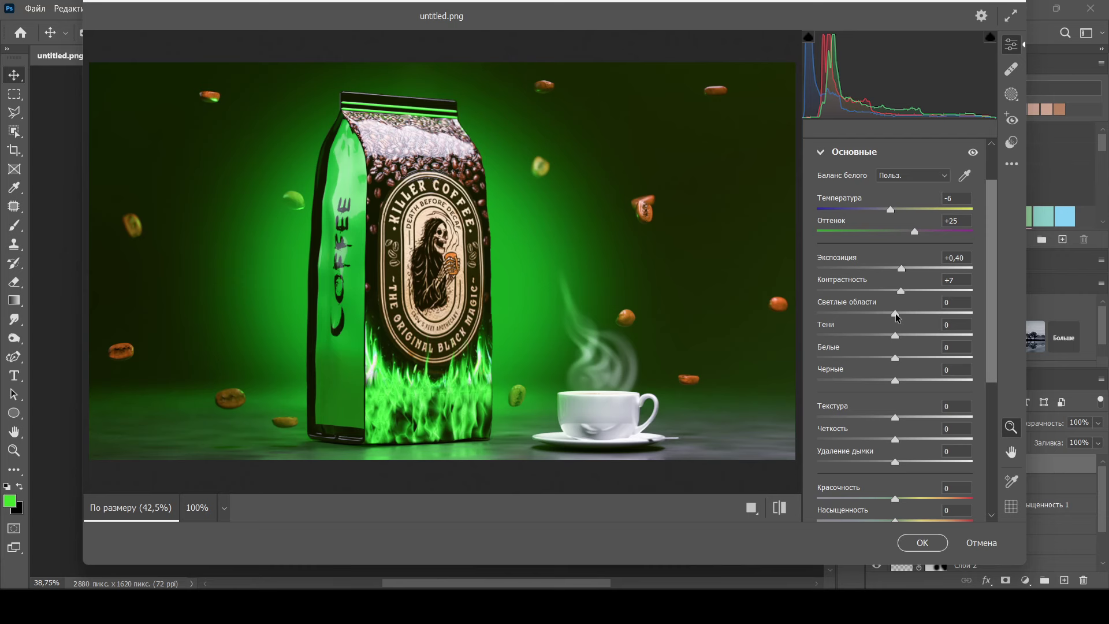
mouse_move(897, 317)
left_mouse_down()
mouse_move(922, 316)
mouse_move(907, 315)
left_mouse_up()
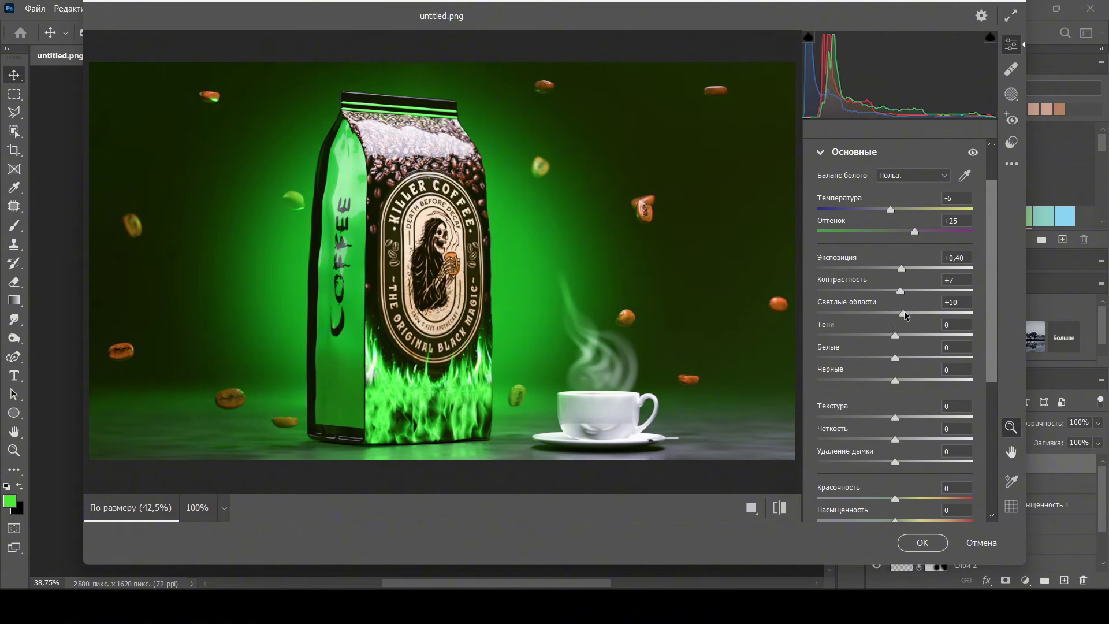
left_click_drag(896, 337, 865, 335)
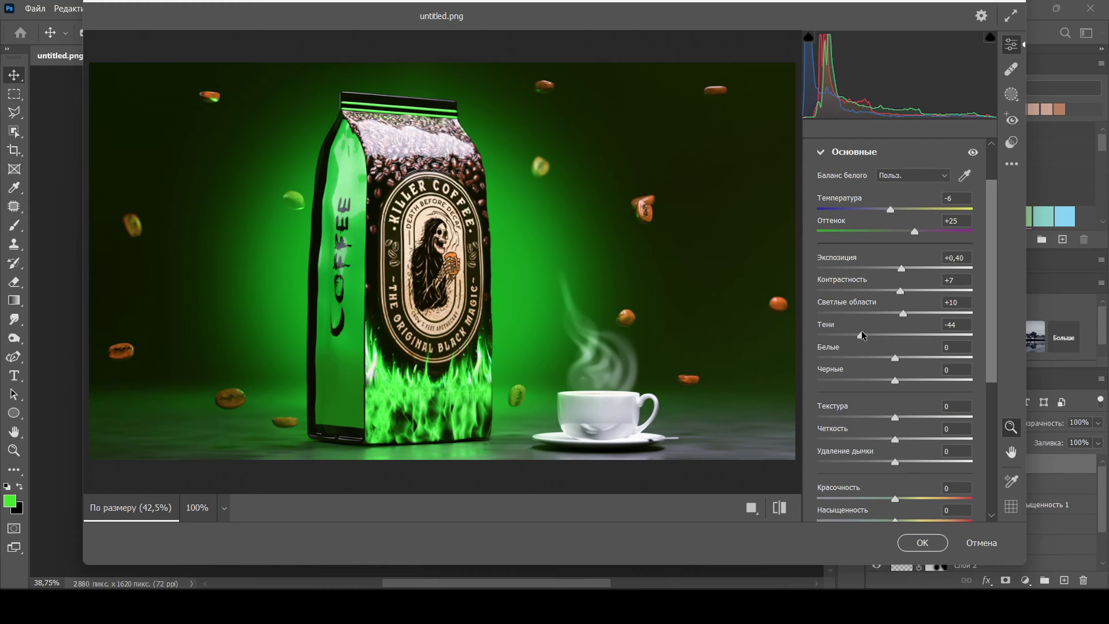
left_click_drag(862, 335, 893, 380)
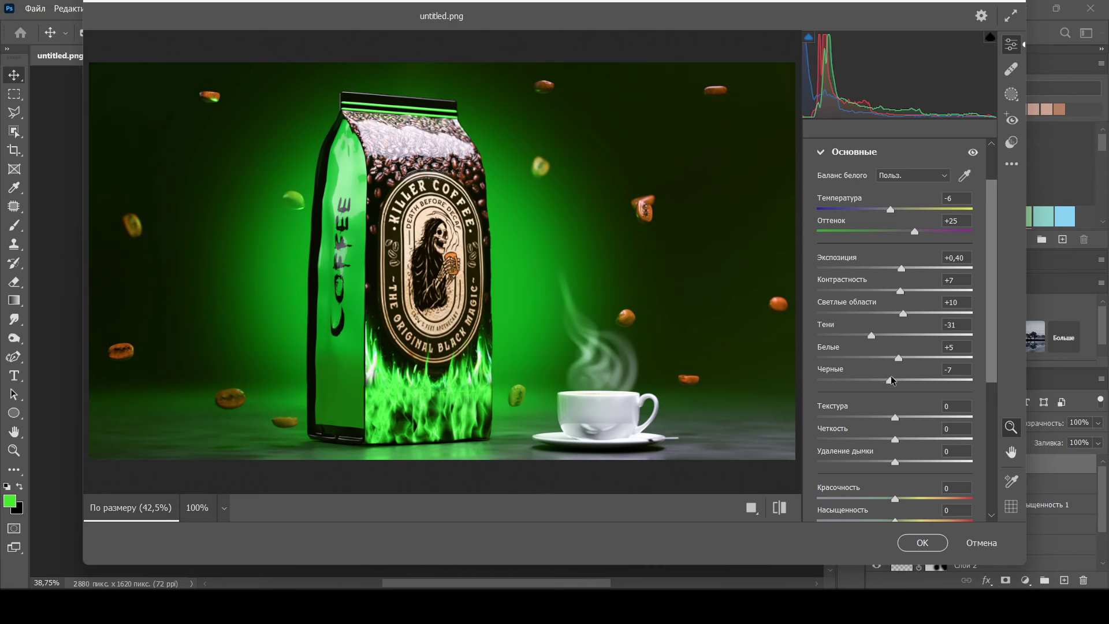
Set texture to +15, clarity +14, dehaze +9, vibrance +11 and saturation +7.
scroll(894, 373, "down", 3)
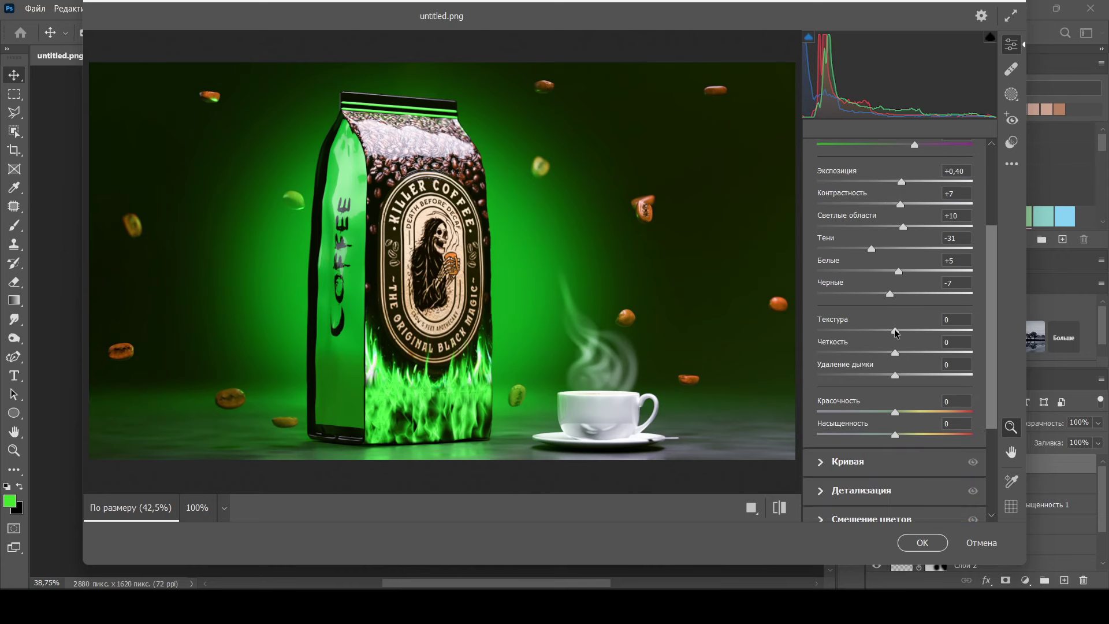
left_click_drag(895, 333, 908, 352)
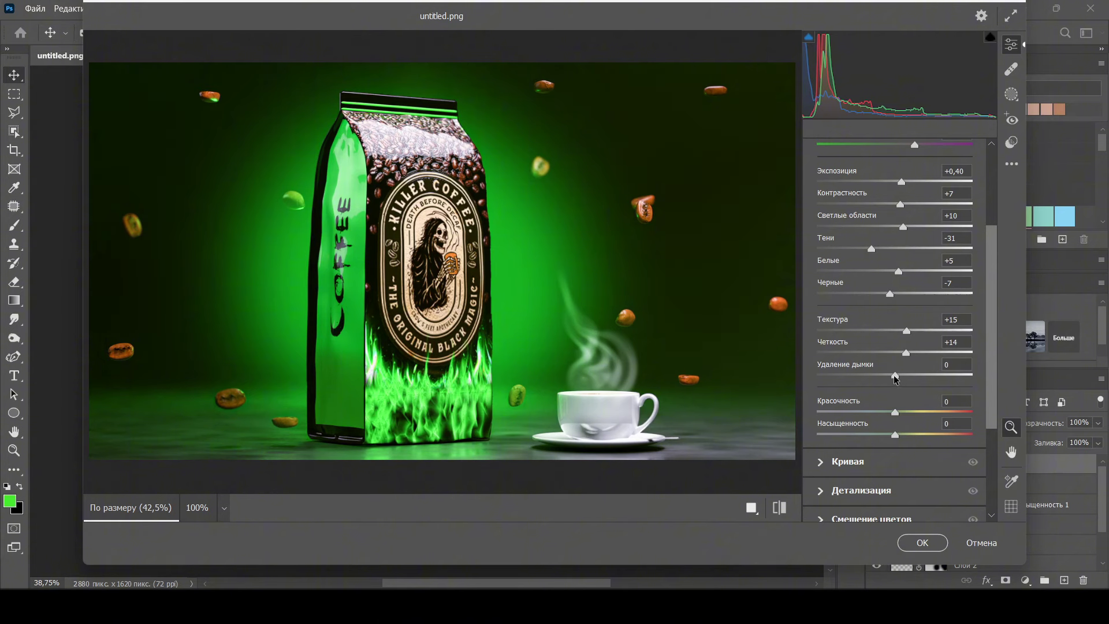
mouse_move(894, 378)
left_mouse_down()
mouse_move(882, 377)
mouse_move(916, 378)
mouse_move(885, 378)
mouse_move(903, 379)
left_mouse_up()
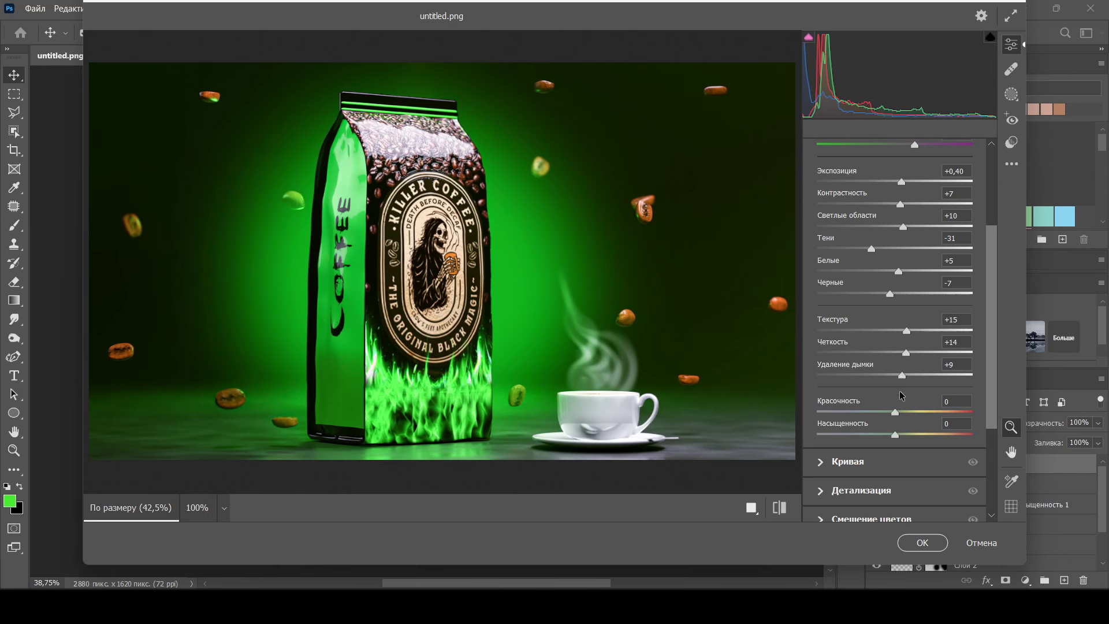
left_click_drag(896, 413, 907, 437)
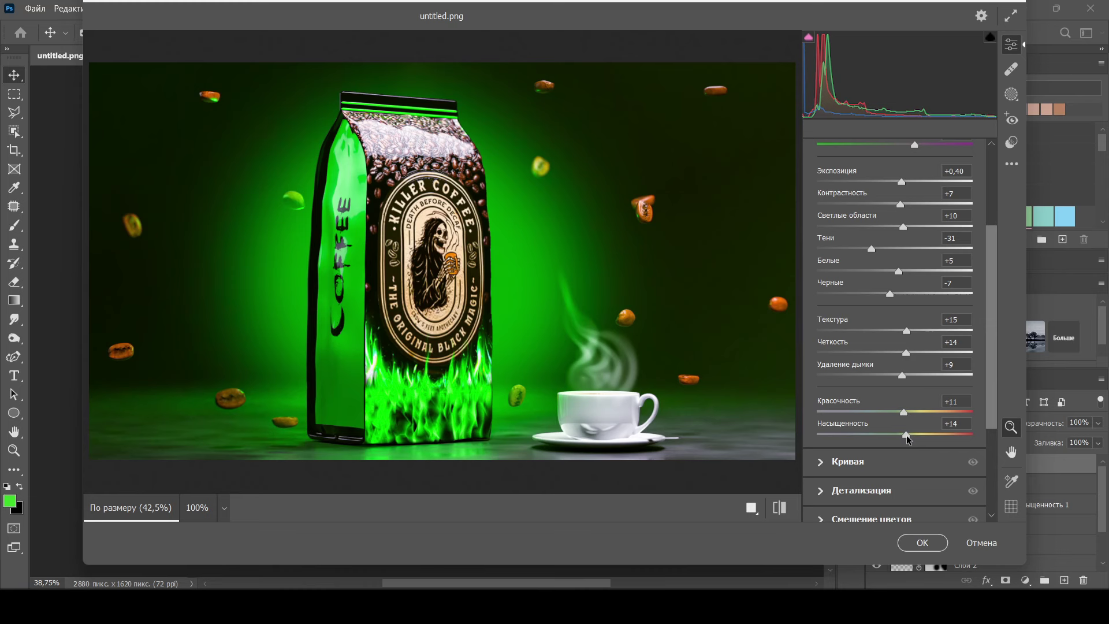
left_click_drag(907, 439, 903, 438)
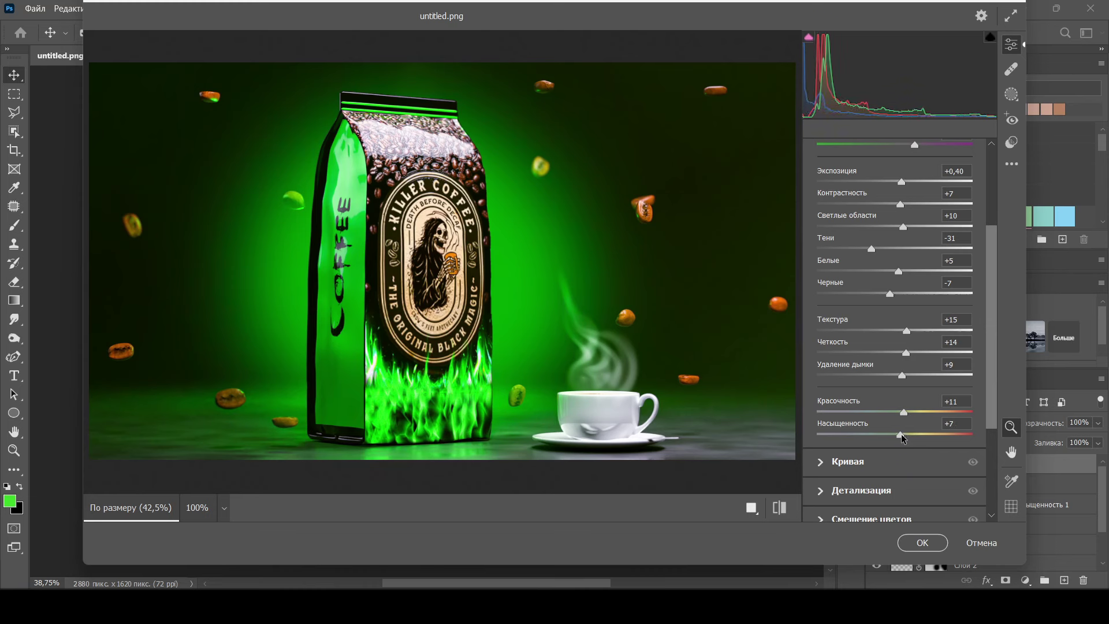
In the Camera Raw detail settings, set sharpening to 11 and noise reduction to 10.
scroll(877, 374, "down", 3)
scroll(845, 260, "up", 5)
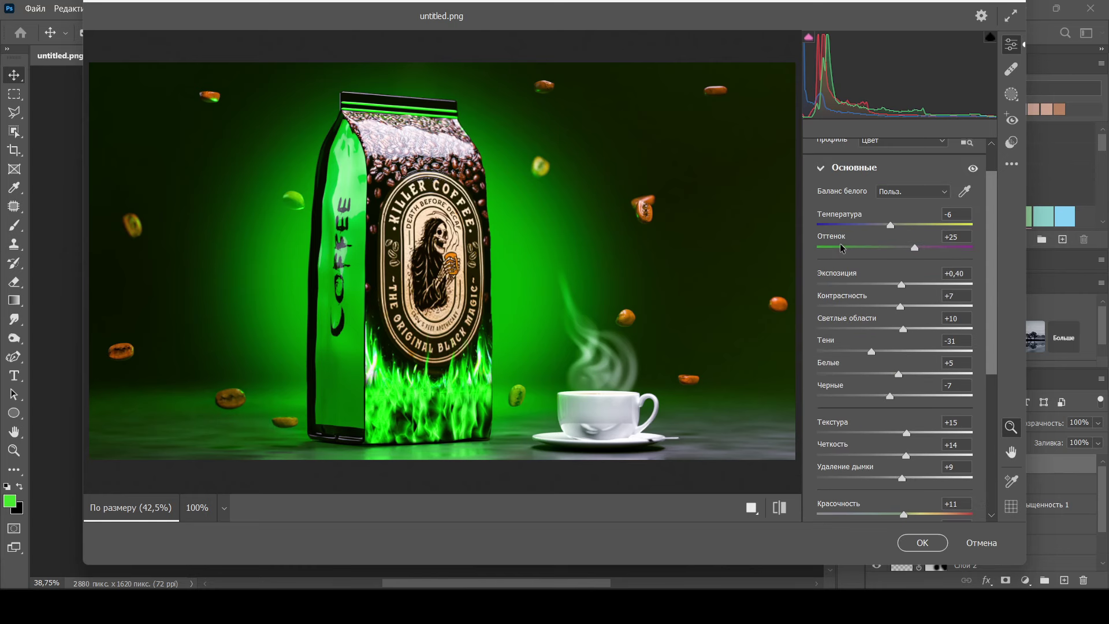
scroll(841, 248, "up", 1)
left_click(823, 211)
left_click(826, 267)
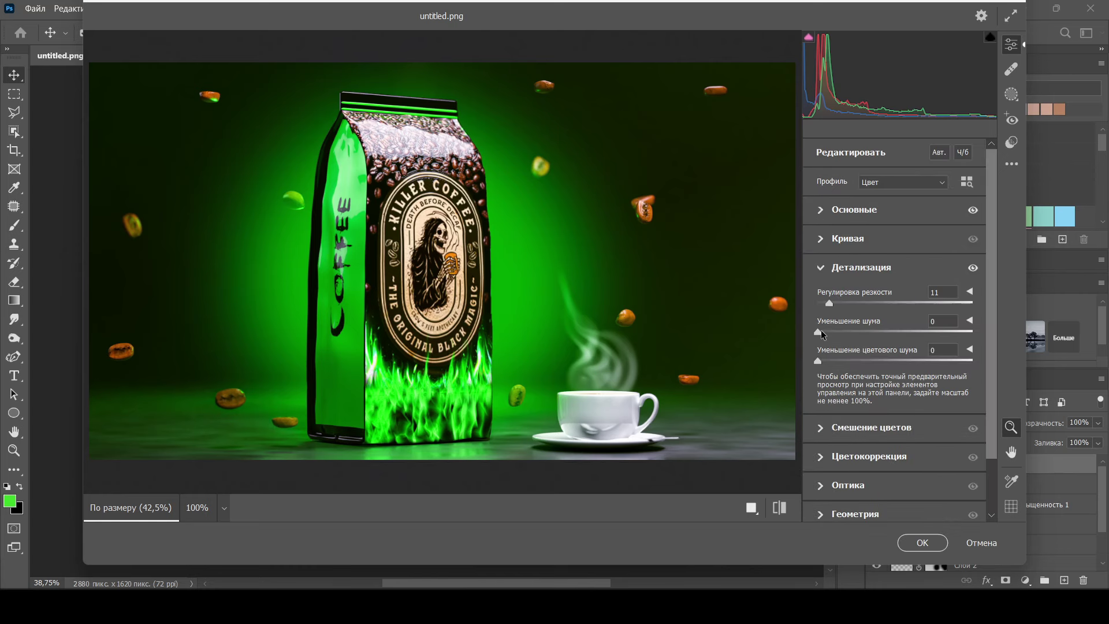
left_click_drag(819, 332, 817, 362)
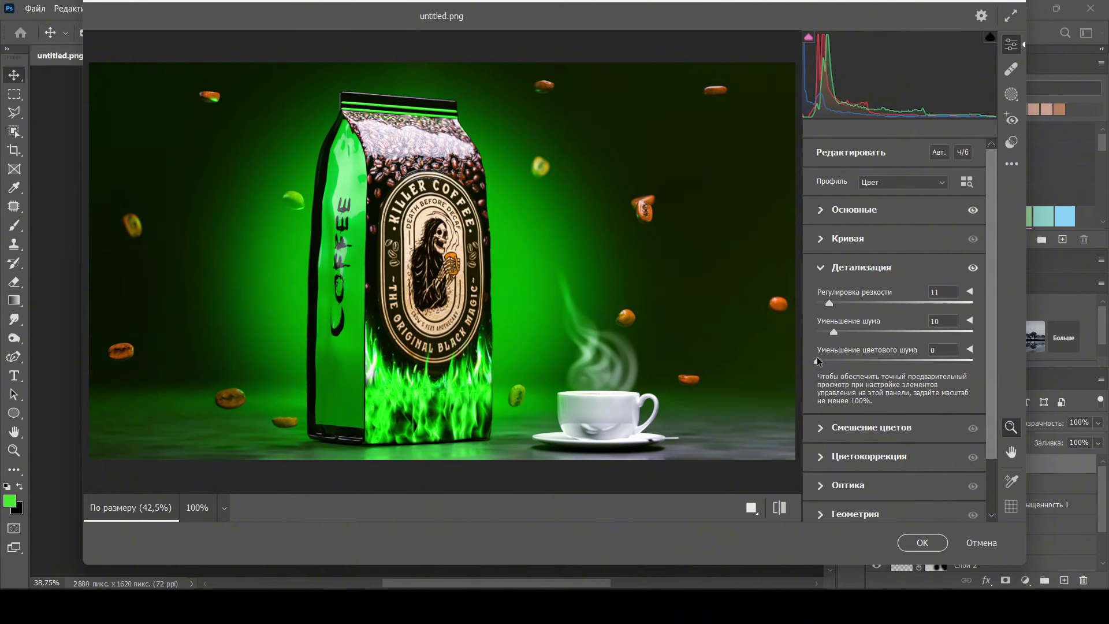
Set the optics distortion to -3 and vignette to -30, and apply the Camera Raw filter.
left_click(820, 268)
left_click(821, 354)
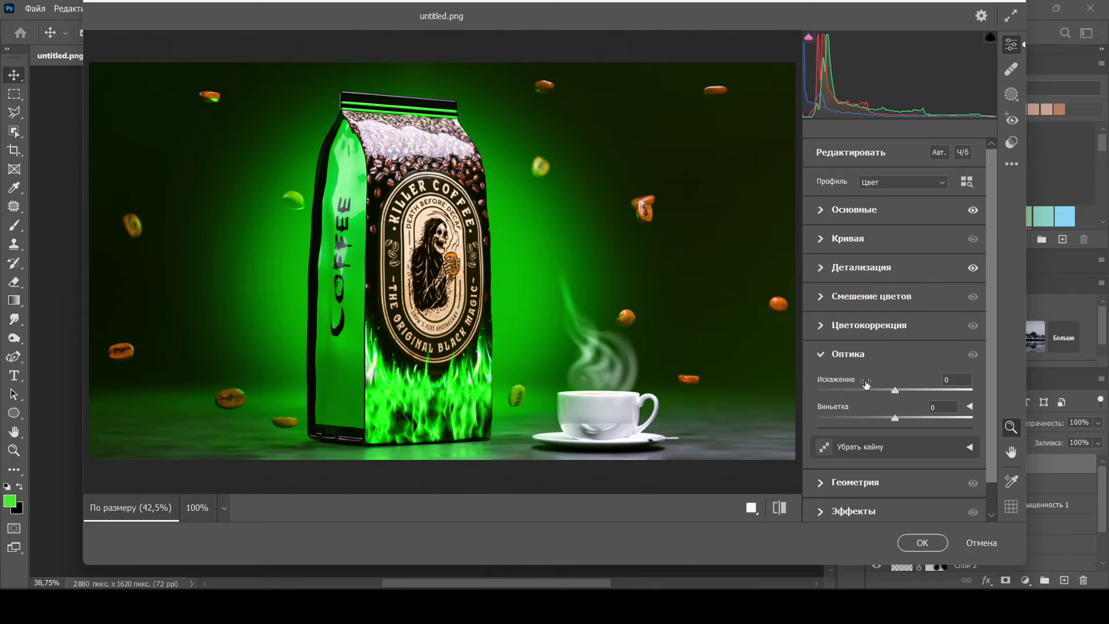
left_click_drag(895, 393, 895, 391)
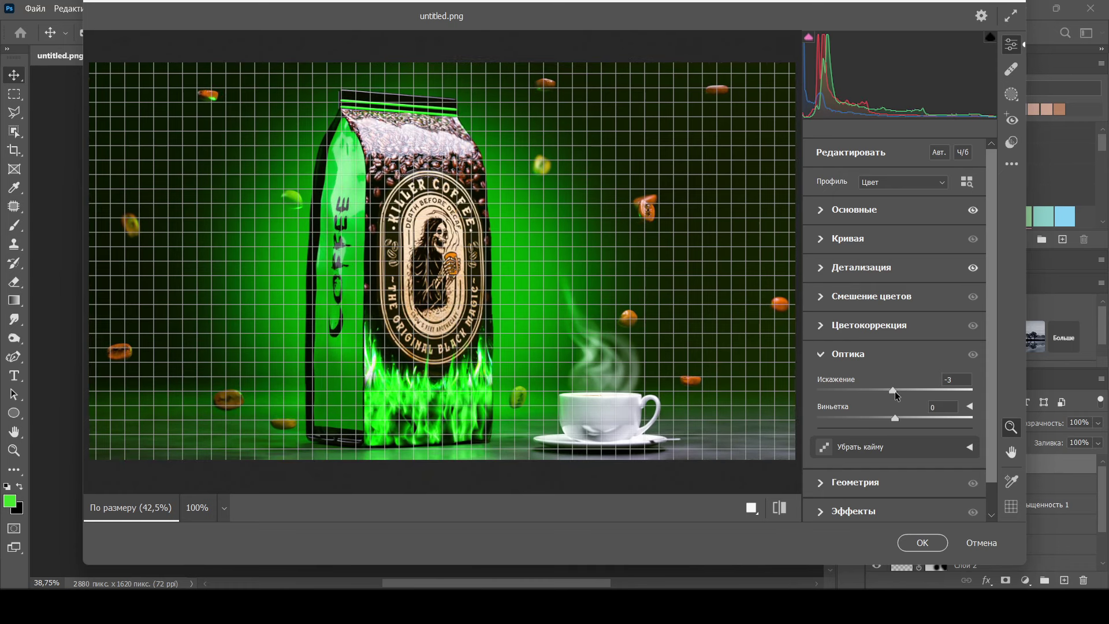
left_click_drag(895, 417, 857, 417)
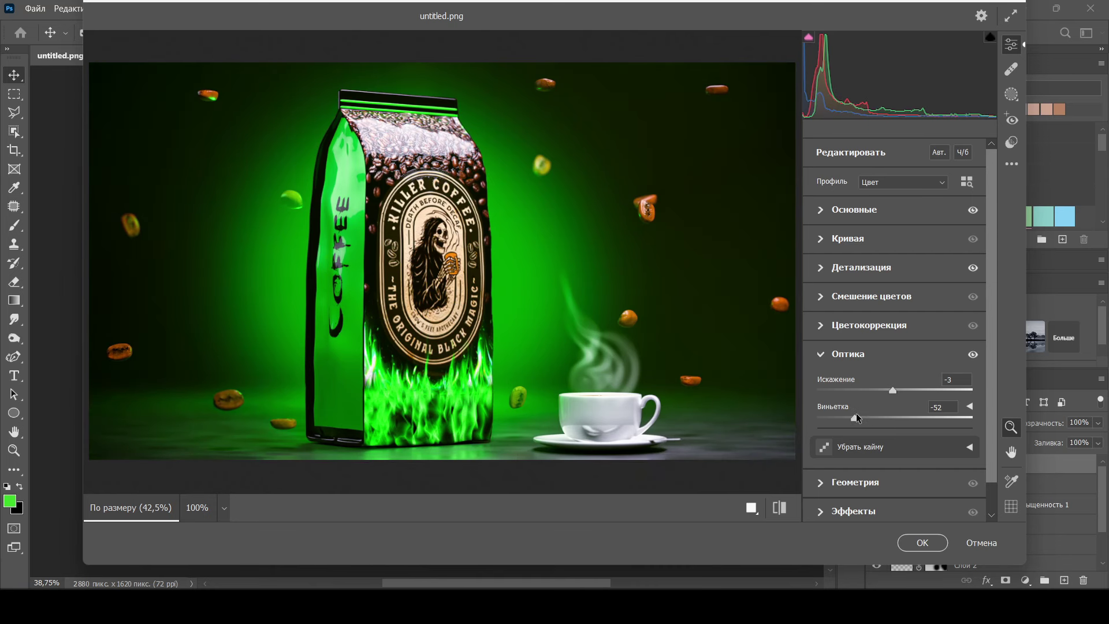
left_click_drag(856, 413, 868, 414)
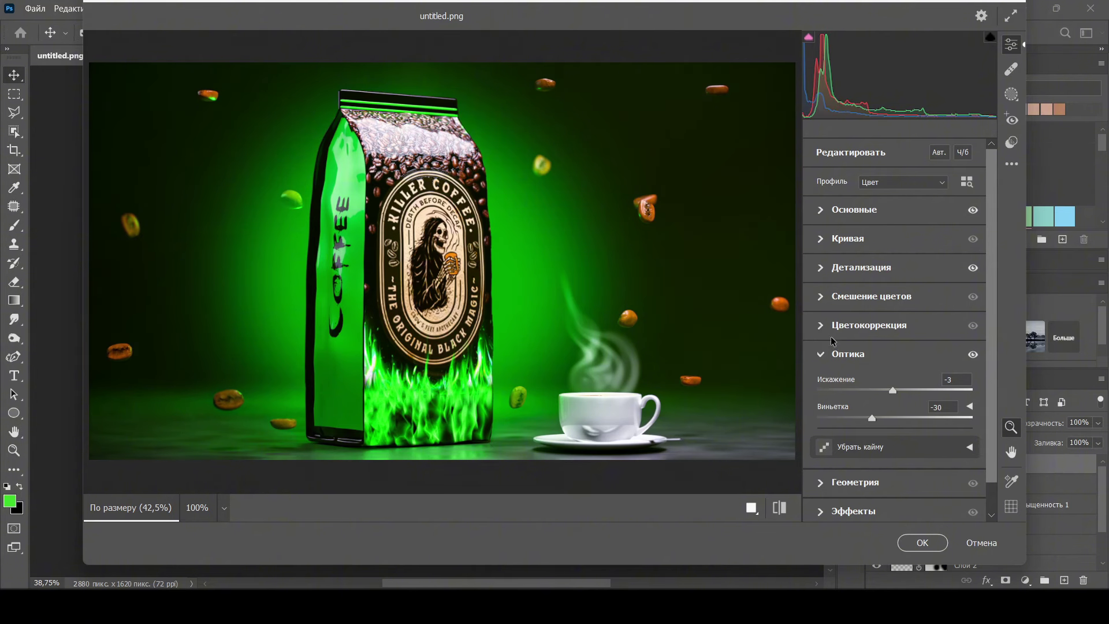
left_click(822, 354)
left_click(924, 544)
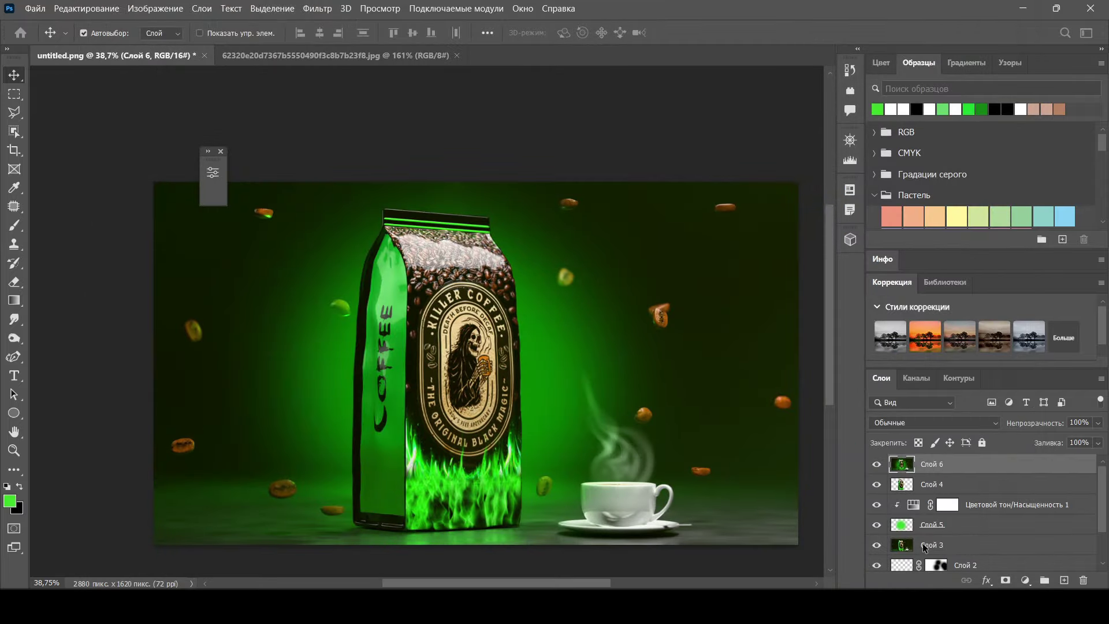
Compare the finished image with the original render by isolating the bottom layer and restoring all layers.
scroll(759, 463, "down", 2)
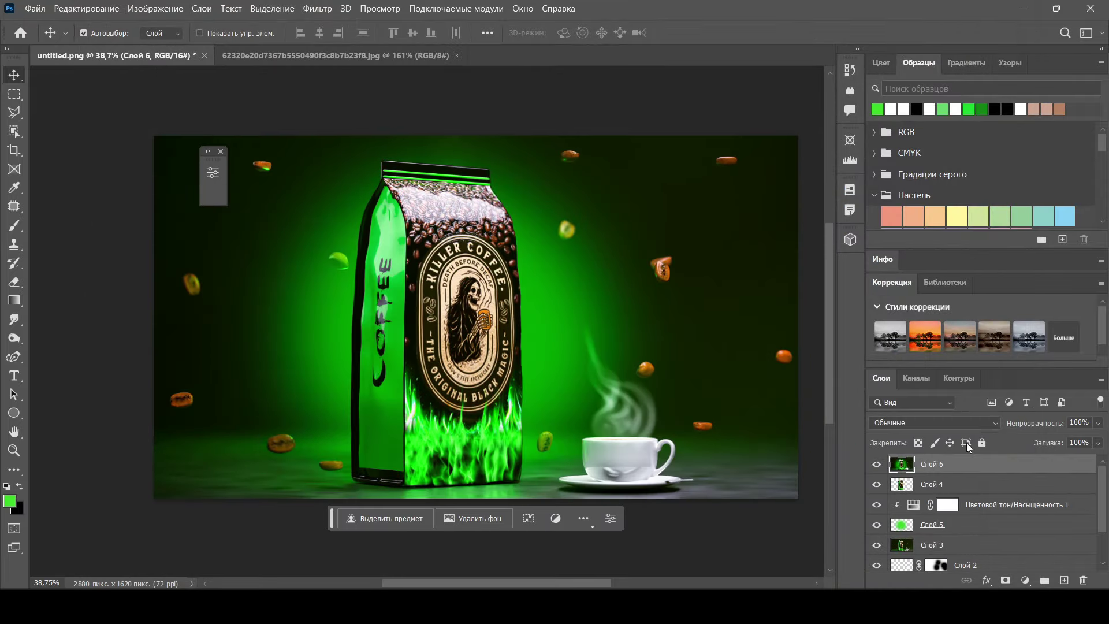
scroll(924, 520, "down", 3)
left_click(877, 561, "alt")
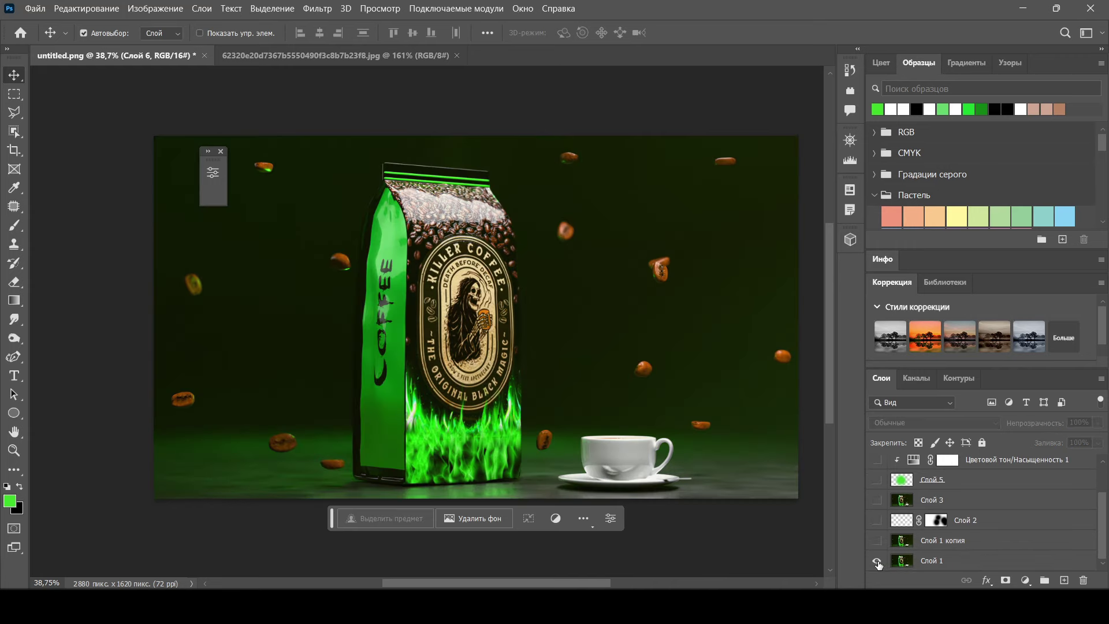
left_click(877, 560, "alt")
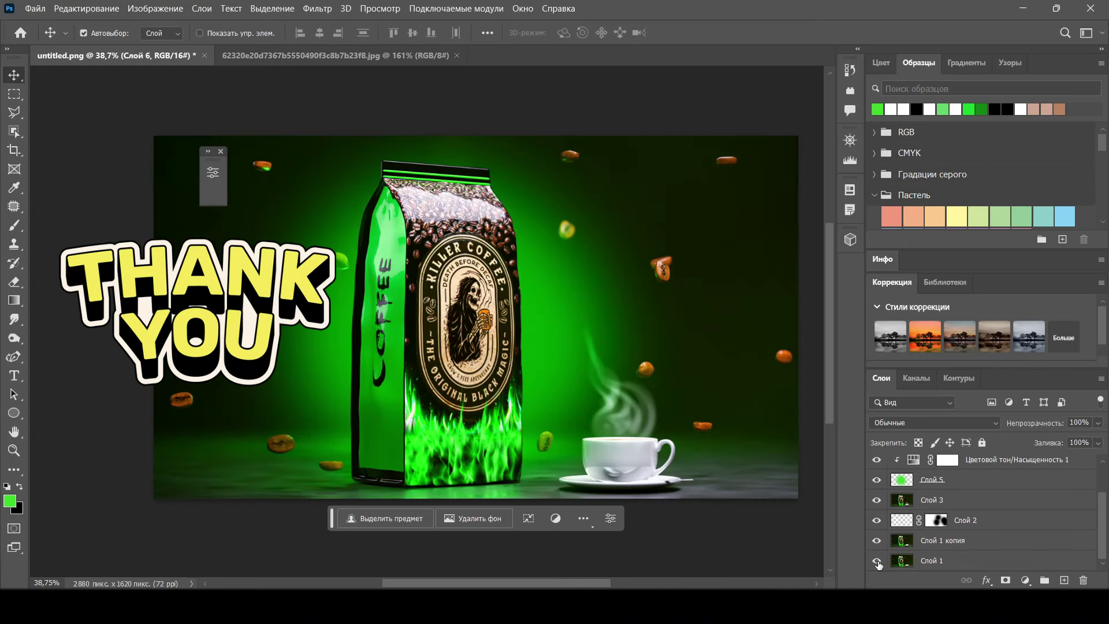